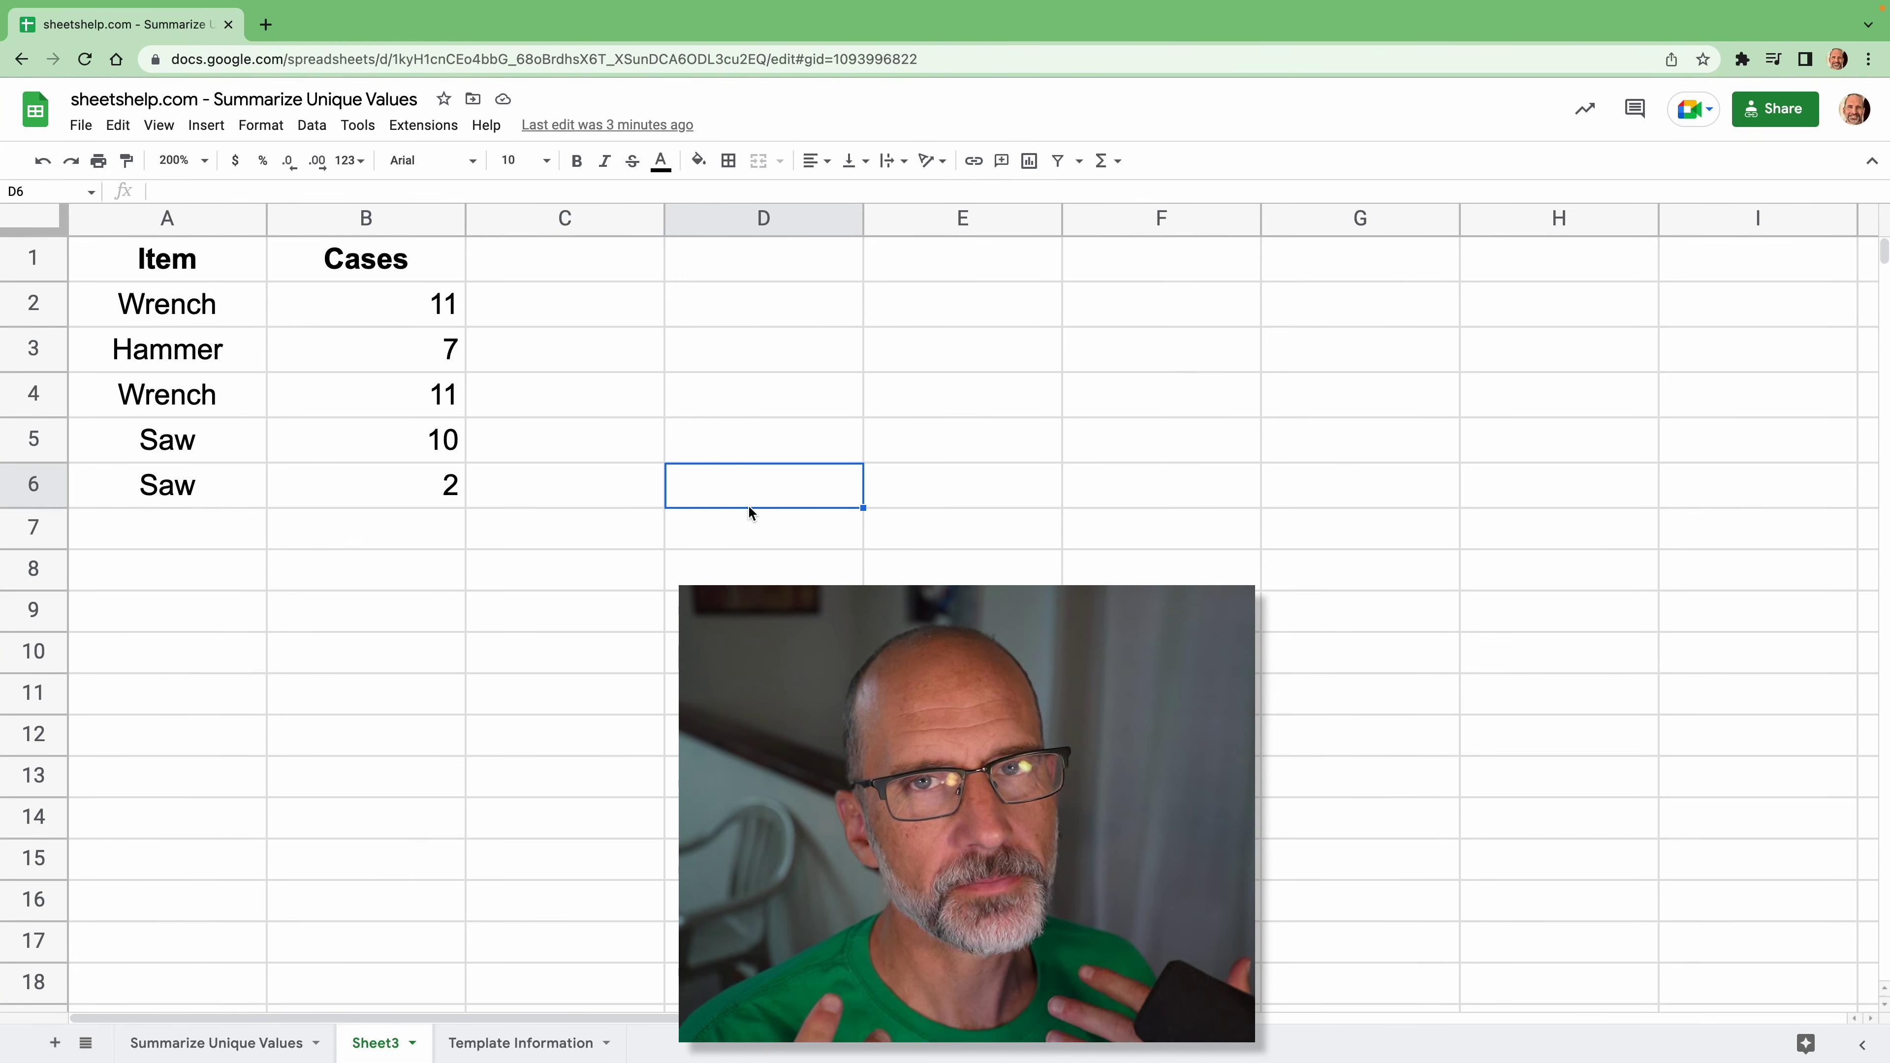
Select the Item and Cases data to view its totals
left_click_drag(169, 304, 364, 505)
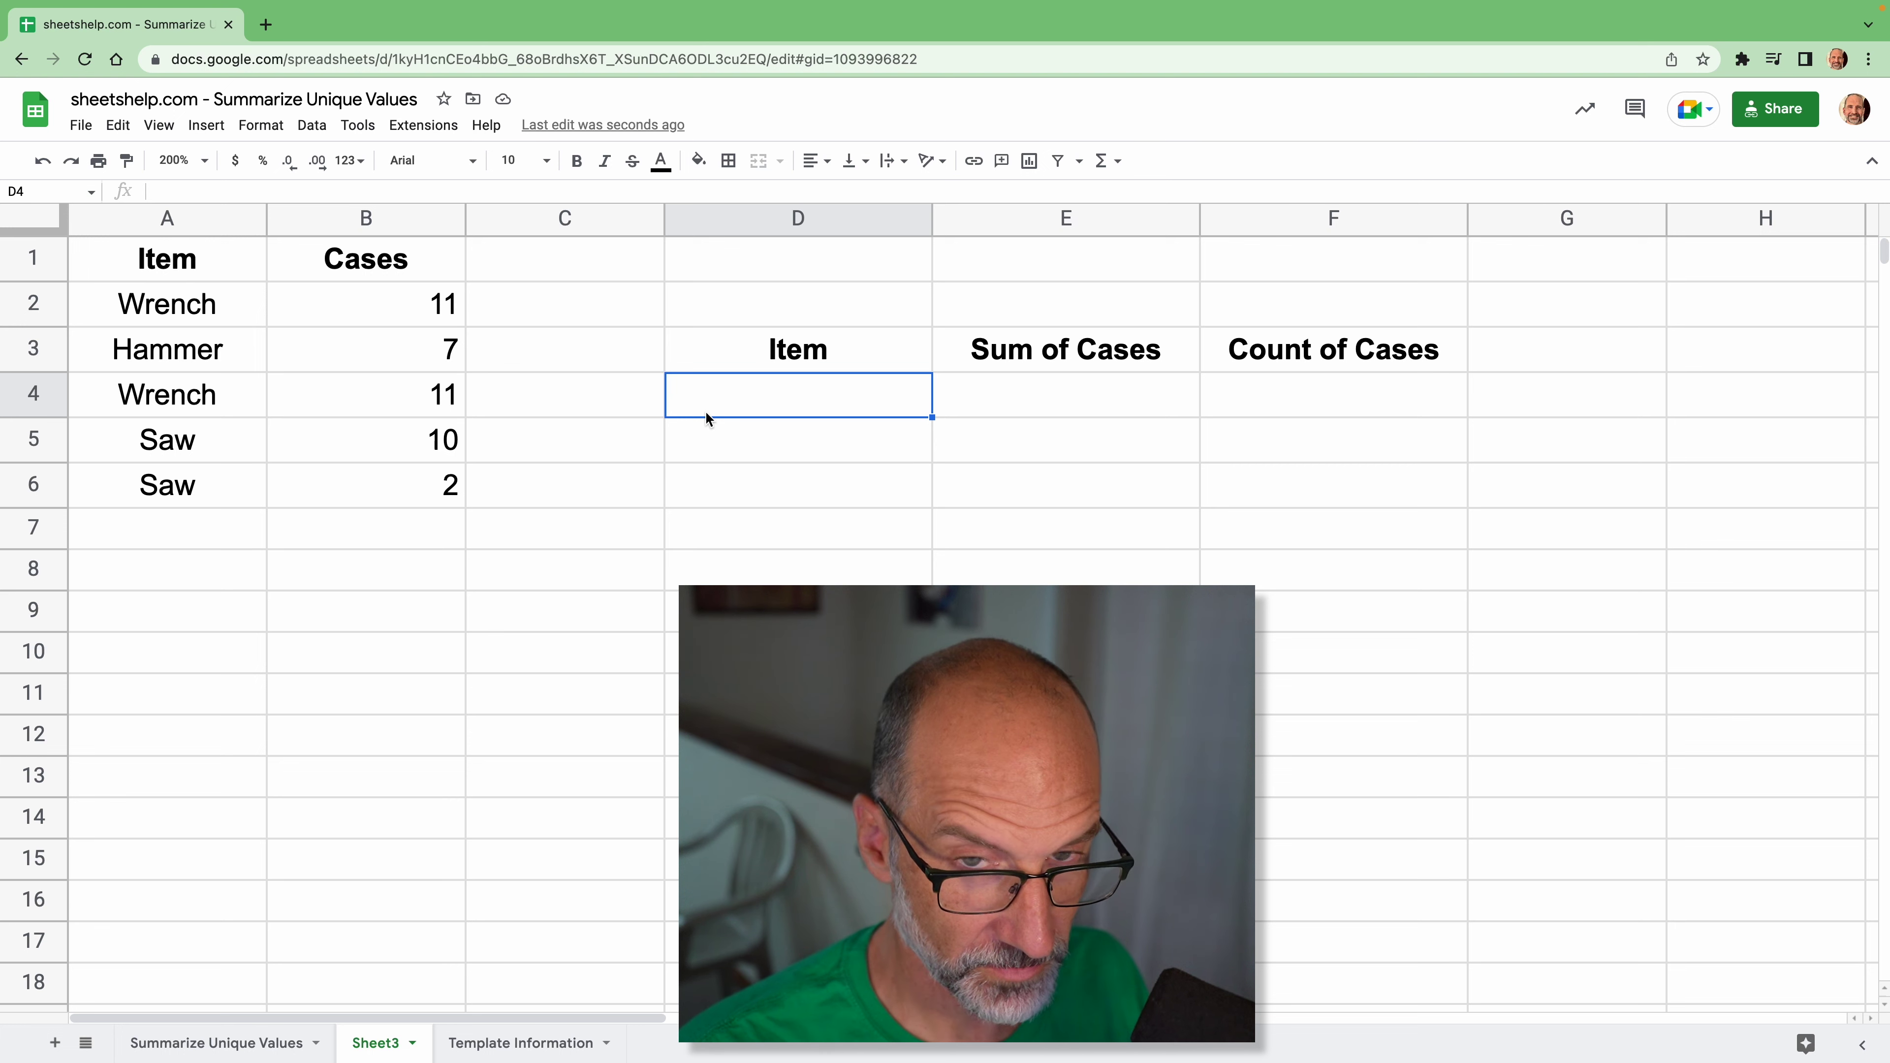
Enter =UNIQUE(A2:A6) in D4 to list Wrench, Hammer and Saw
type("= ")
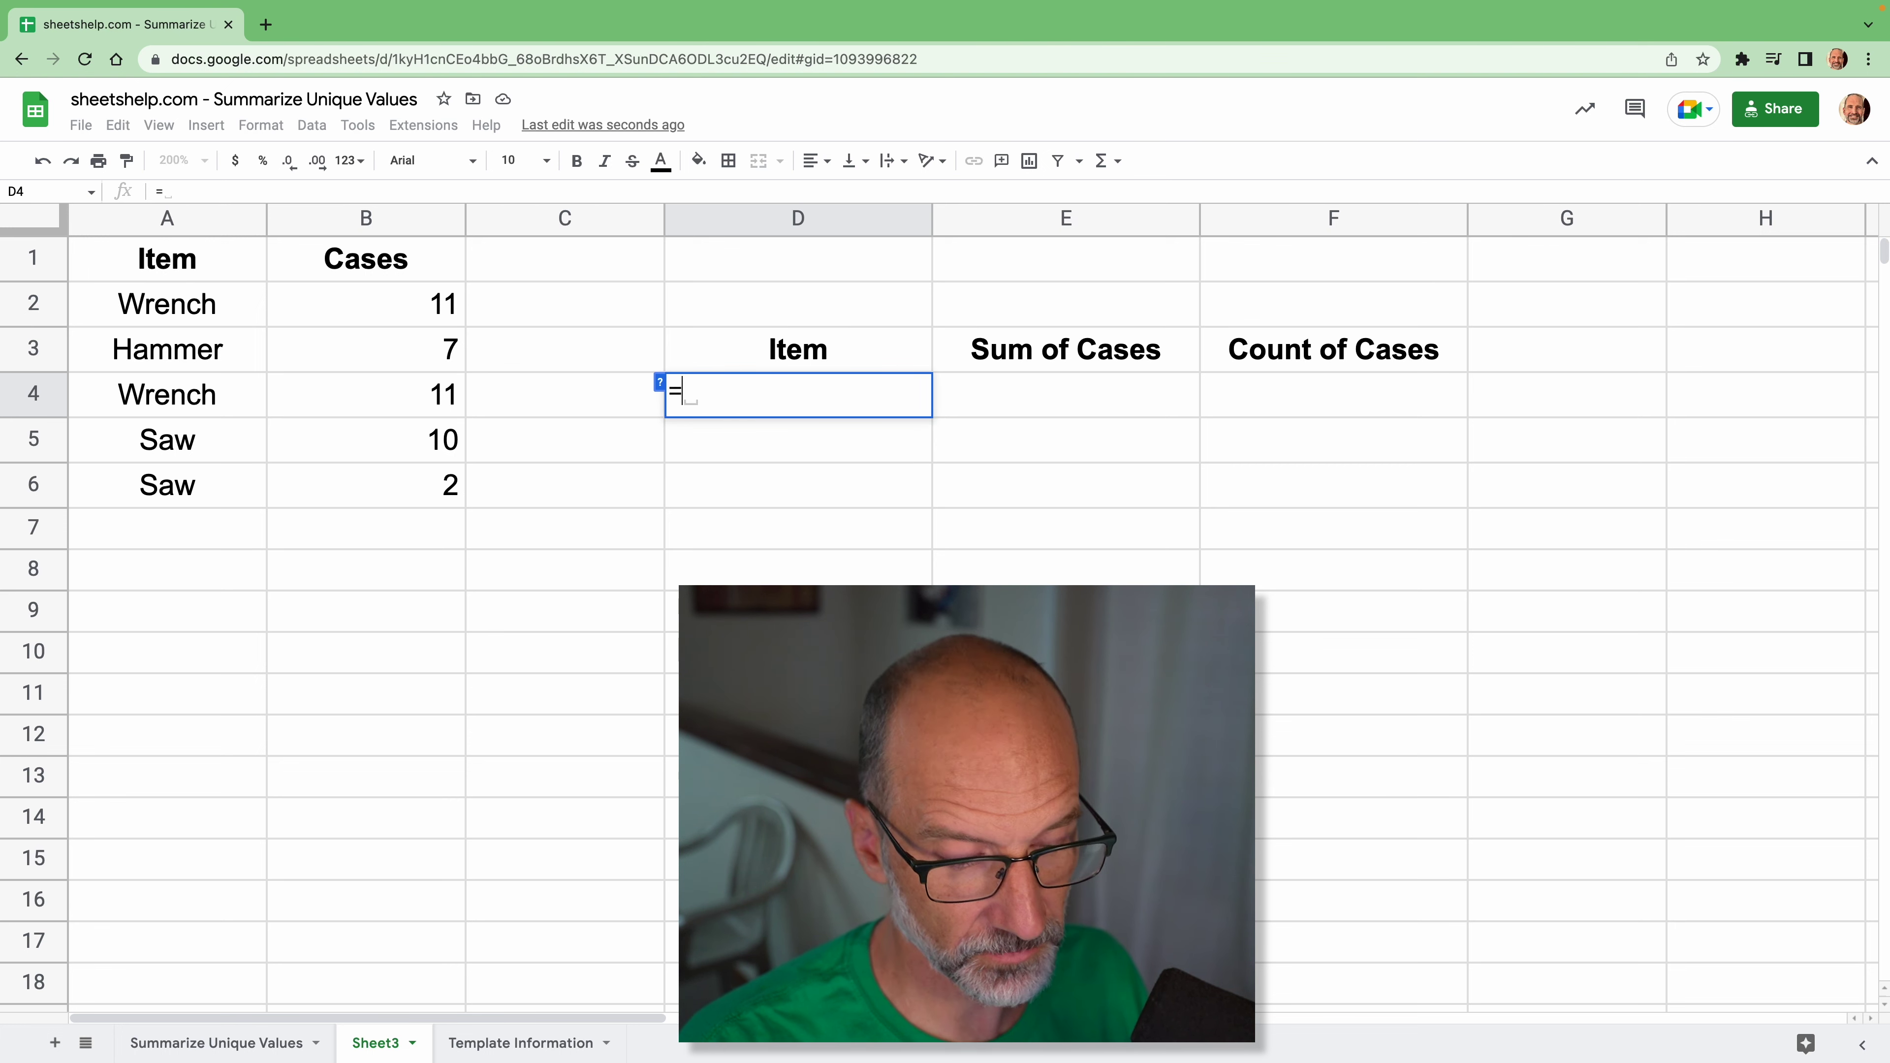
type("UNIQUE")
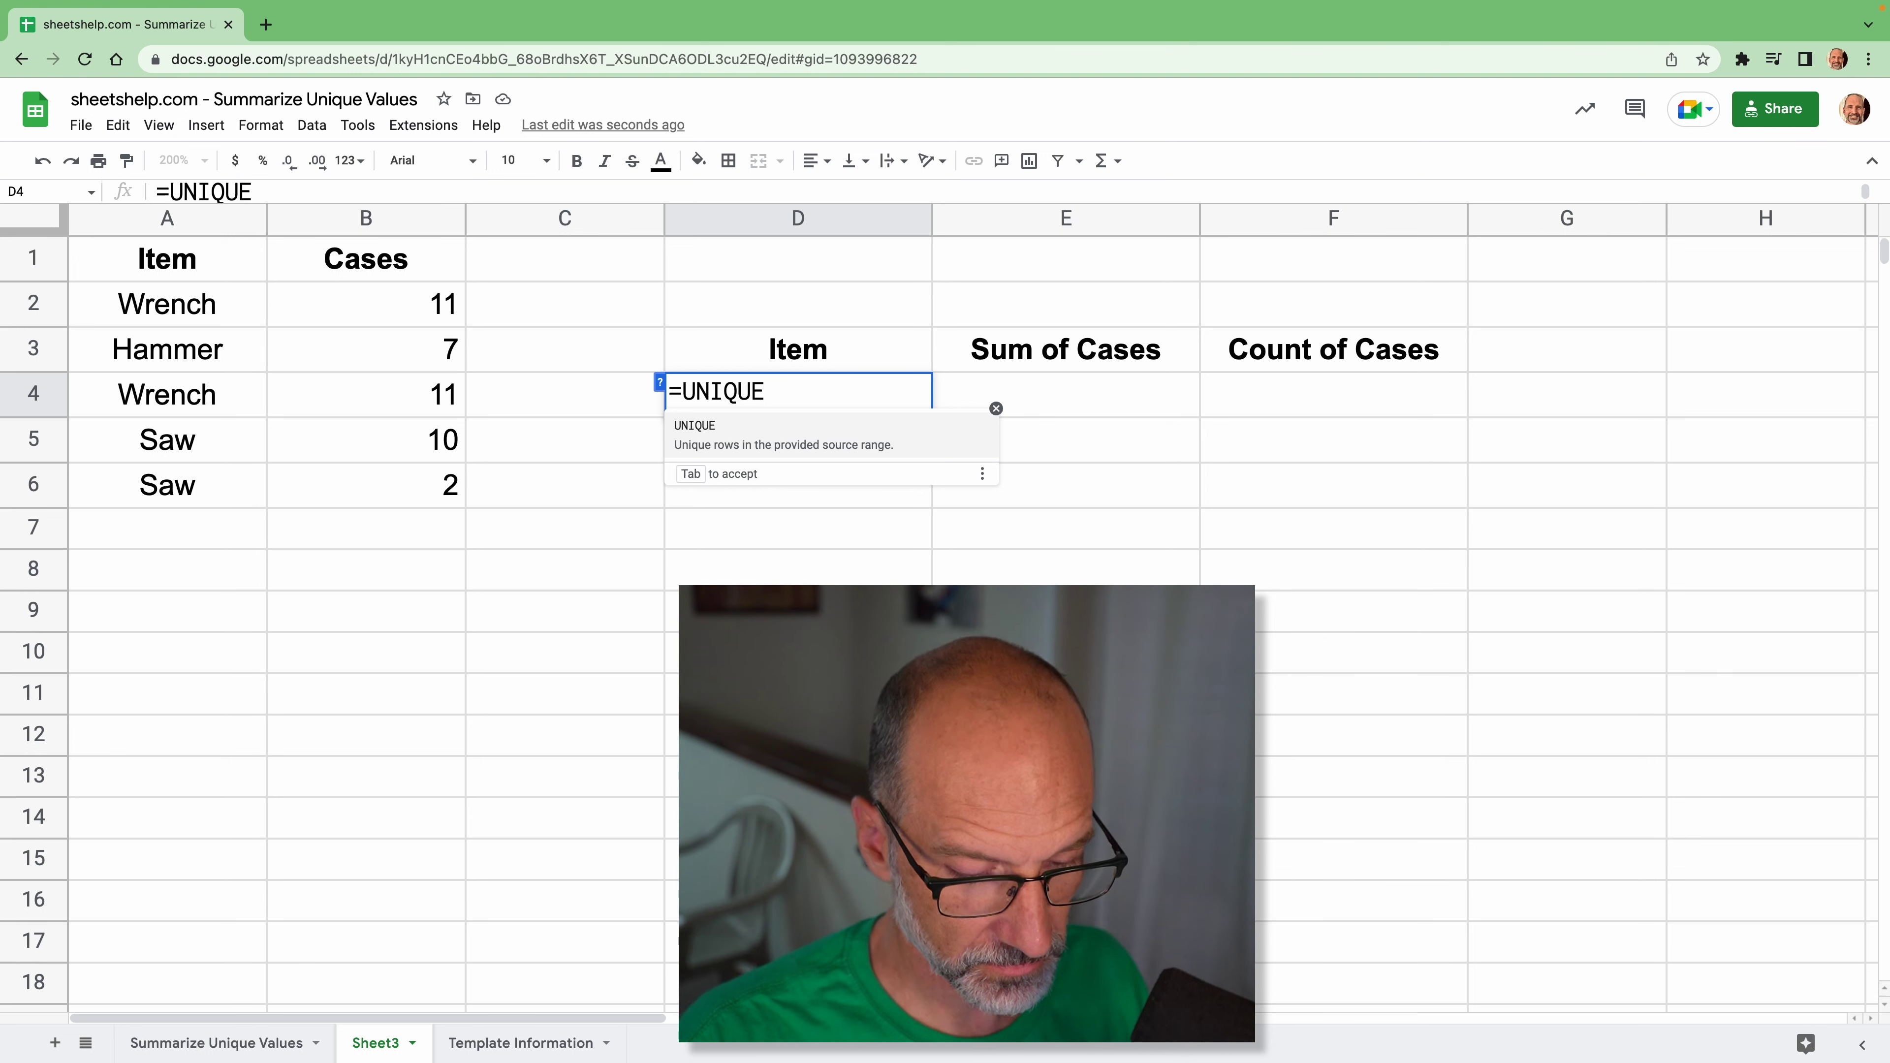
type("(")
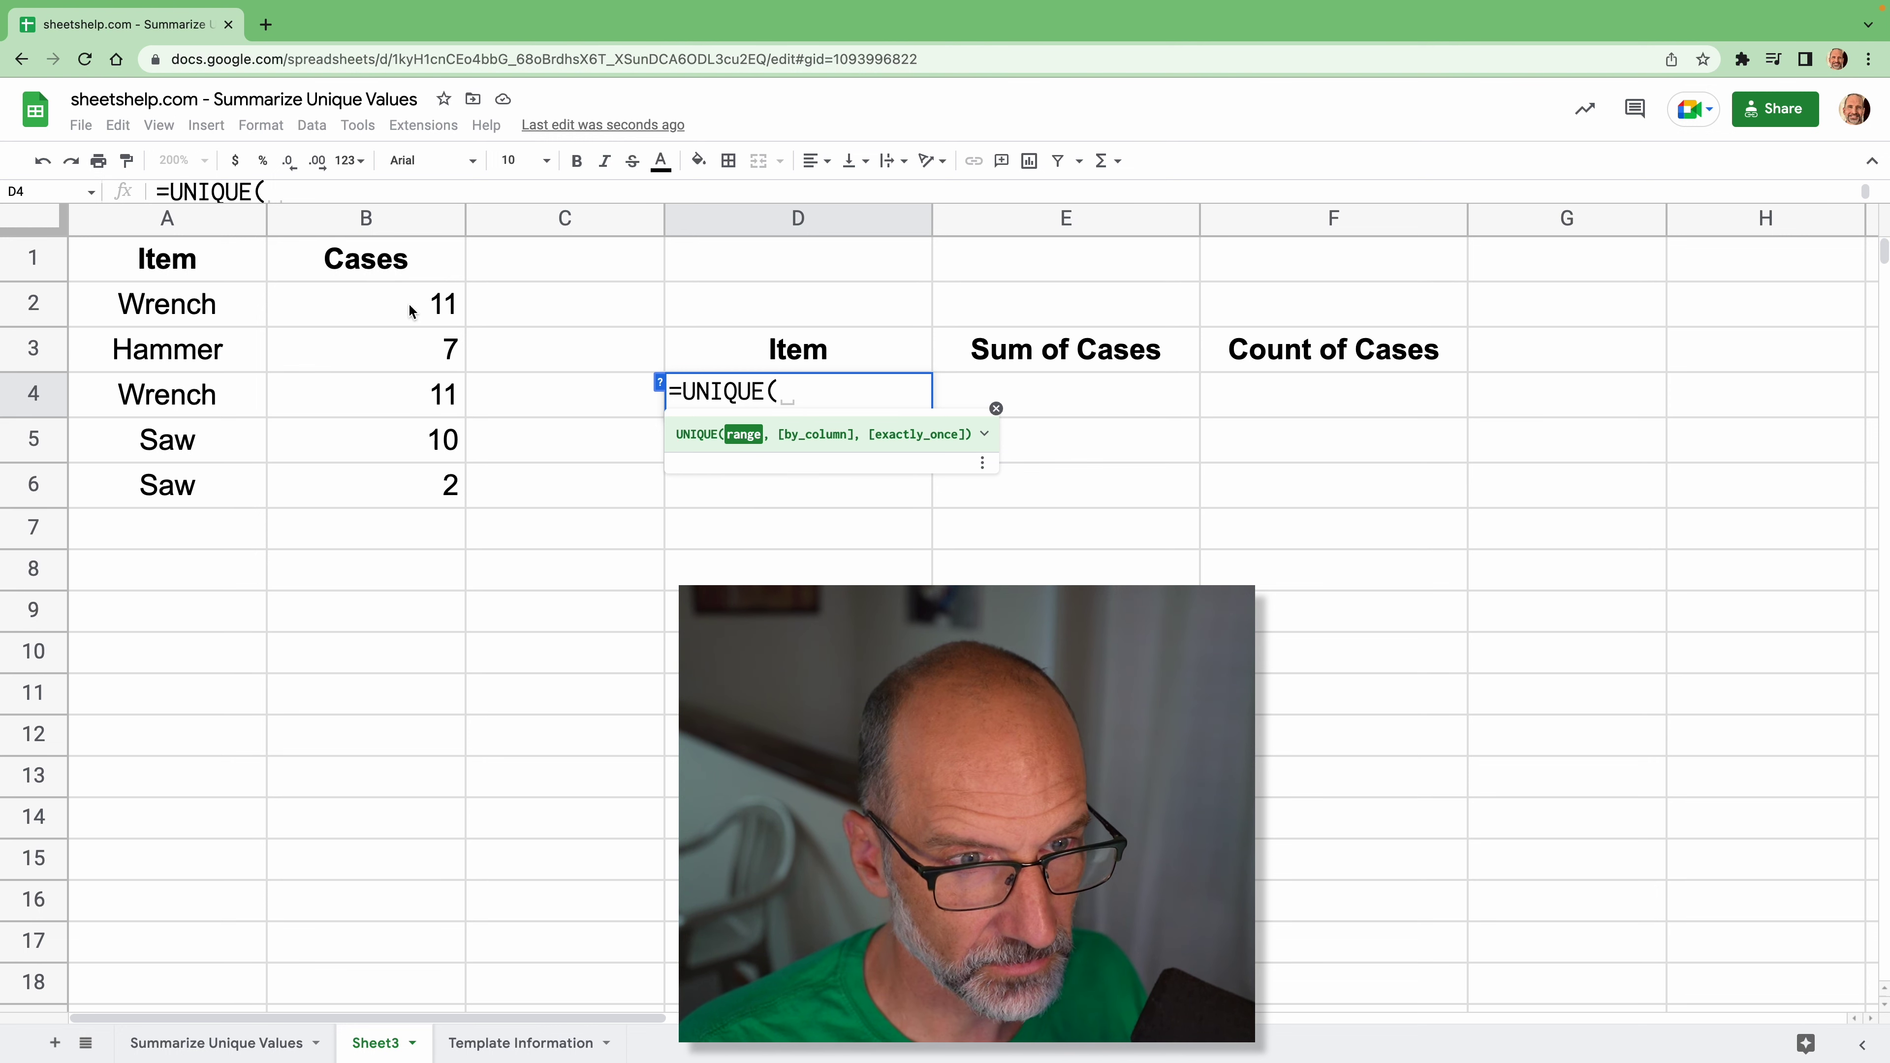
left_click_drag(224, 305, 231, 481)
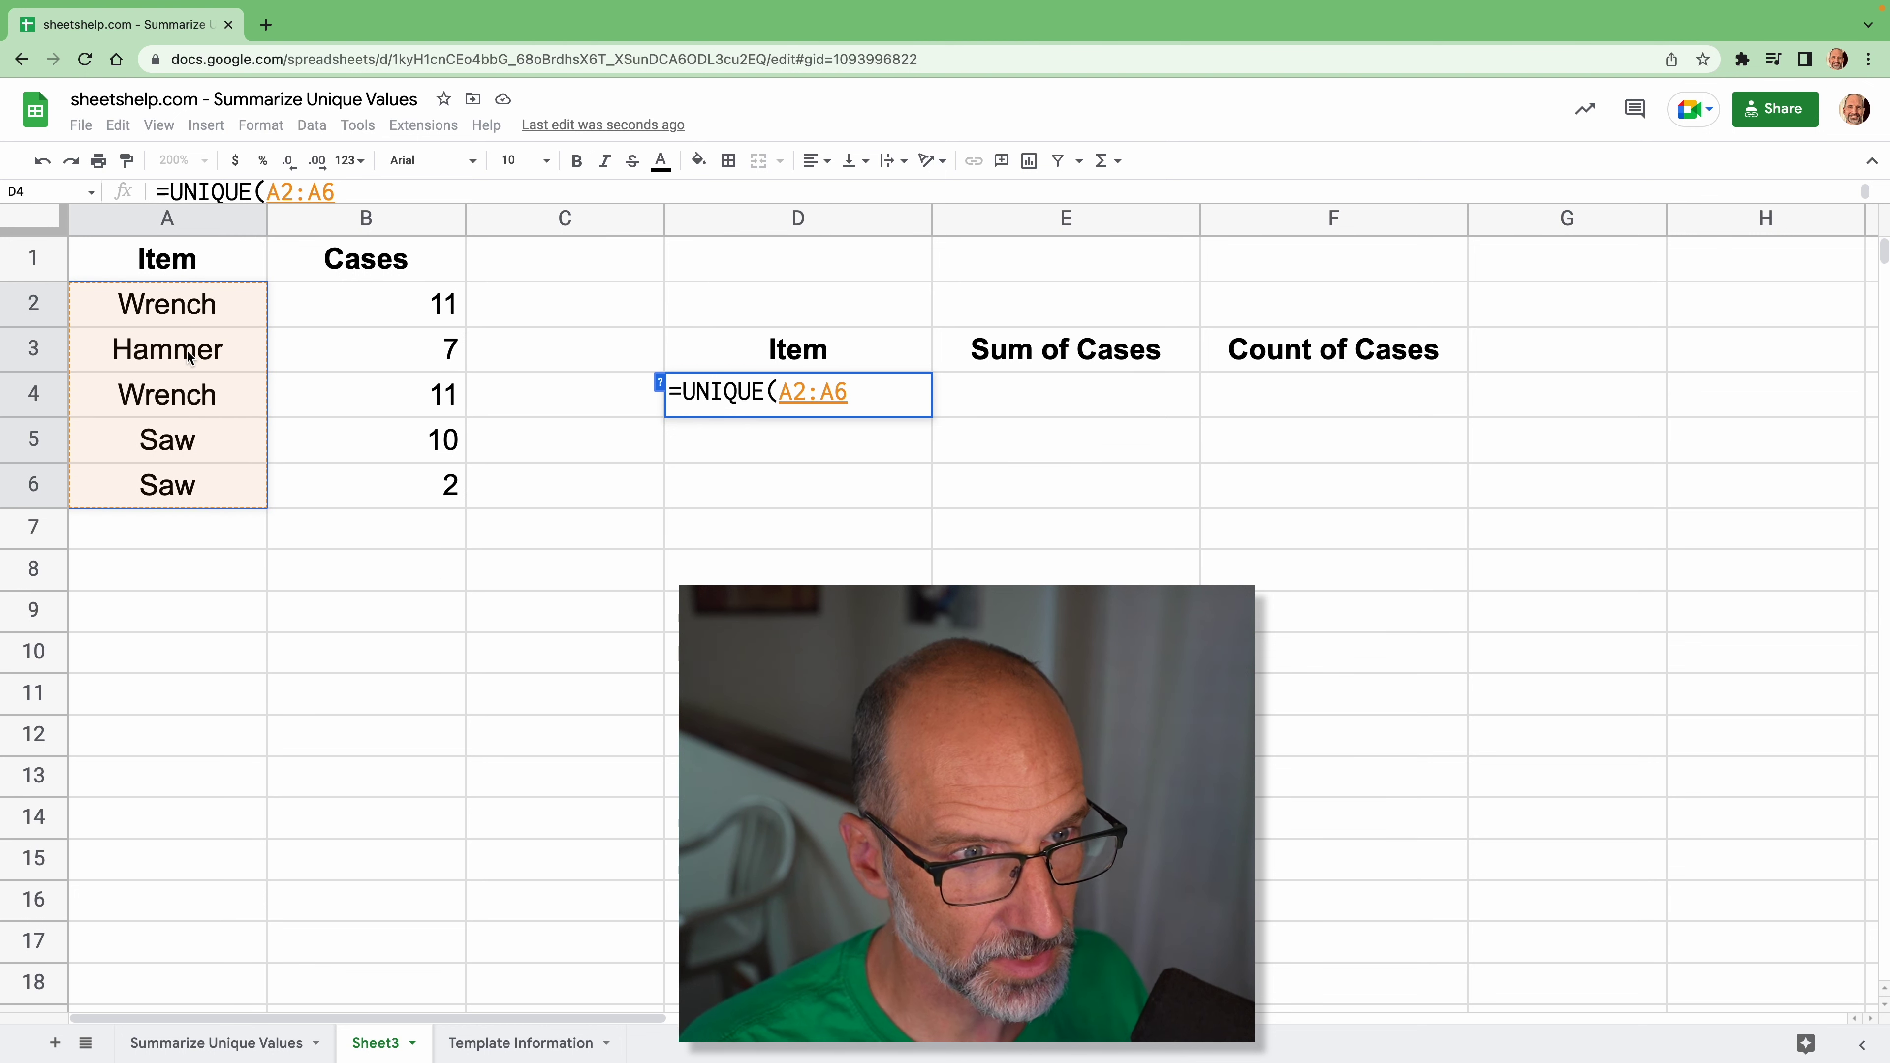
type(")")
key("Return")
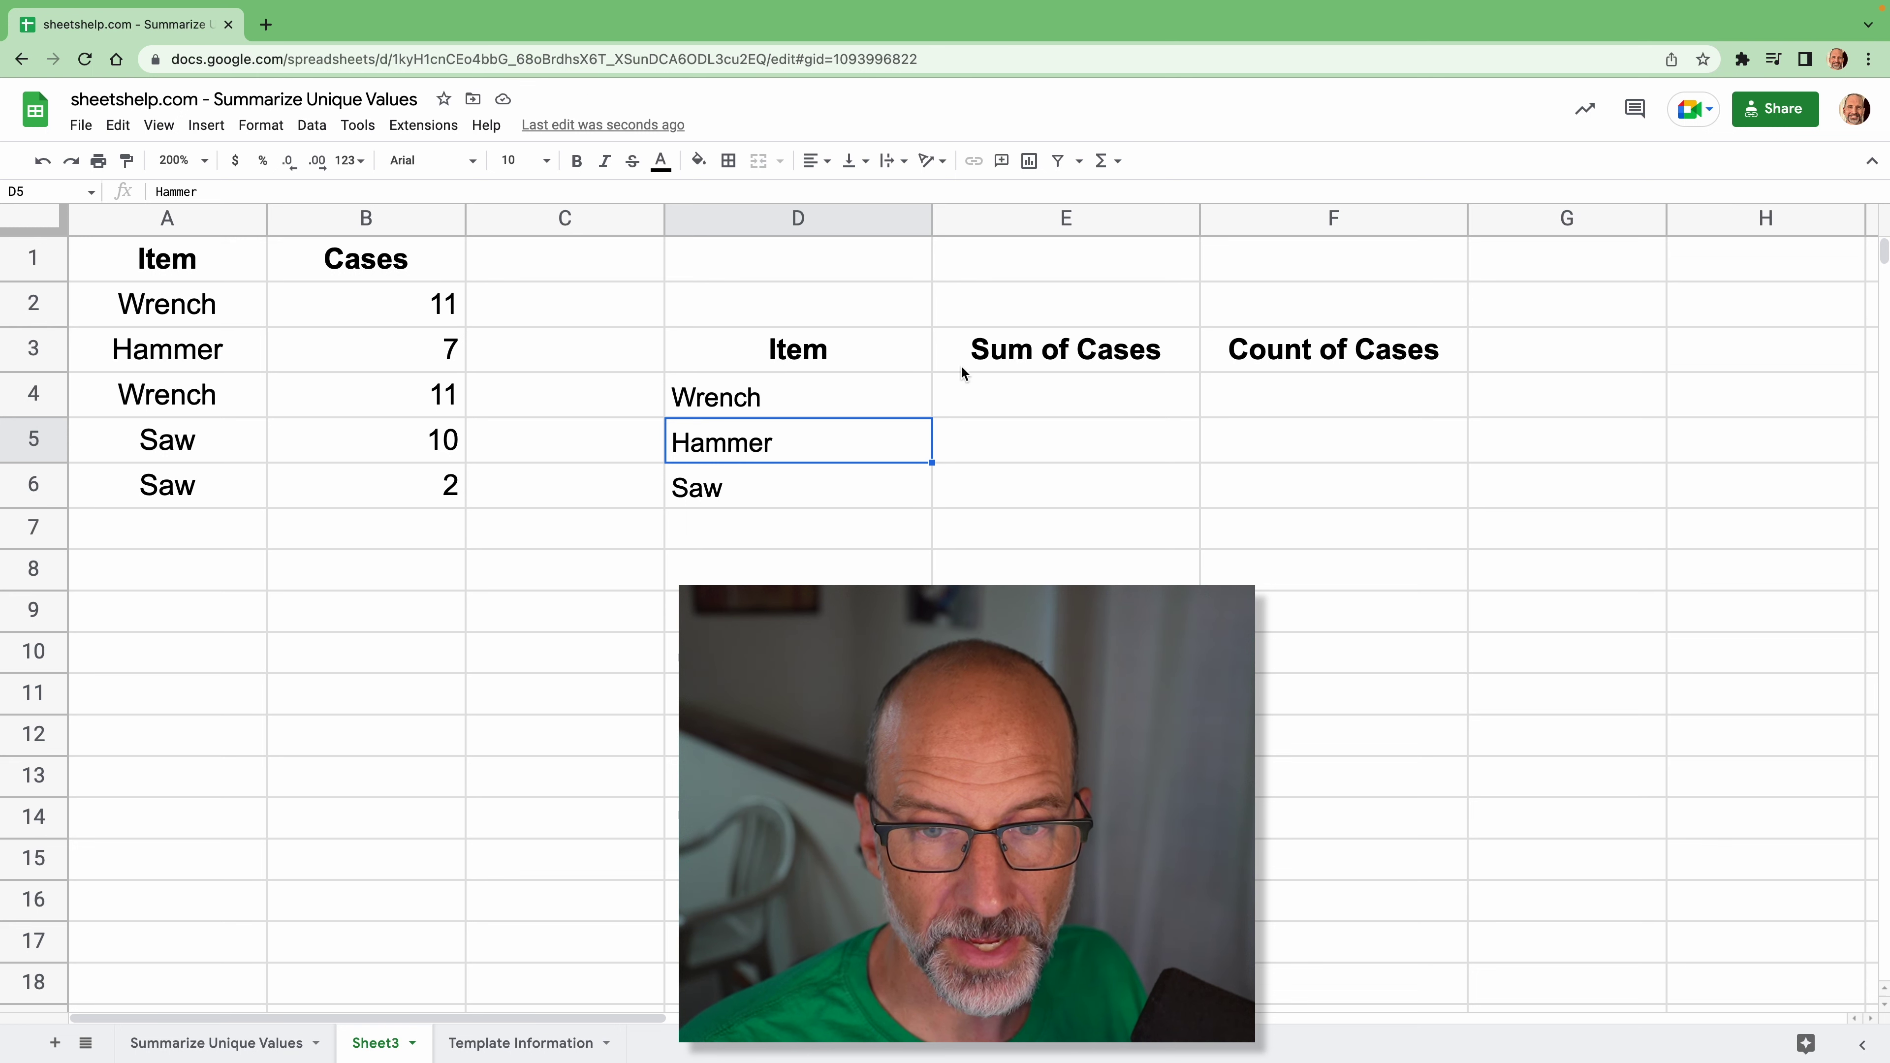
left_click(984, 384)
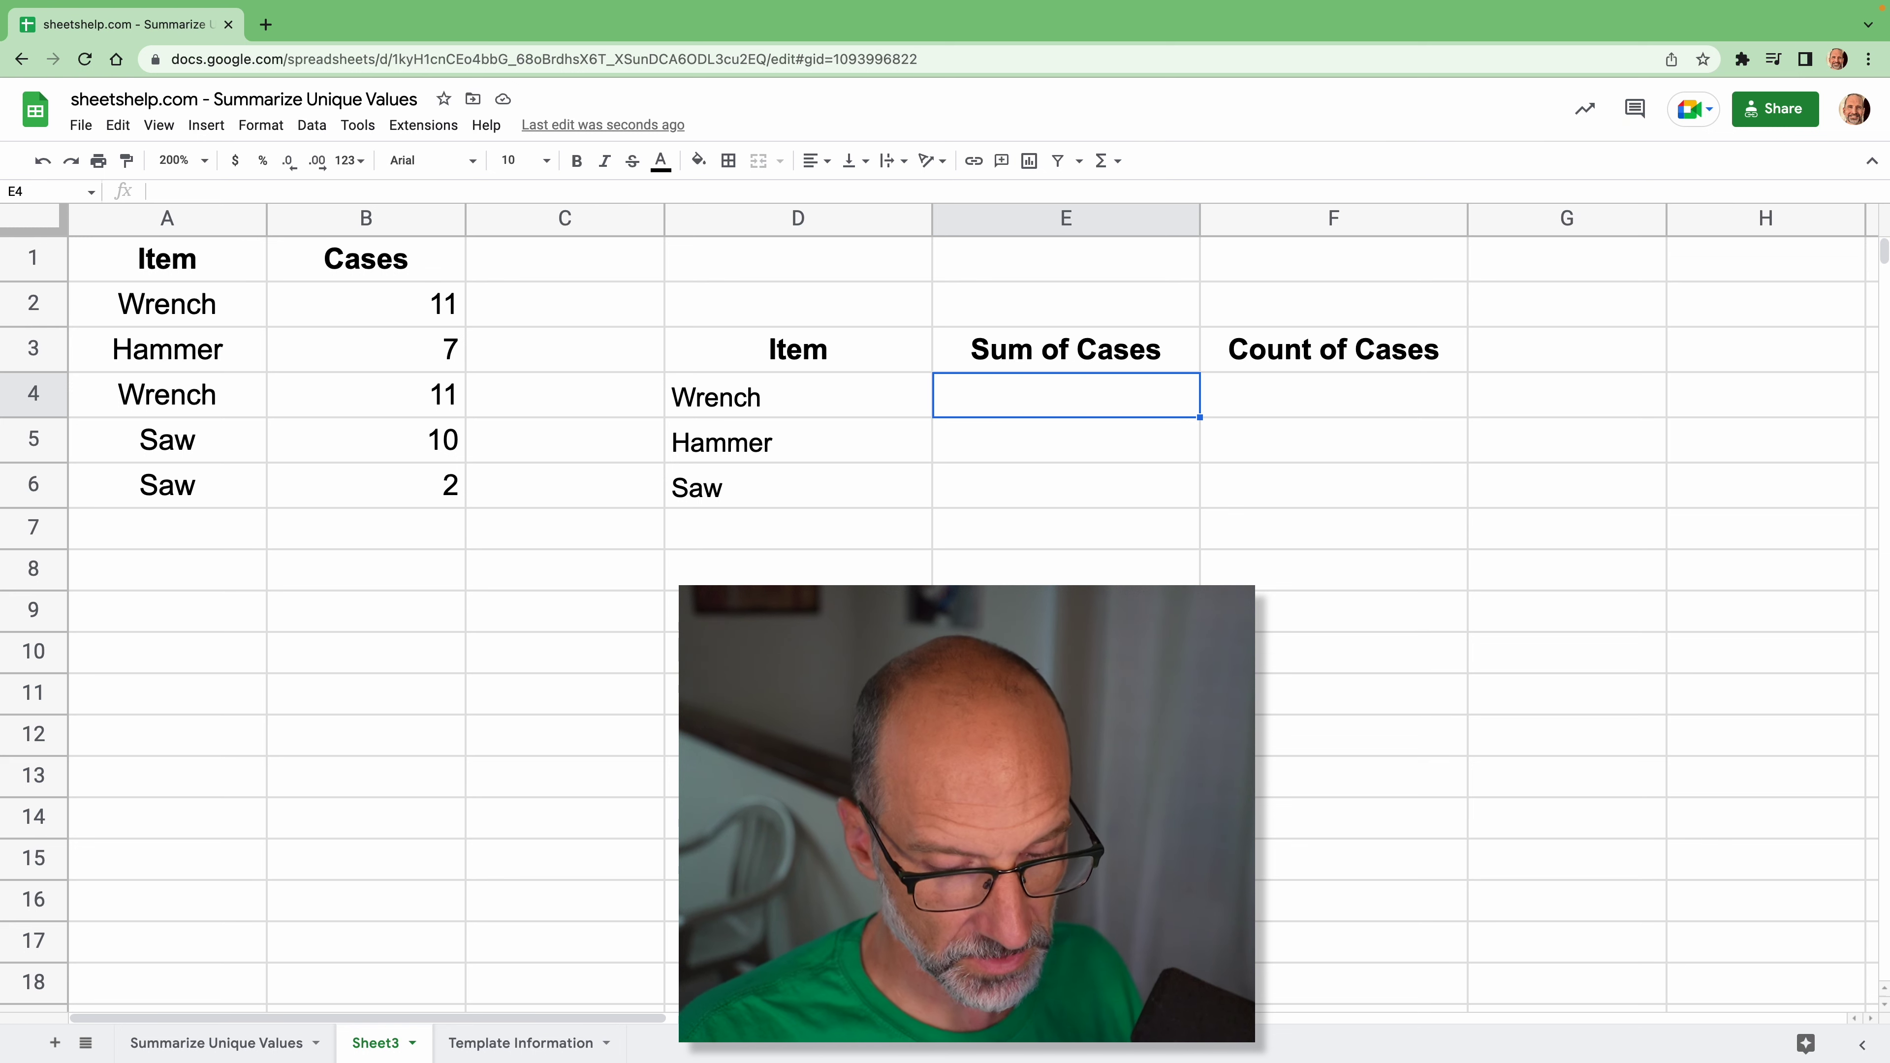
Enter =SUMIF(A$2:A$6,D4,B$2:B$6) in E4 to total Wrench's cases
type("=")
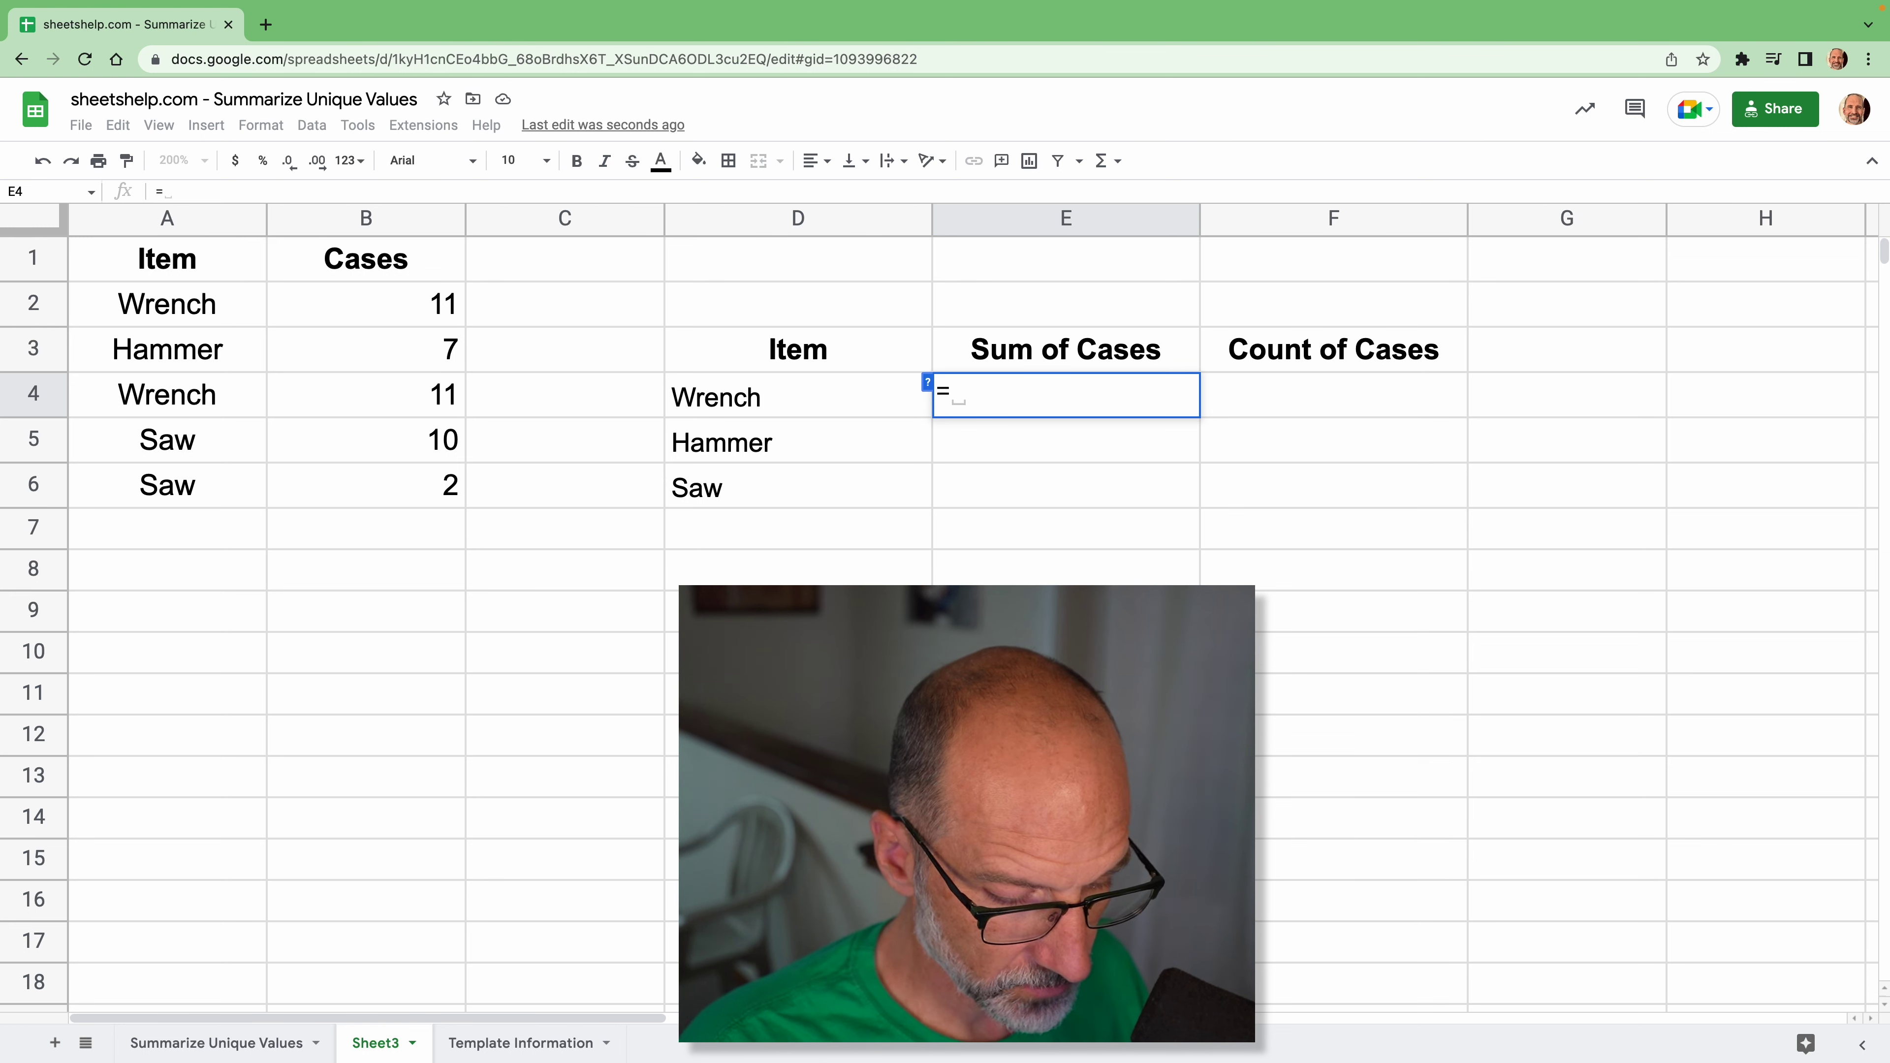
type("SUMIF(")
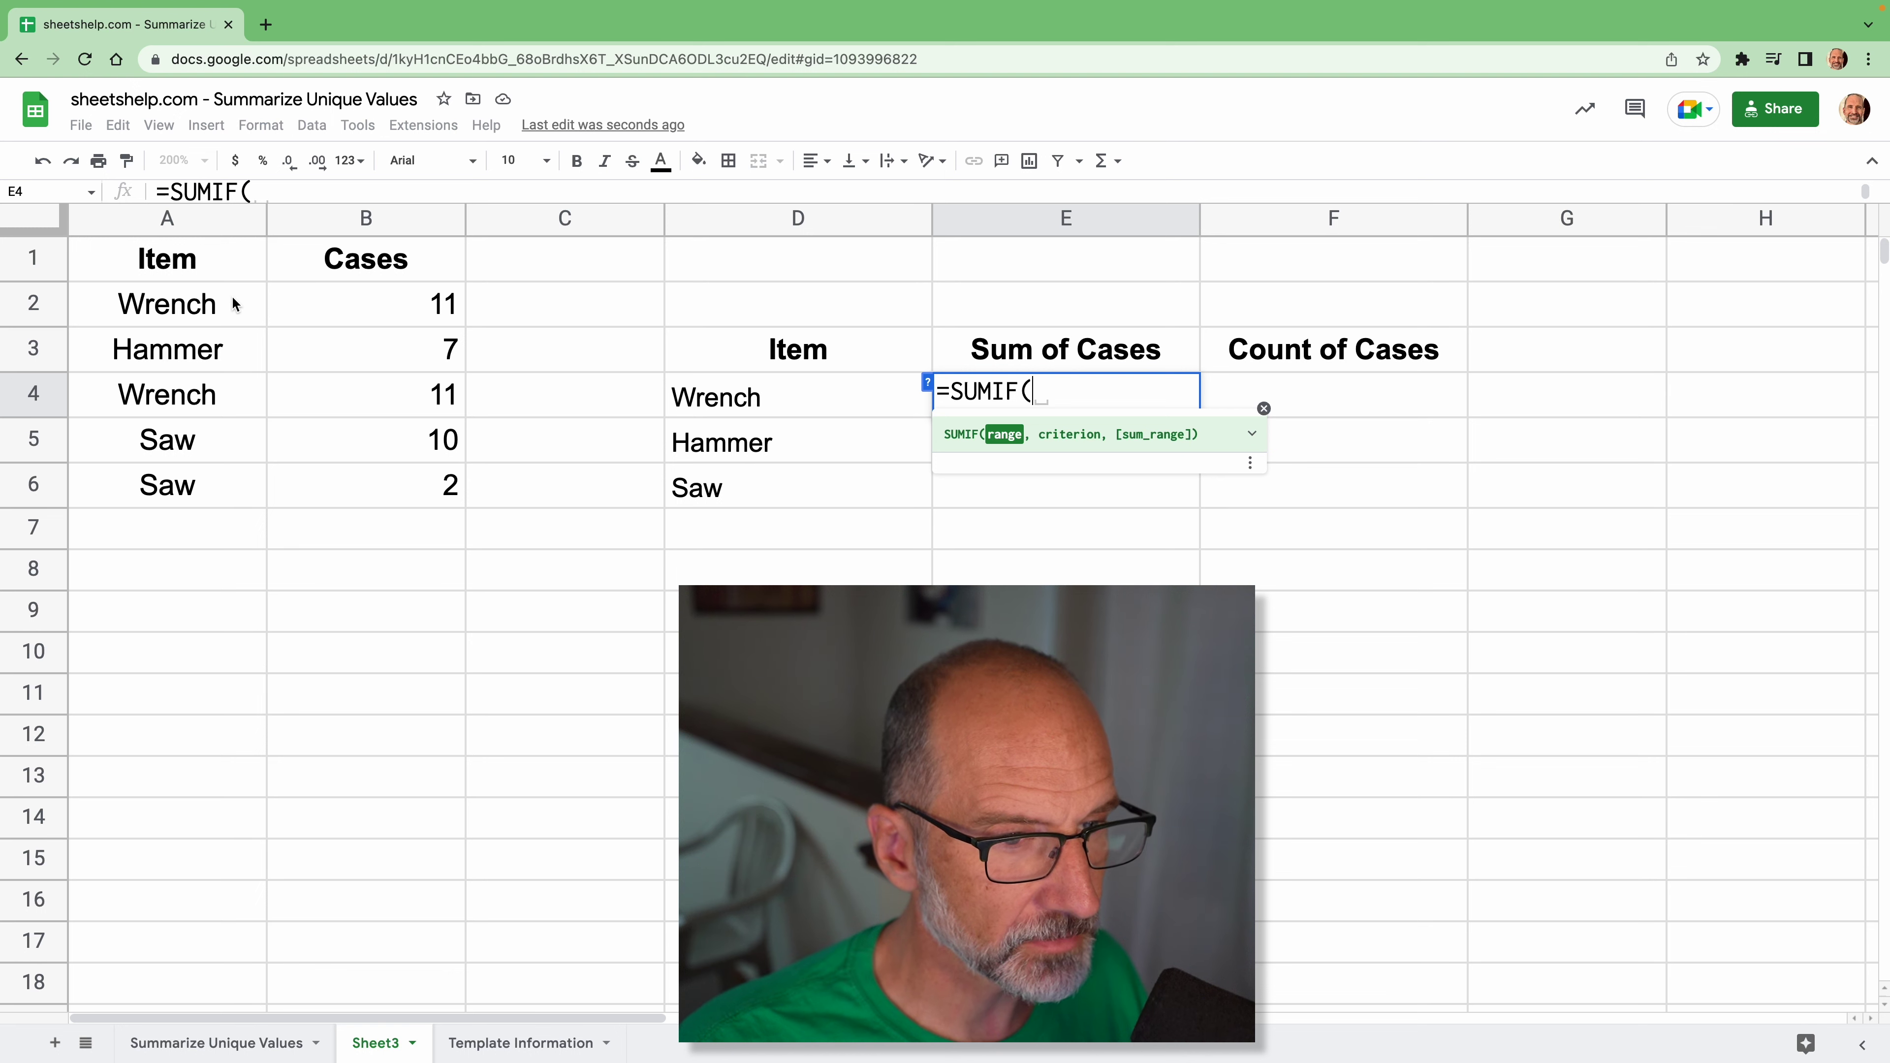
left_click_drag(232, 296, 232, 473)
left_click(263, 188)
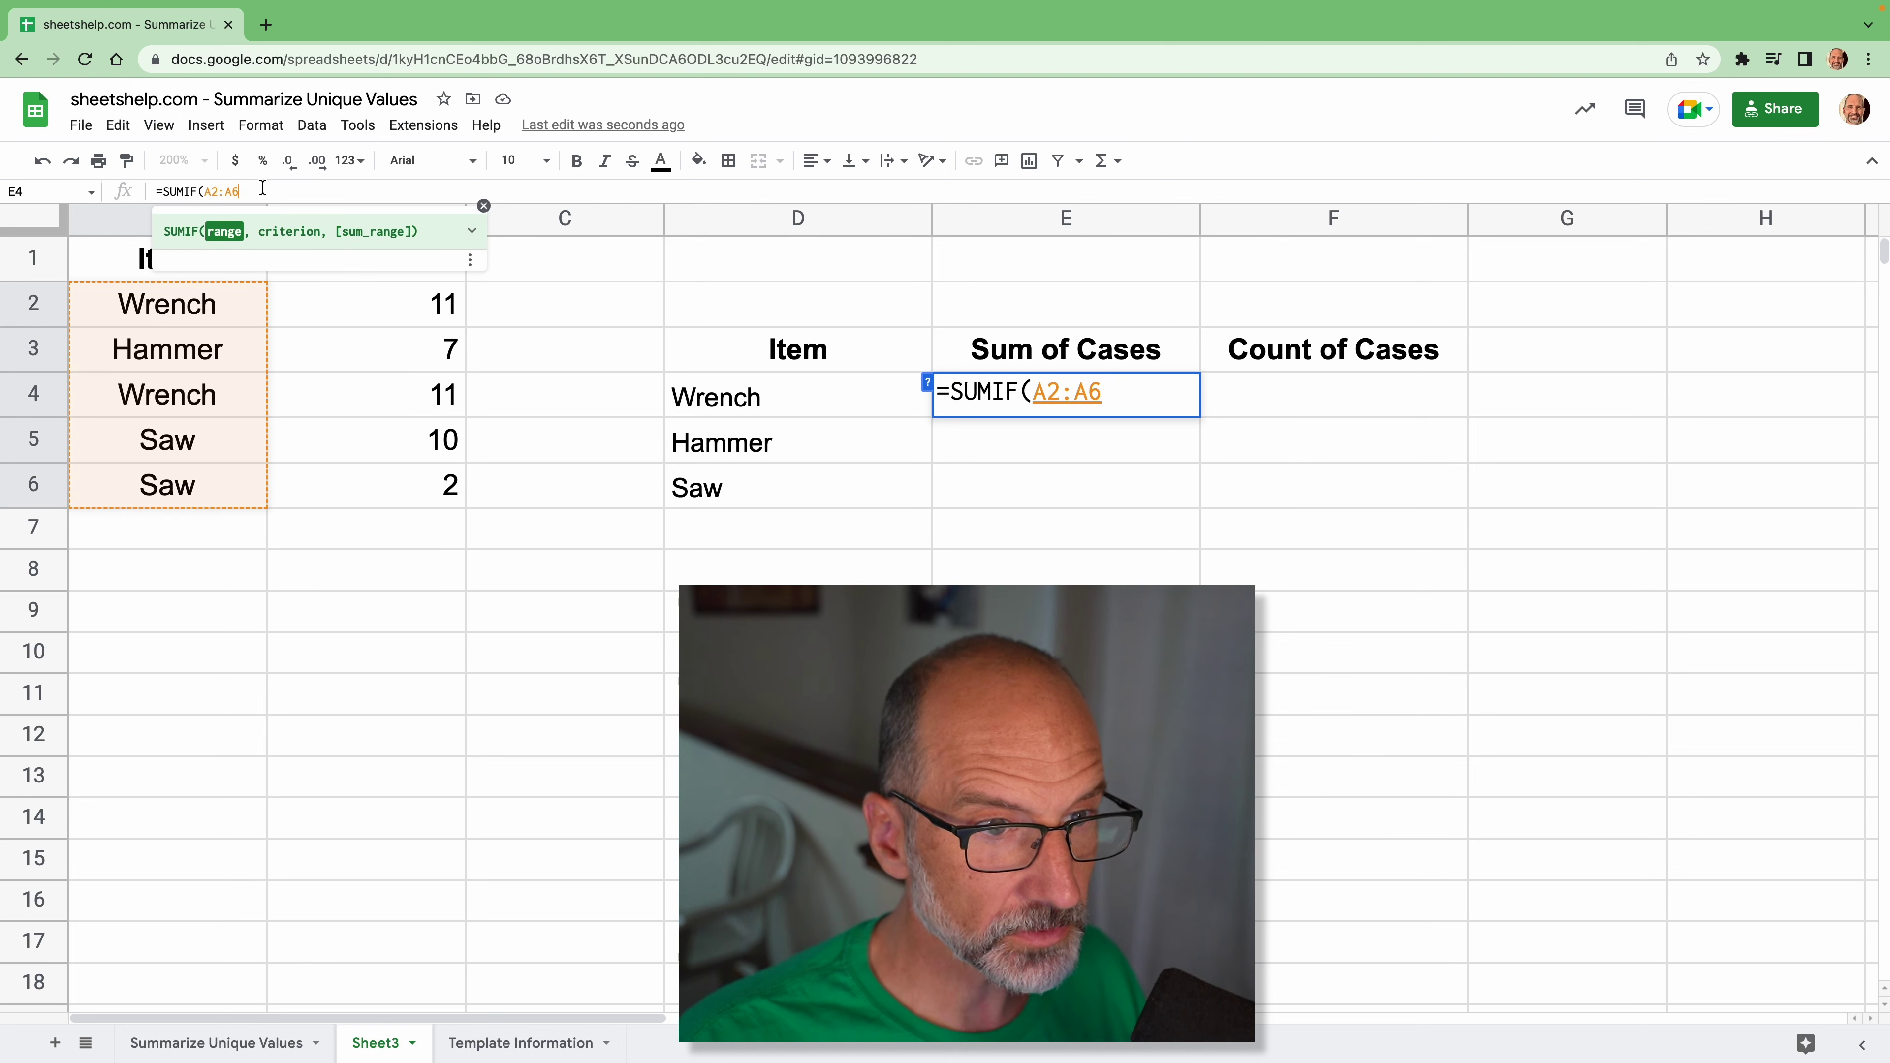
left_click(1057, 395)
type(")")
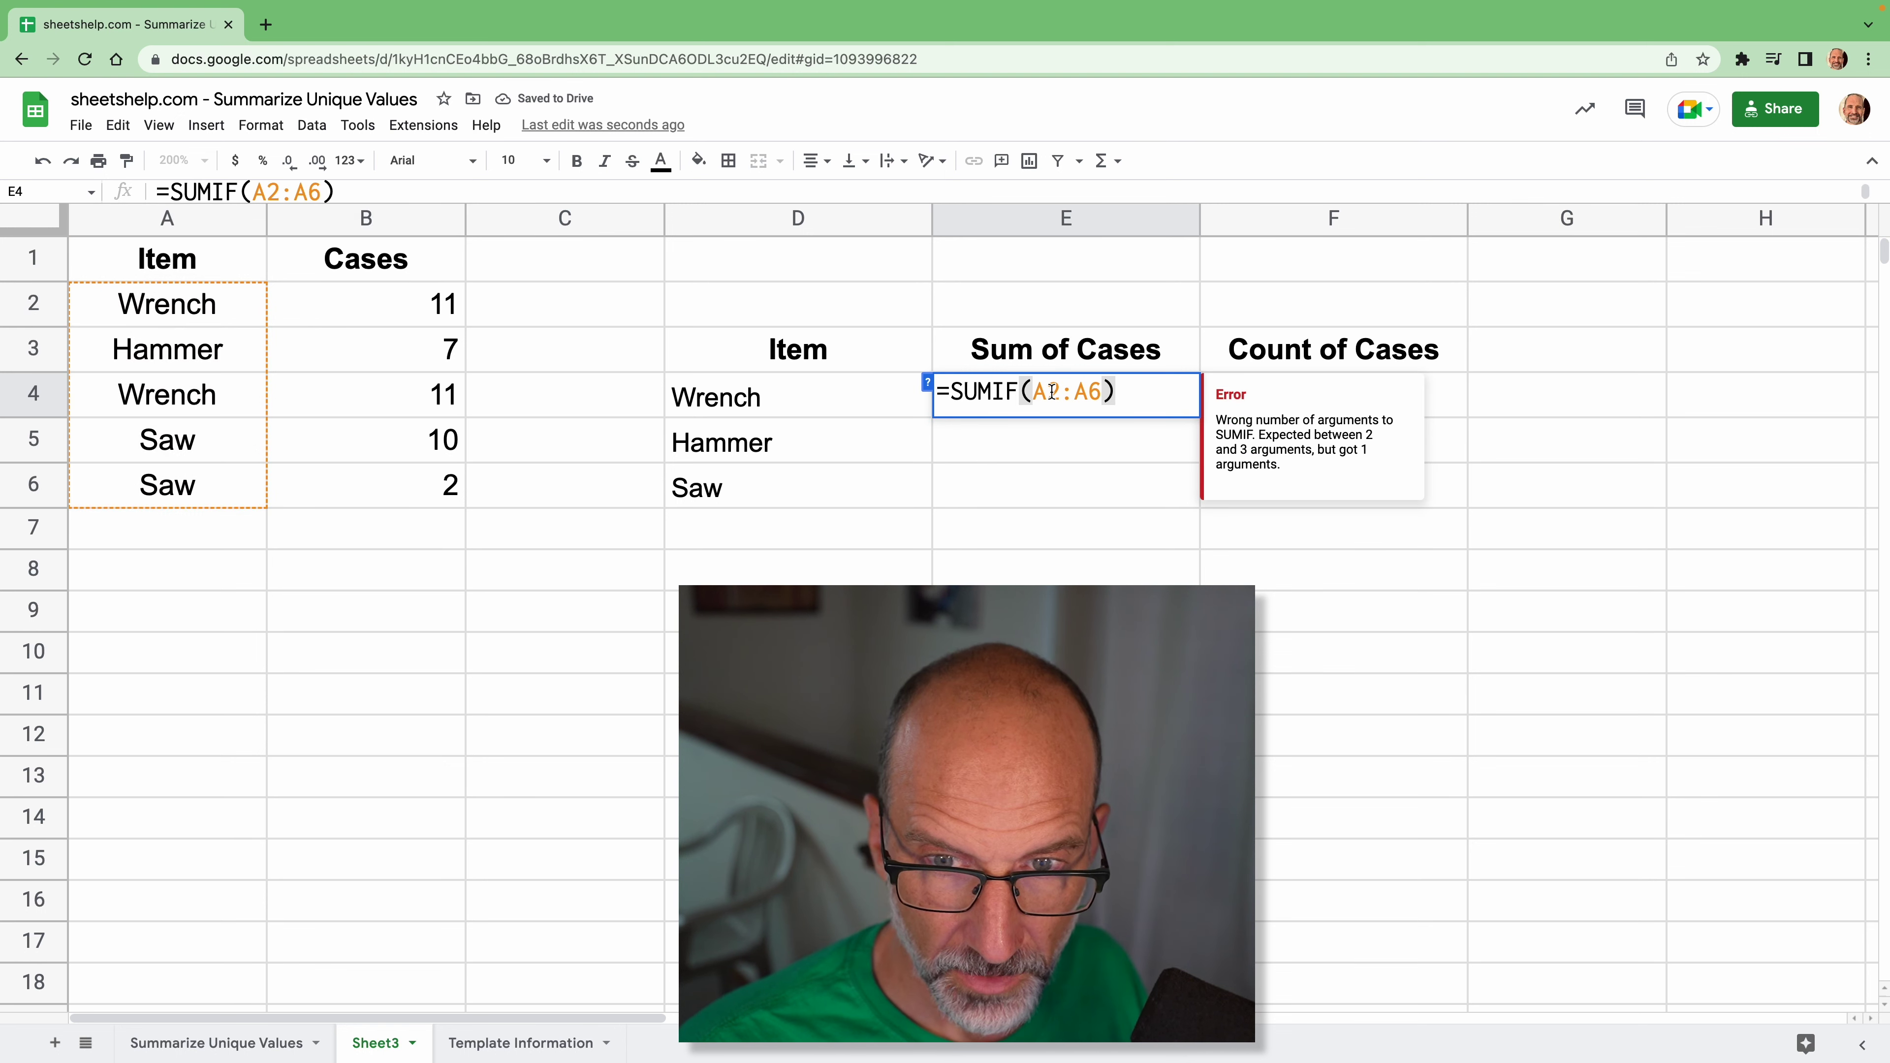
left_click(1050, 392)
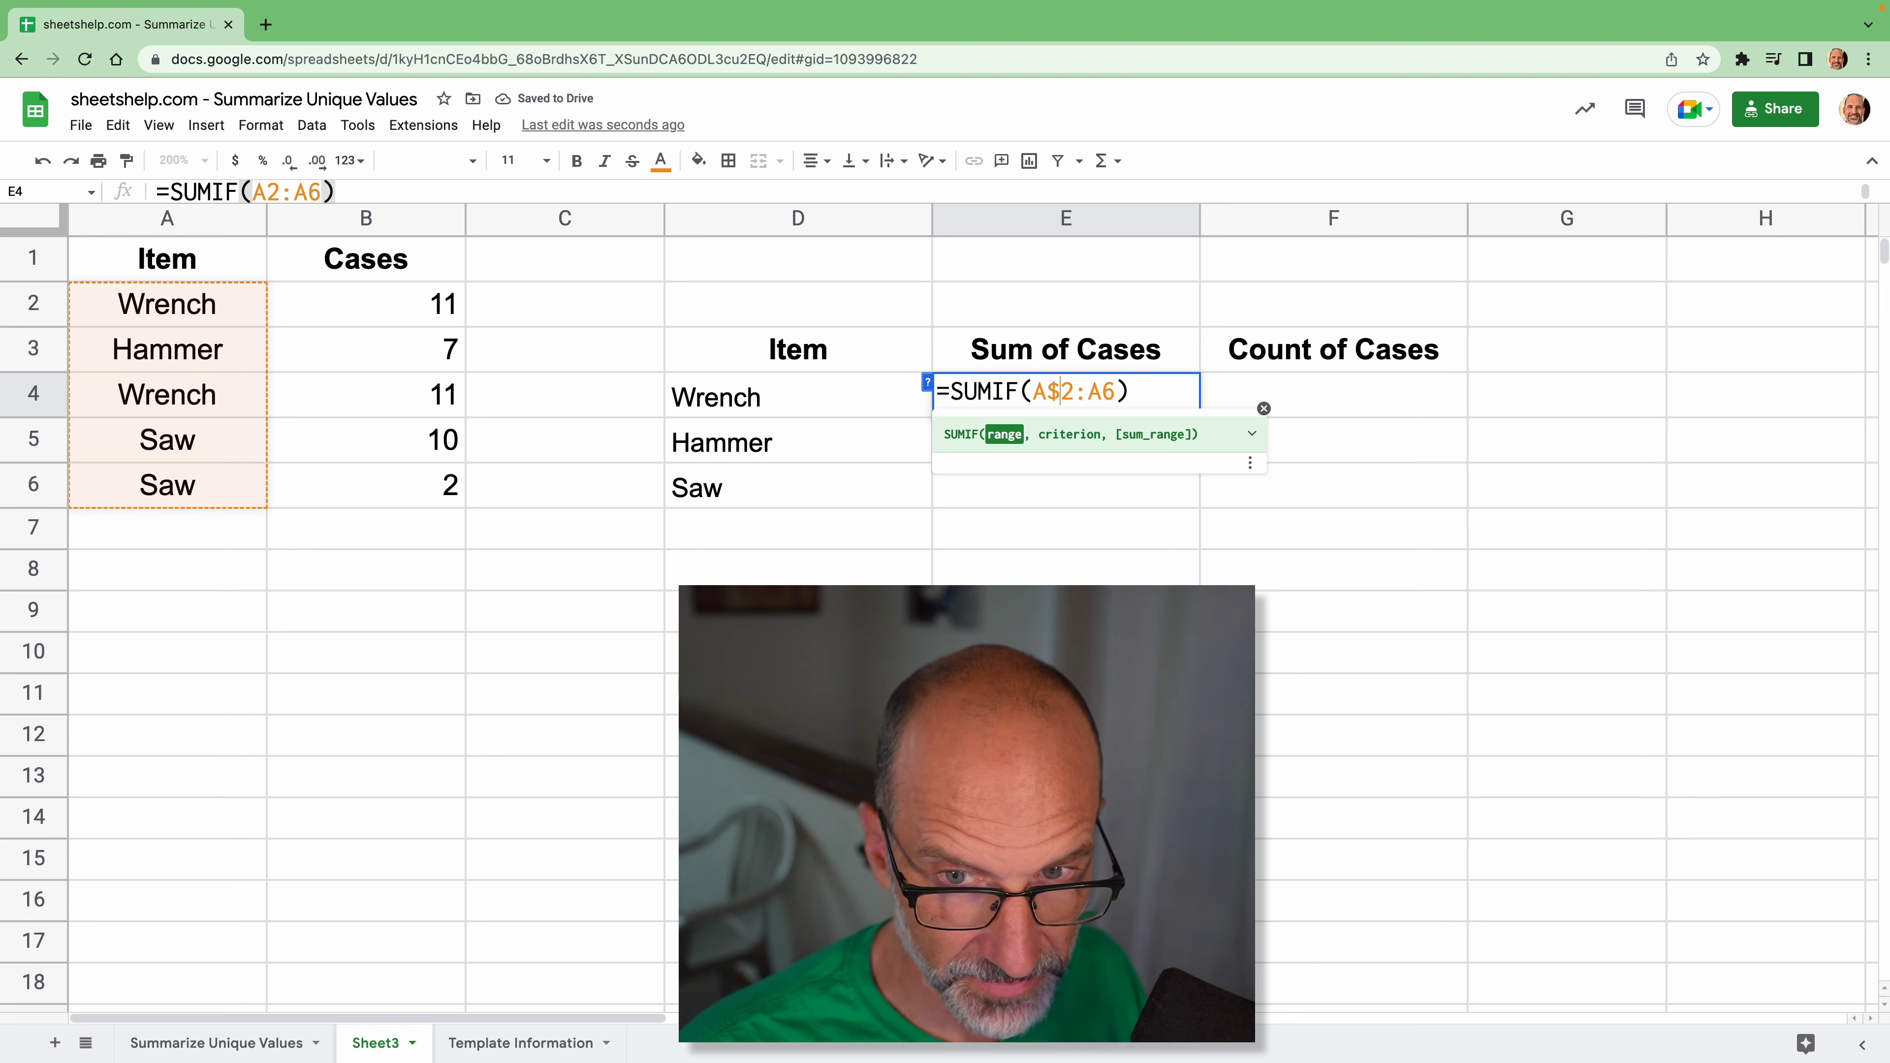
type("$2:A")
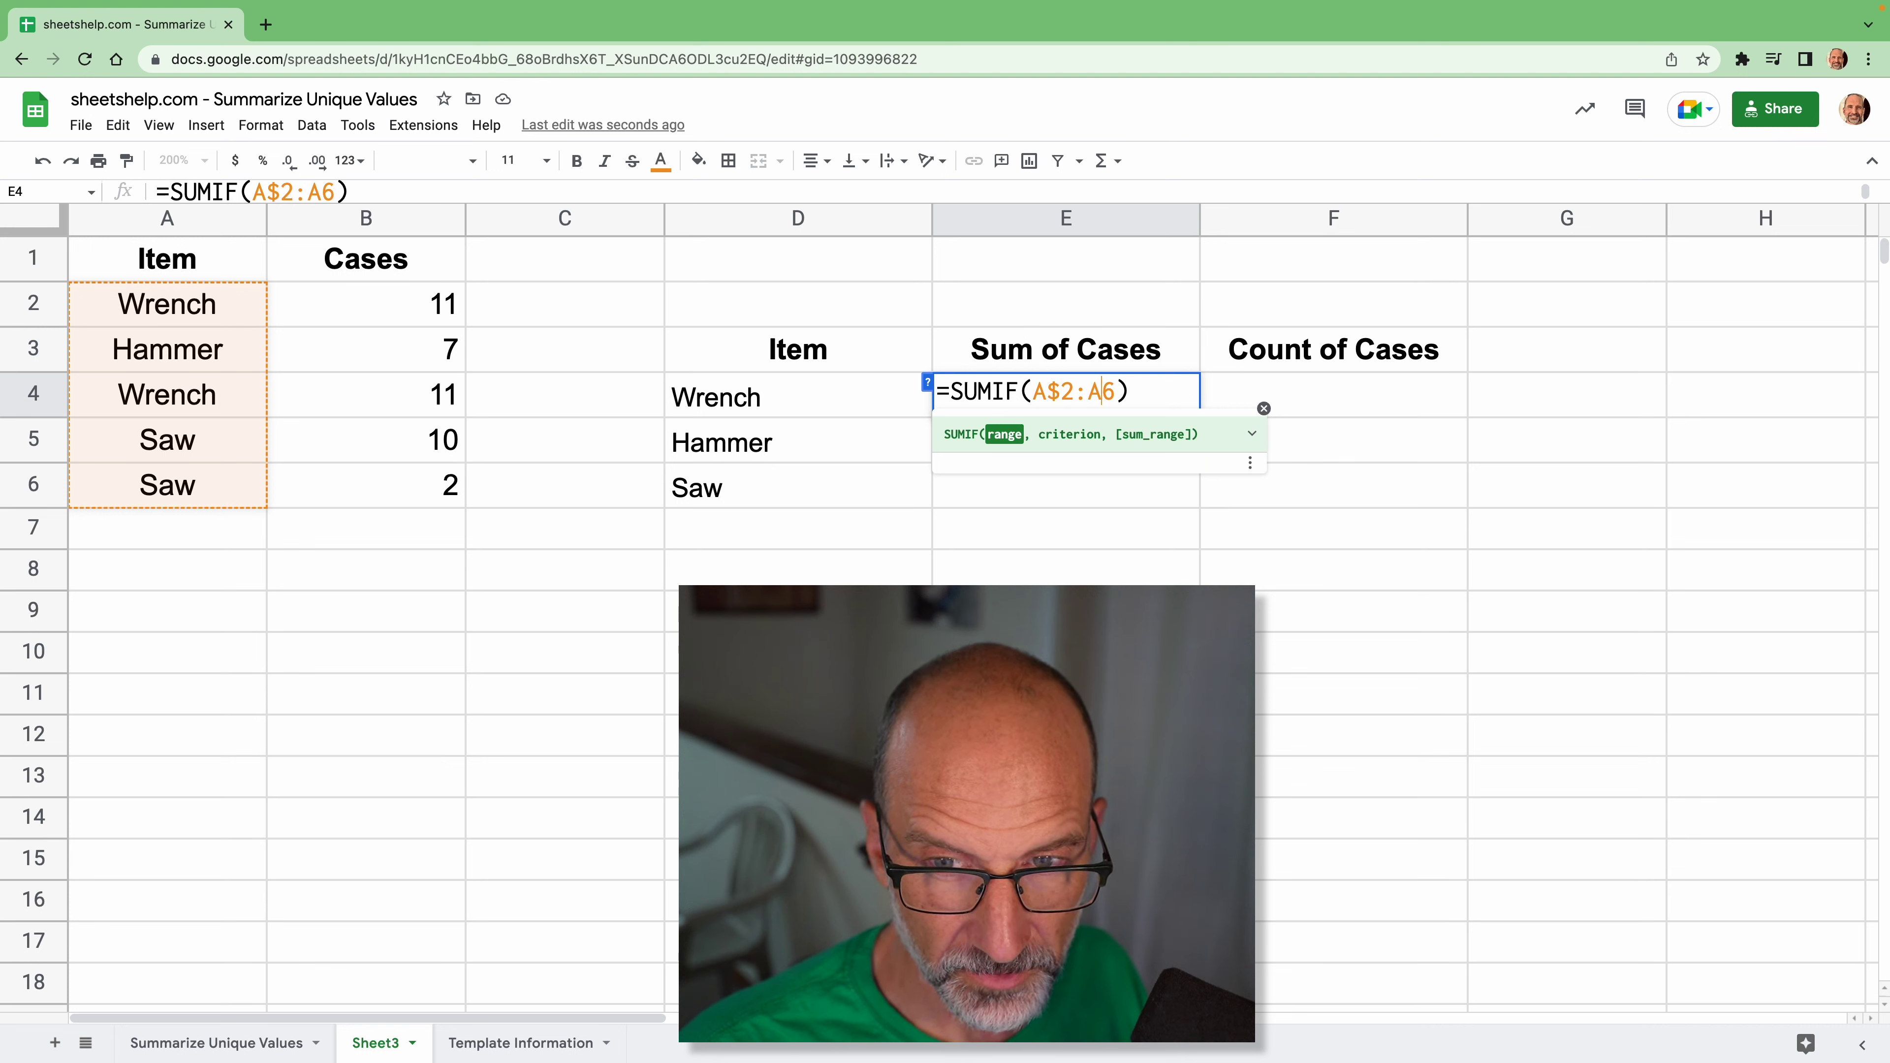
type("$6")
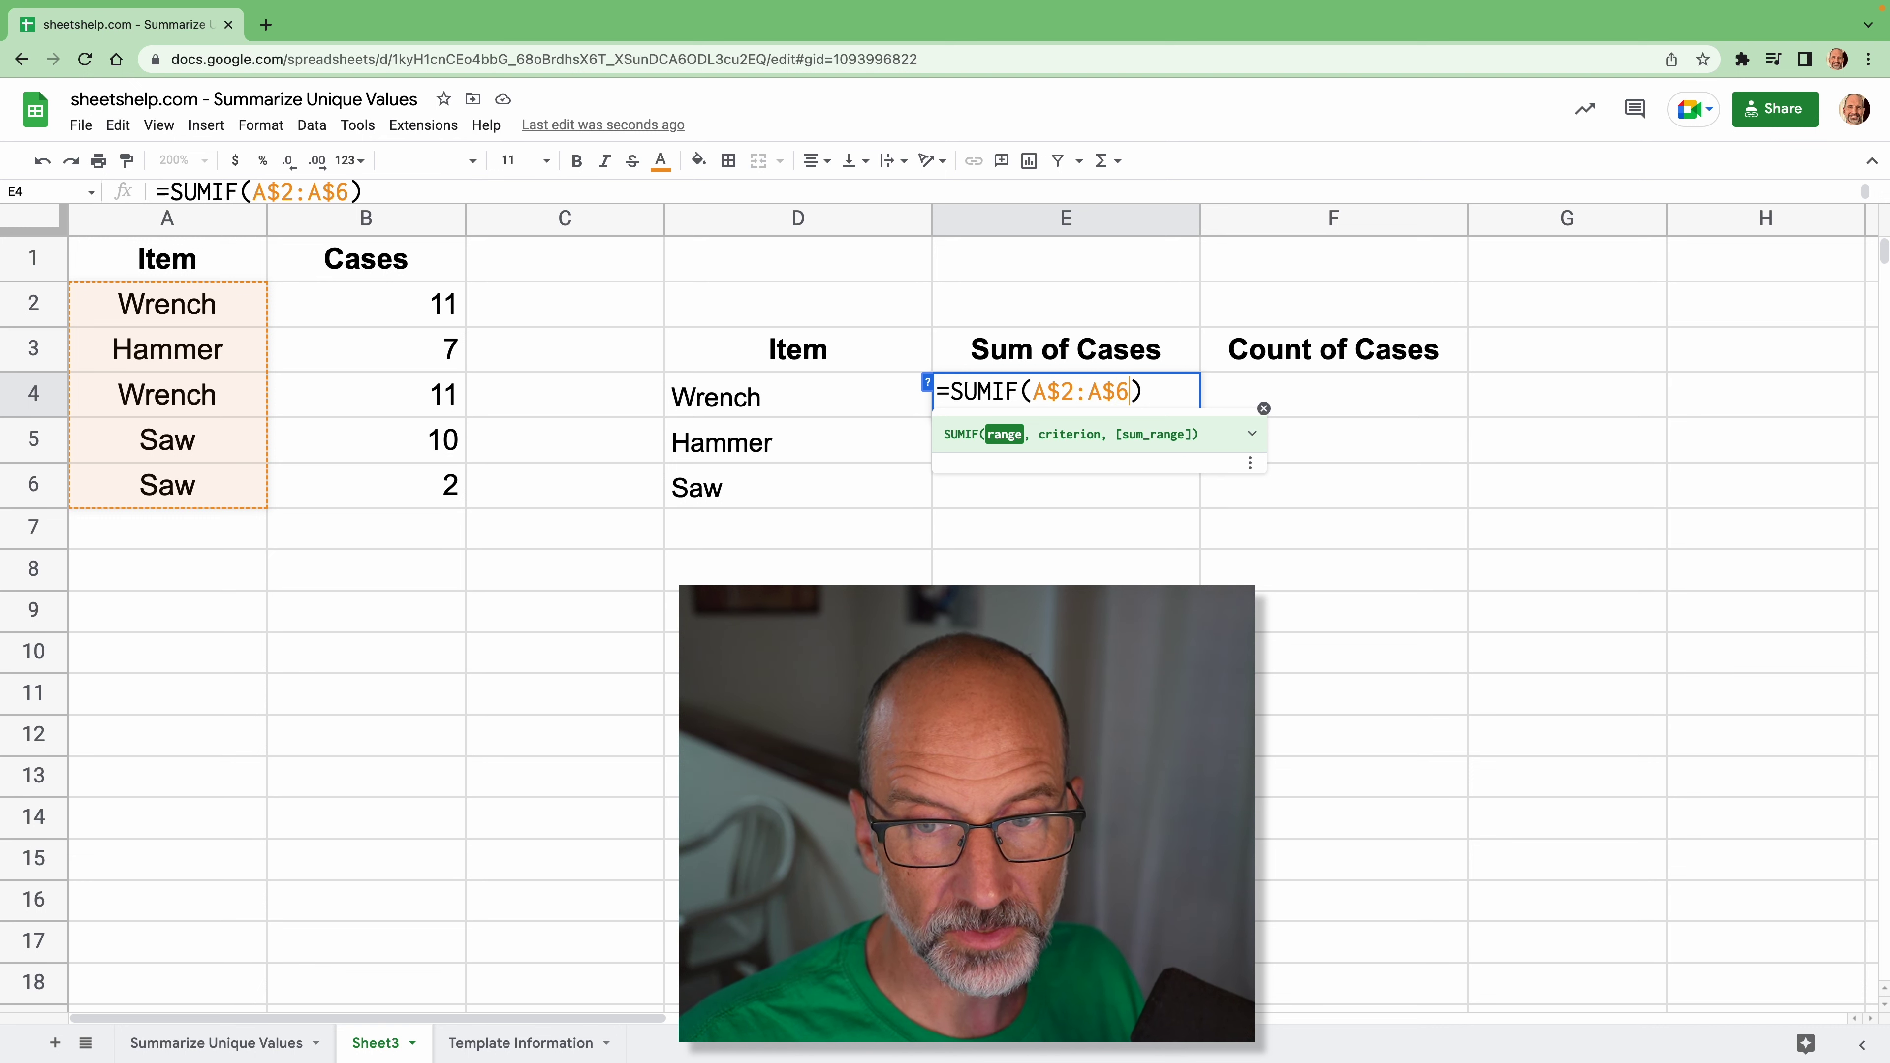
type(",")
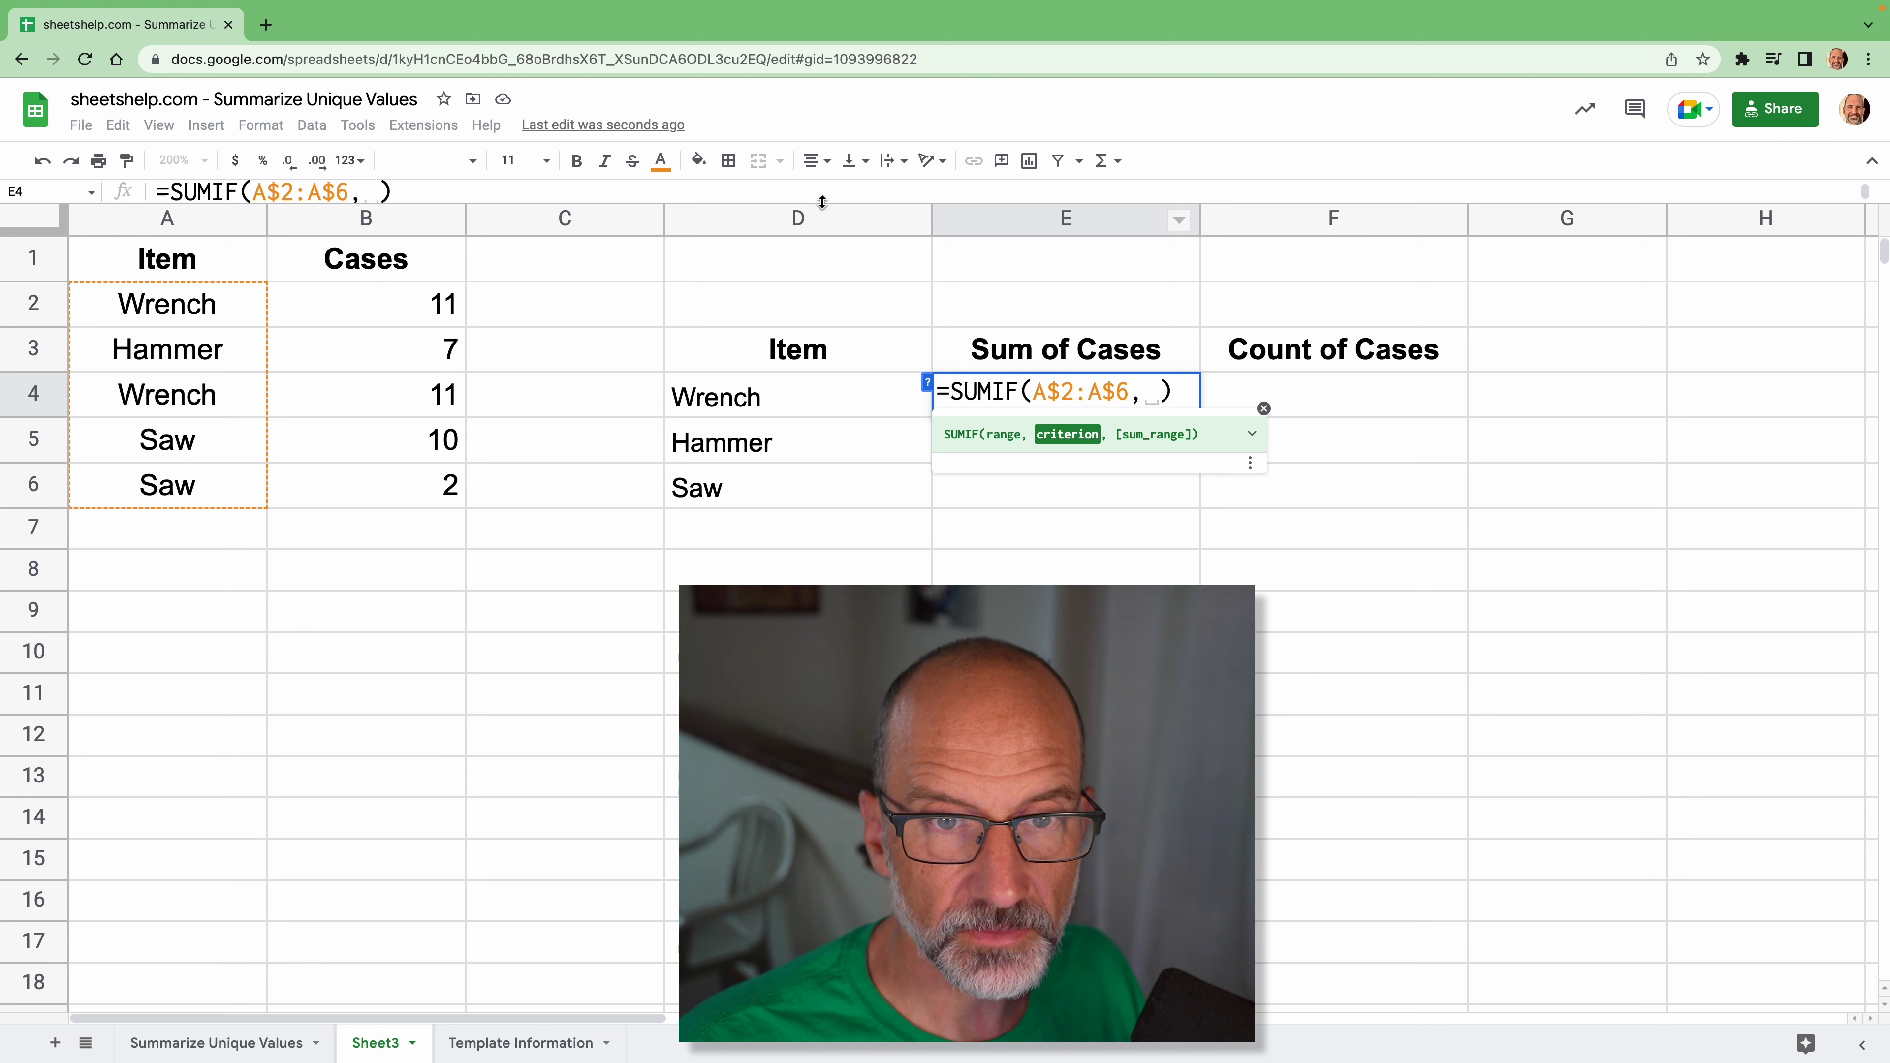
left_click(744, 416)
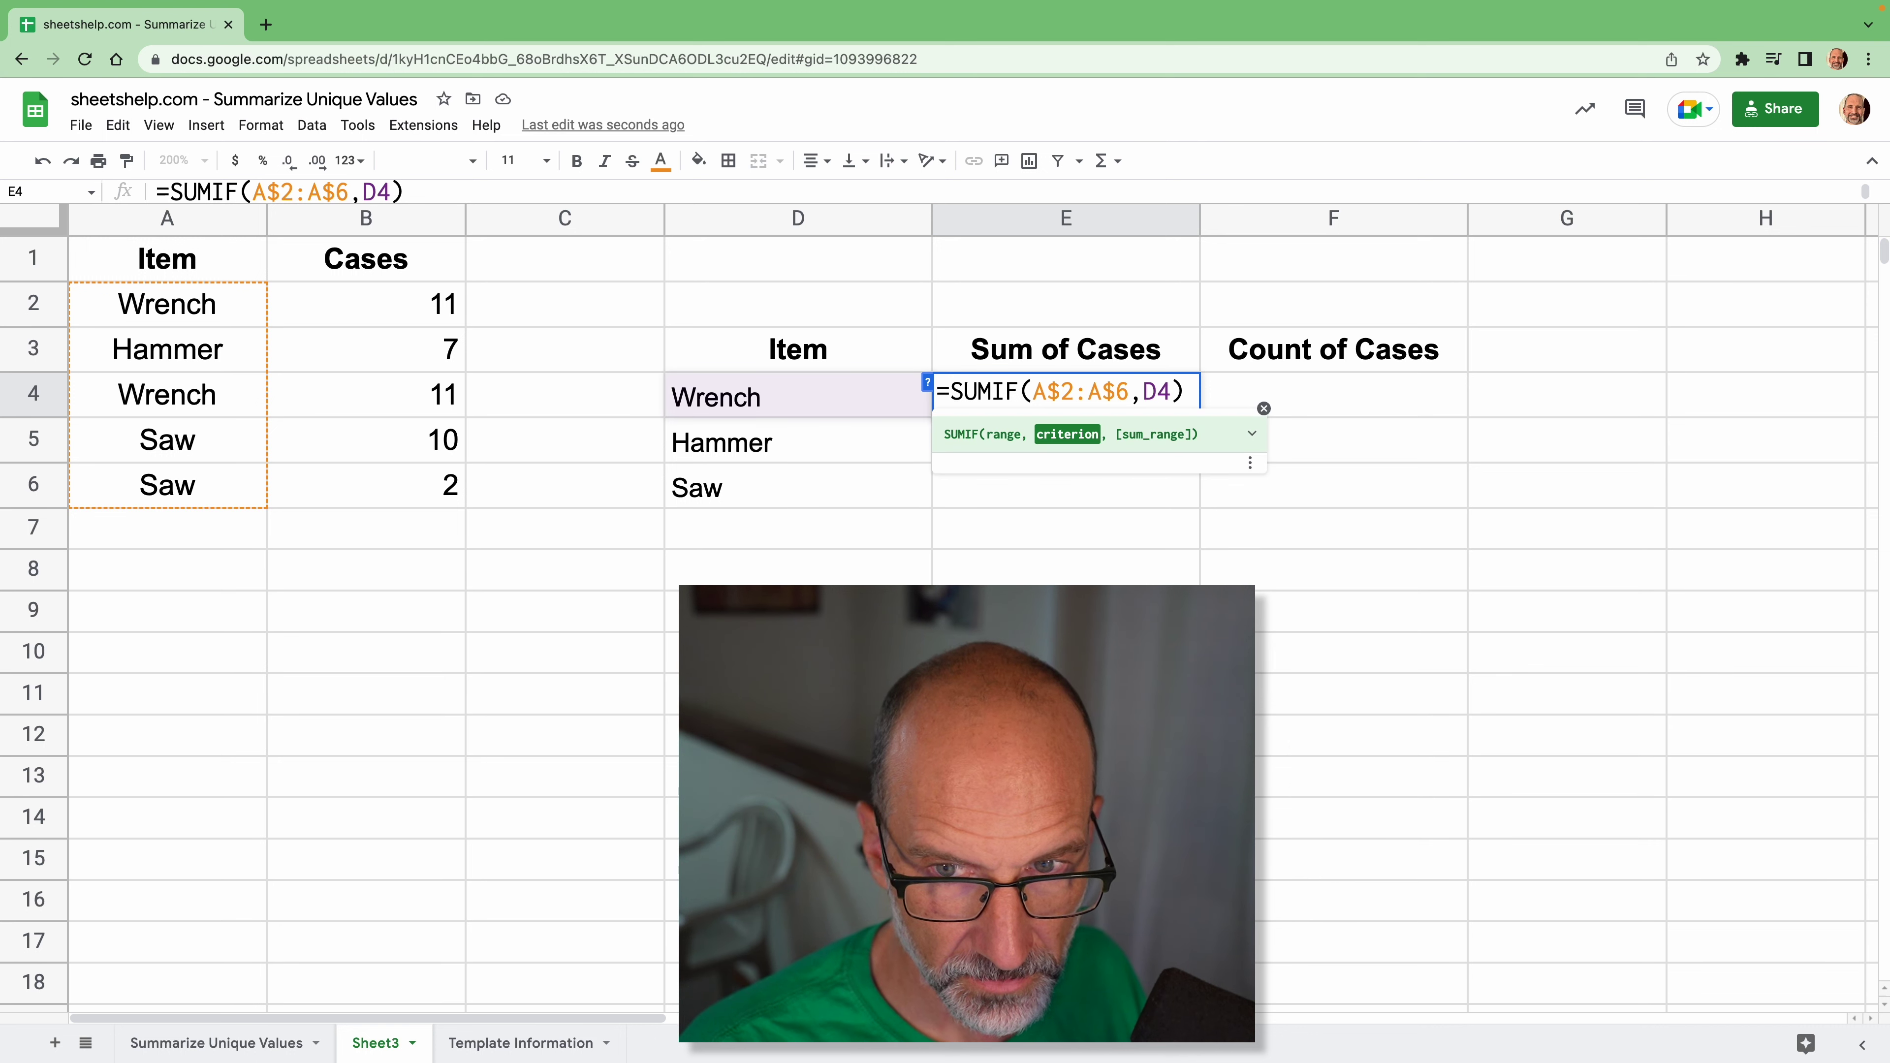
type(",")
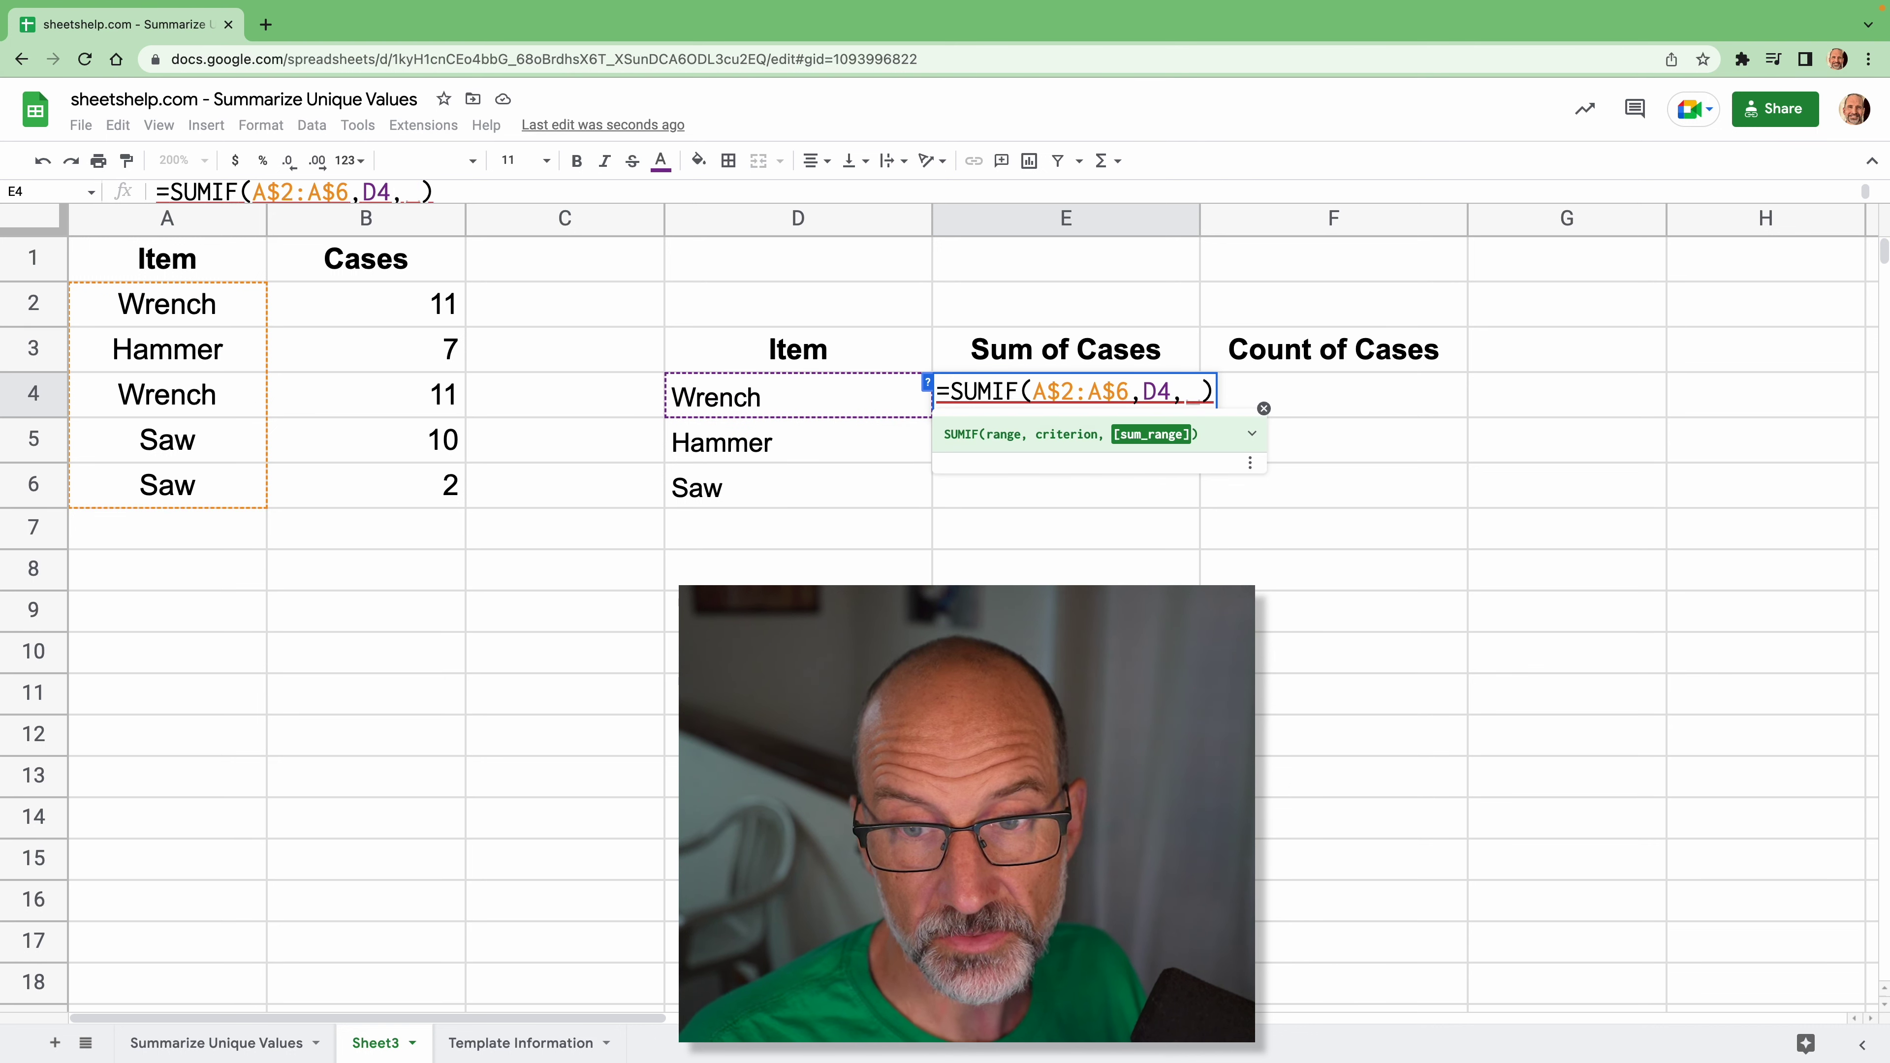
type("B")
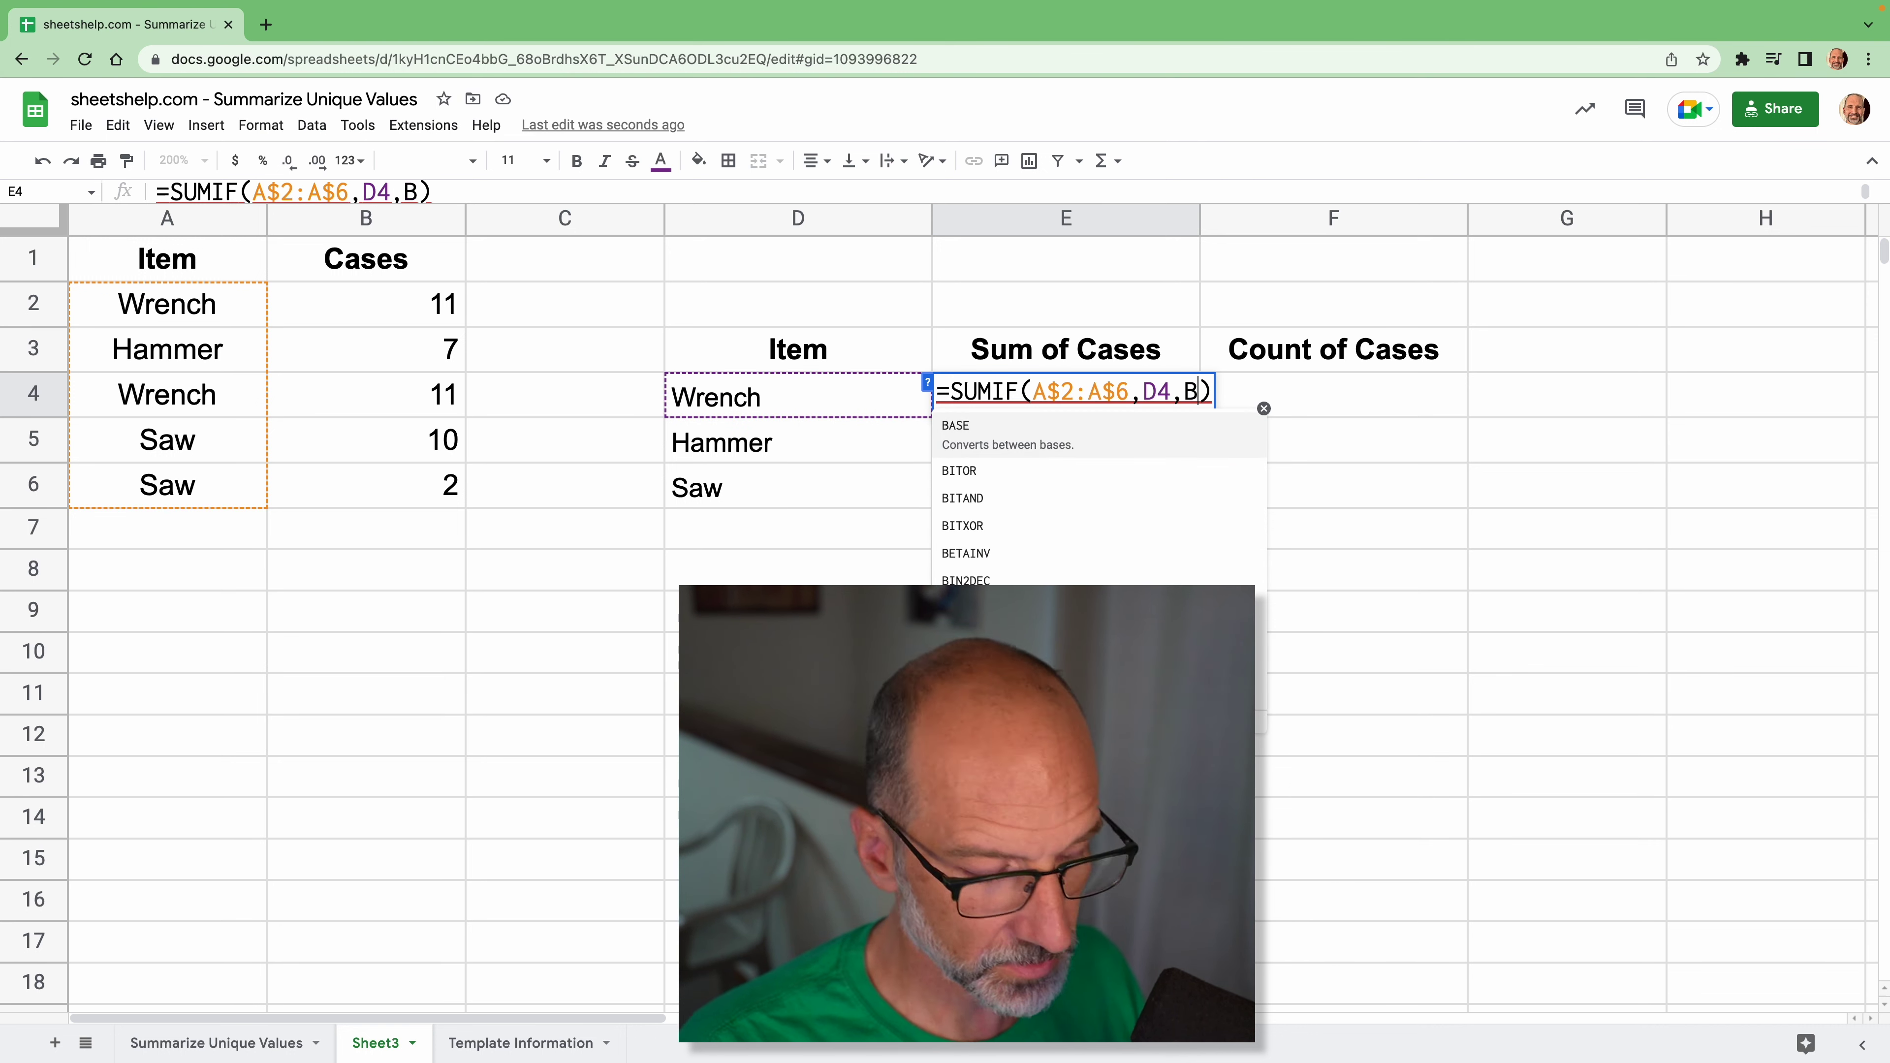
type("$2:")
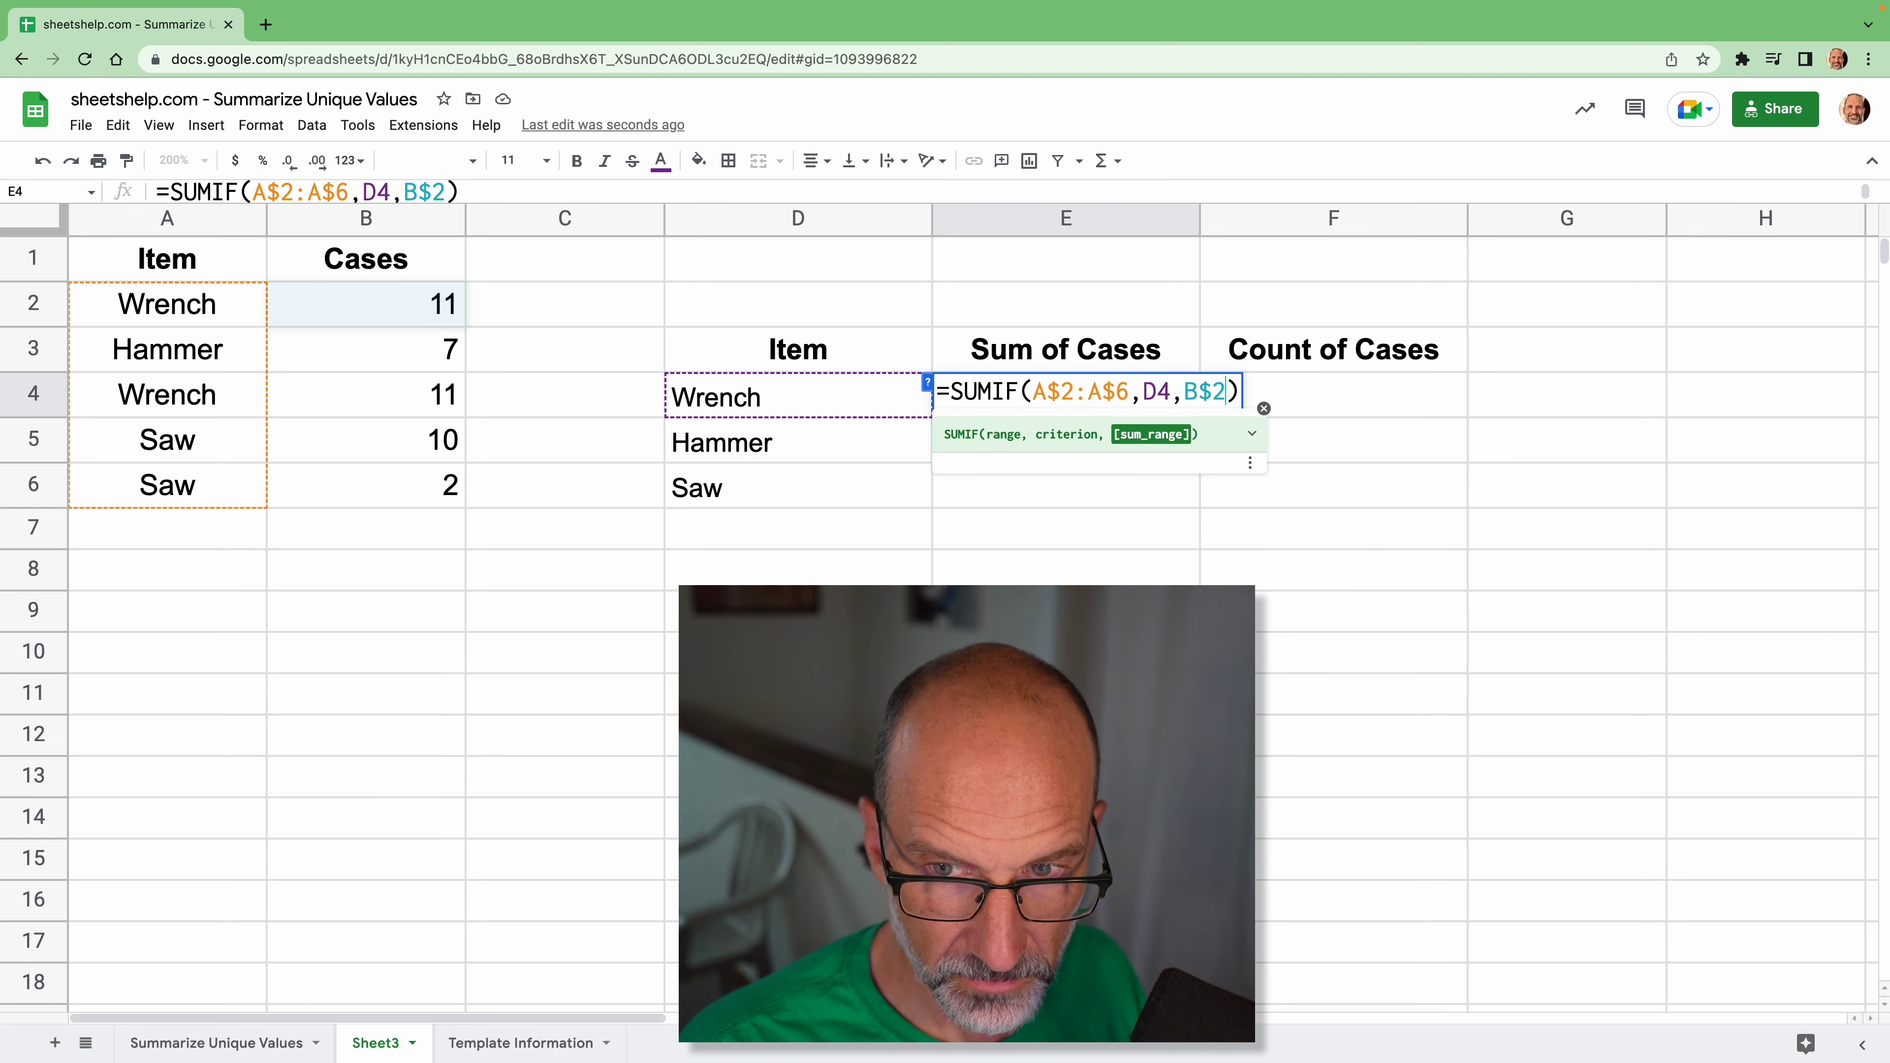
type("B$6")
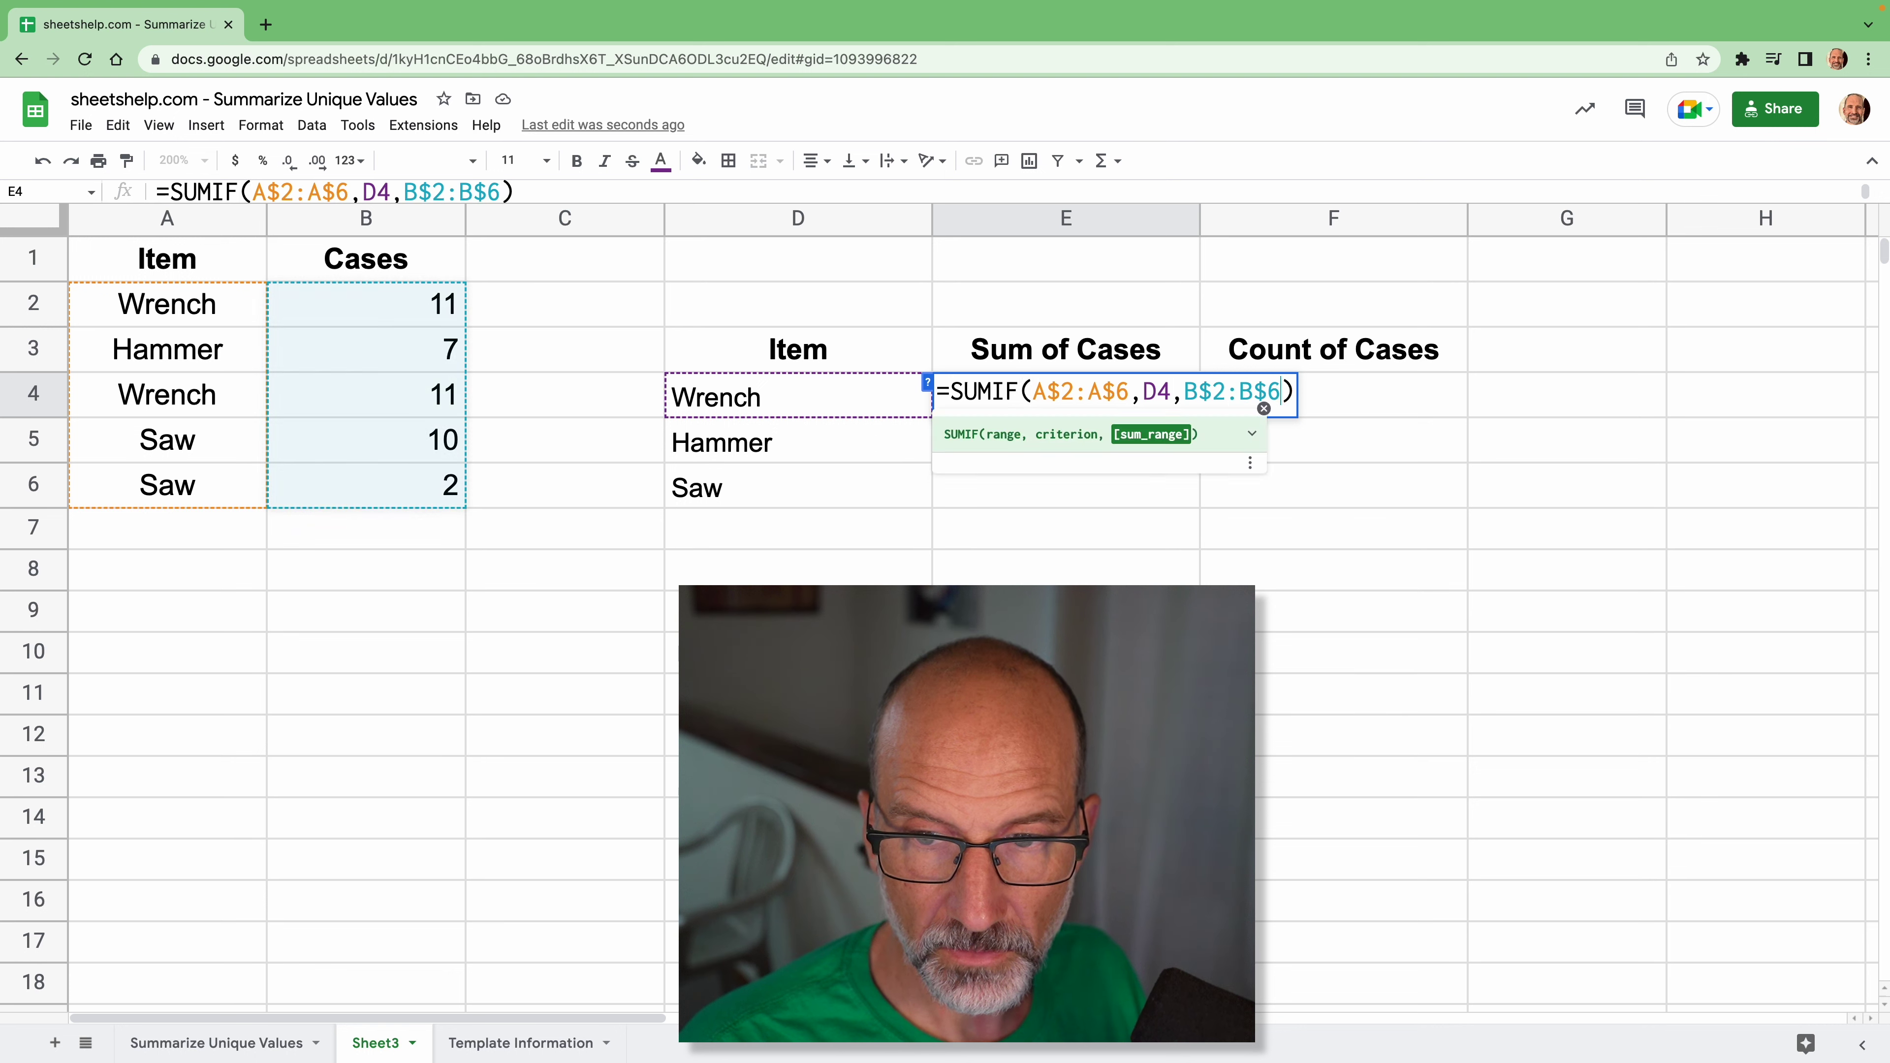
key("Return")
Fill the SUMIF down to E6 (22, 7, 12) and select the Cases values to check the 41 total
left_click(1146, 408)
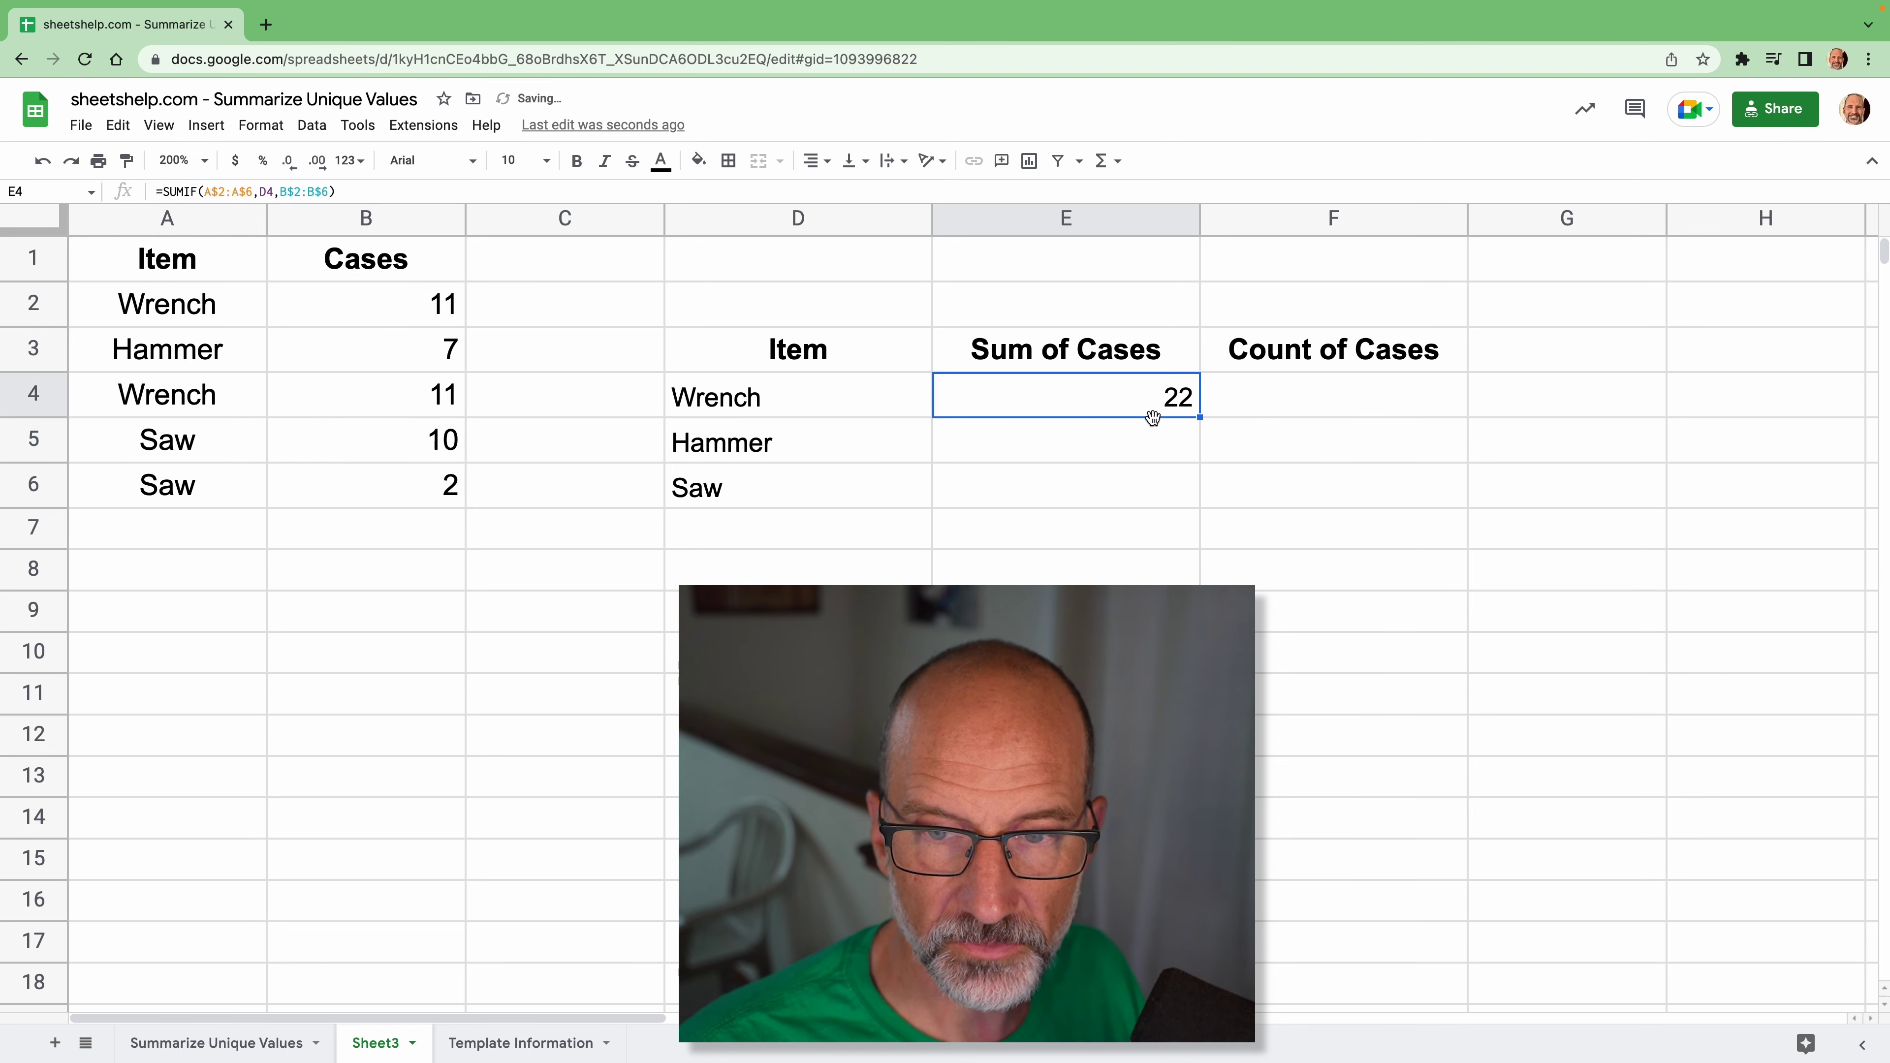
left_click_drag(1202, 420, 1201, 481)
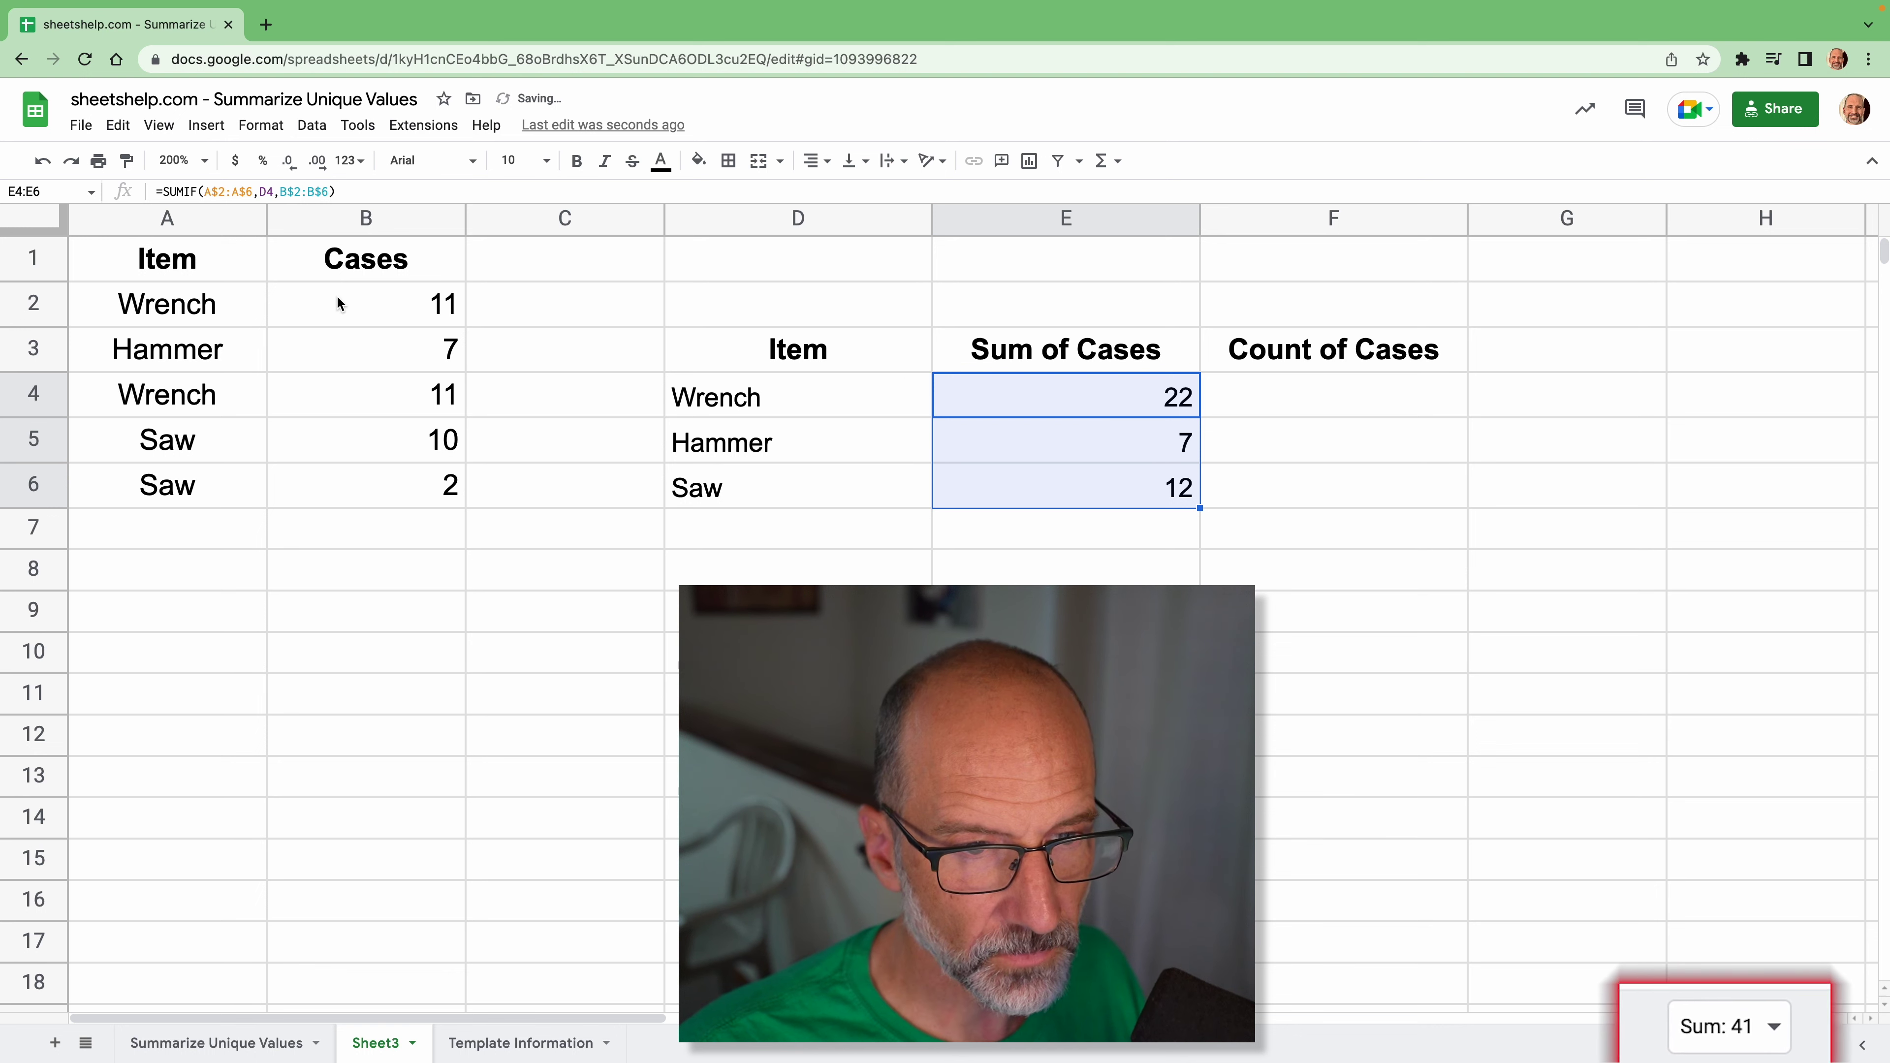
left_click(337, 317)
left_click_drag(337, 316, 353, 484)
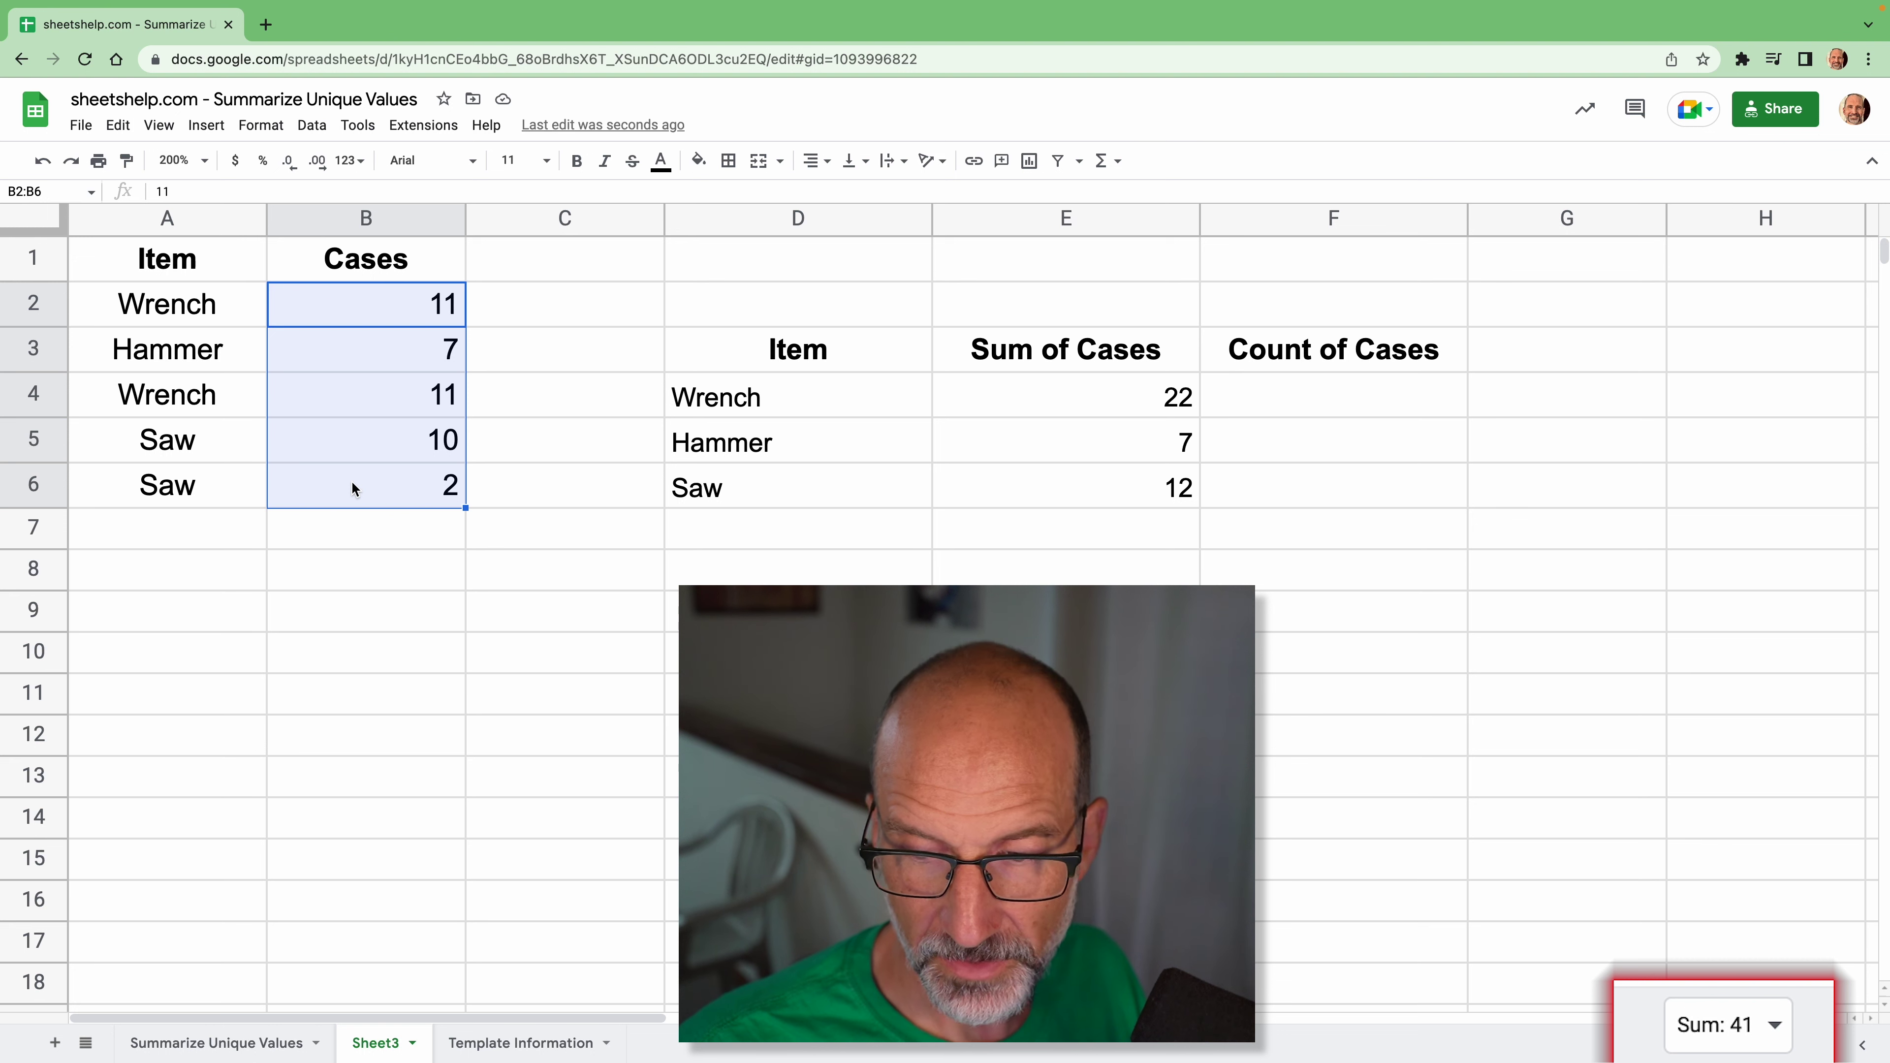
Enter =COUNTIF(A$2:A$6,D4) in F4 with the range rows locked
left_click(1309, 402)
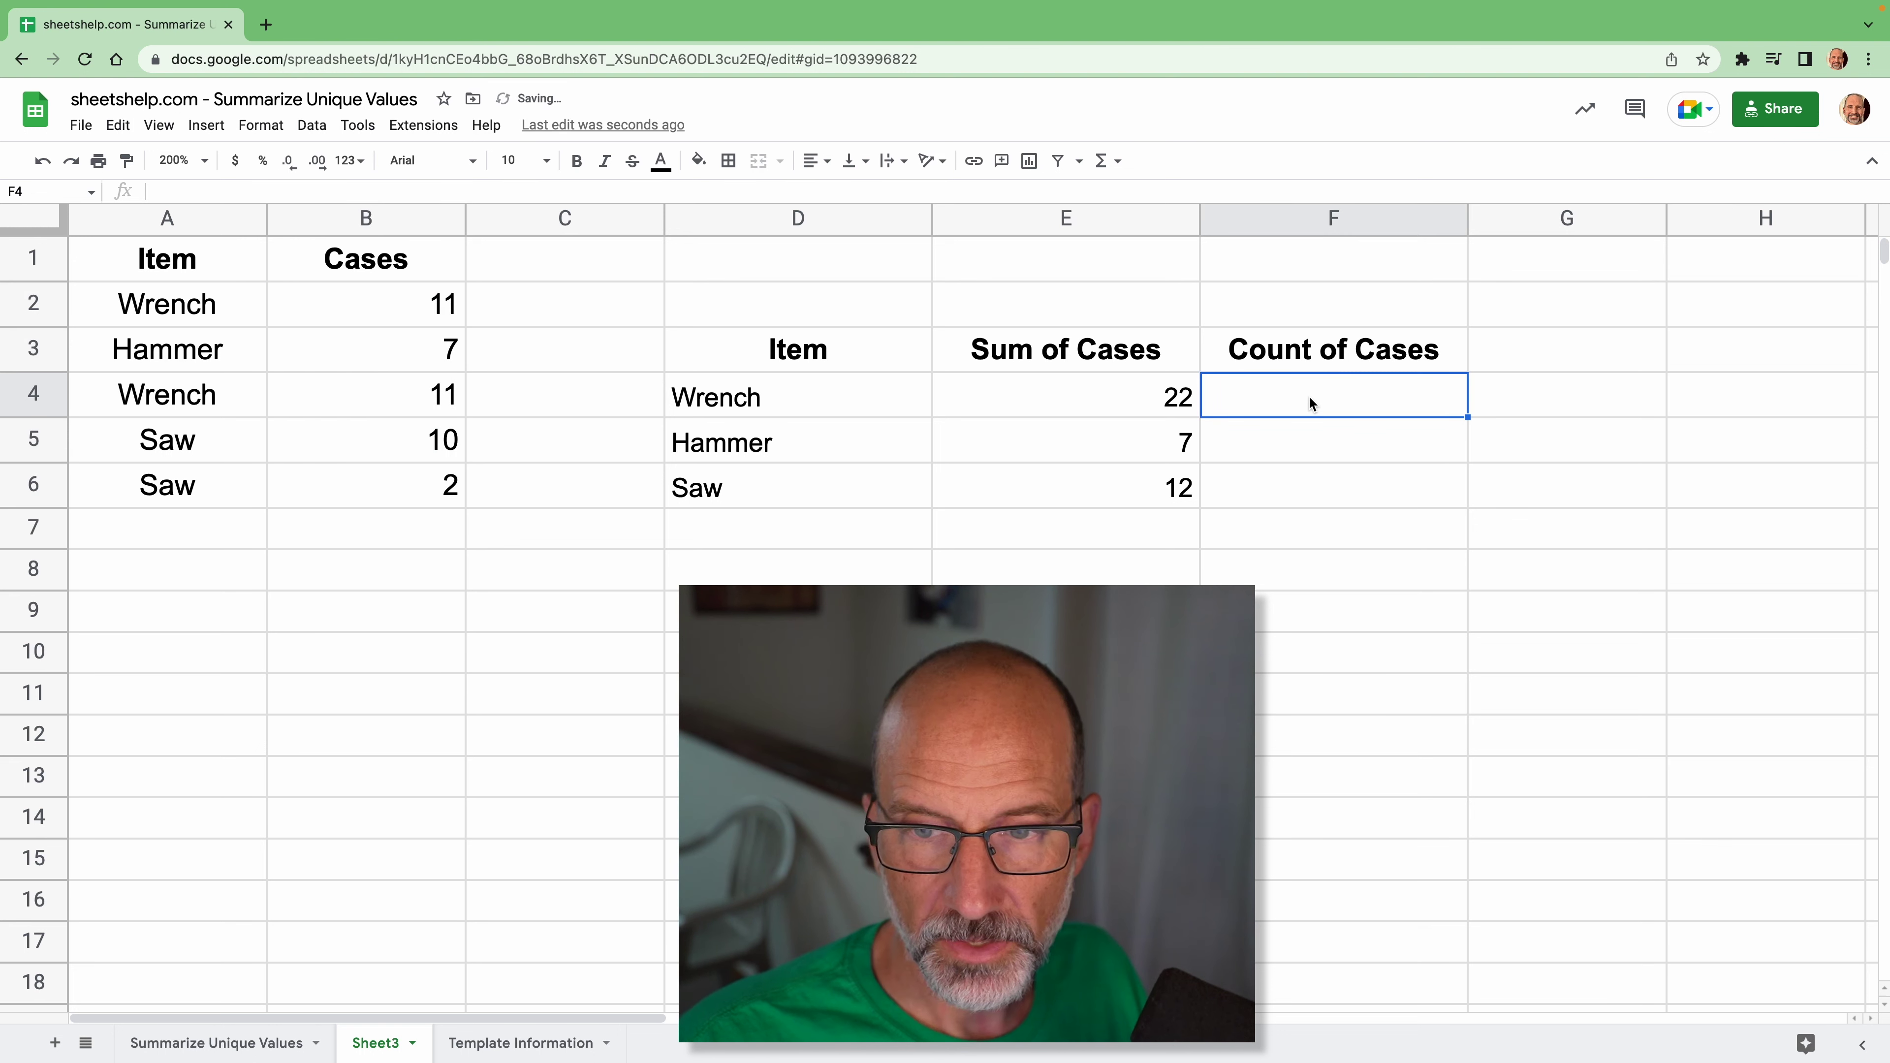
type("=")
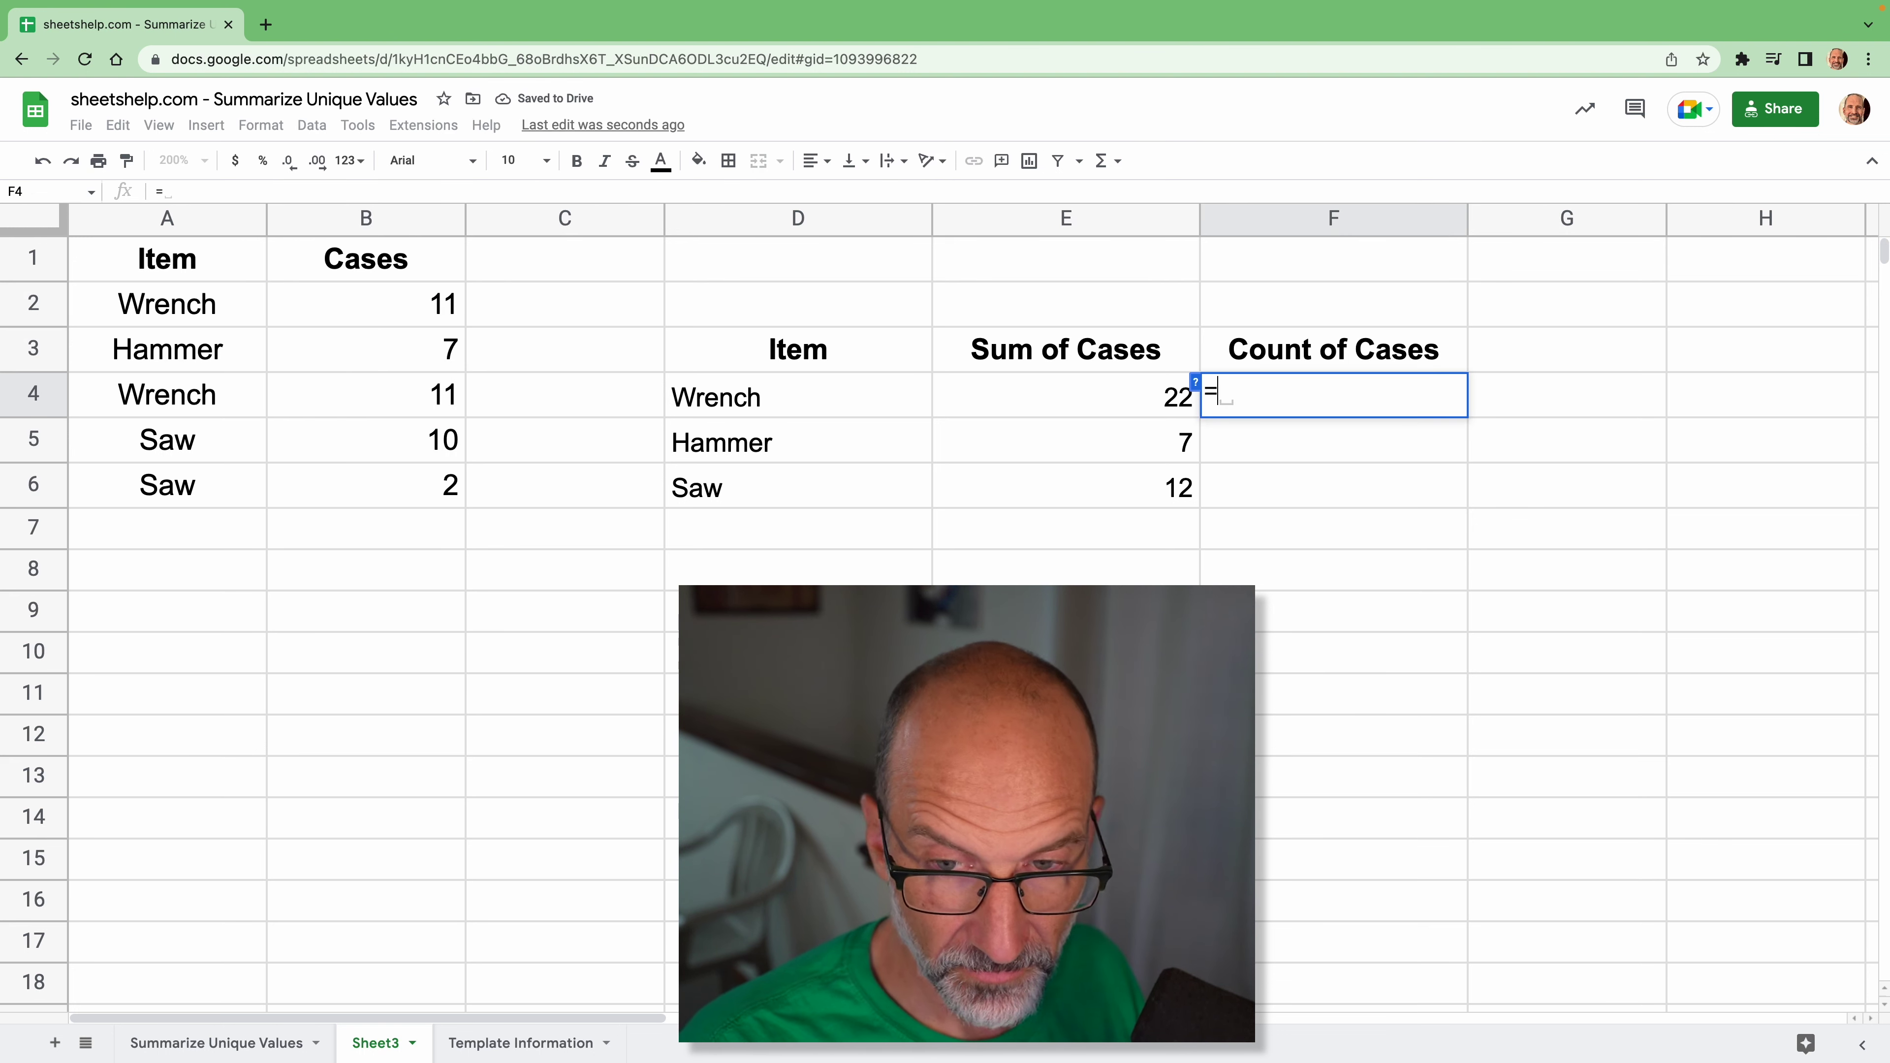
type("COUNTIF(")
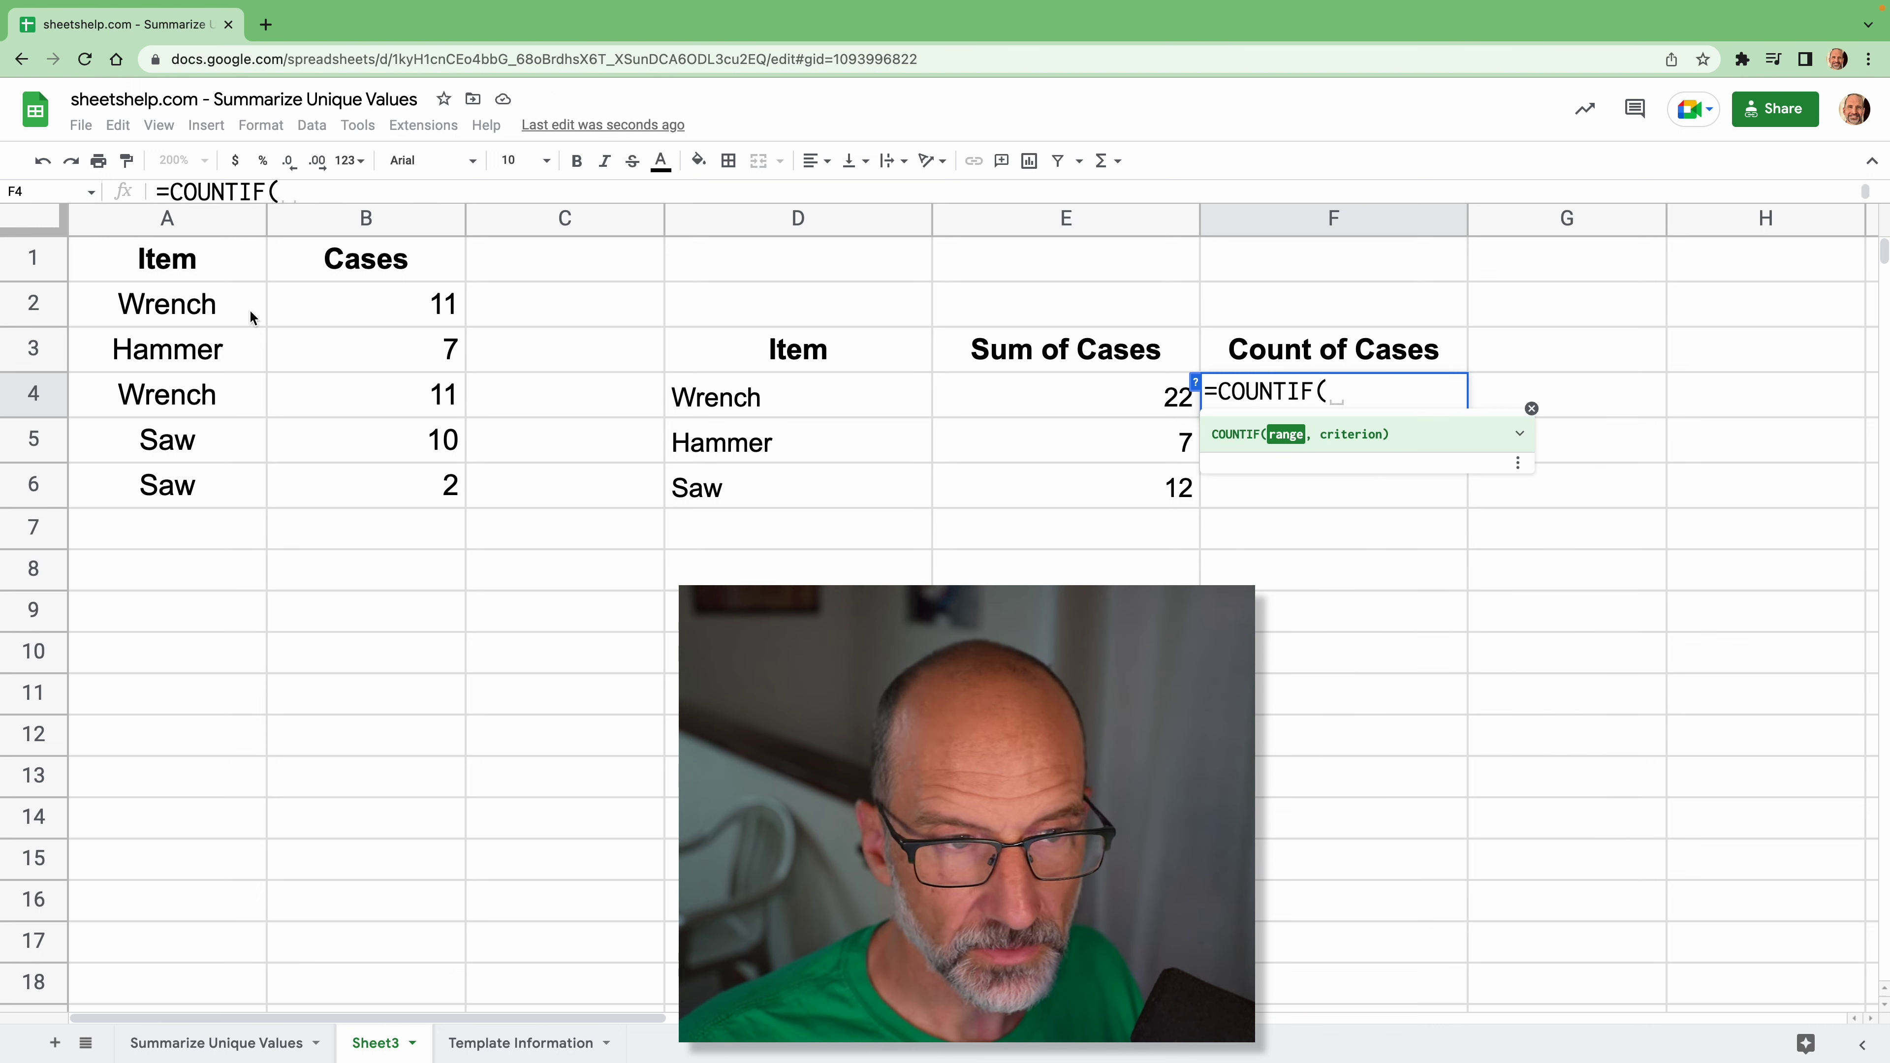
left_click_drag(243, 314, 228, 464)
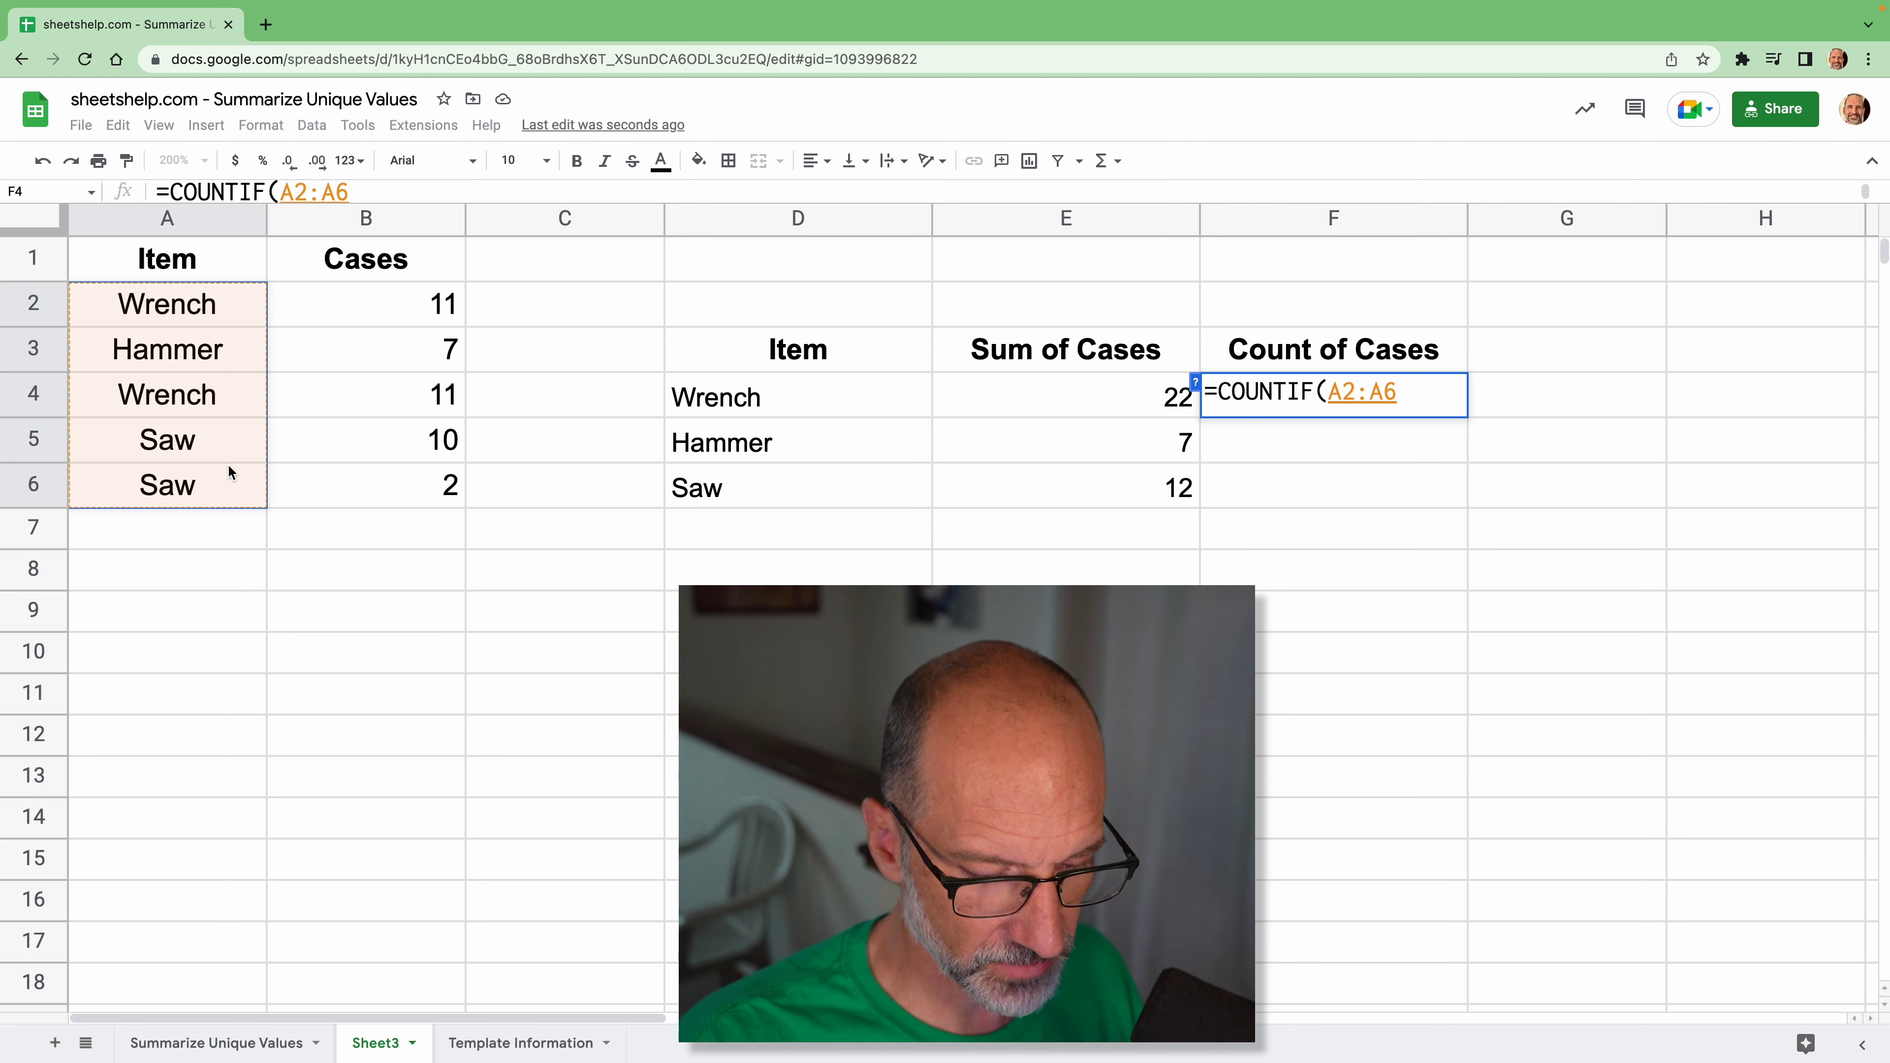
type(",")
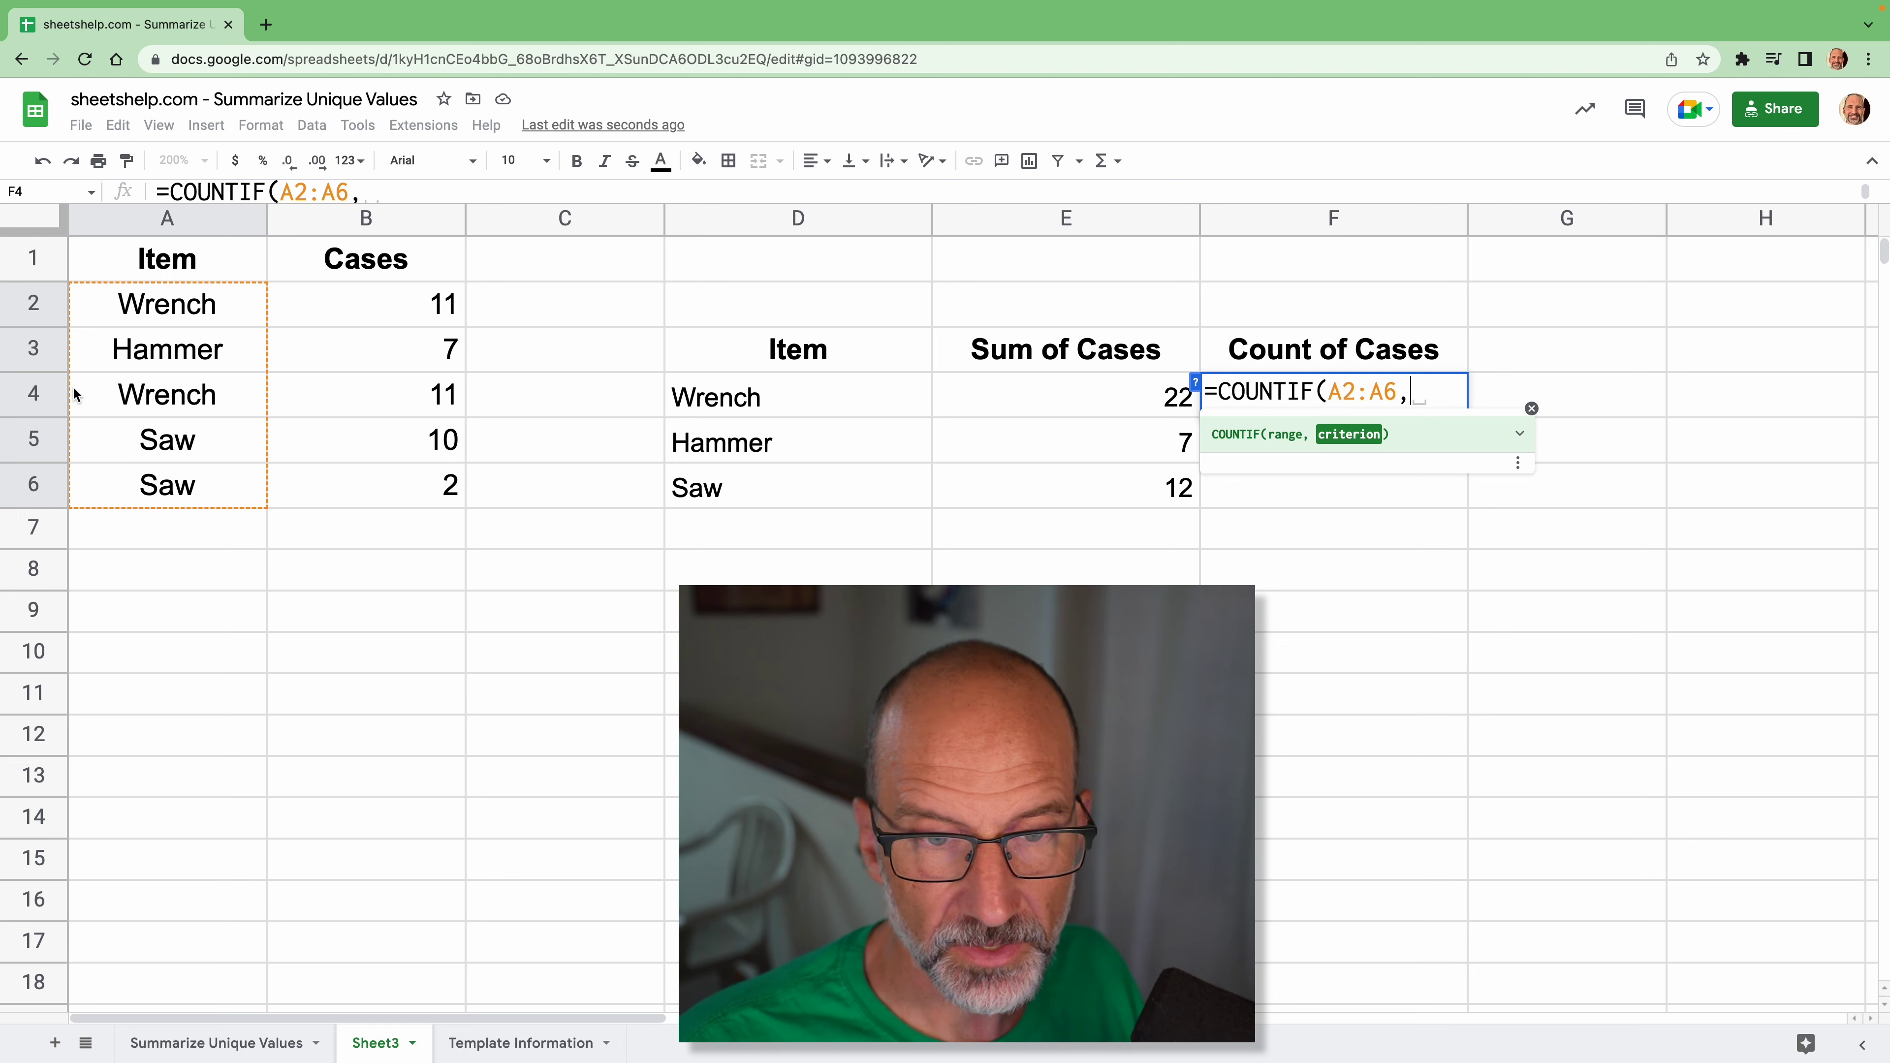
left_click(783, 417)
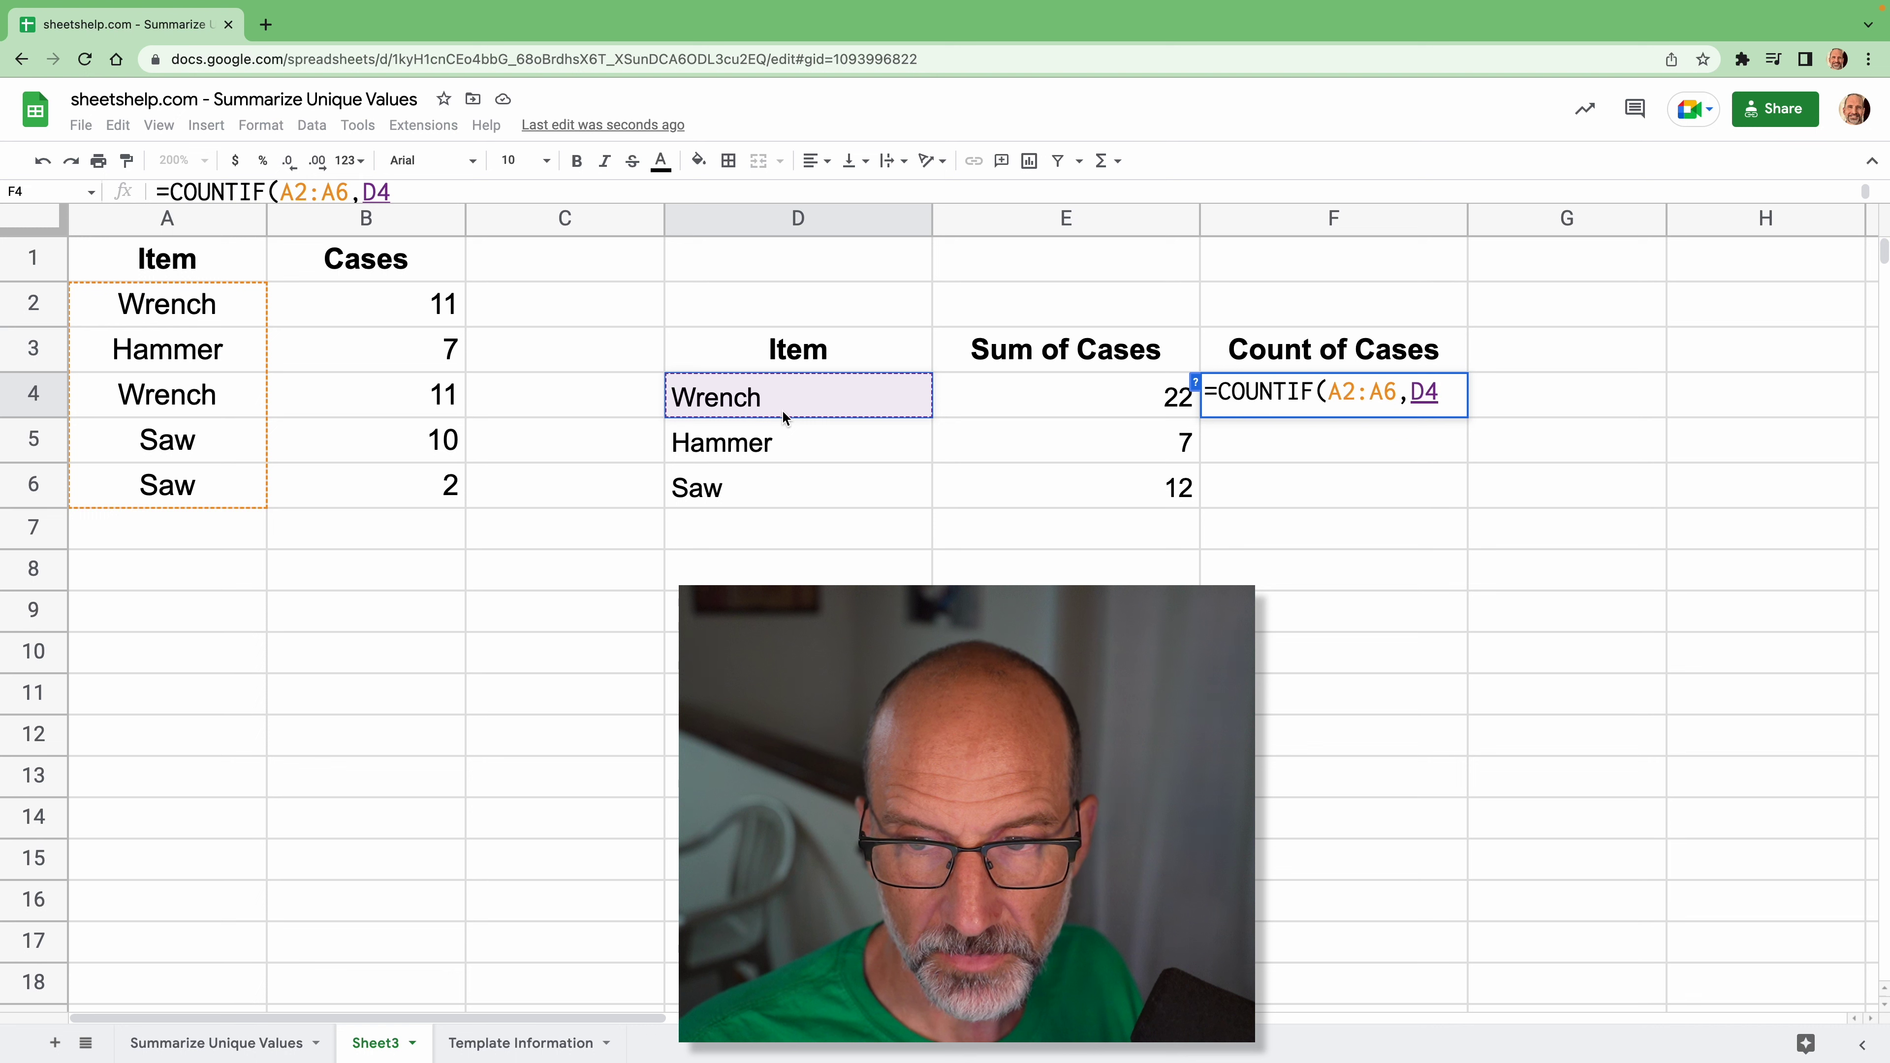
type(")")
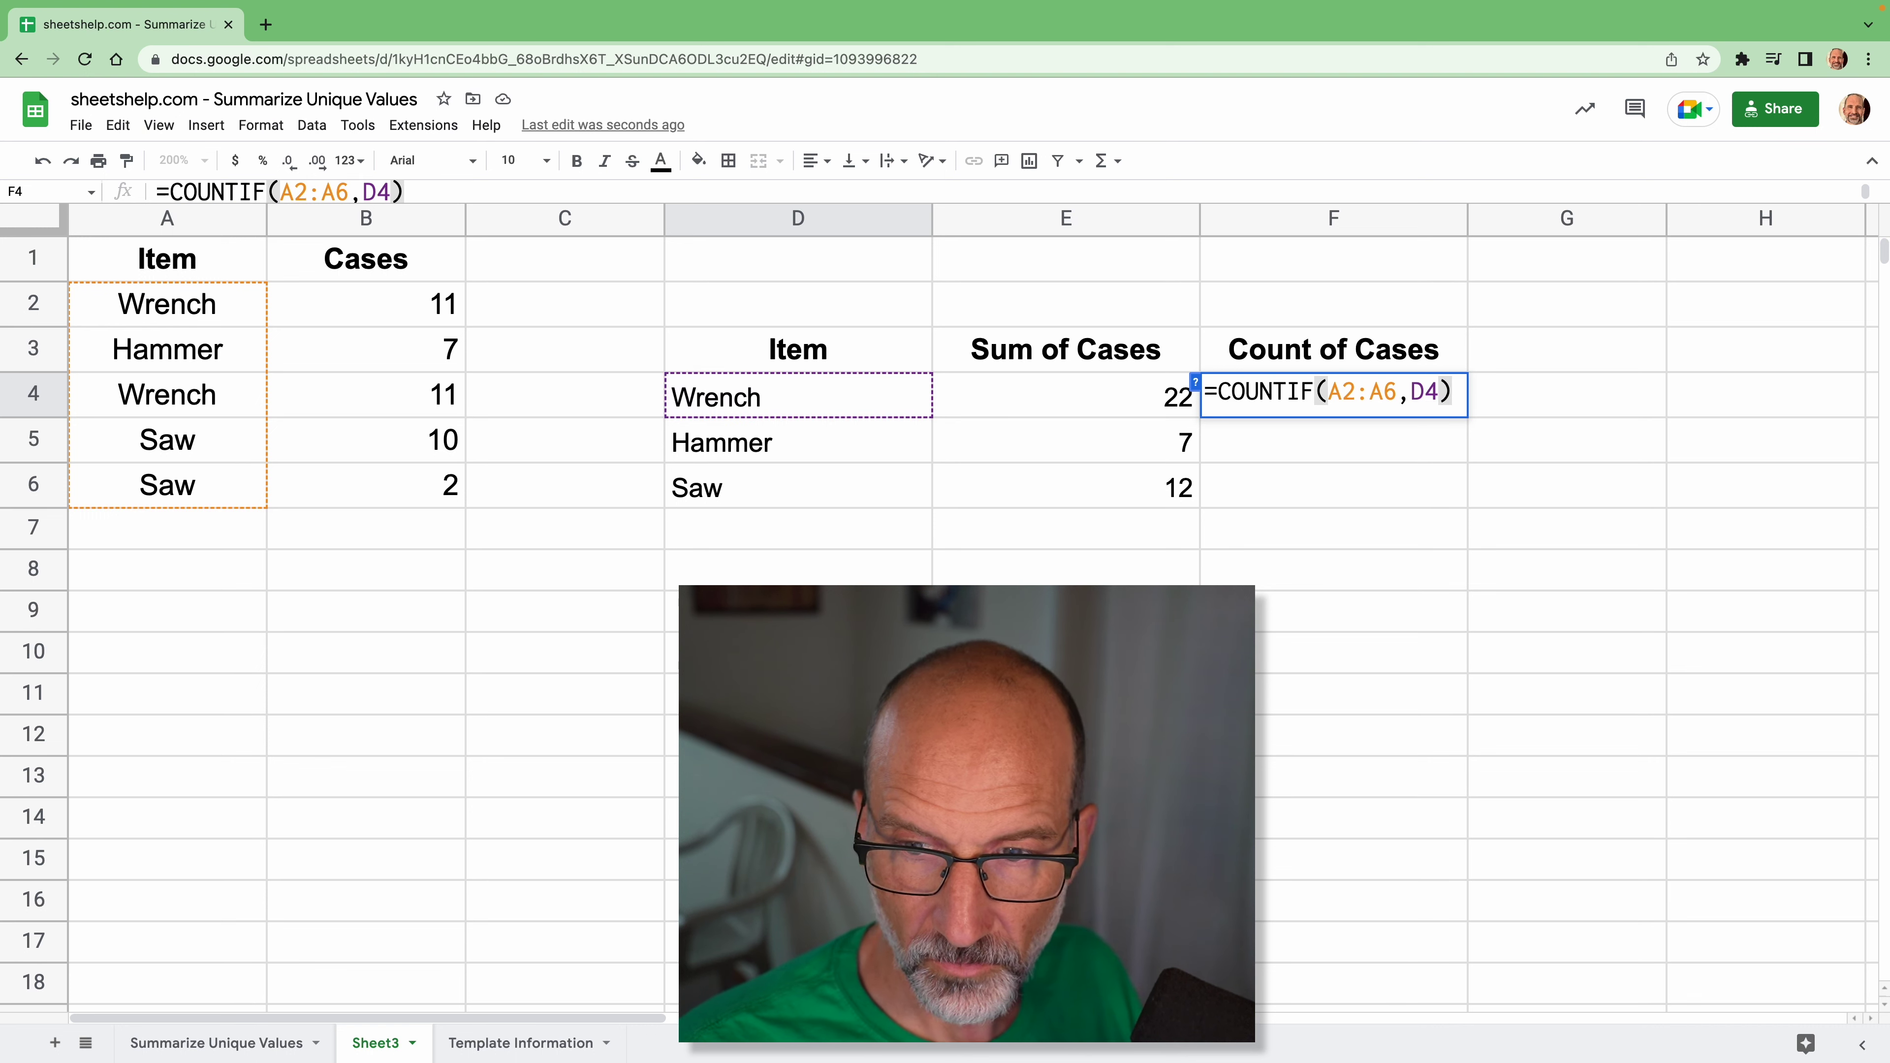
left_click(1336, 393)
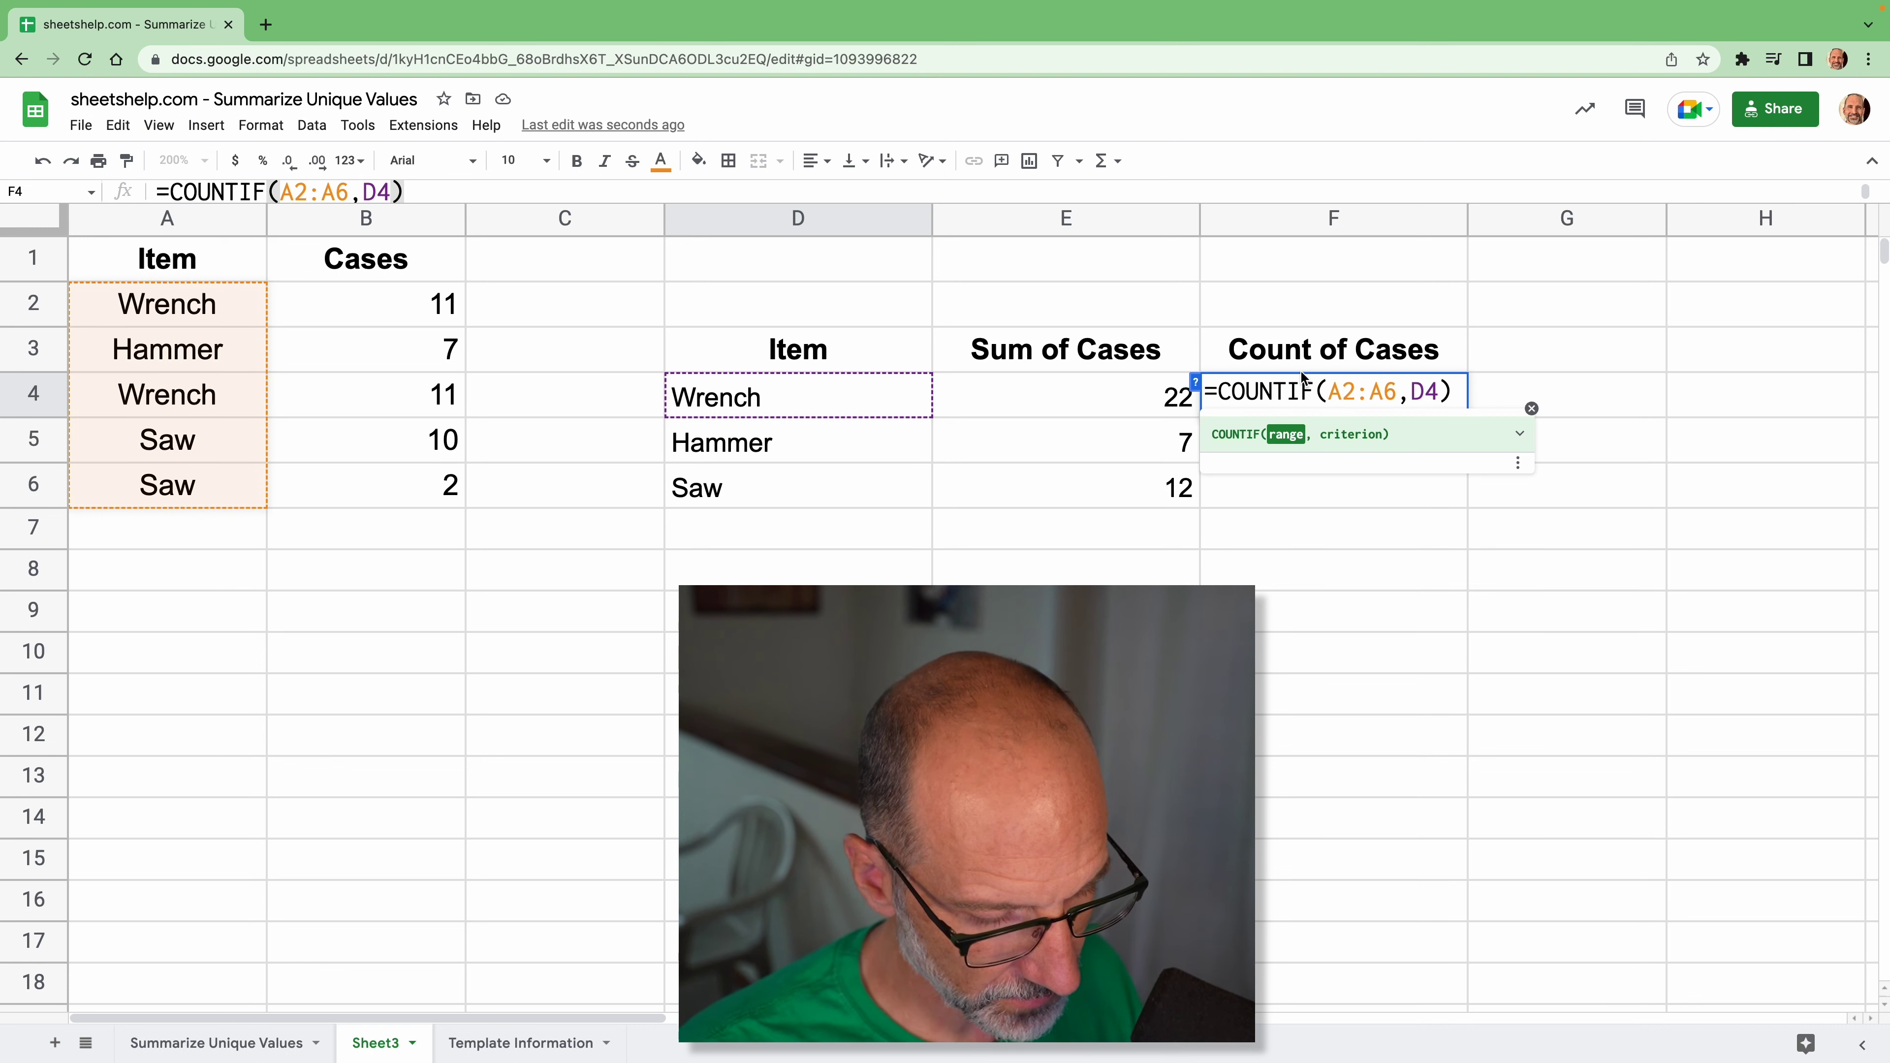
type("$")
key("Right")
key("Right")
key("Right")
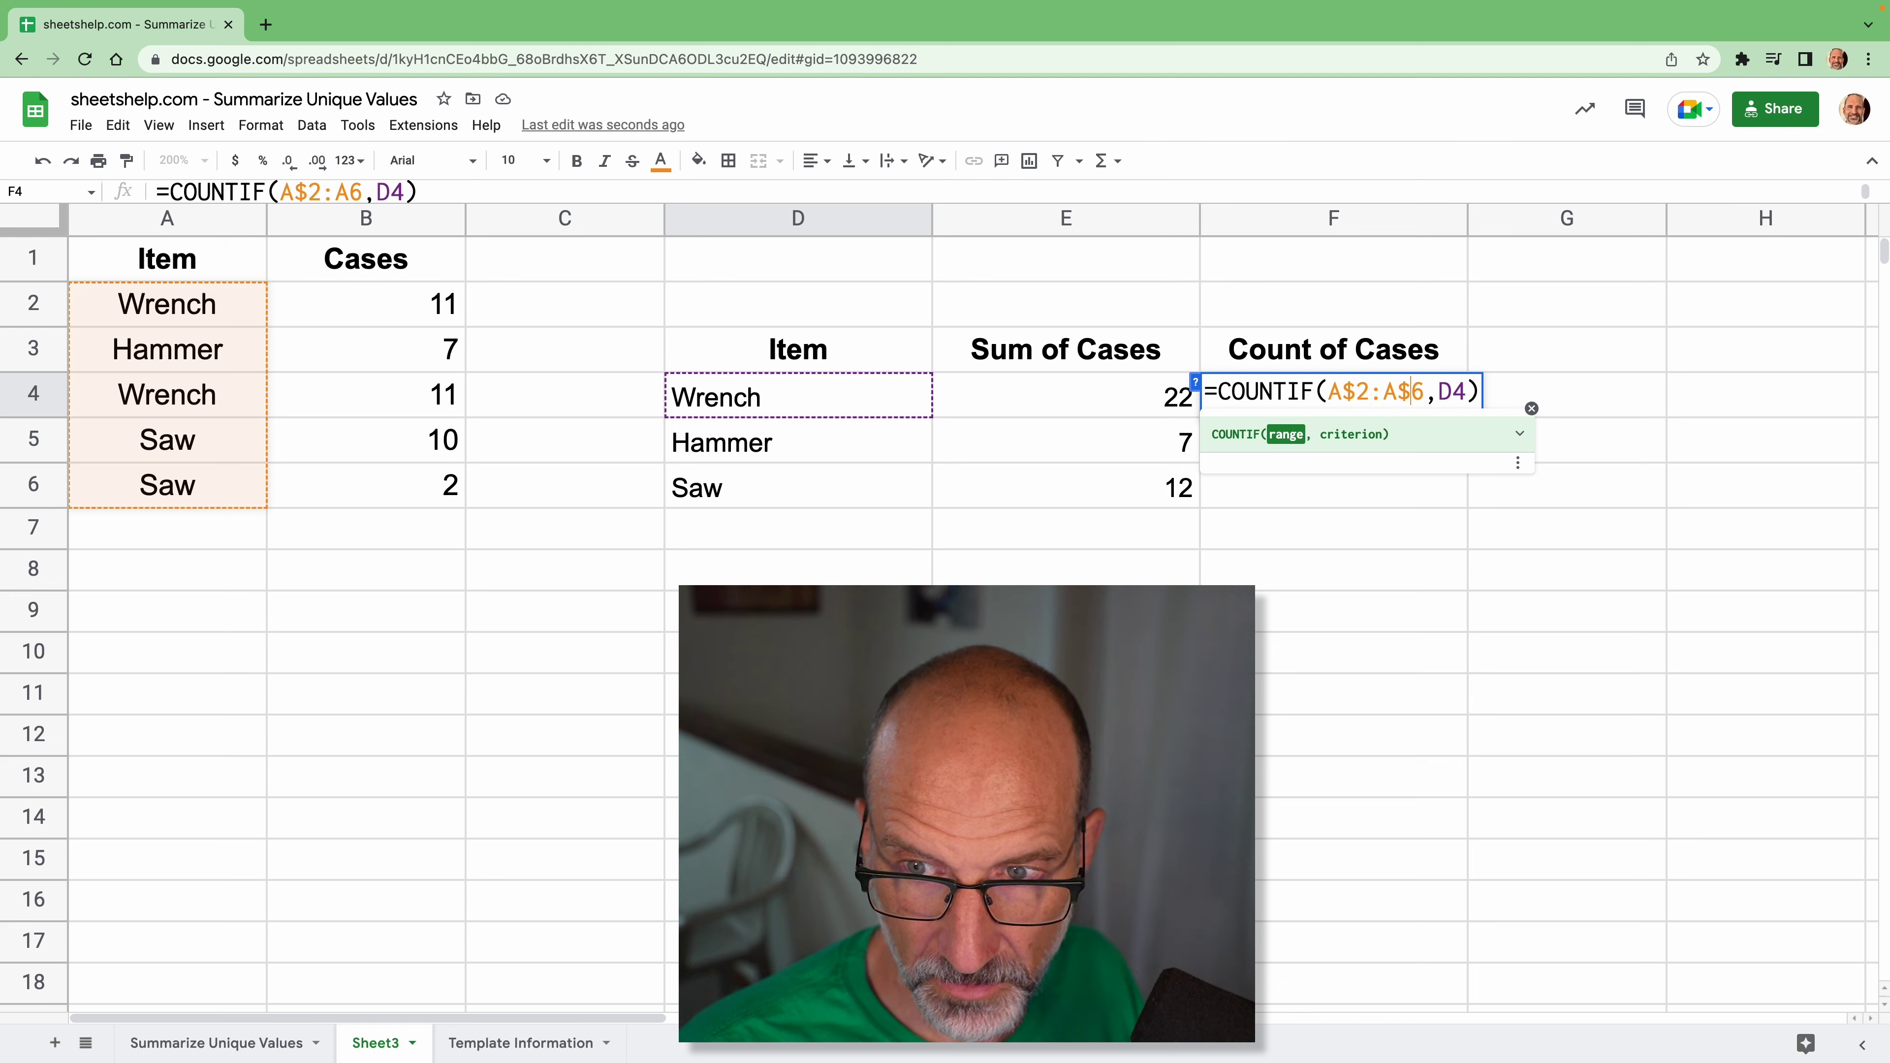
type("$")
key("Return")
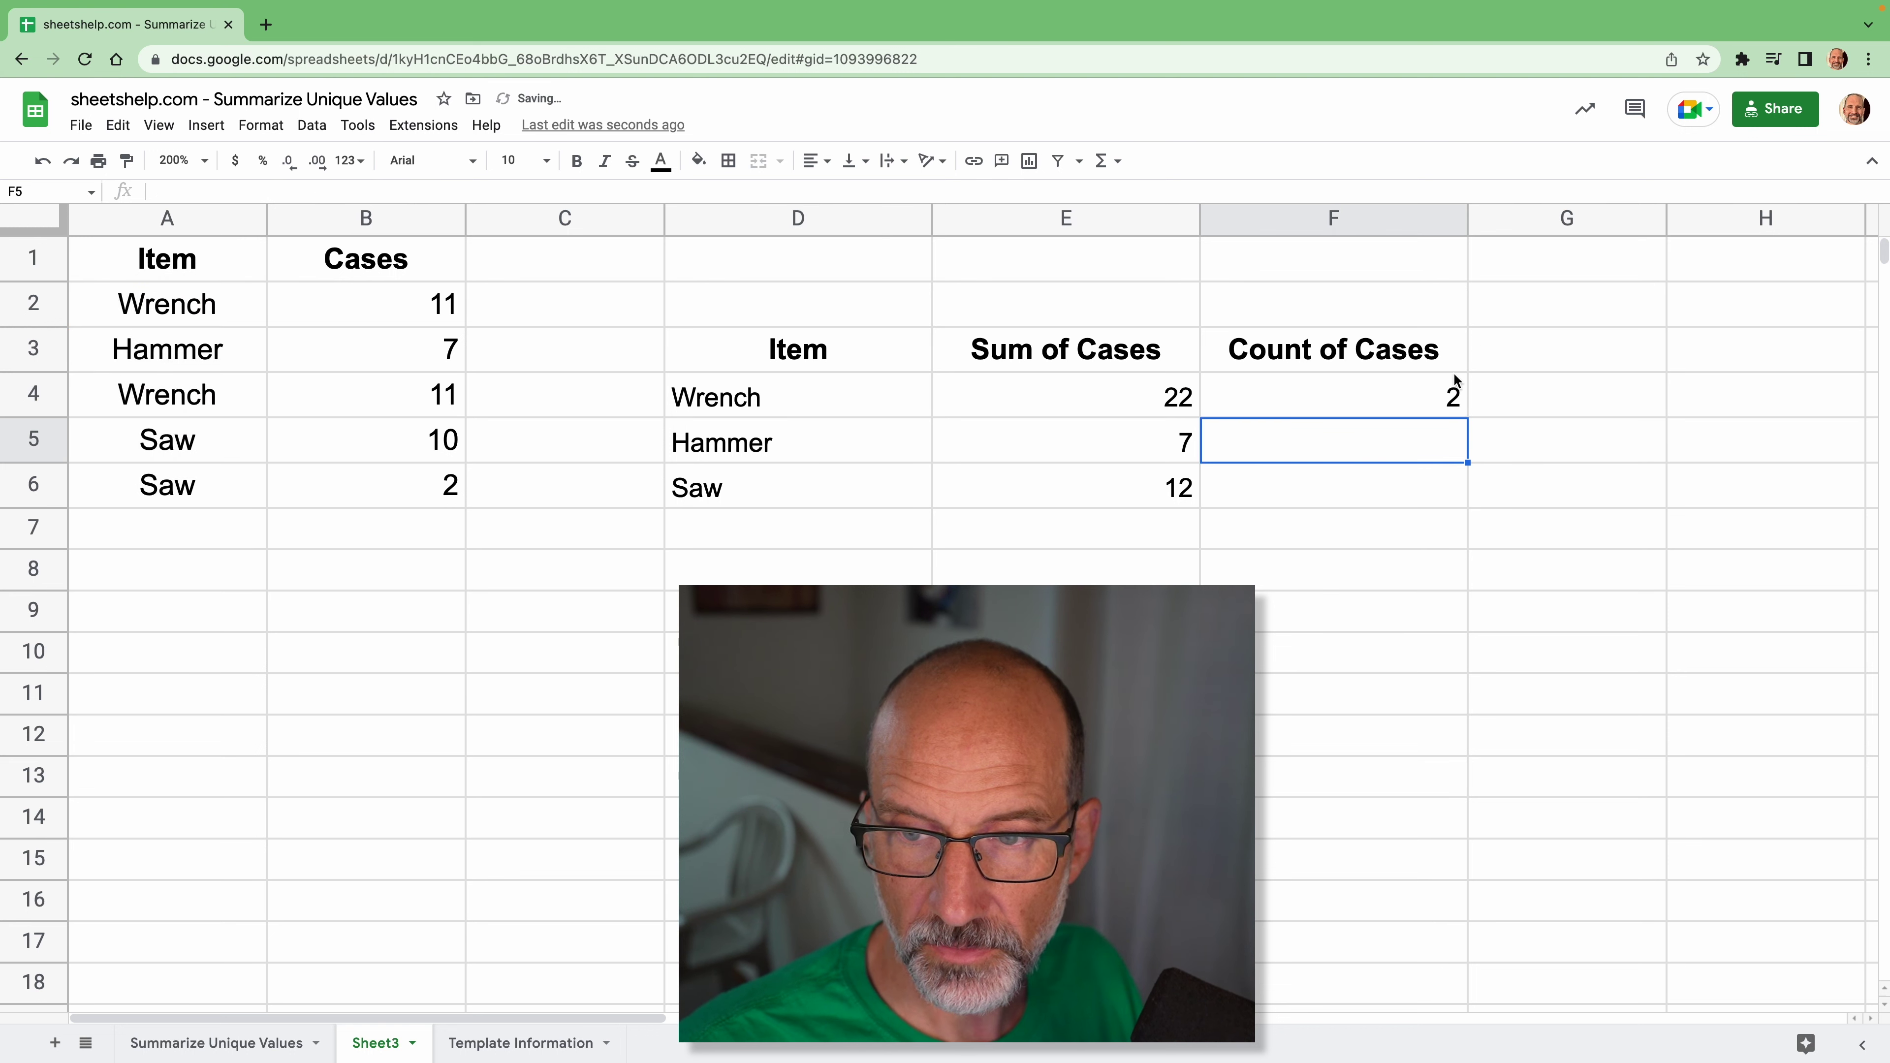
Fill the COUNTIF down to F6 (2, 1, 2) and review the formulas in D4:F6
left_click(1446, 415)
left_click_drag(1462, 418, 1470, 492)
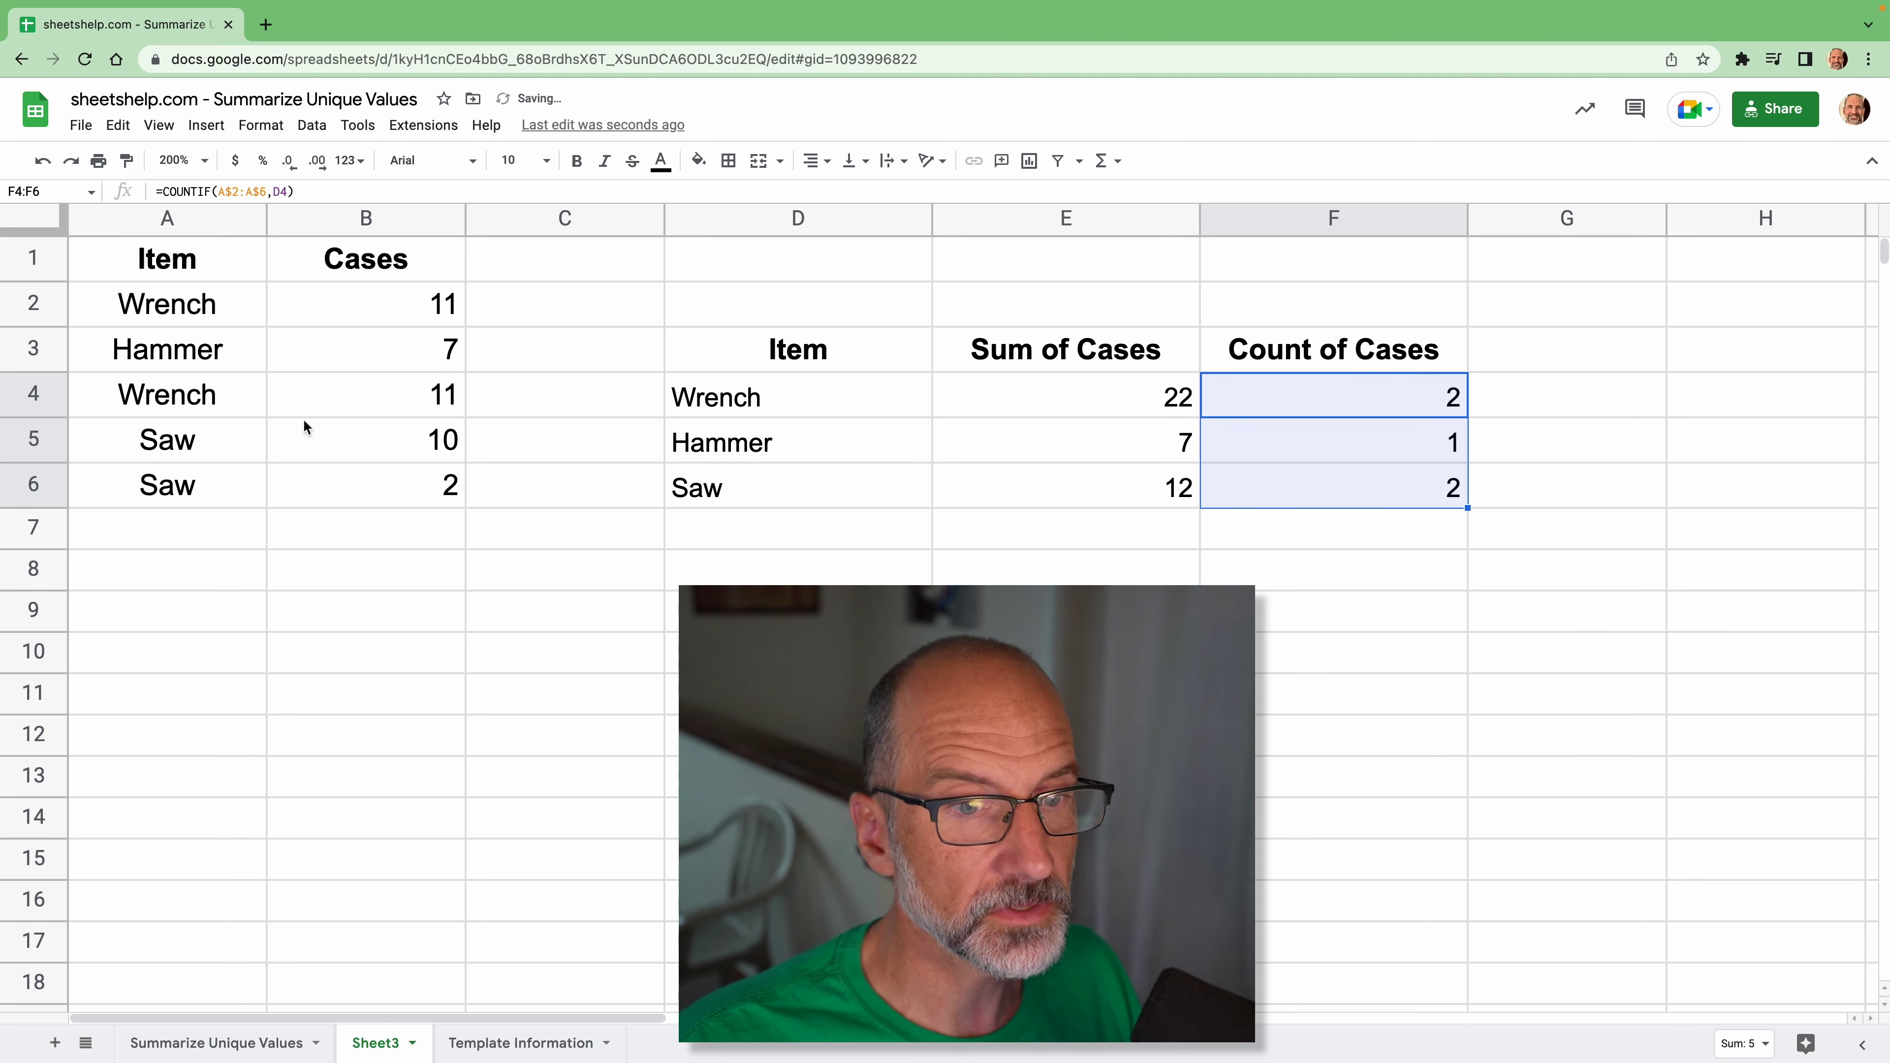
left_click(1316, 486)
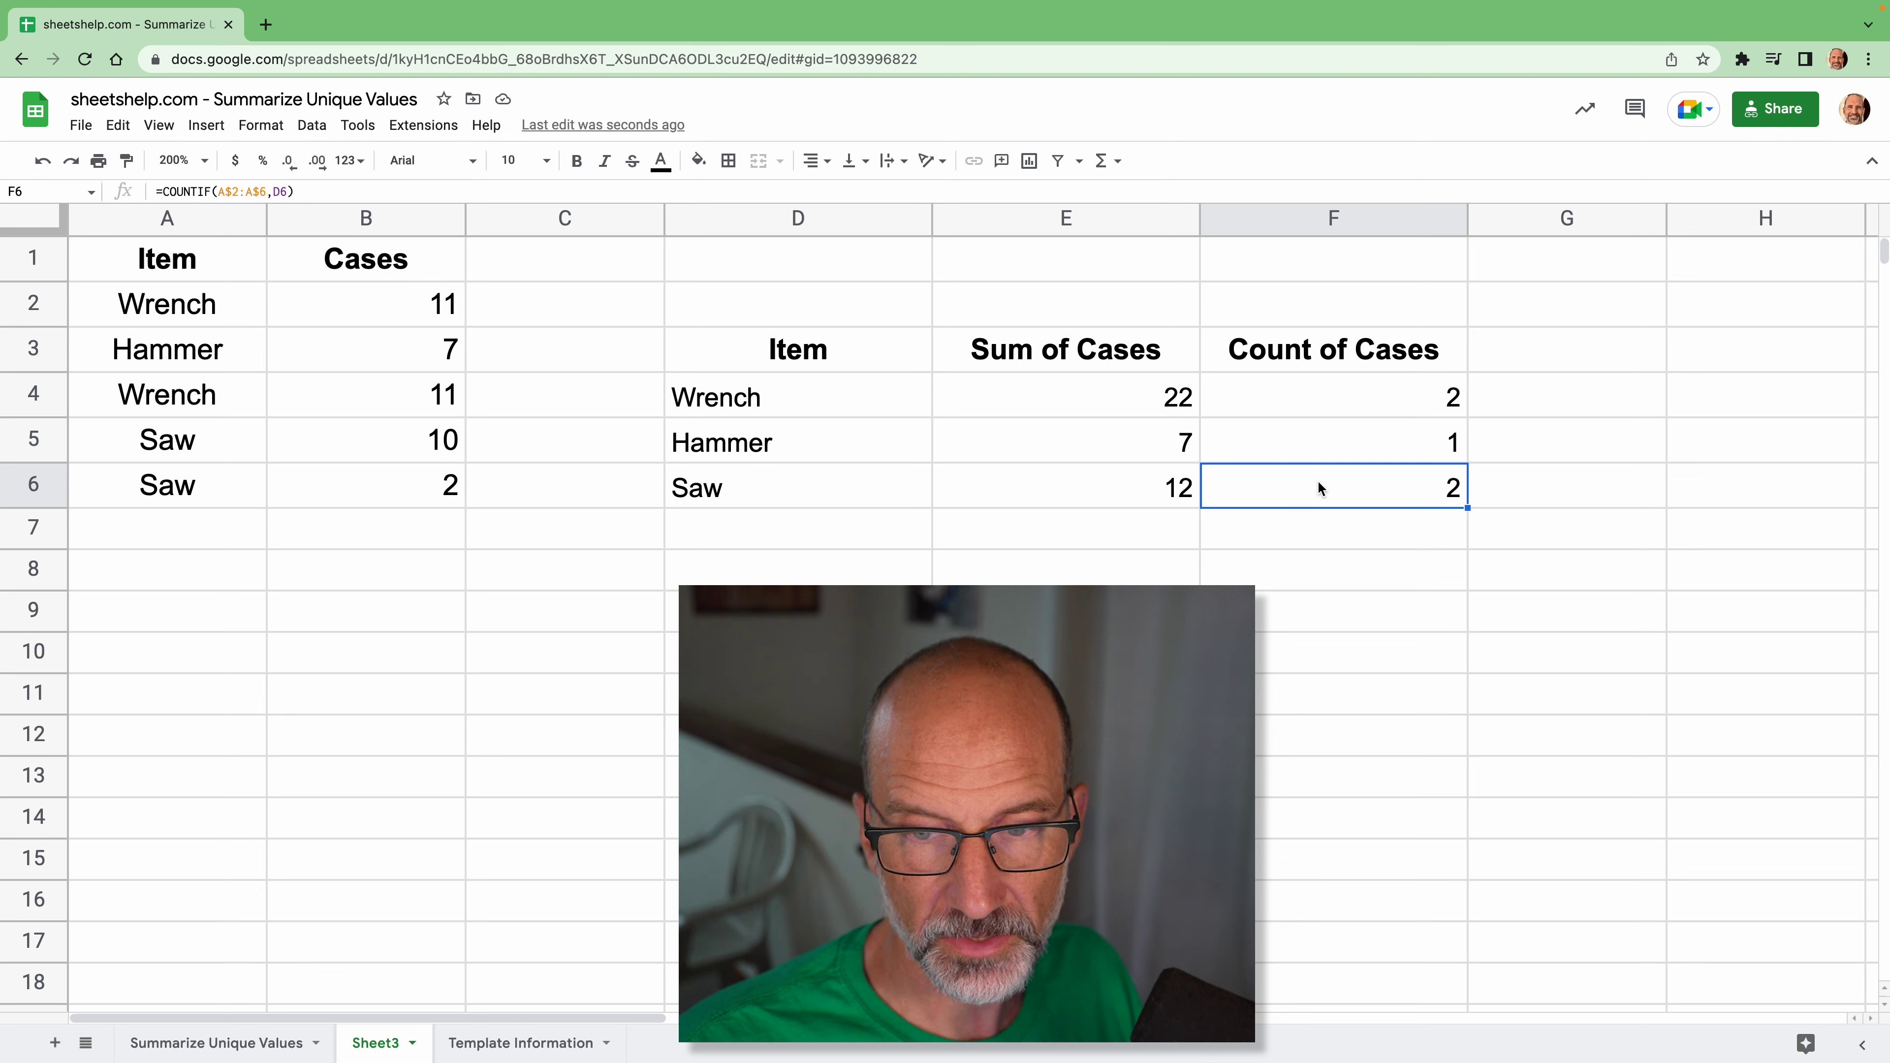
left_click(1330, 405)
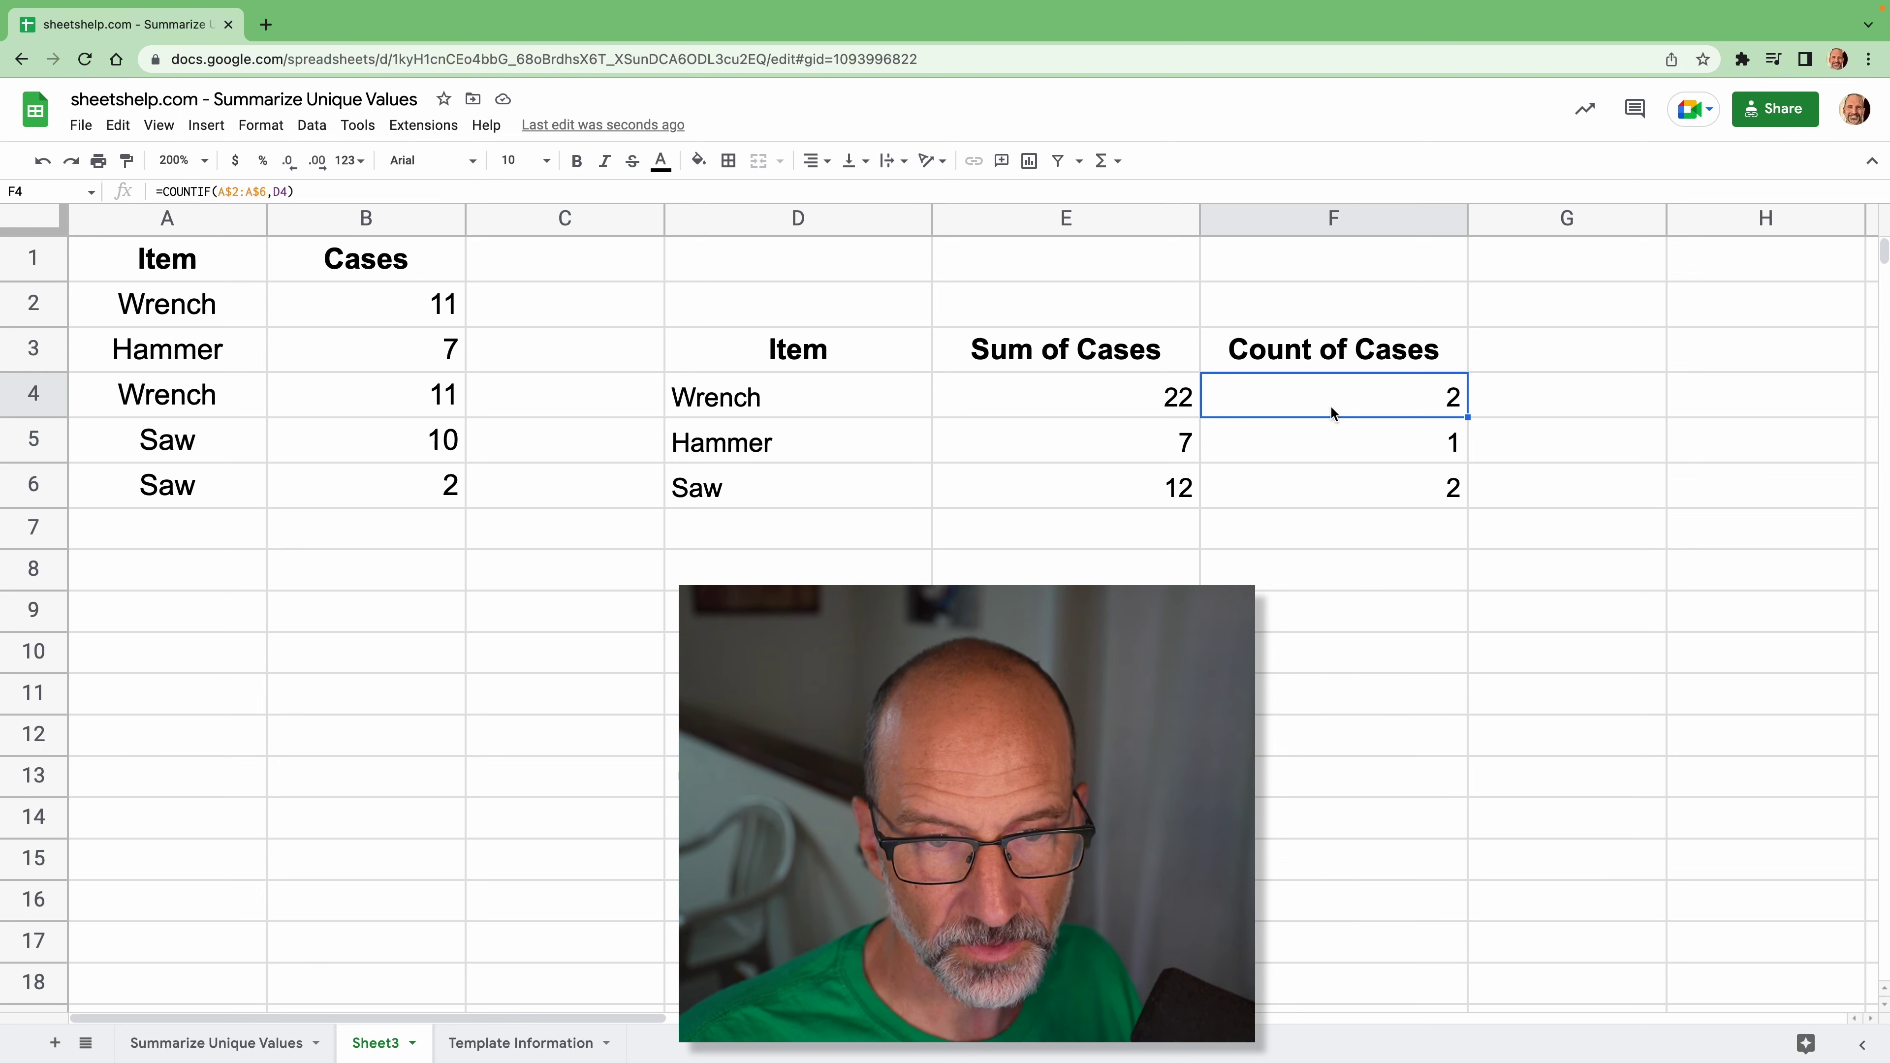
left_click(1331, 437)
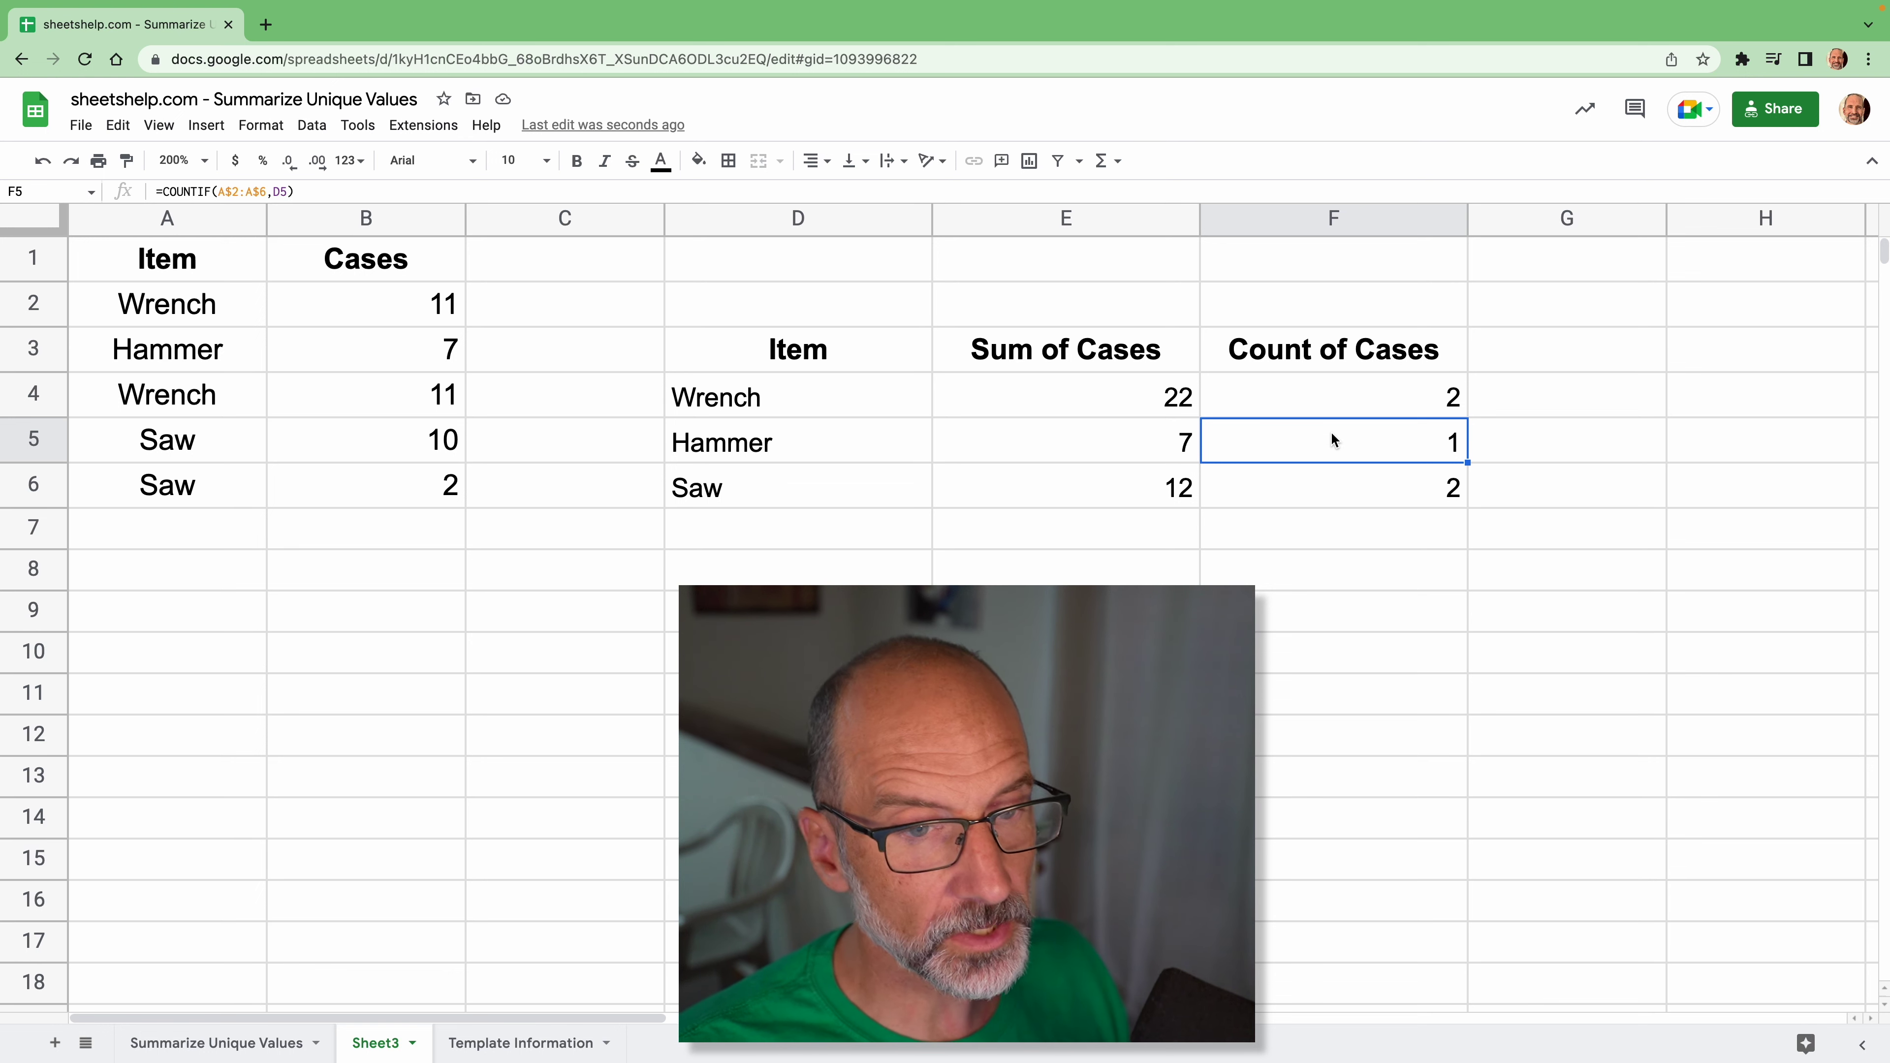
left_click(981, 401)
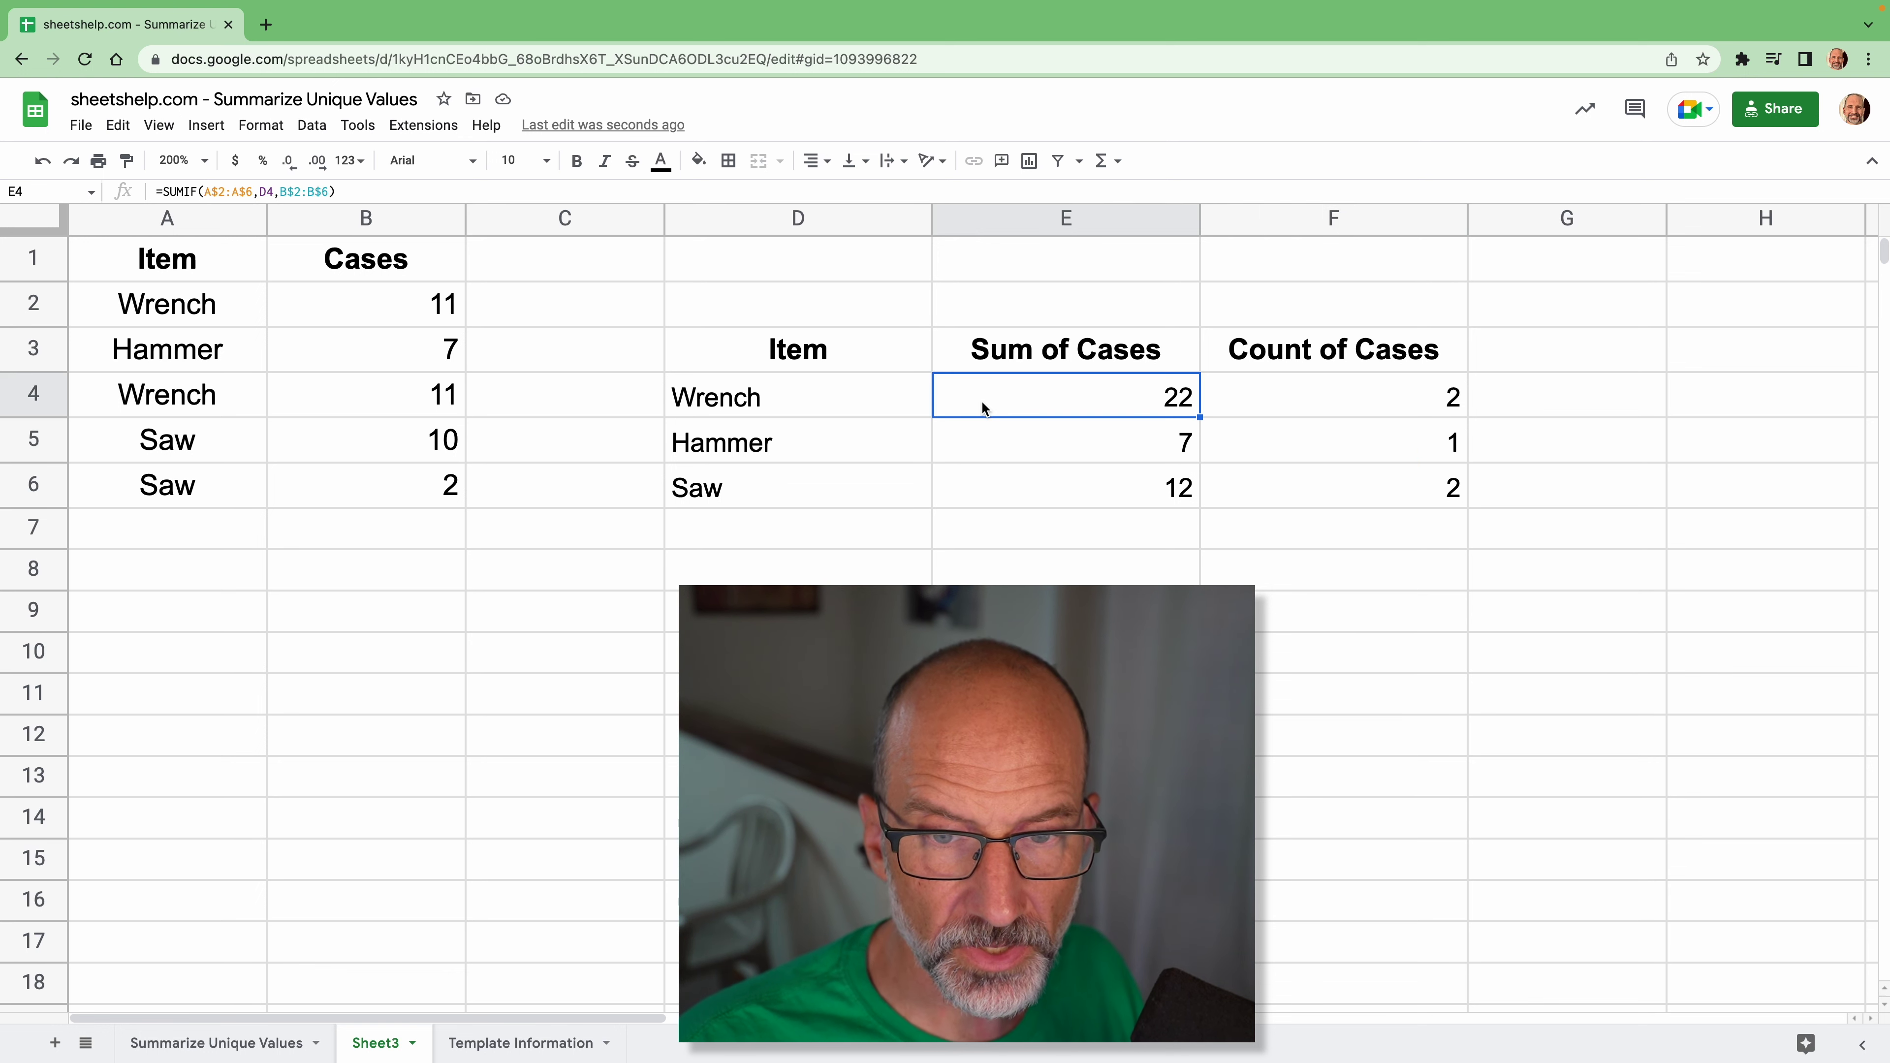
left_click(910, 402)
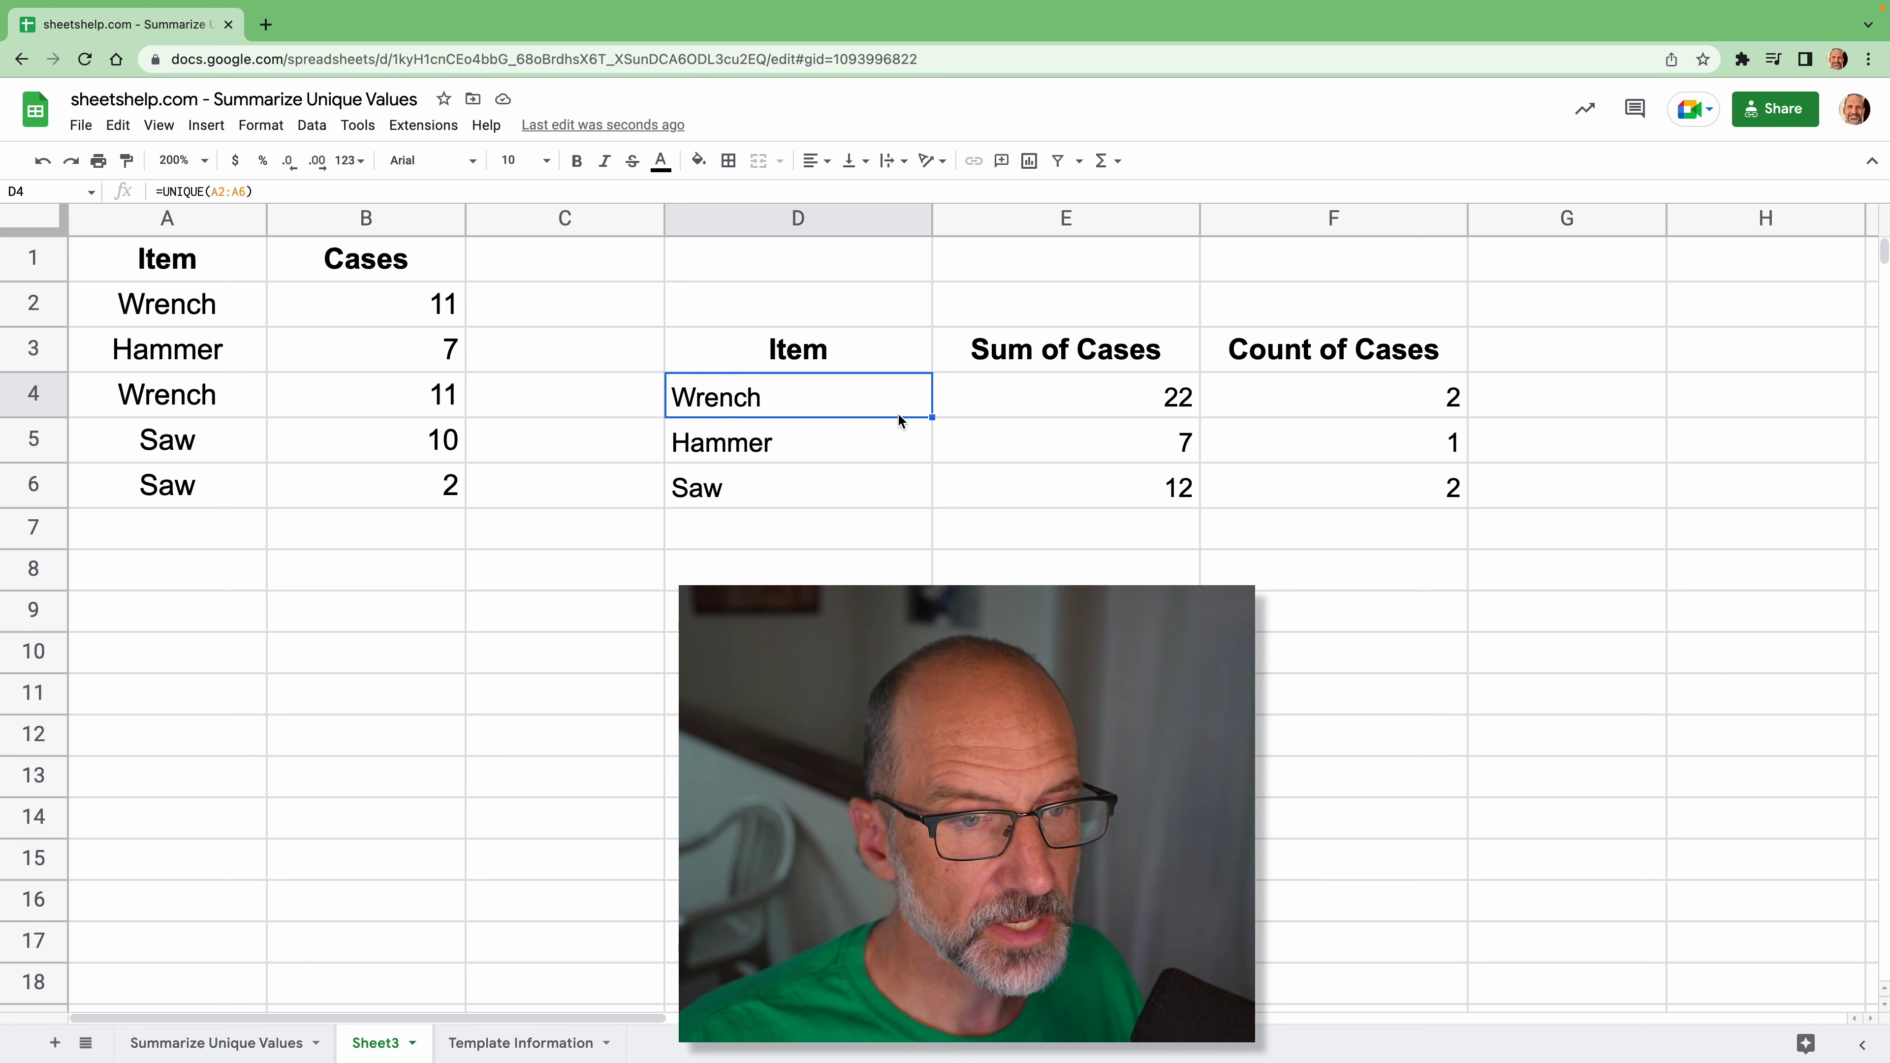
Add a Drill row with 4 cases in A7:B7
left_click(893, 434)
left_click(167, 529)
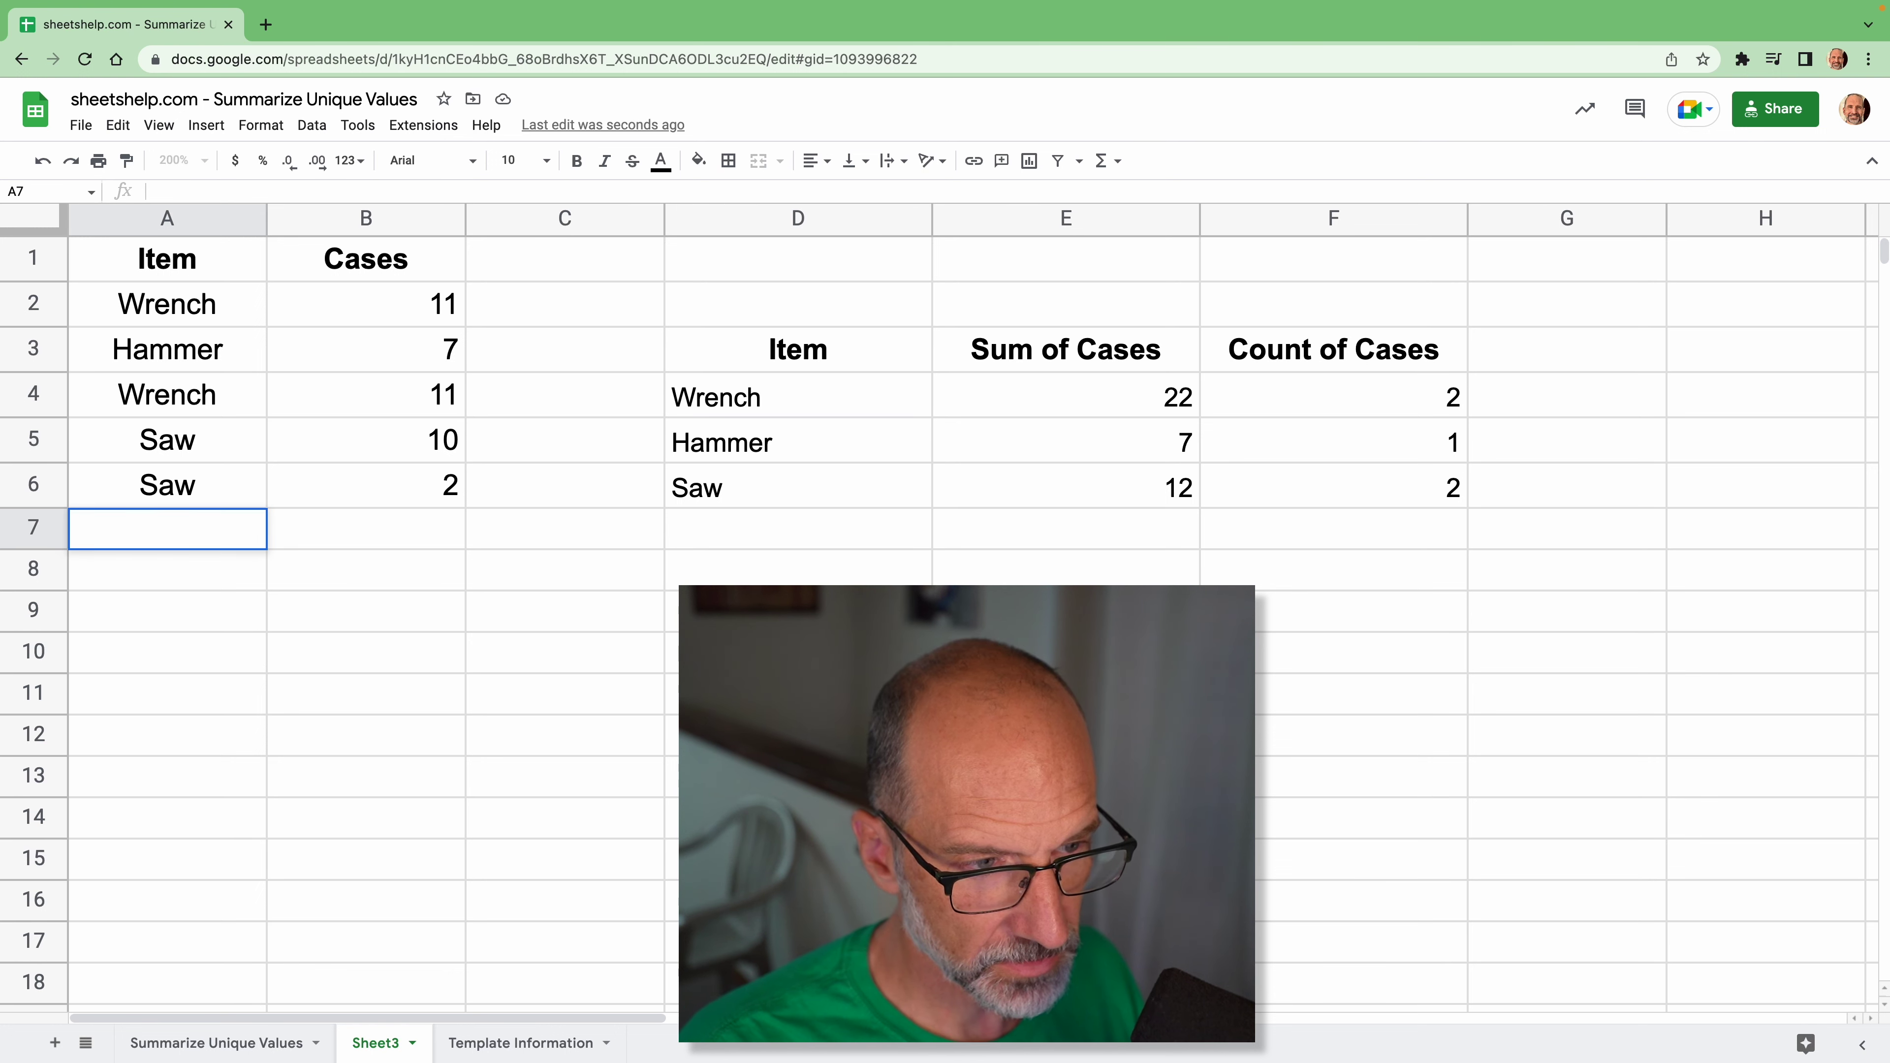
type("Drill")
key("Return")
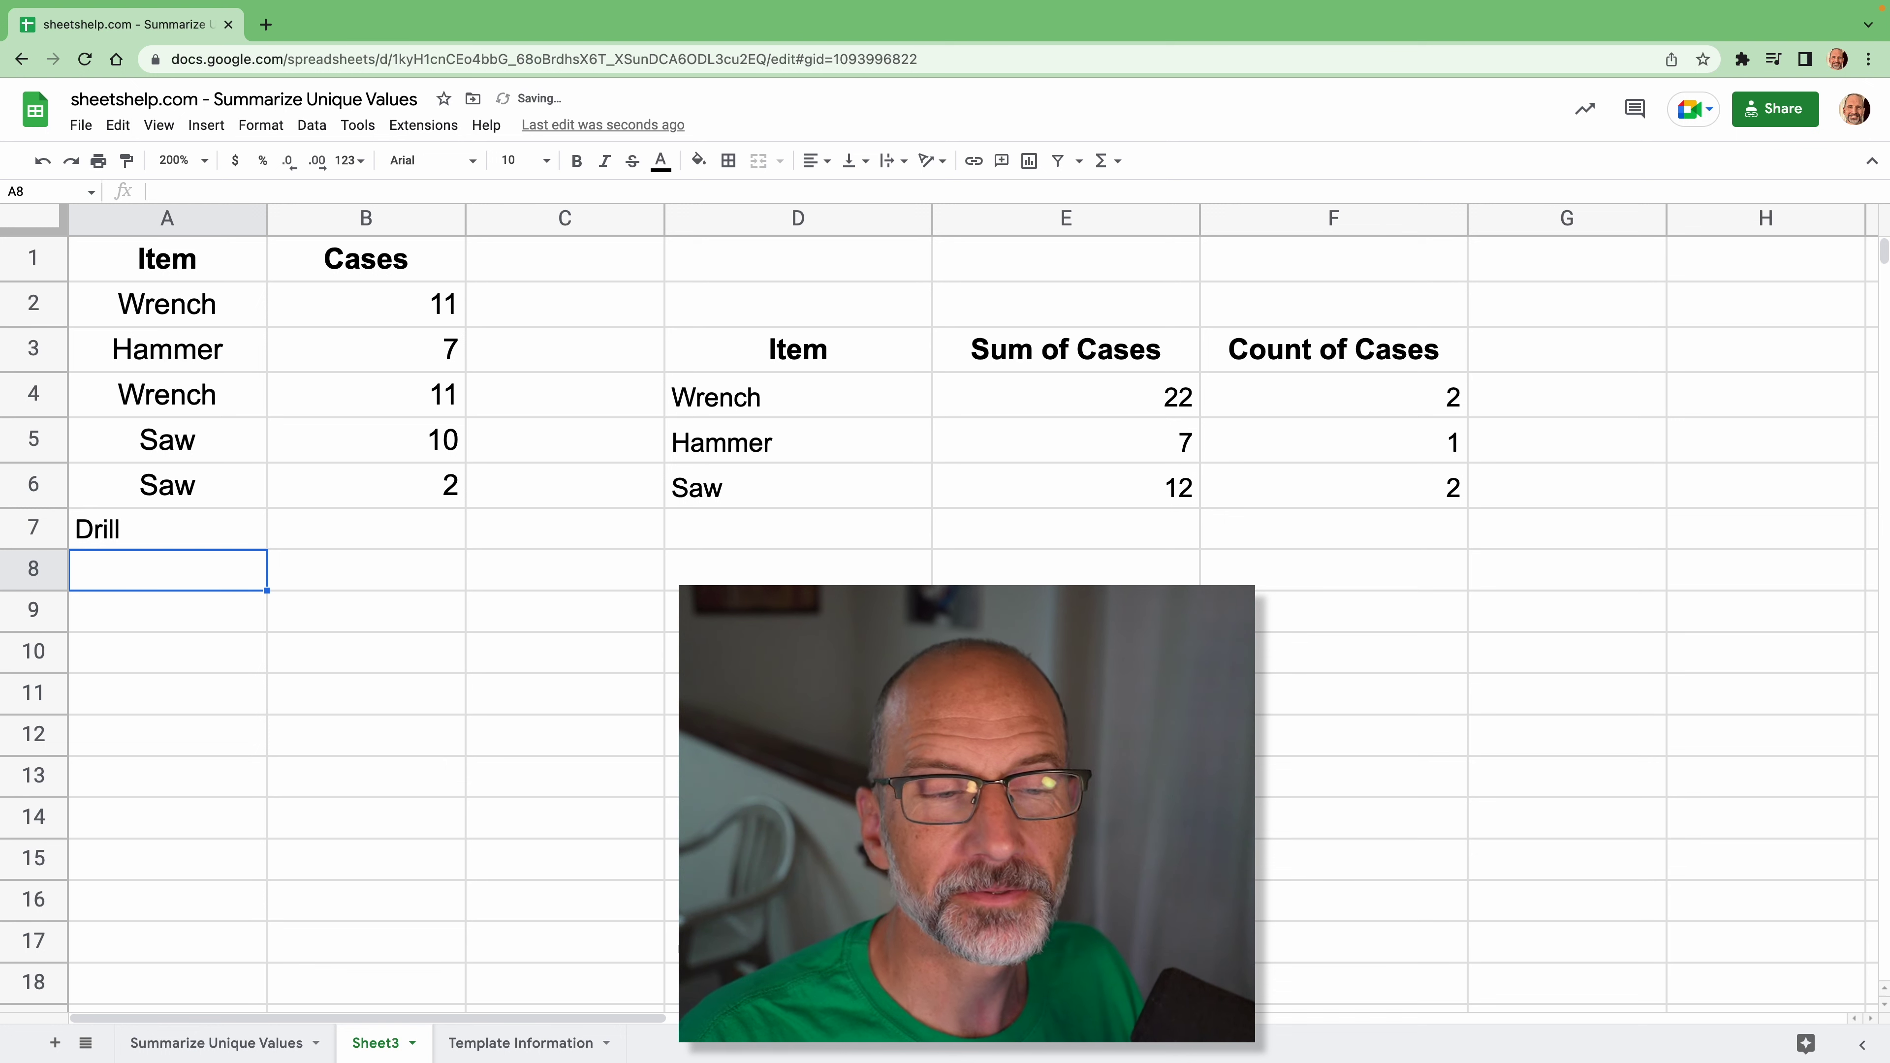
left_click(167, 529)
left_click(365, 529)
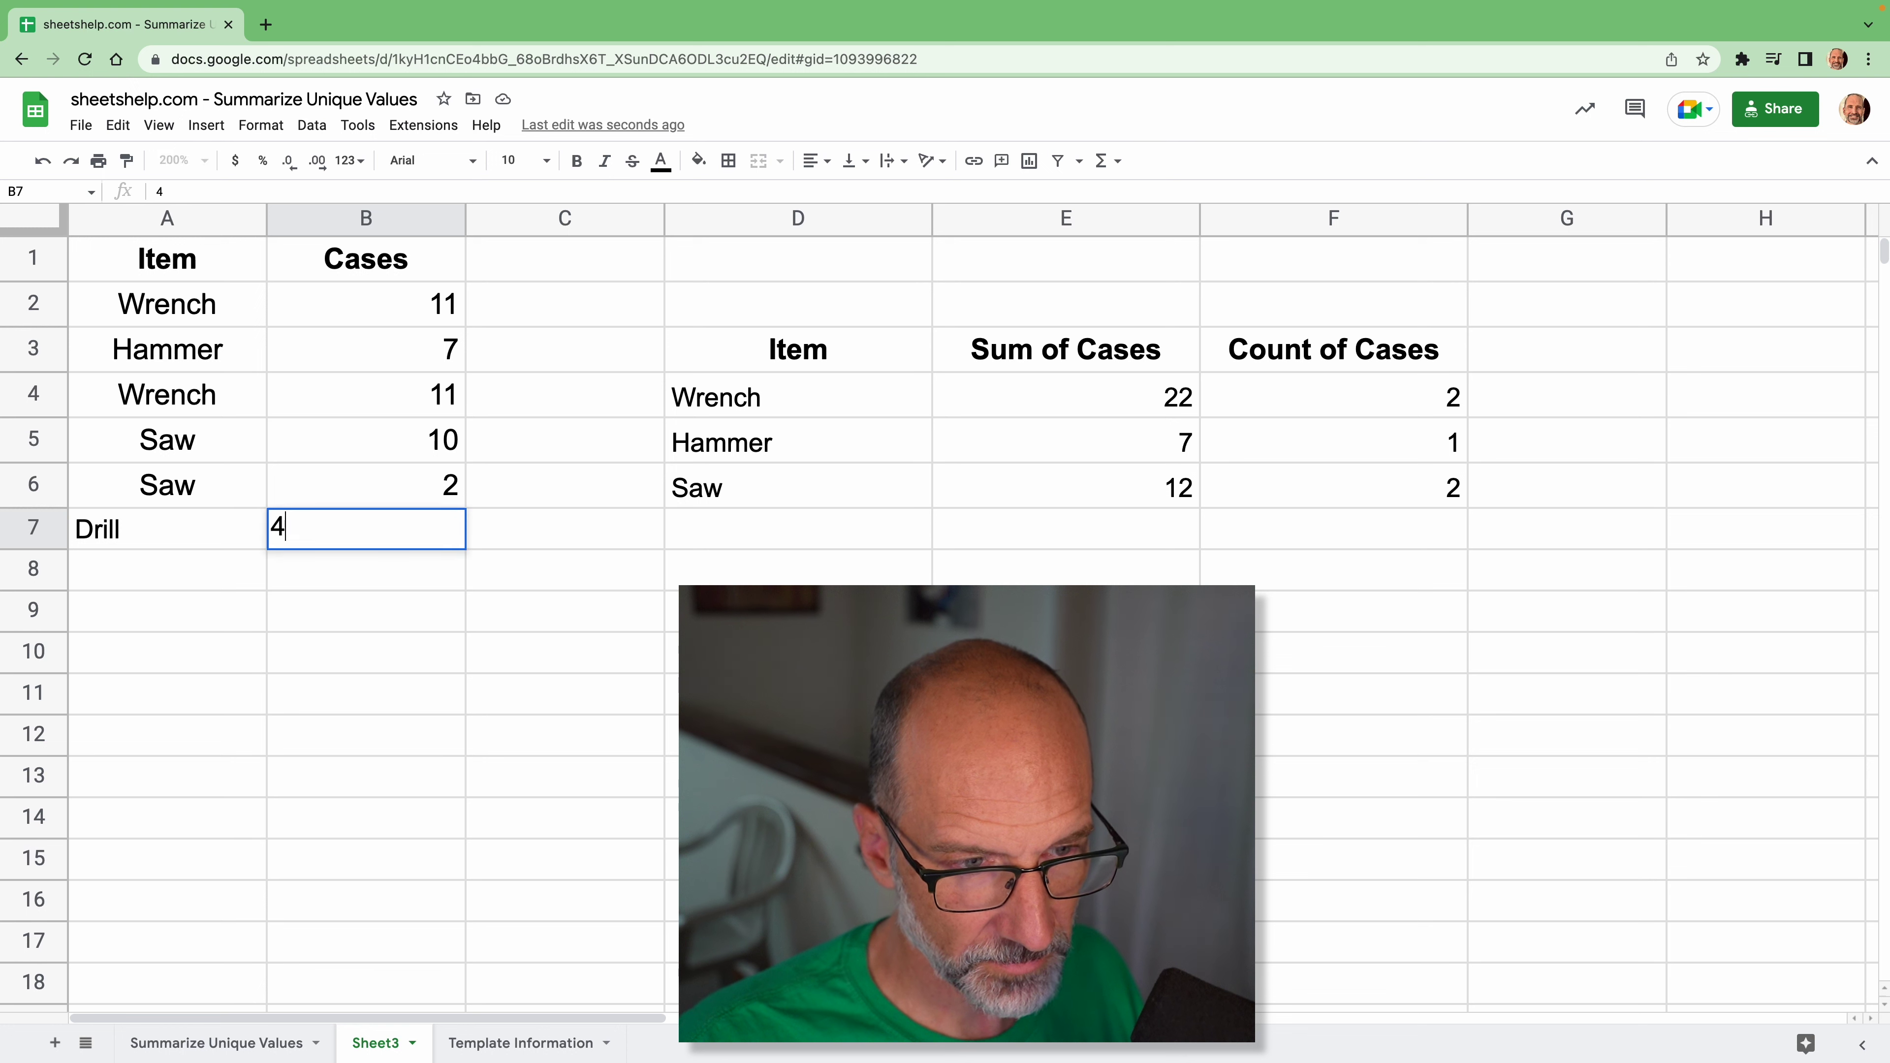
key("Return")
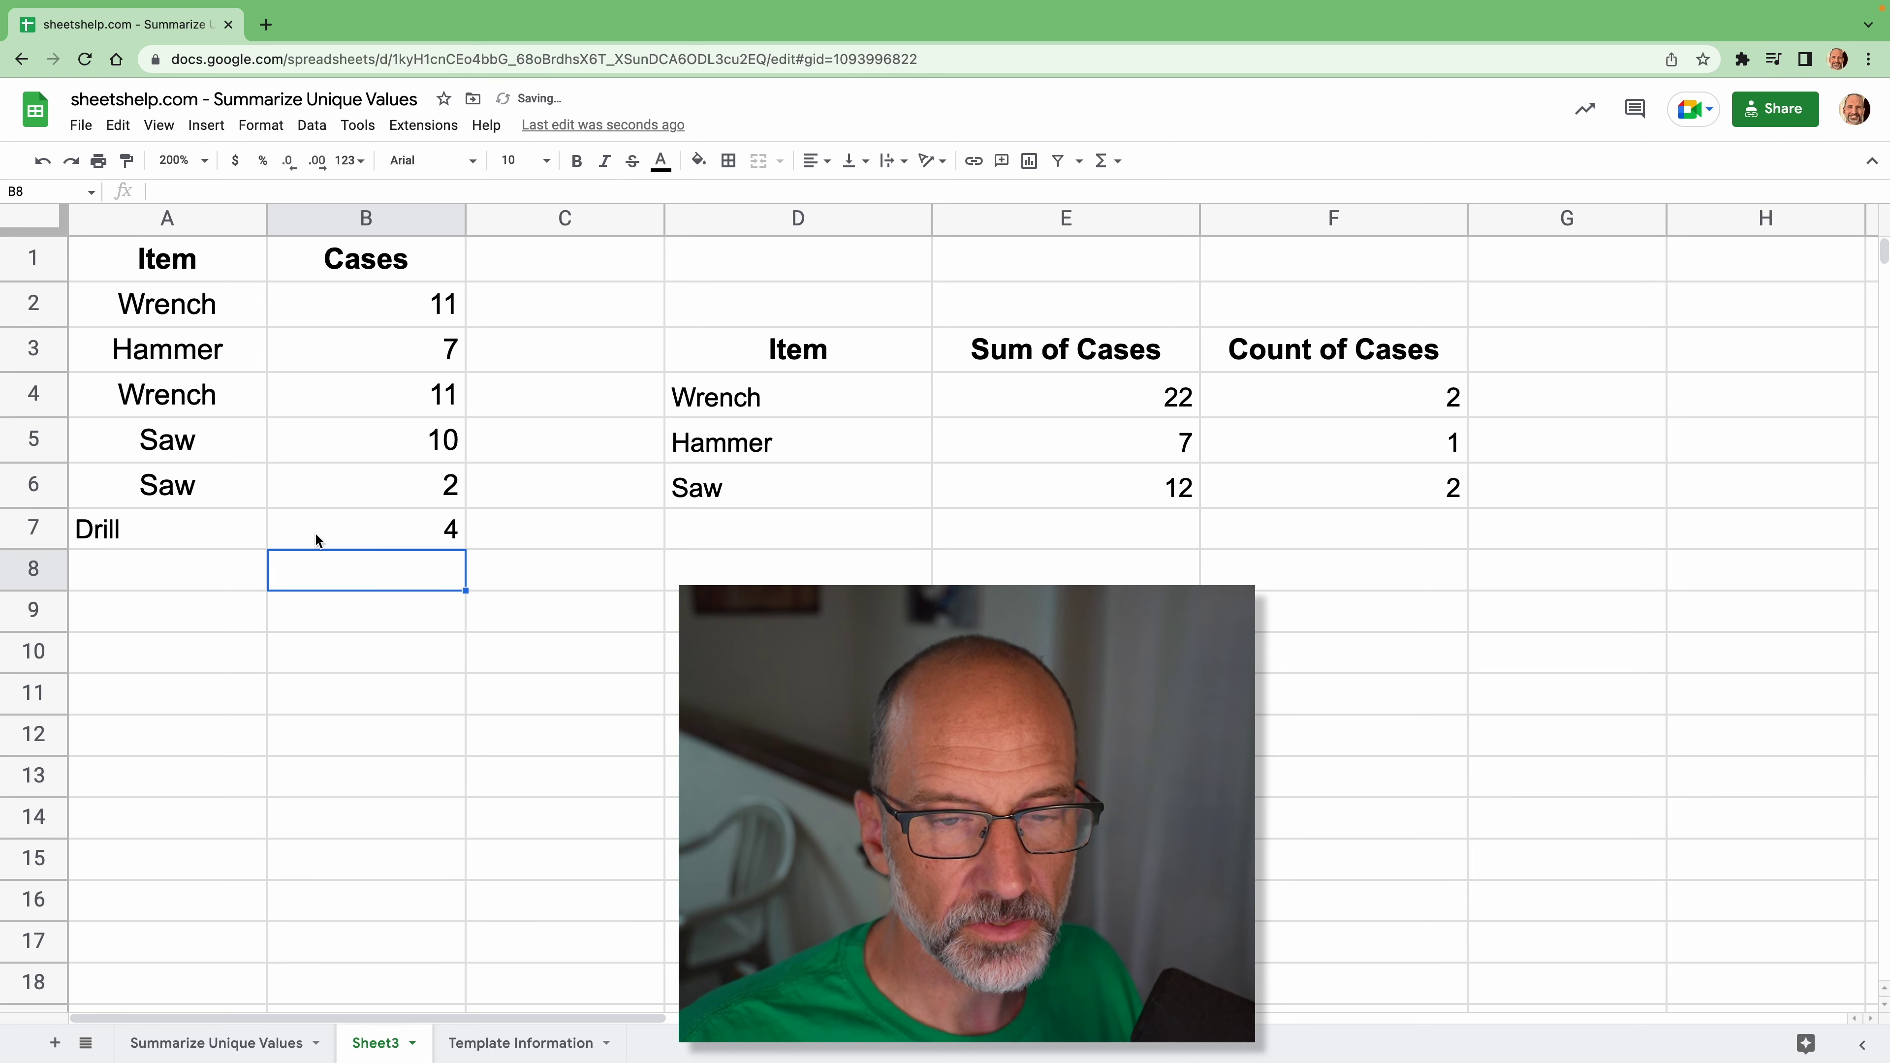
Change D4 to =UNIQUE(A2:A) so Drill appears in D7
double_click(794, 406)
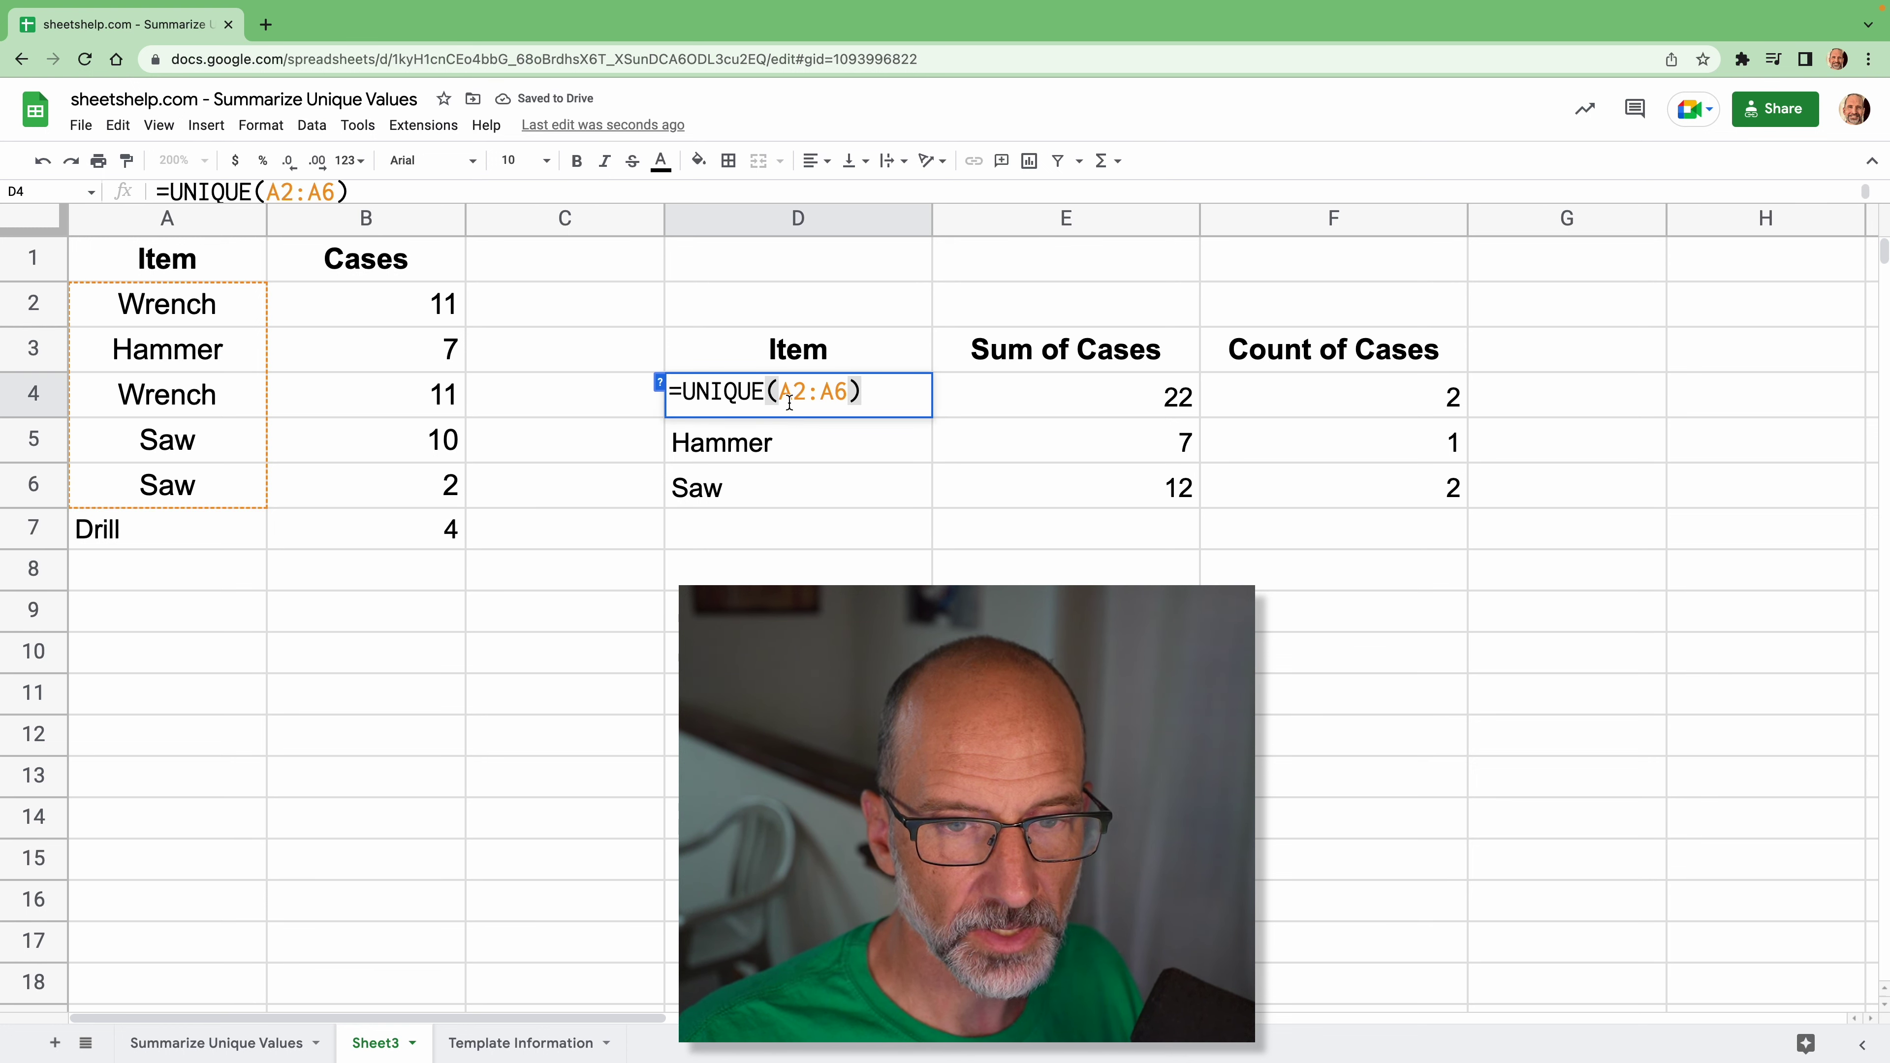
left_click_drag(793, 393, 804, 393)
key("Right")
key("shift+Right")
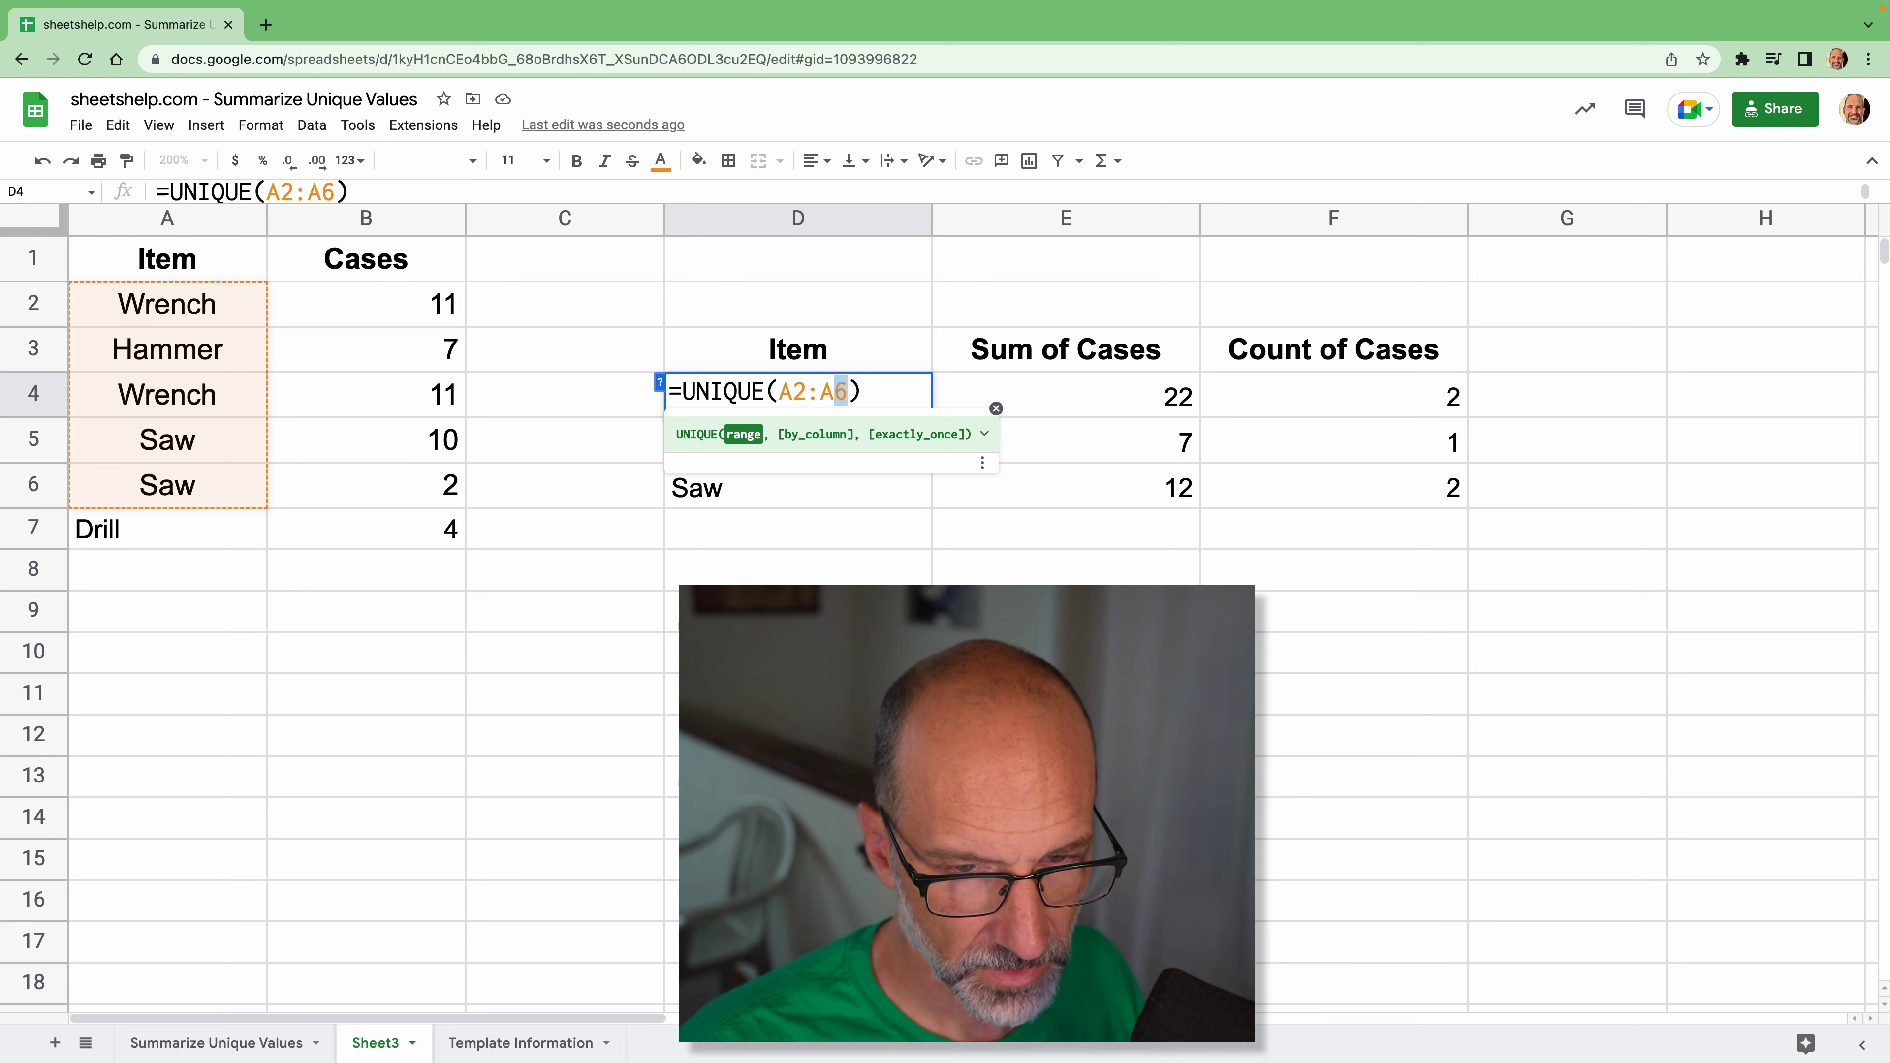
key("BackSpace")
key("Return")
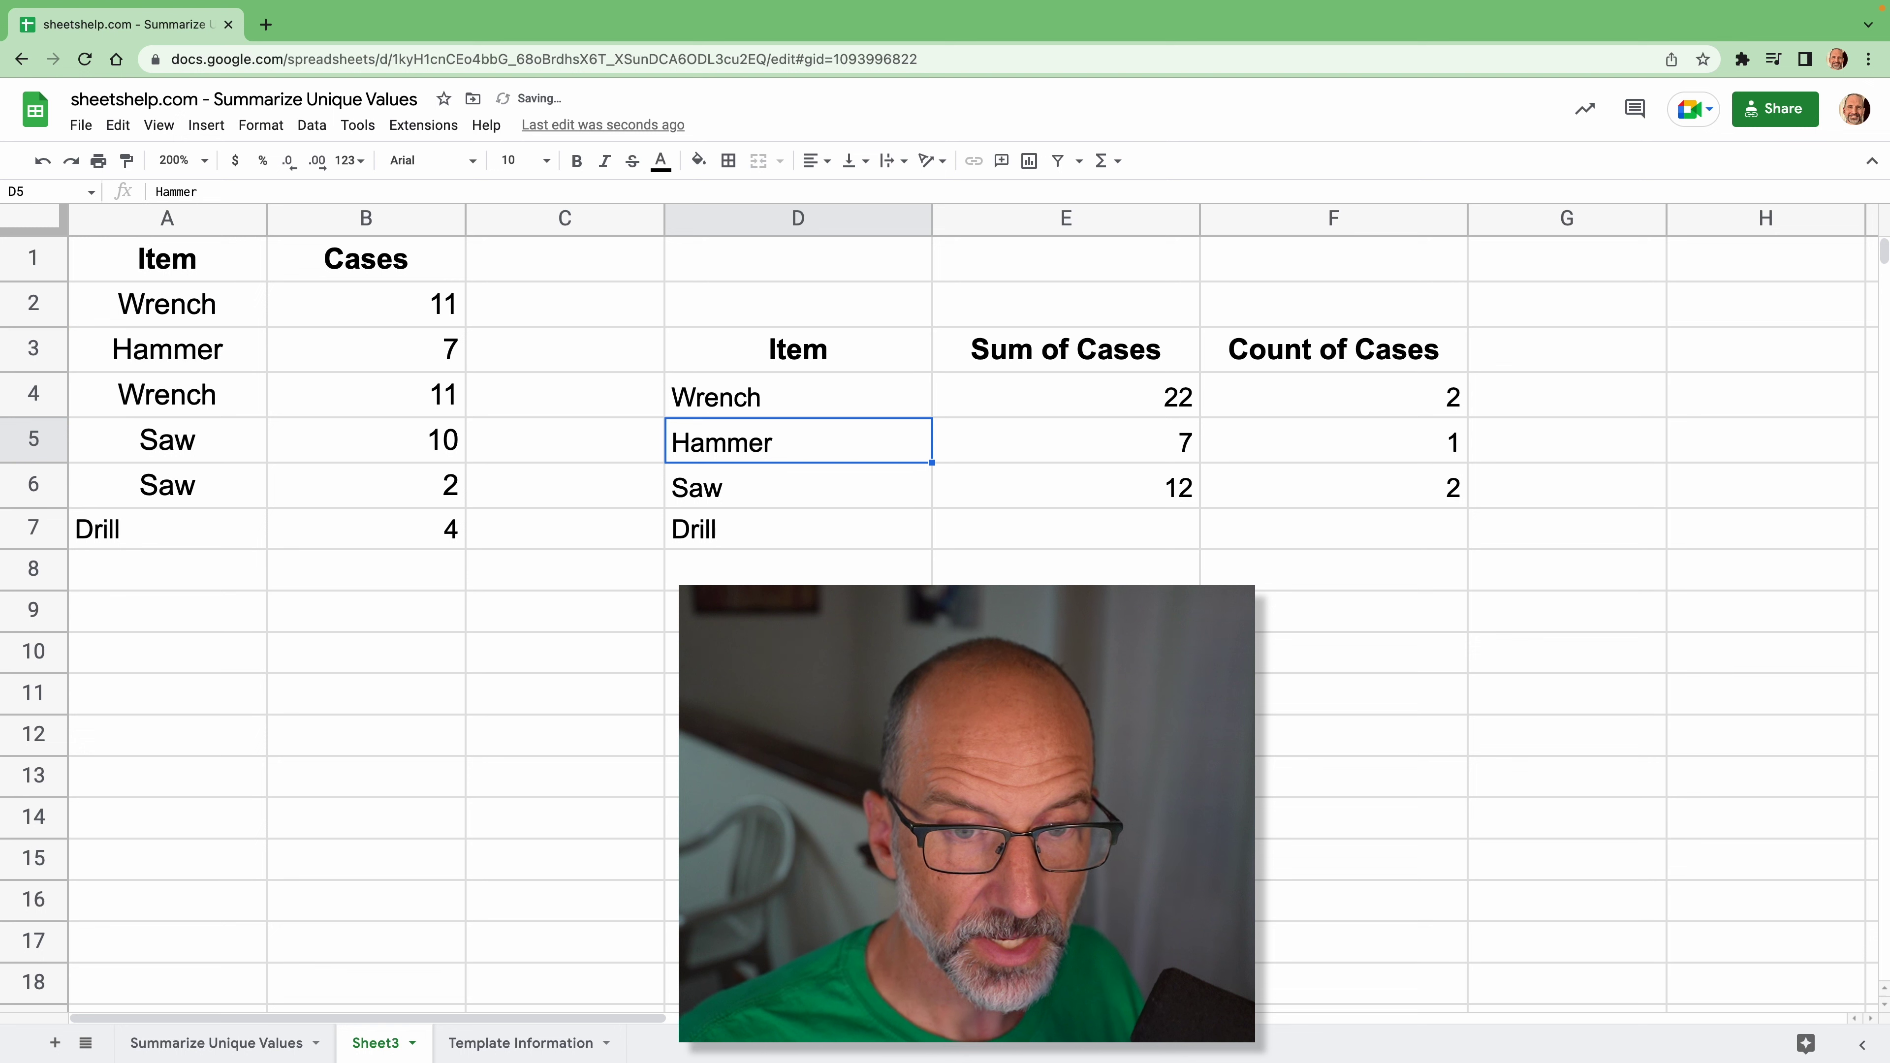
left_click(774, 529)
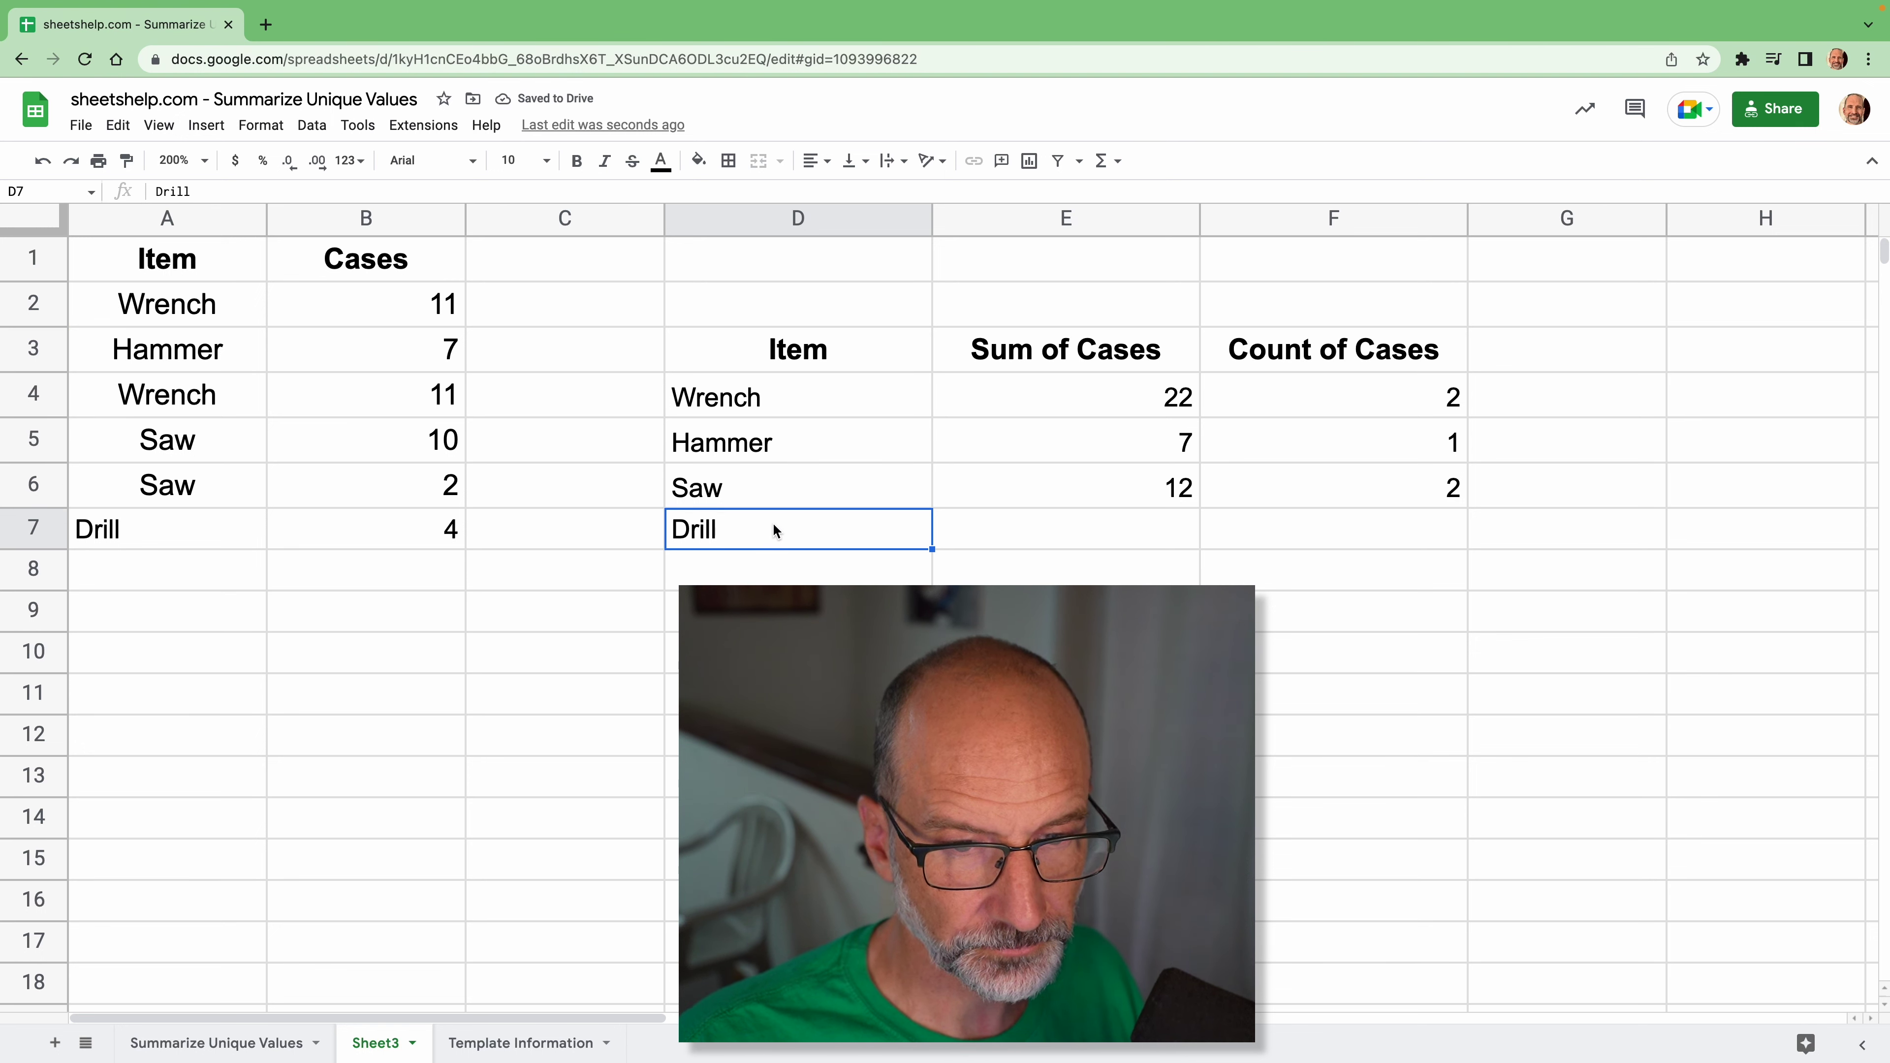
Test the open-ended list with a temporary 'eee' entry, then delete it
left_click(253, 726)
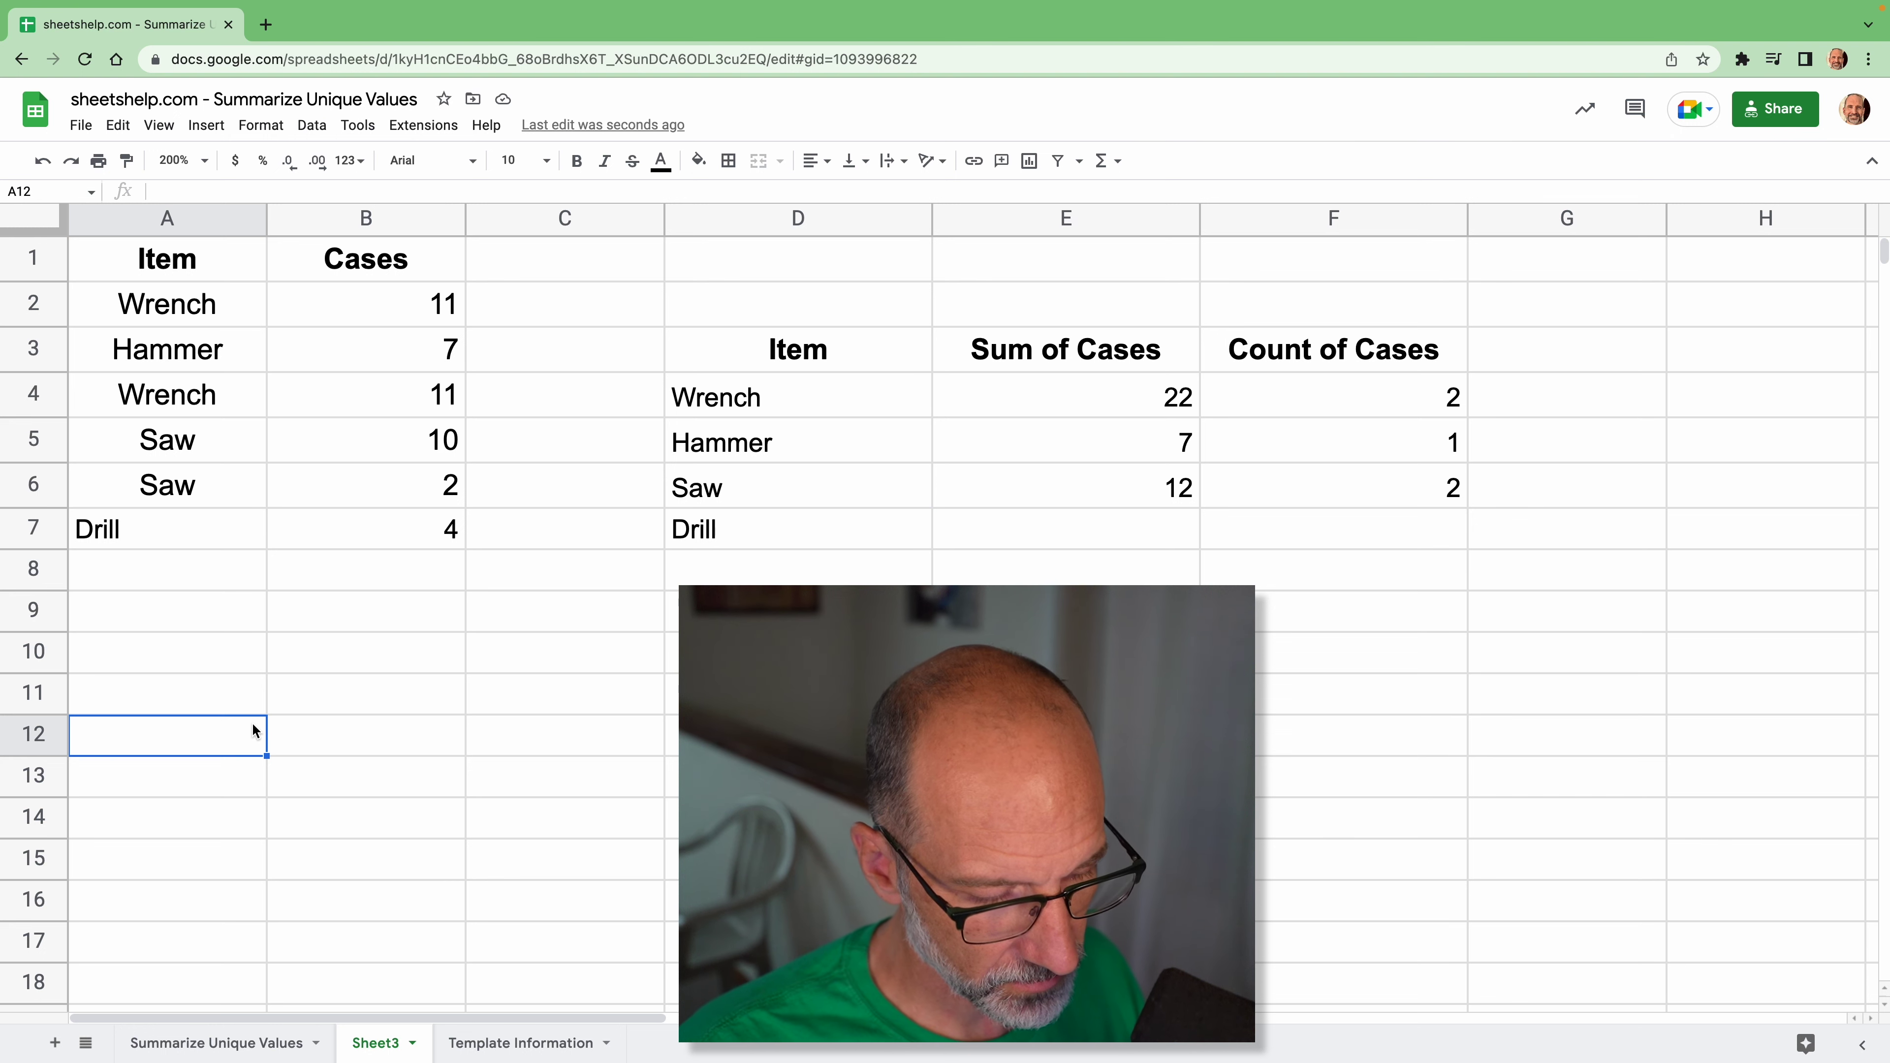
type("eee")
key("Return")
key("Up")
key("Delete")
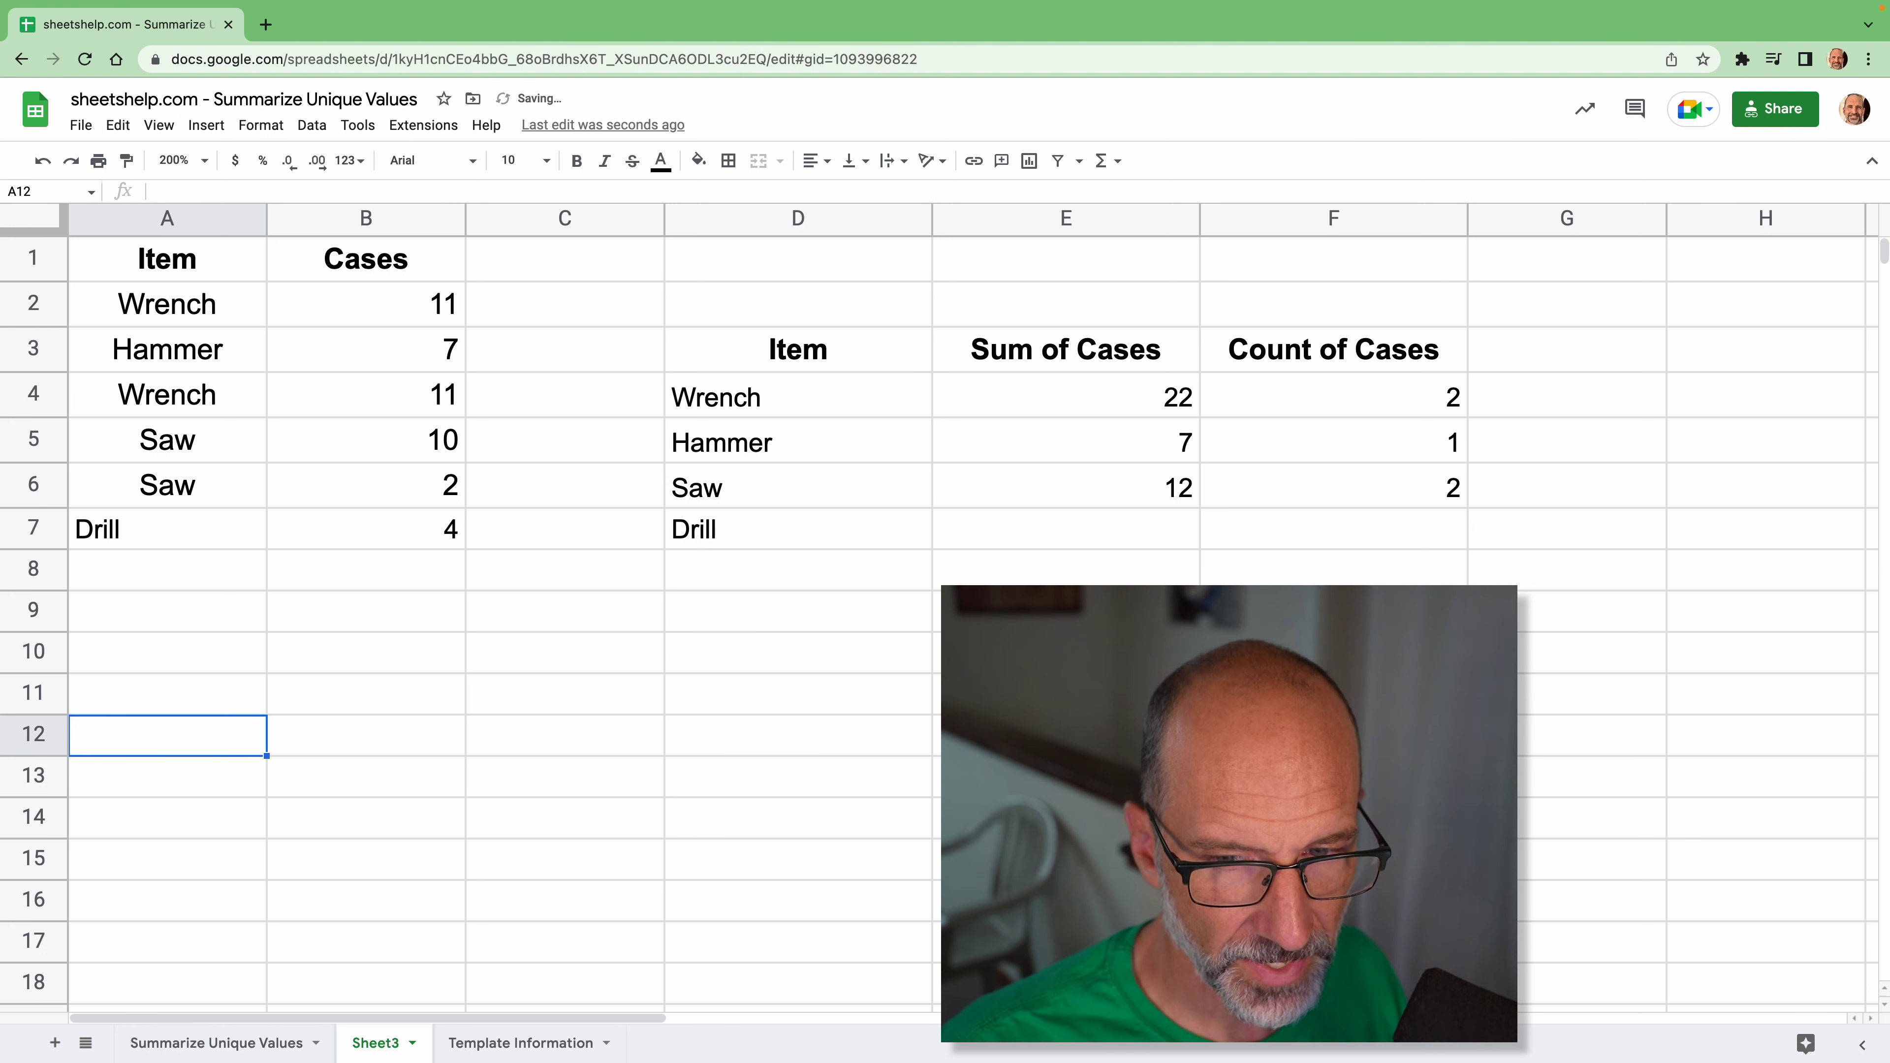
left_click(746, 581)
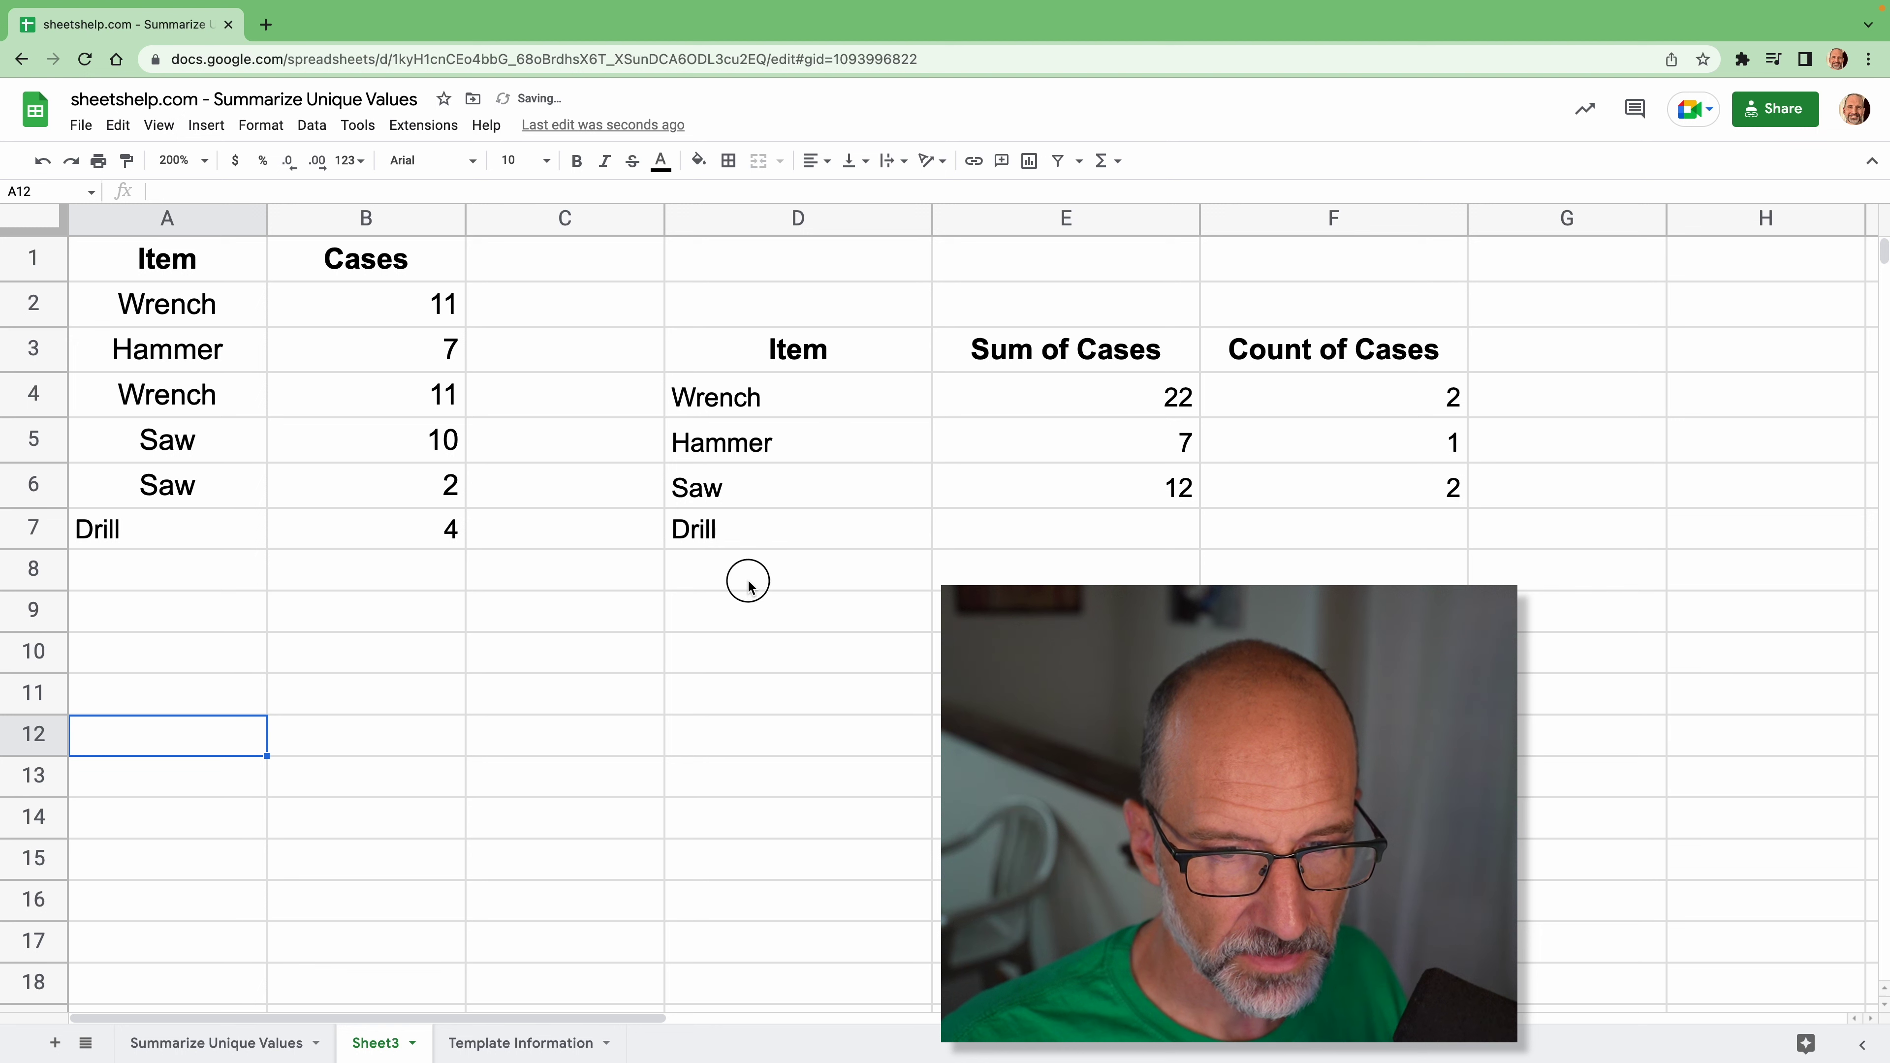
Type 'eeee' in A11 and confirm it shows up in the unique list
left_click(160, 688)
type("eeee")
key("Return")
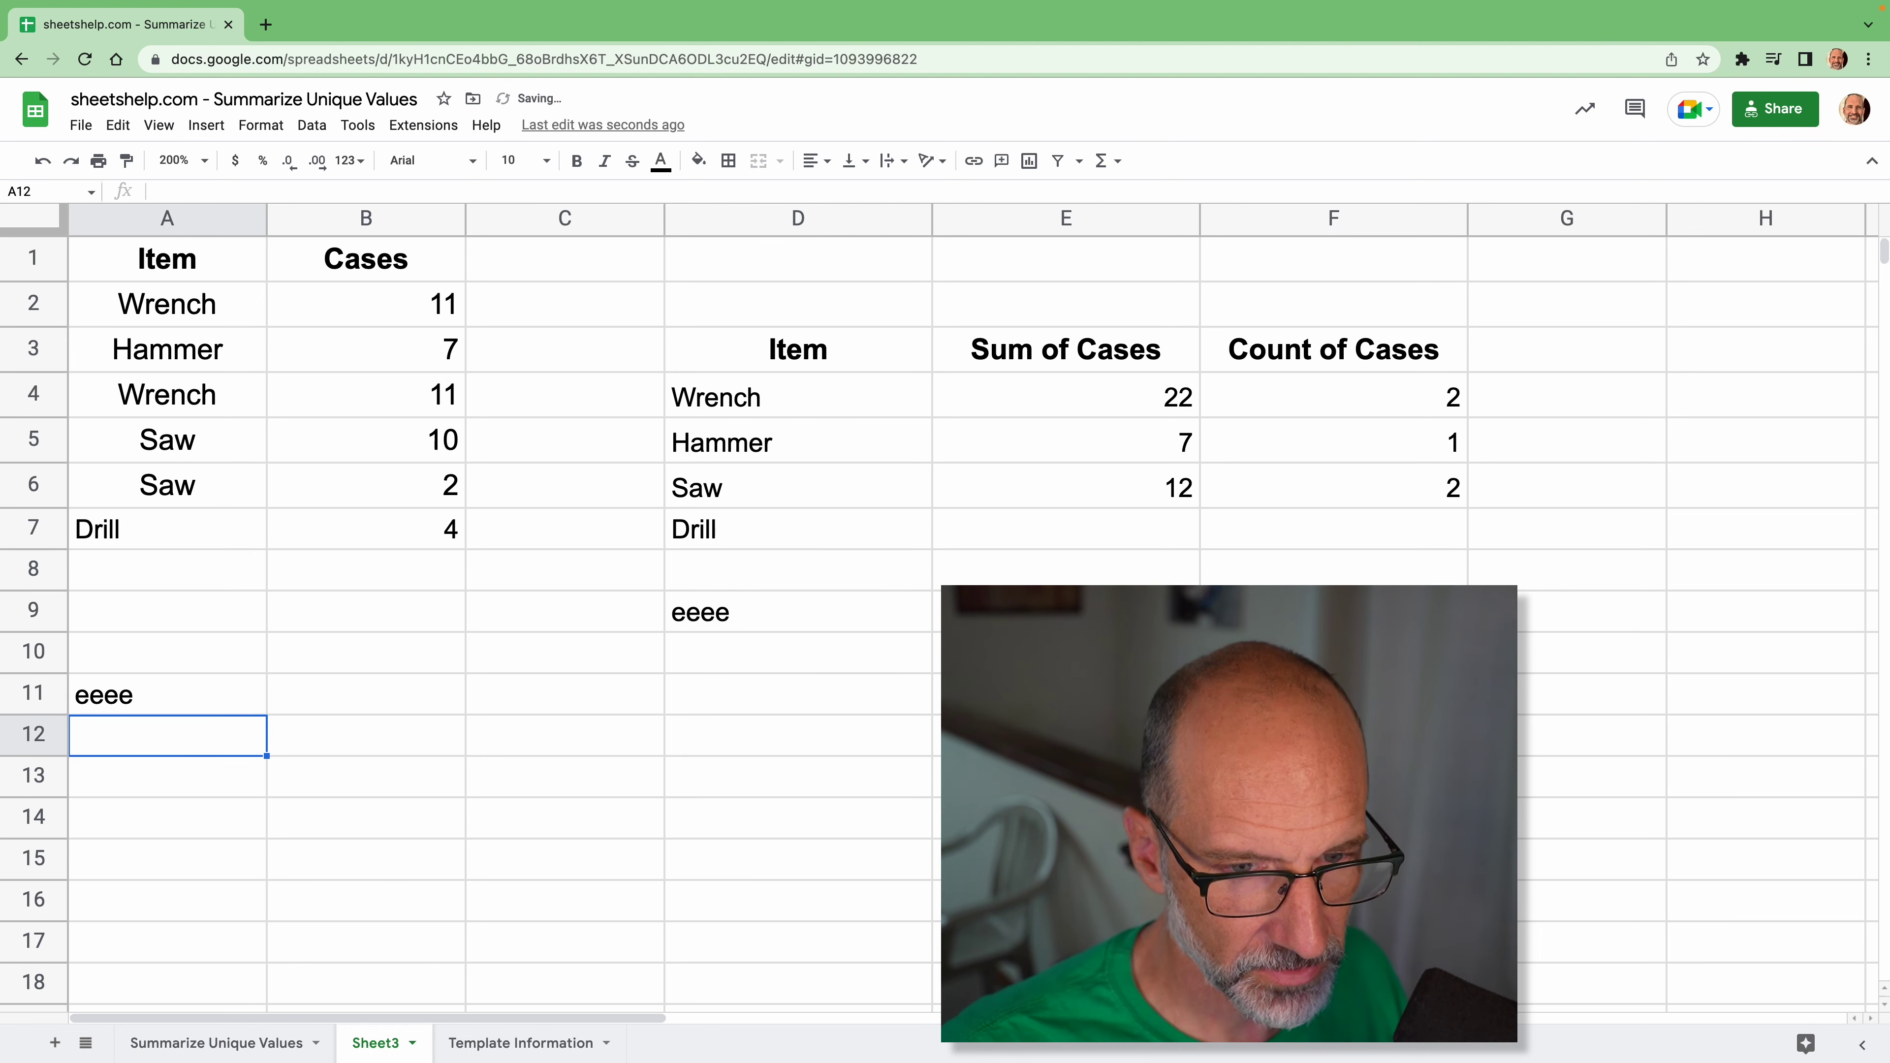
left_click(728, 538)
left_click(733, 577)
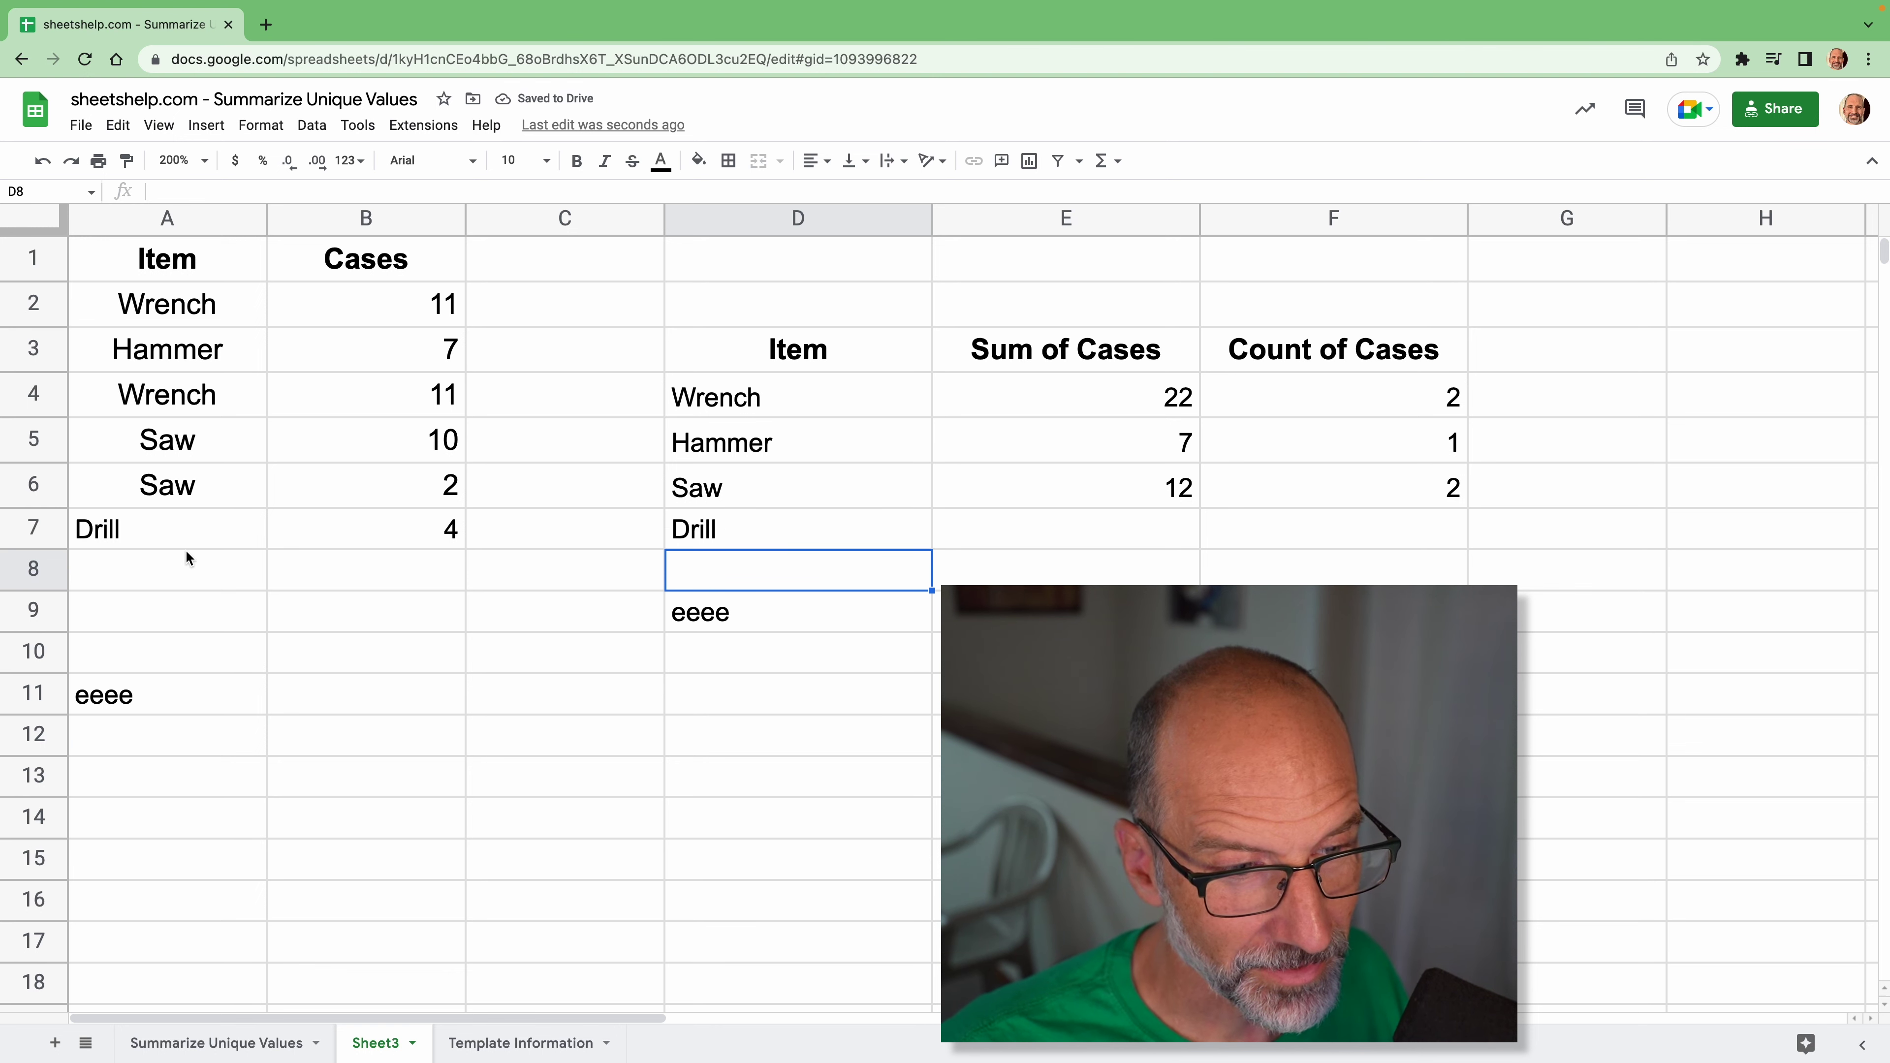
left_click(750, 623)
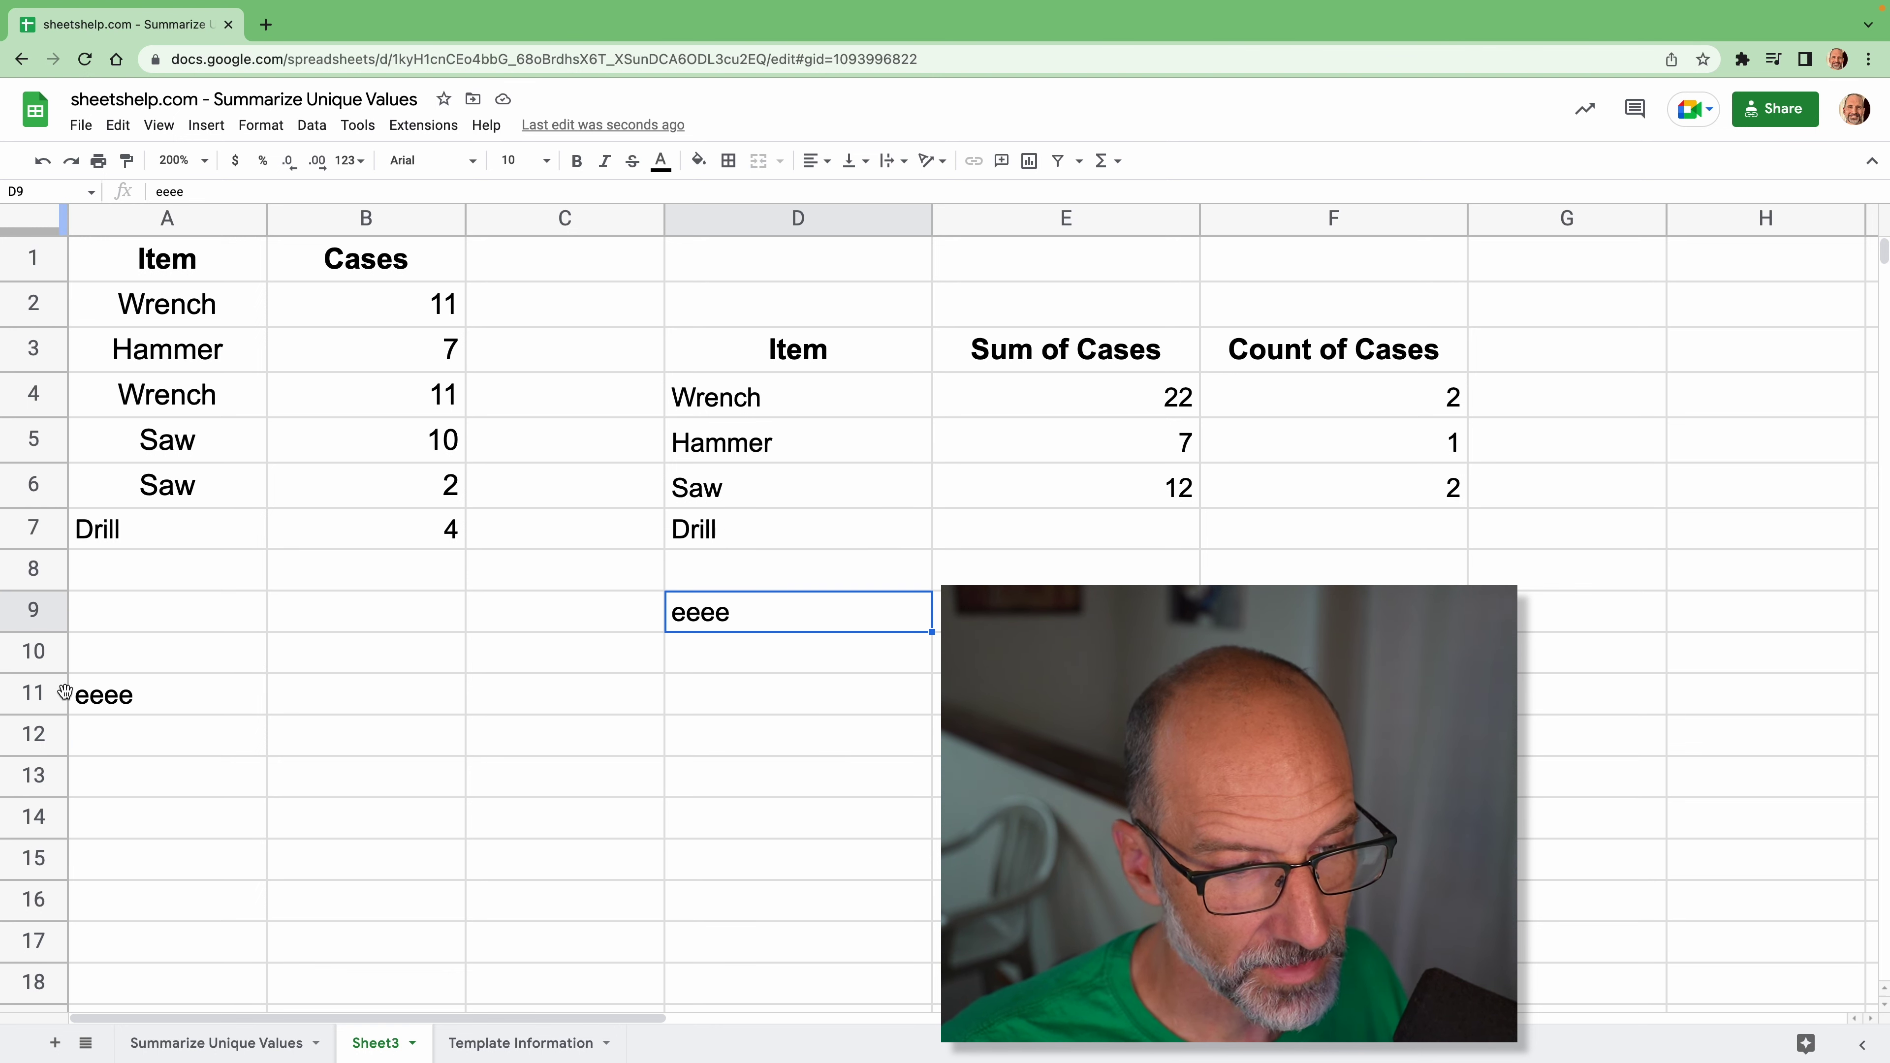
left_click(147, 717)
Undo the test text and copy the SUMIF and COUNTIF formulas down to row 7, inspecting E7
key("ctrl+z")
key("ctrl+z")
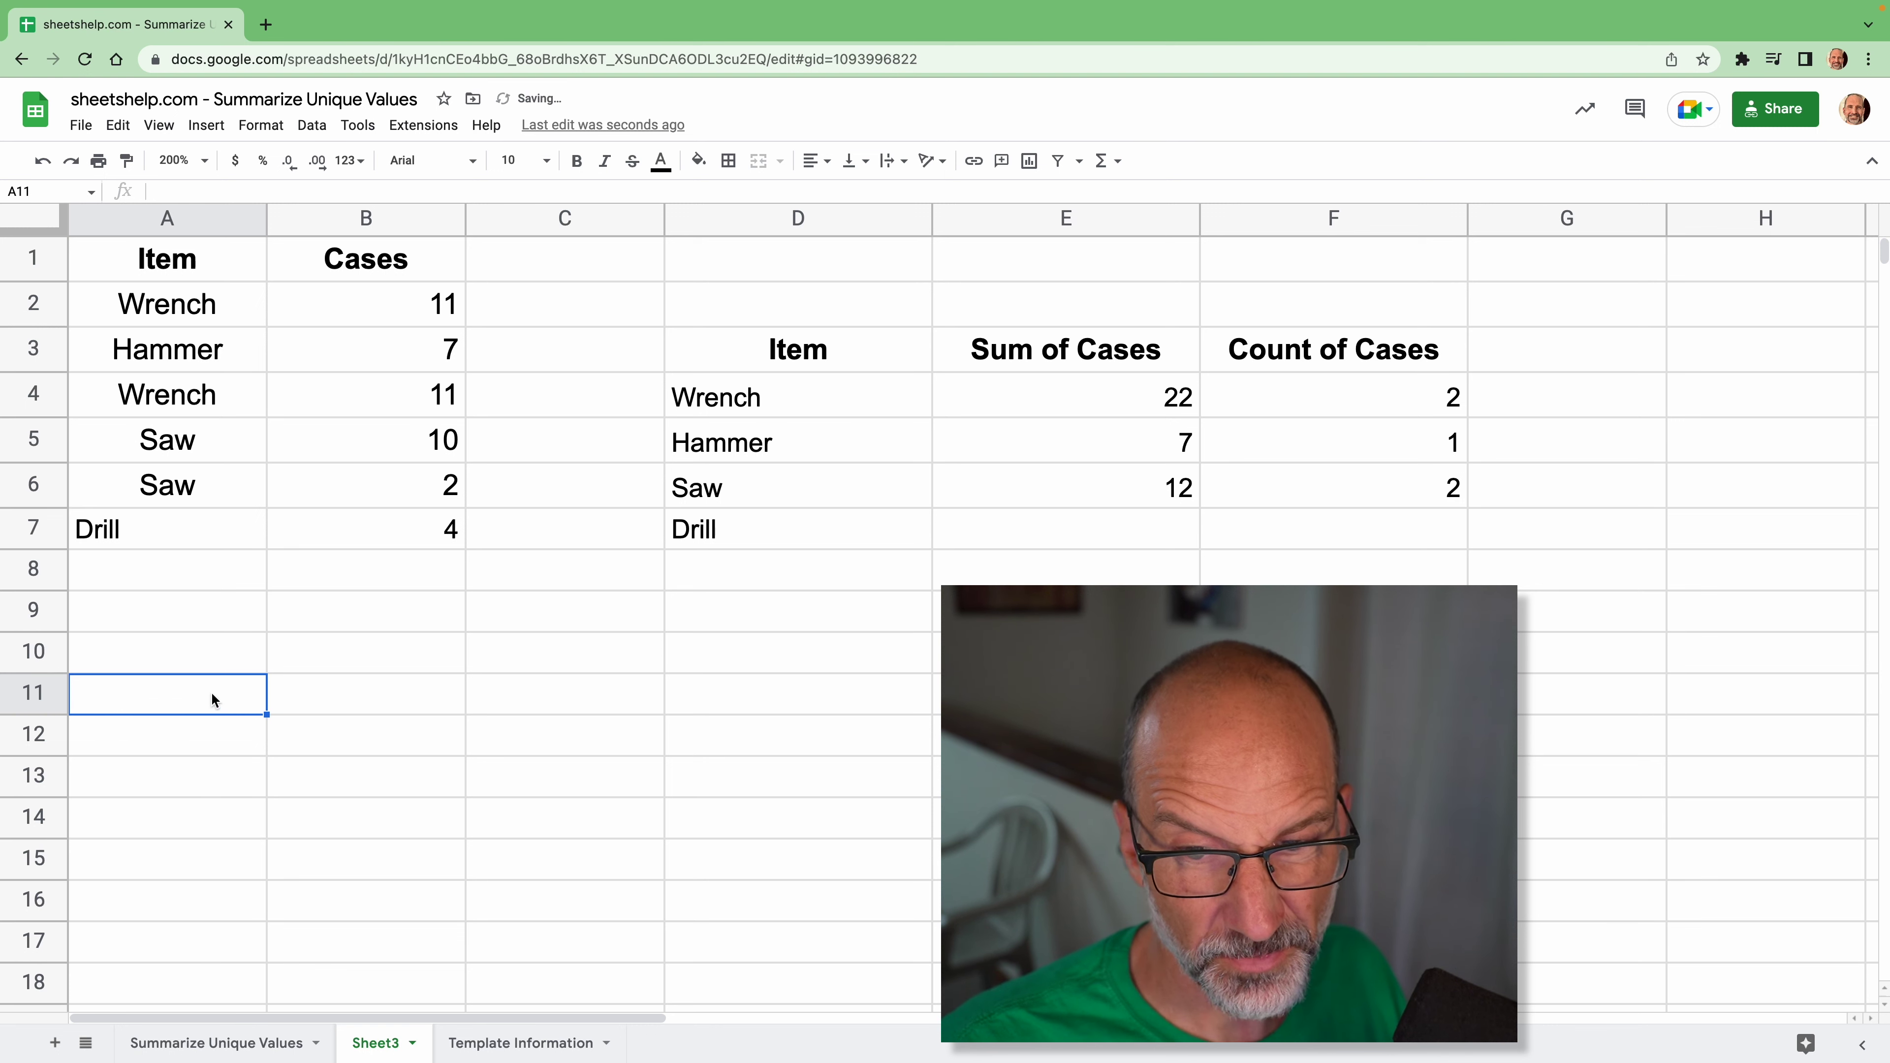
left_click_drag(1095, 491, 1282, 485)
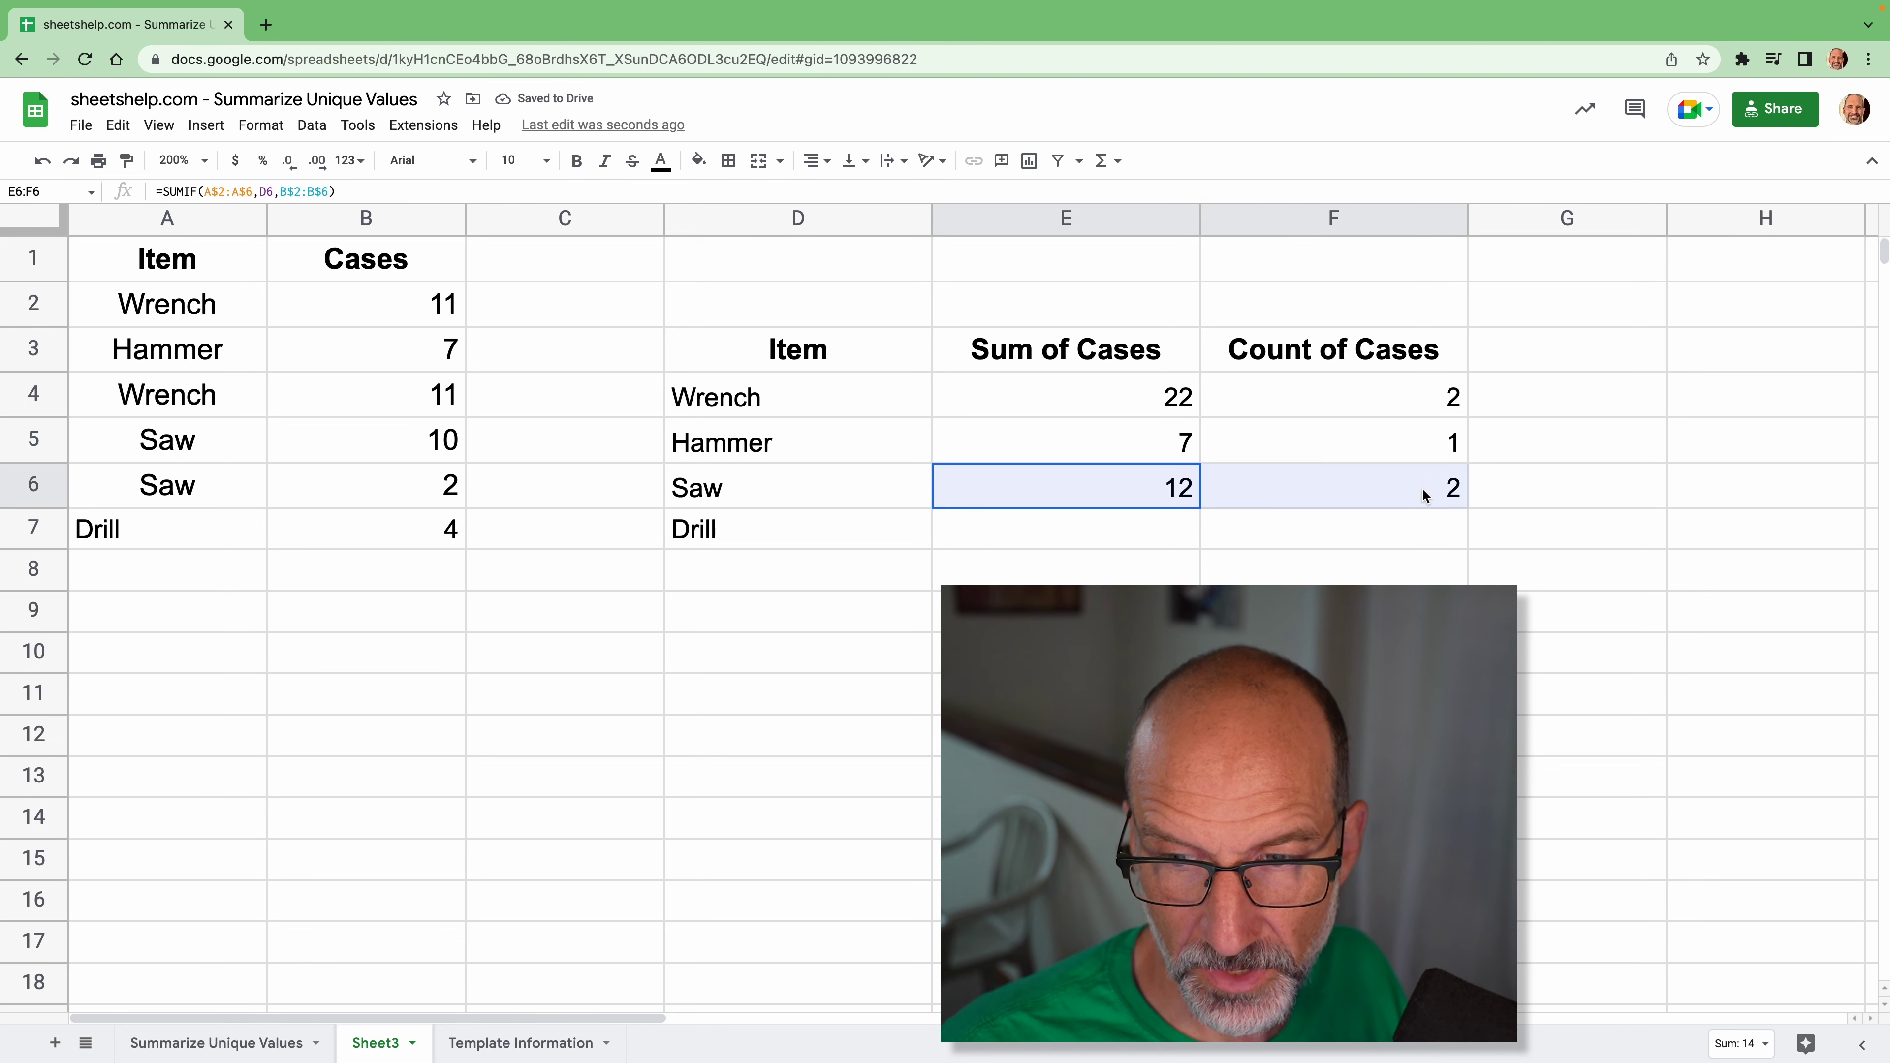
left_click_drag(1466, 510, 1427, 545)
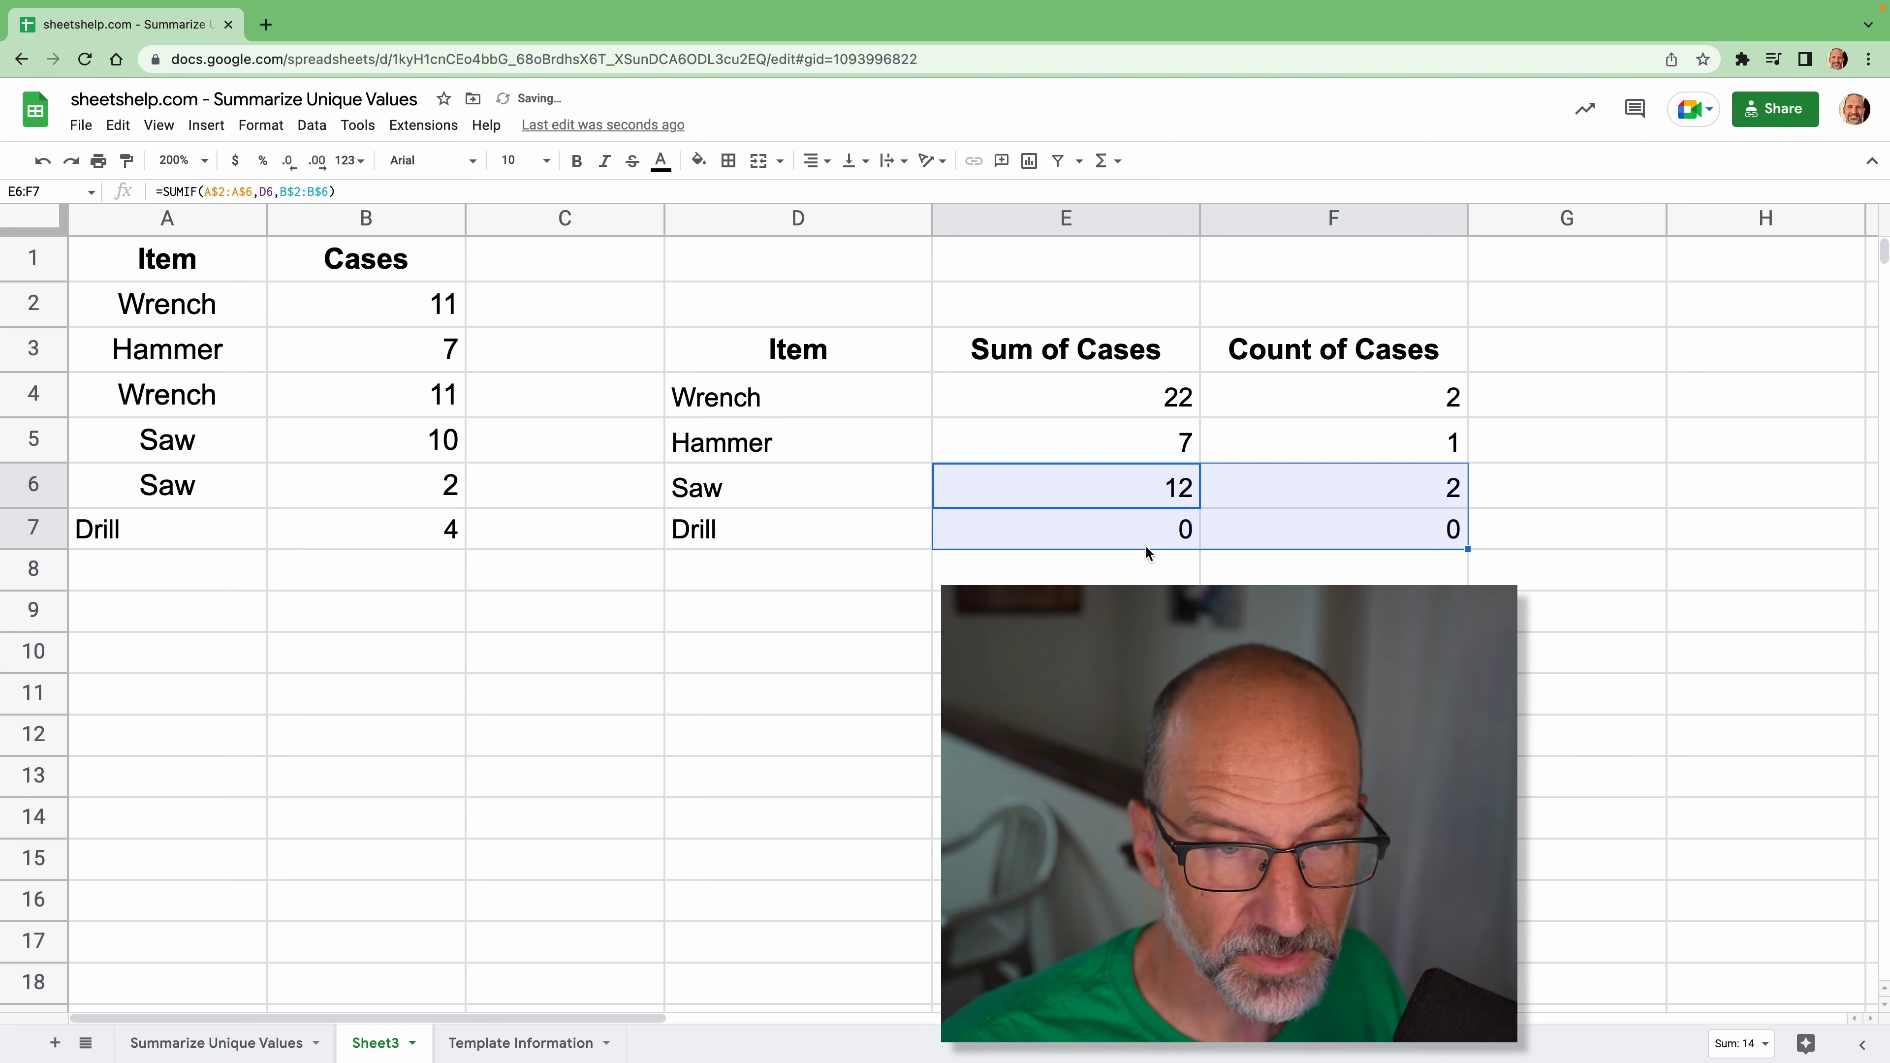
left_click(1103, 542)
double_click(1105, 539)
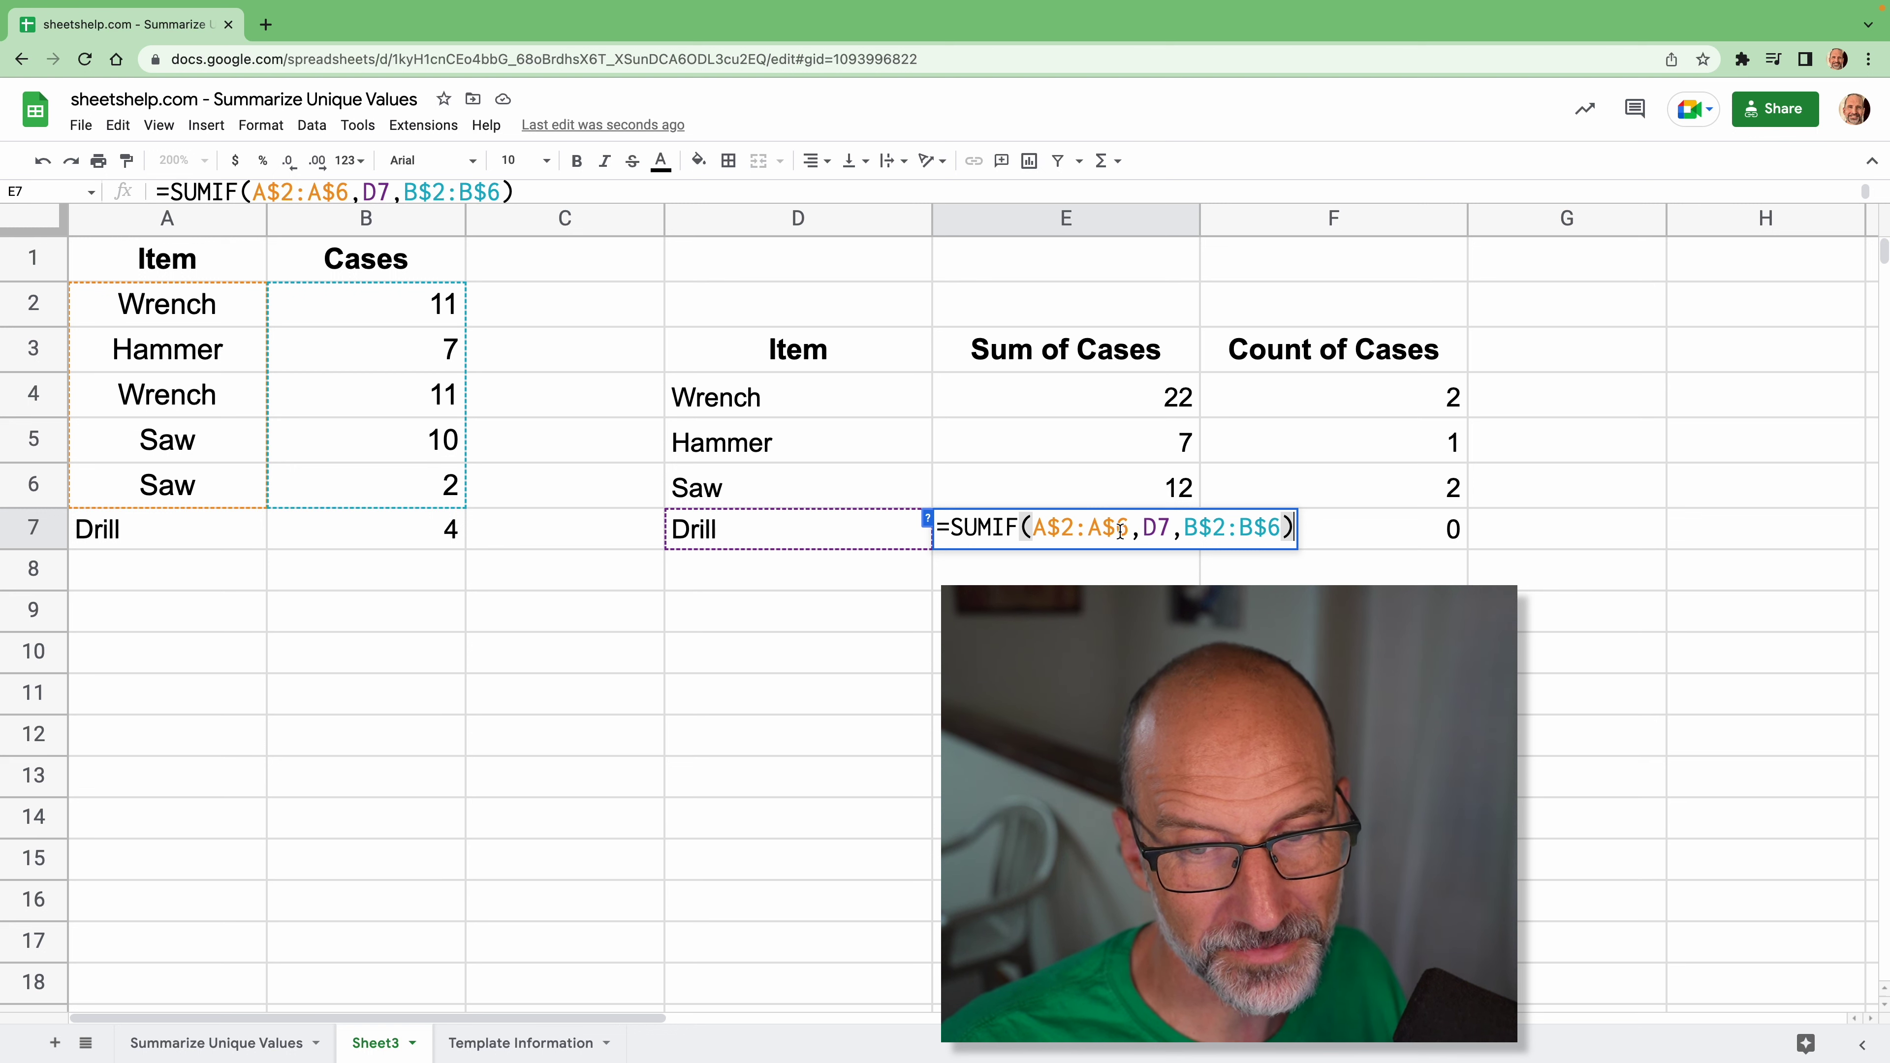
key("Escape")
Undo the Drill formulas, test entries and Drill row
left_click(495, 556)
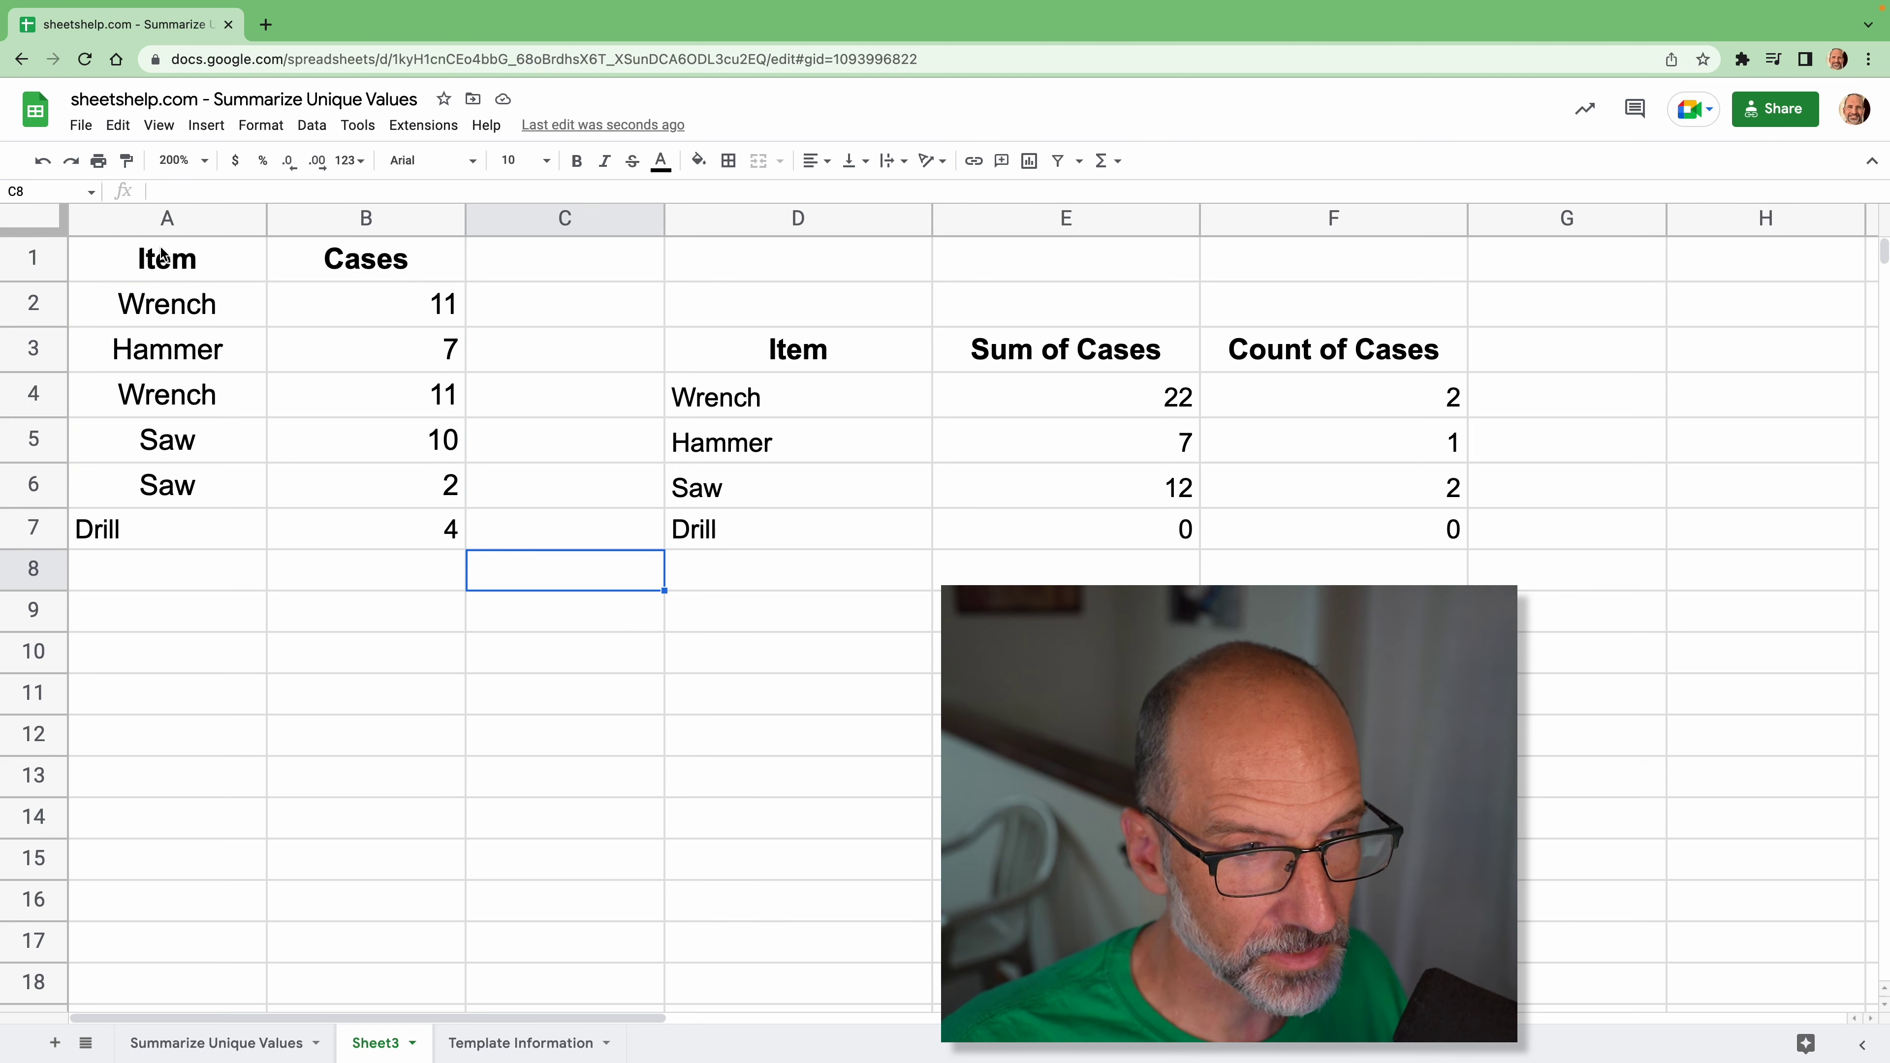
left_click(42, 161)
left_click(42, 161)
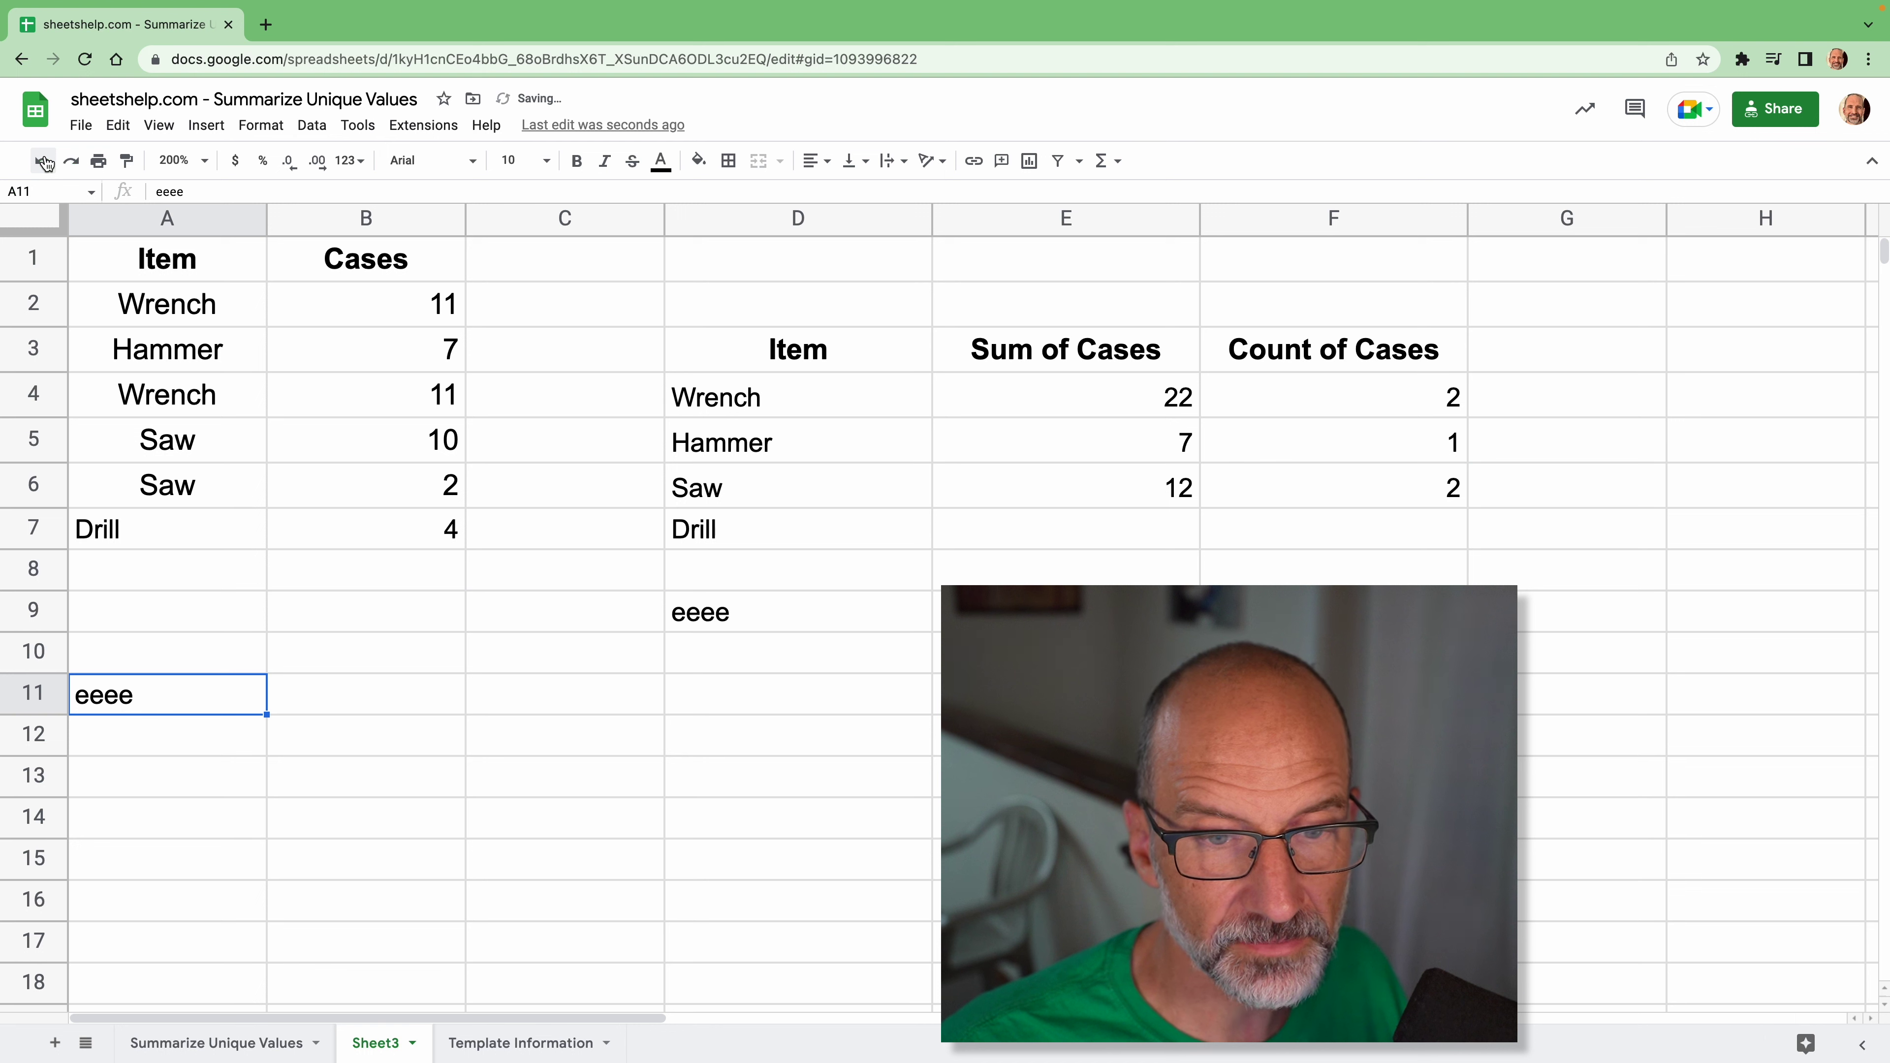
left_click(42, 161)
left_click(43, 161)
left_click(42, 161)
left_click(42, 161)
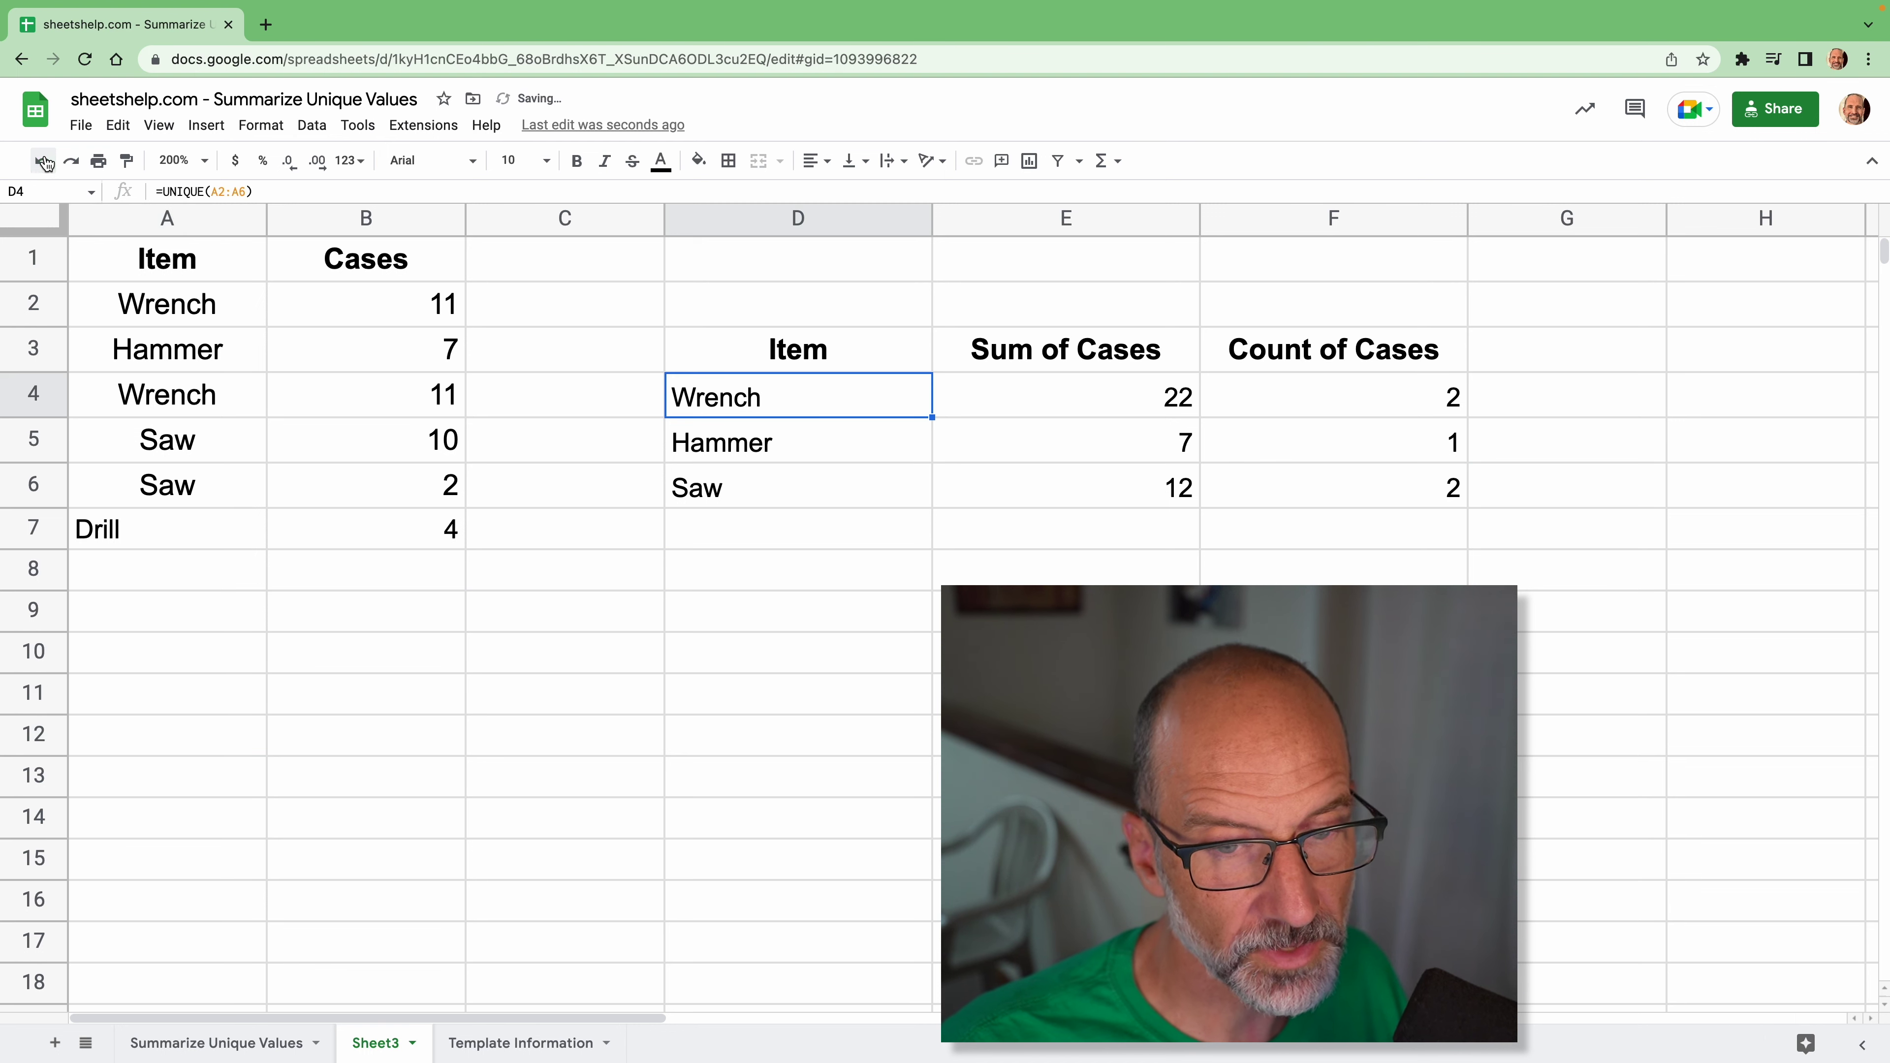
left_click(42, 161)
left_click(43, 161)
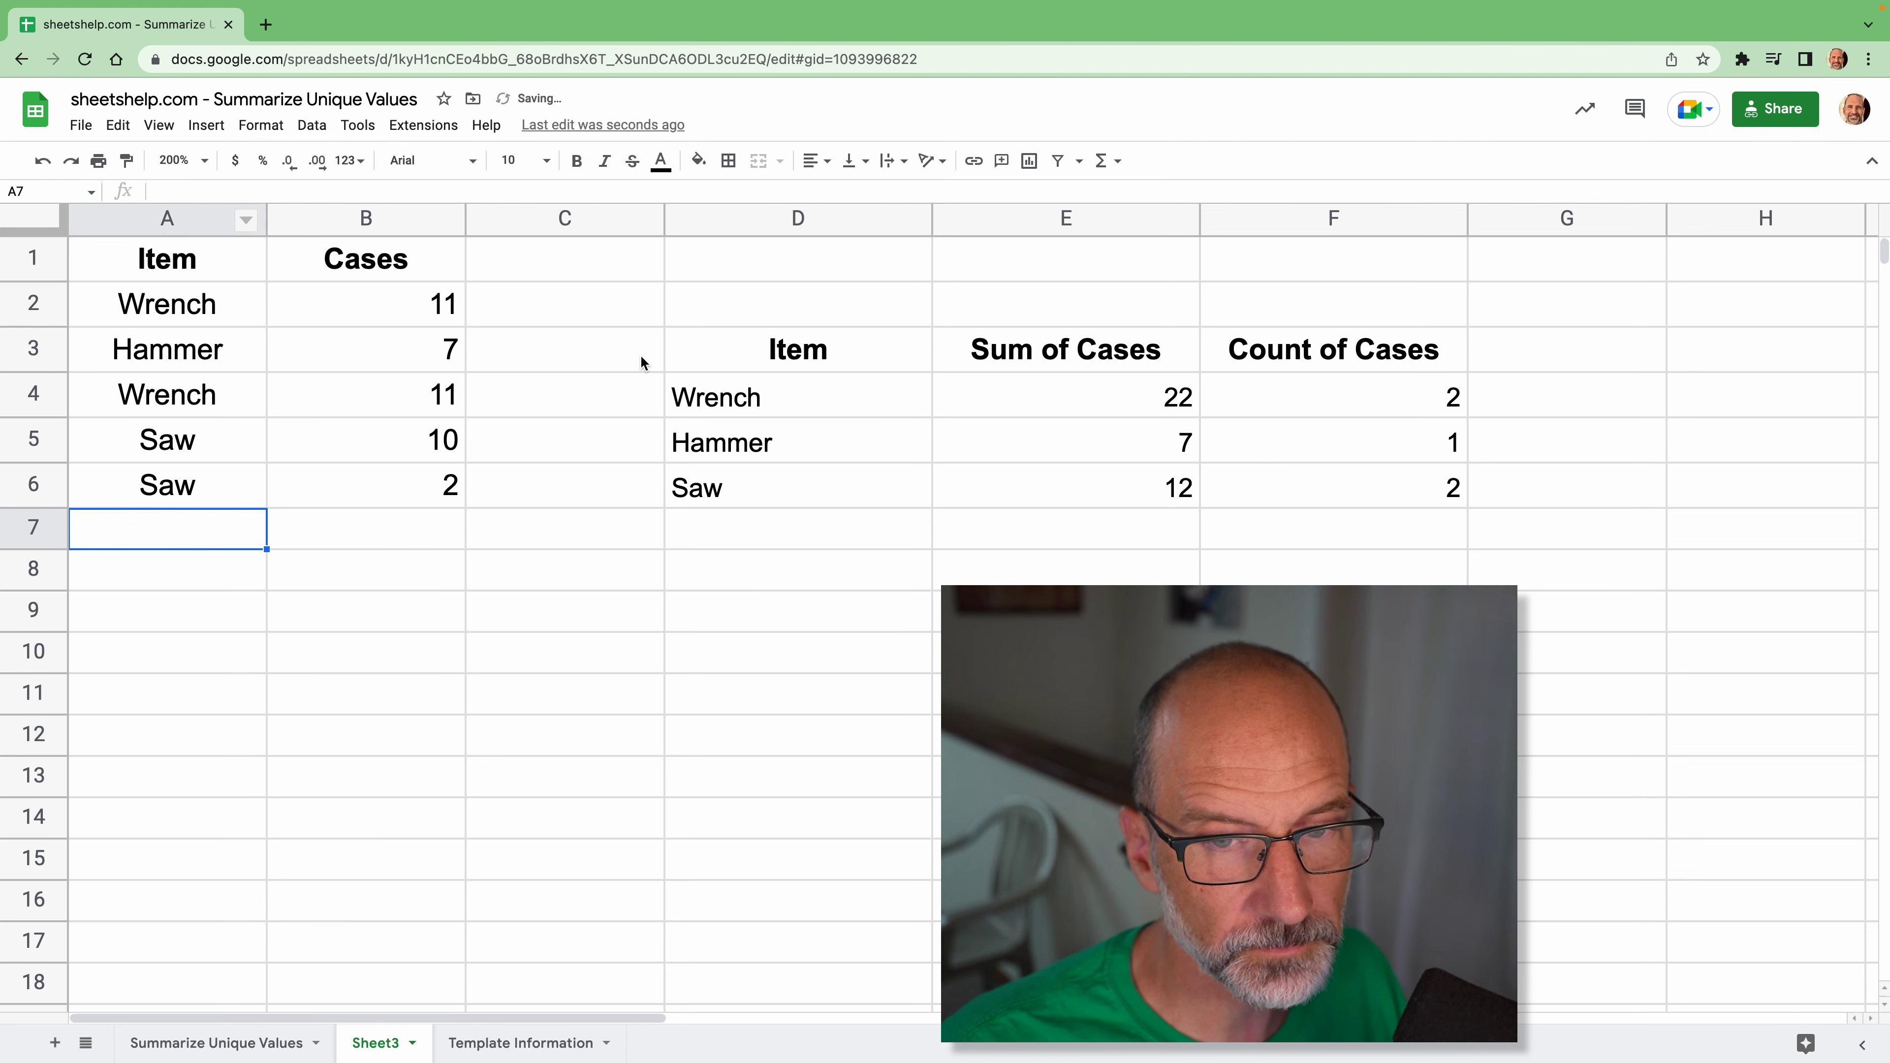
Clear the formula summary table in D3:F6
left_click(746, 492)
left_click_drag(741, 351, 1341, 509)
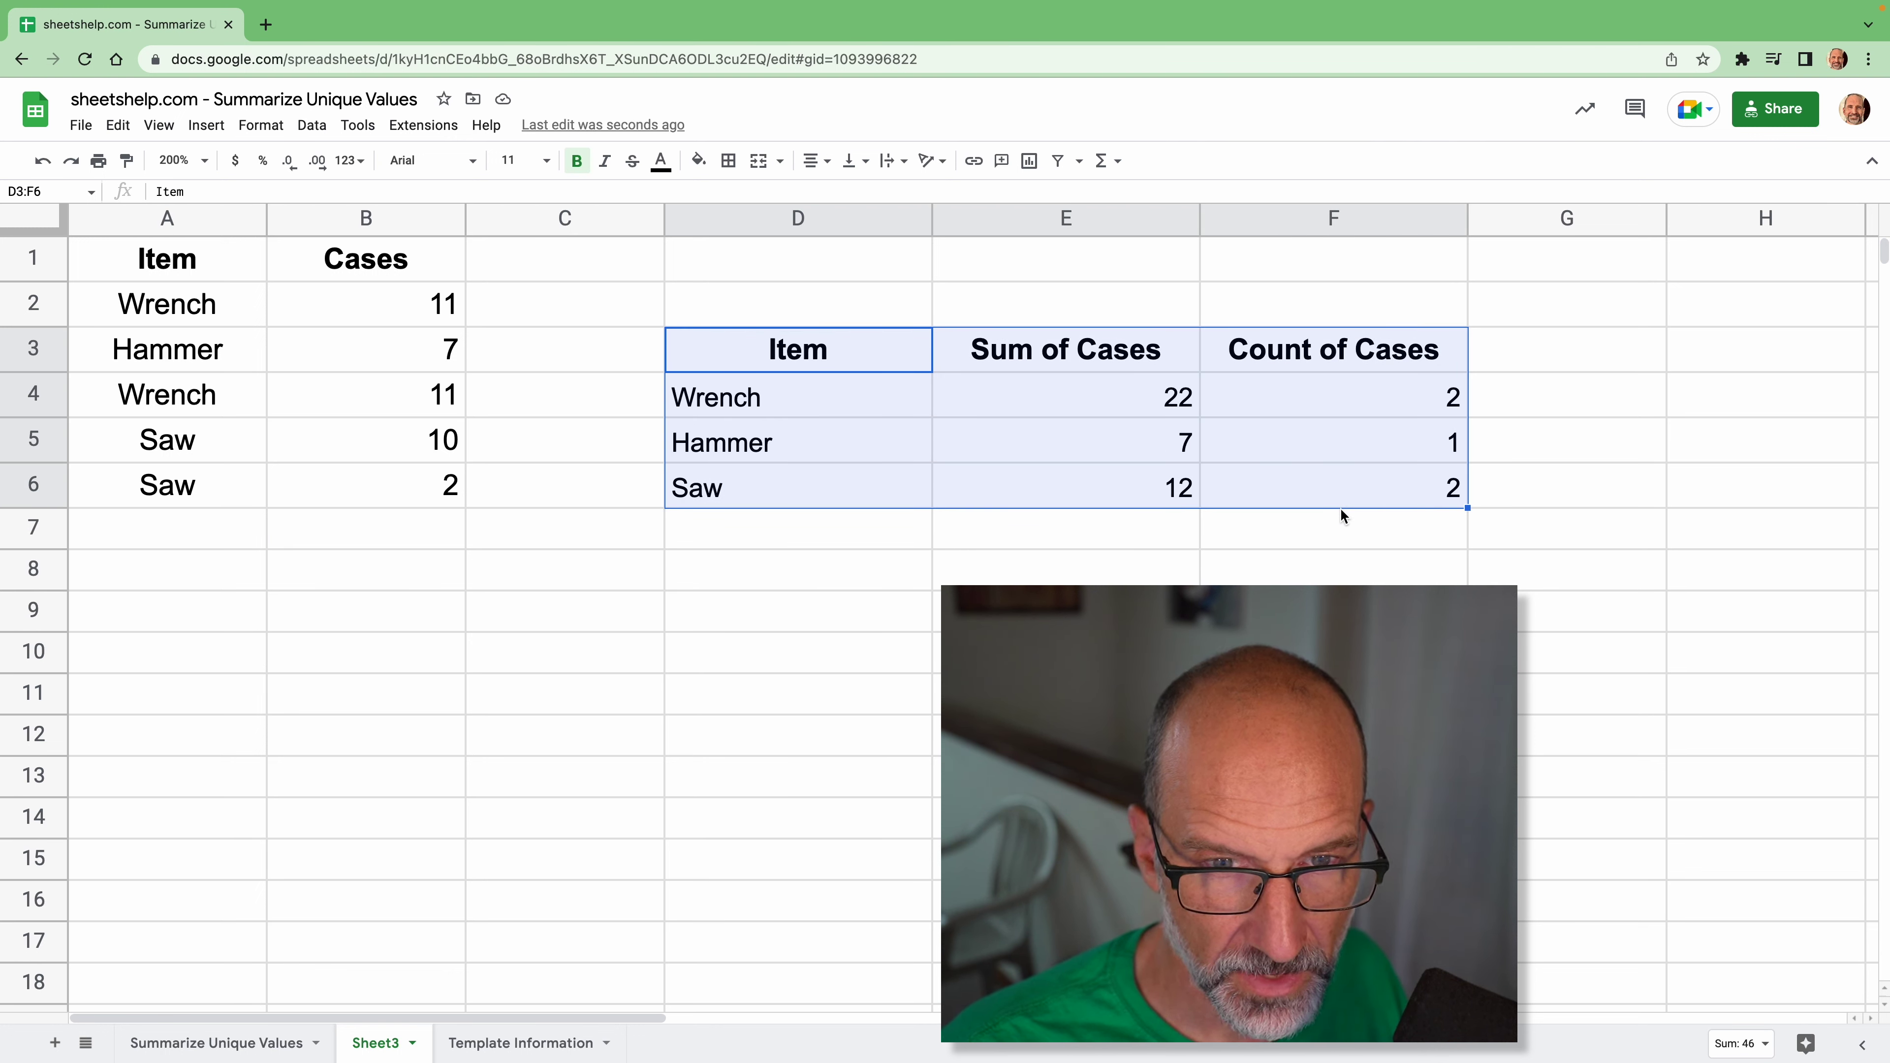
key("Delete")
left_click(745, 350)
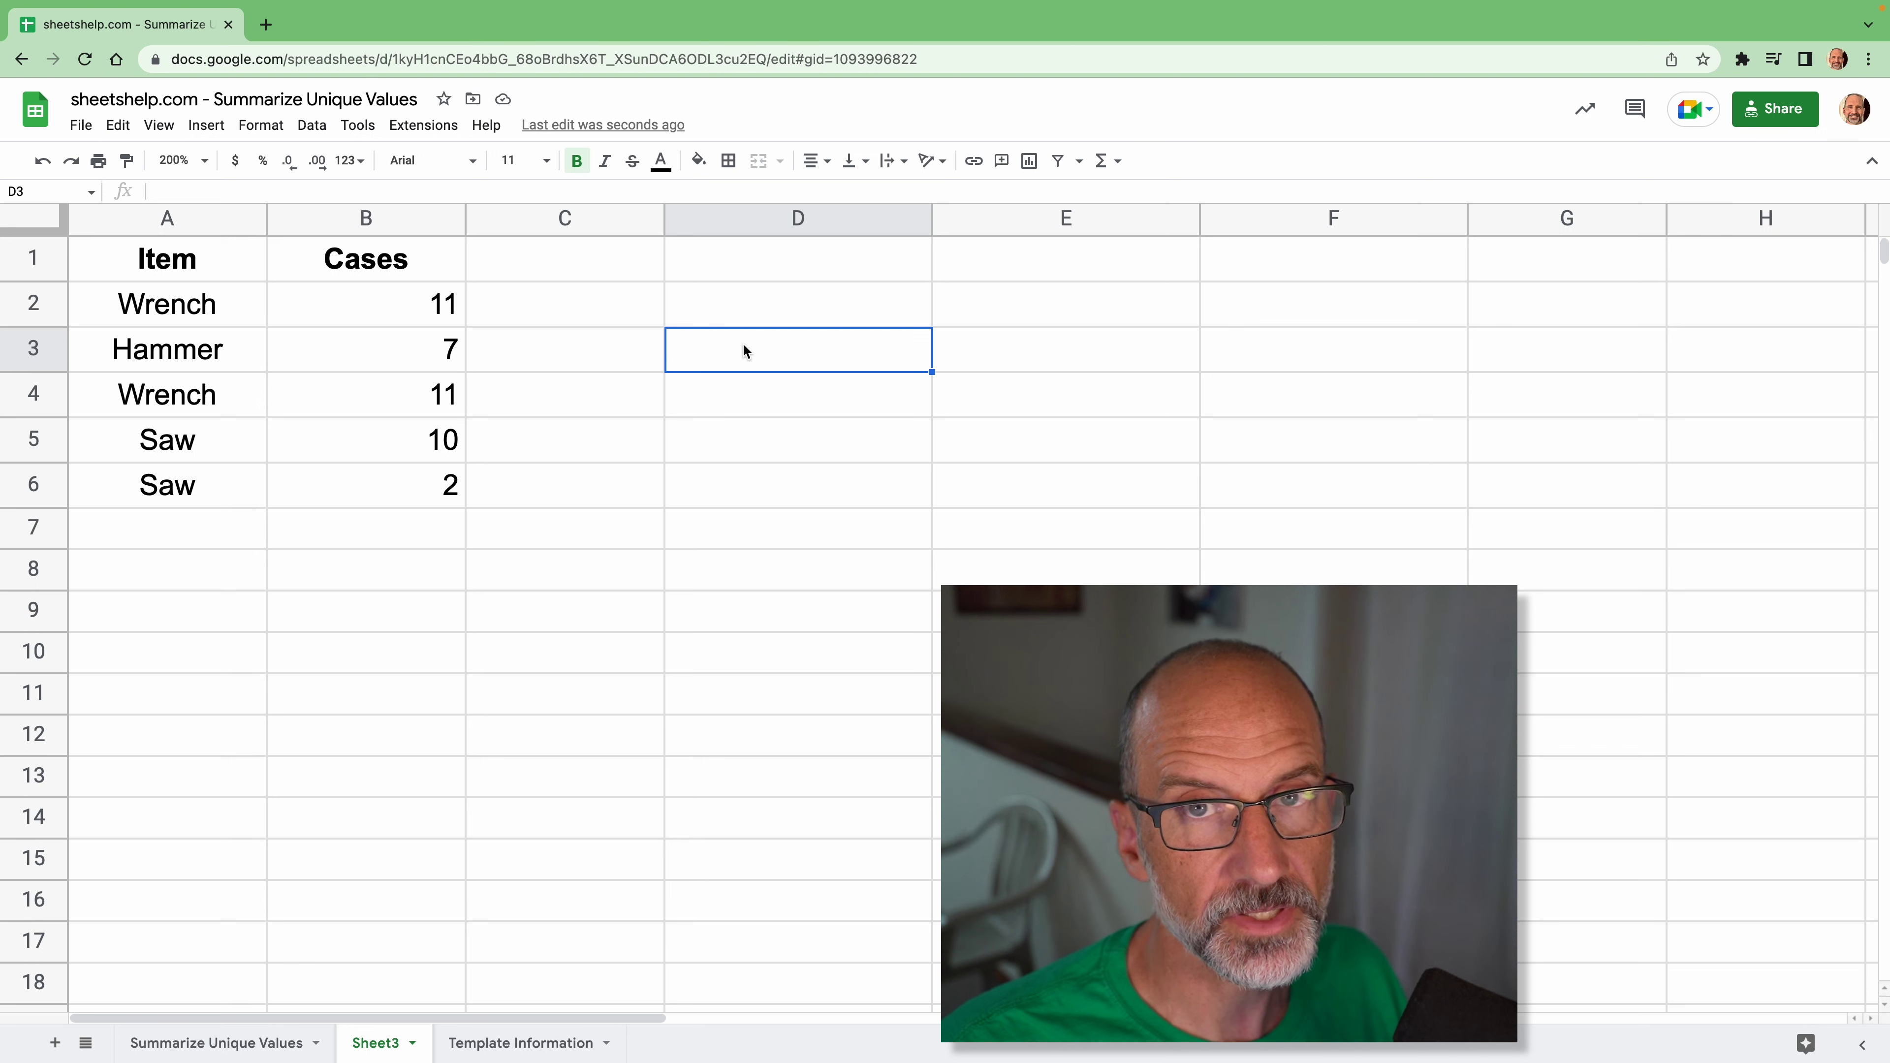
Start a pivot table from Sheet3!A1:B6, placed on the existing sheet at Sheet3!D3
left_click(202, 127)
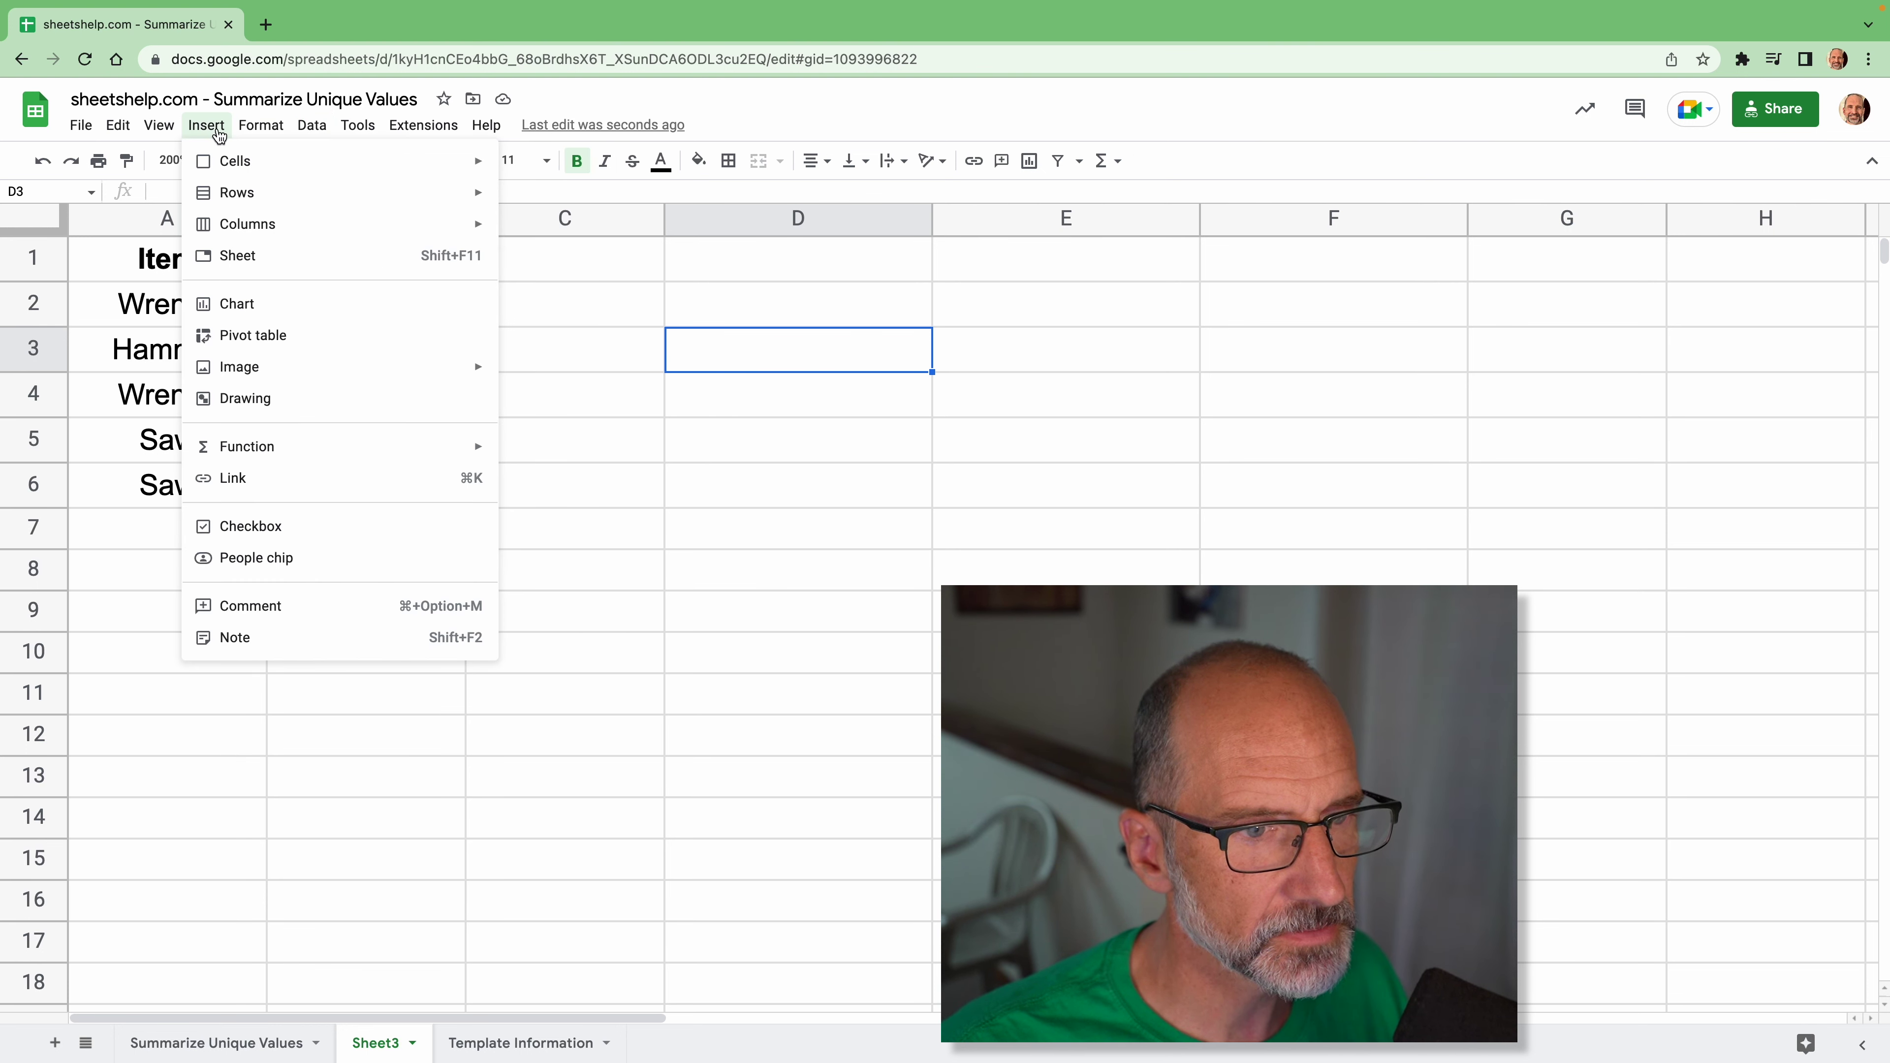
left_click(259, 335)
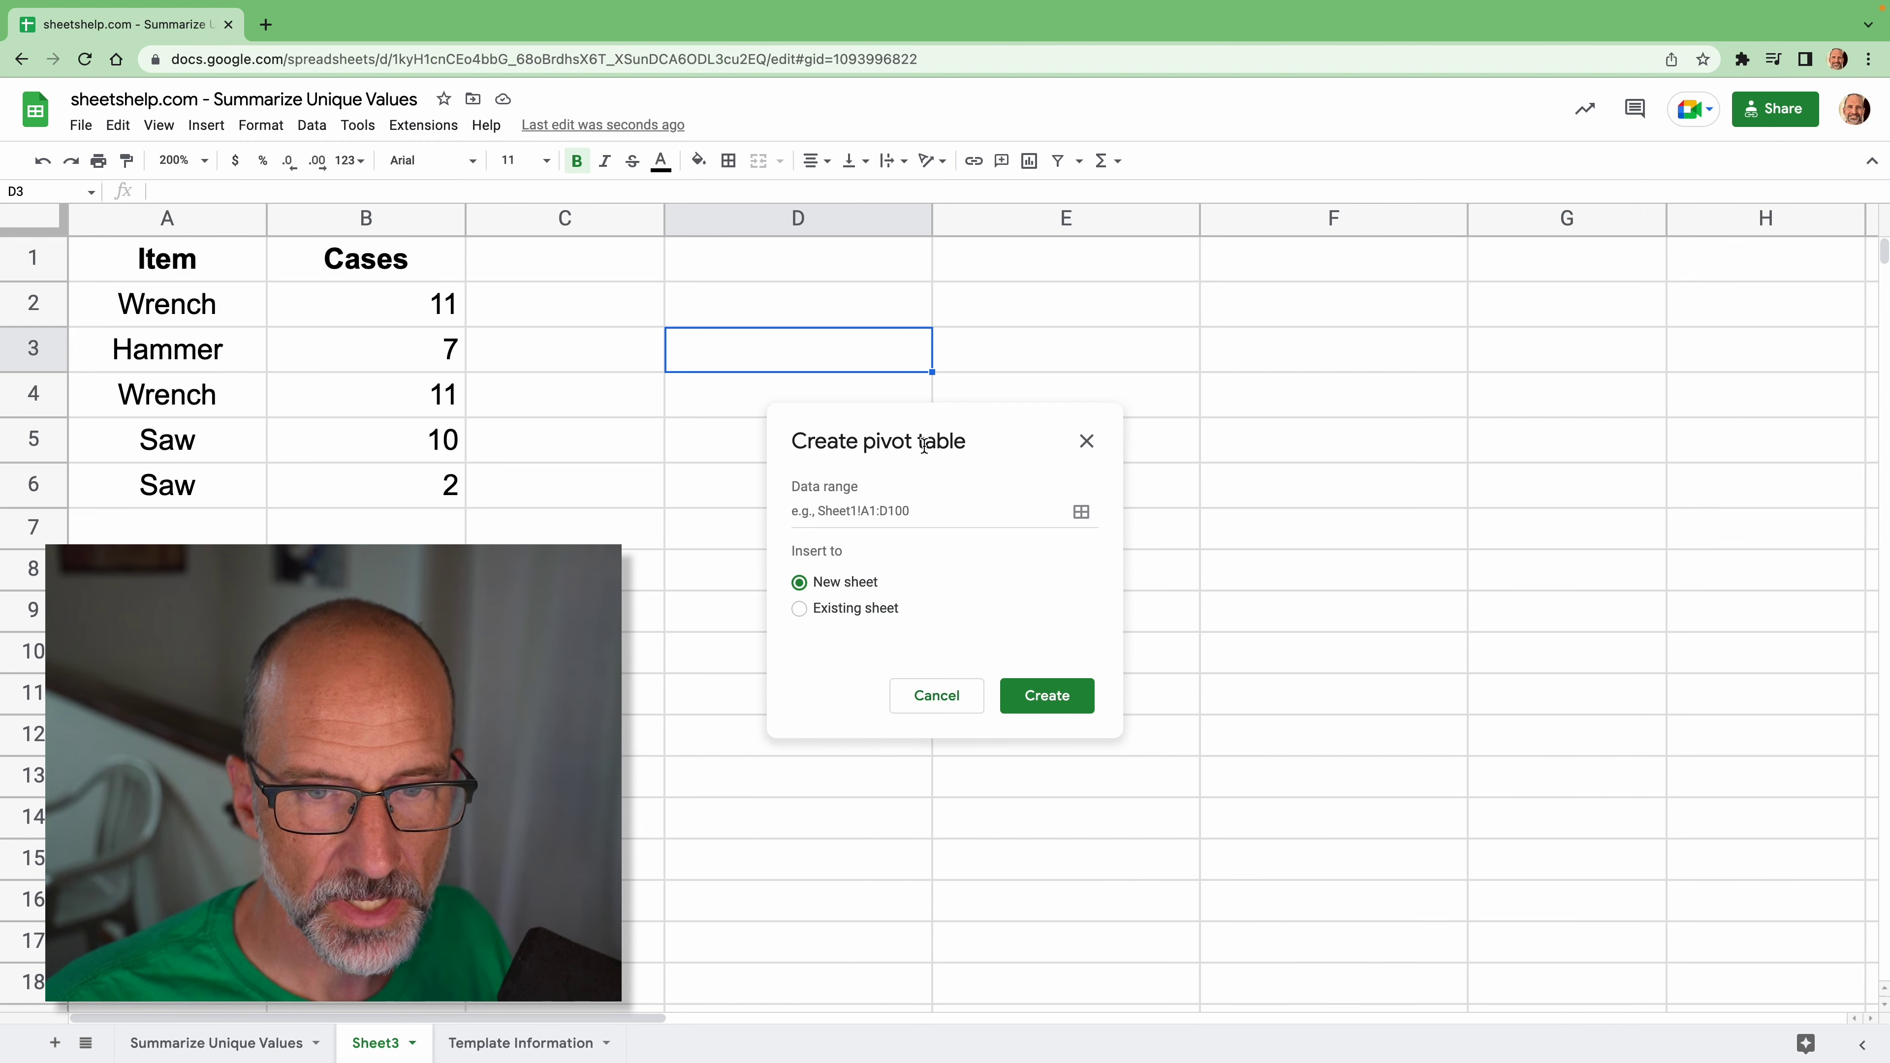
left_click(1081, 511)
left_click_drag(409, 485, 106, 220)
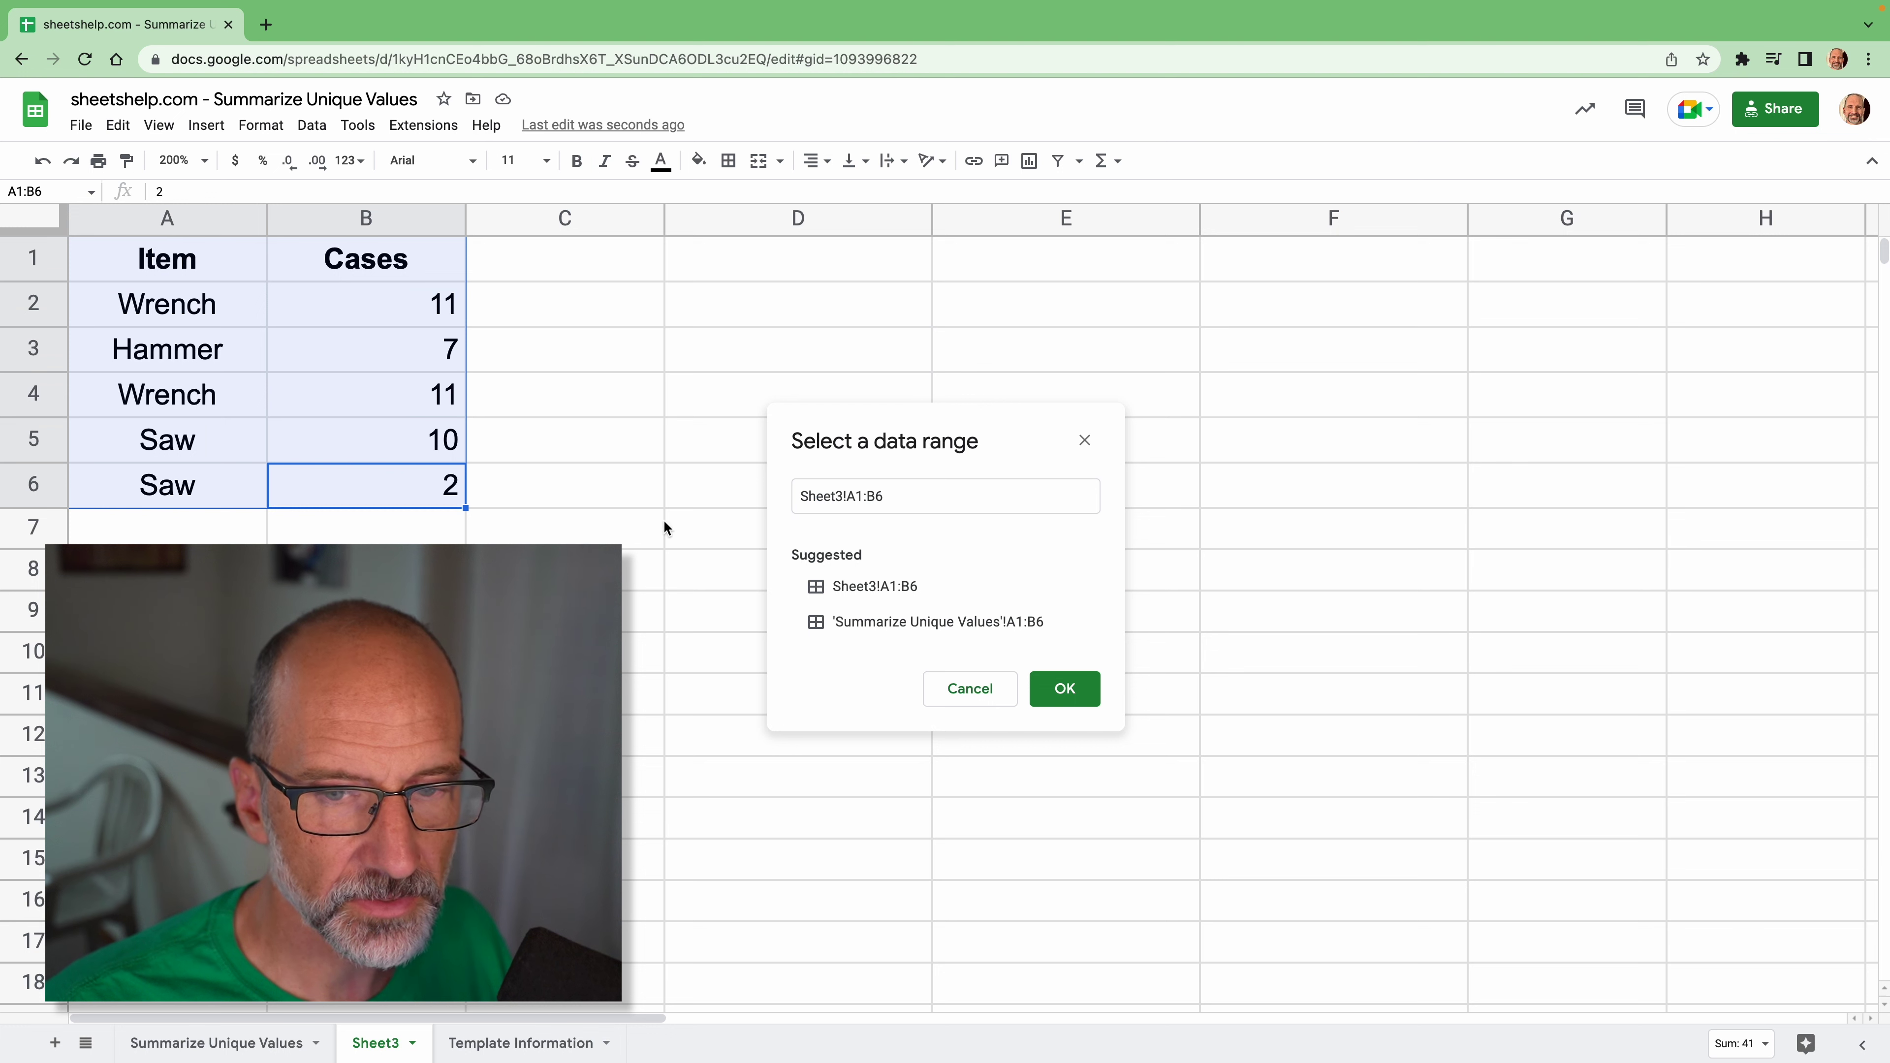
left_click(902, 500)
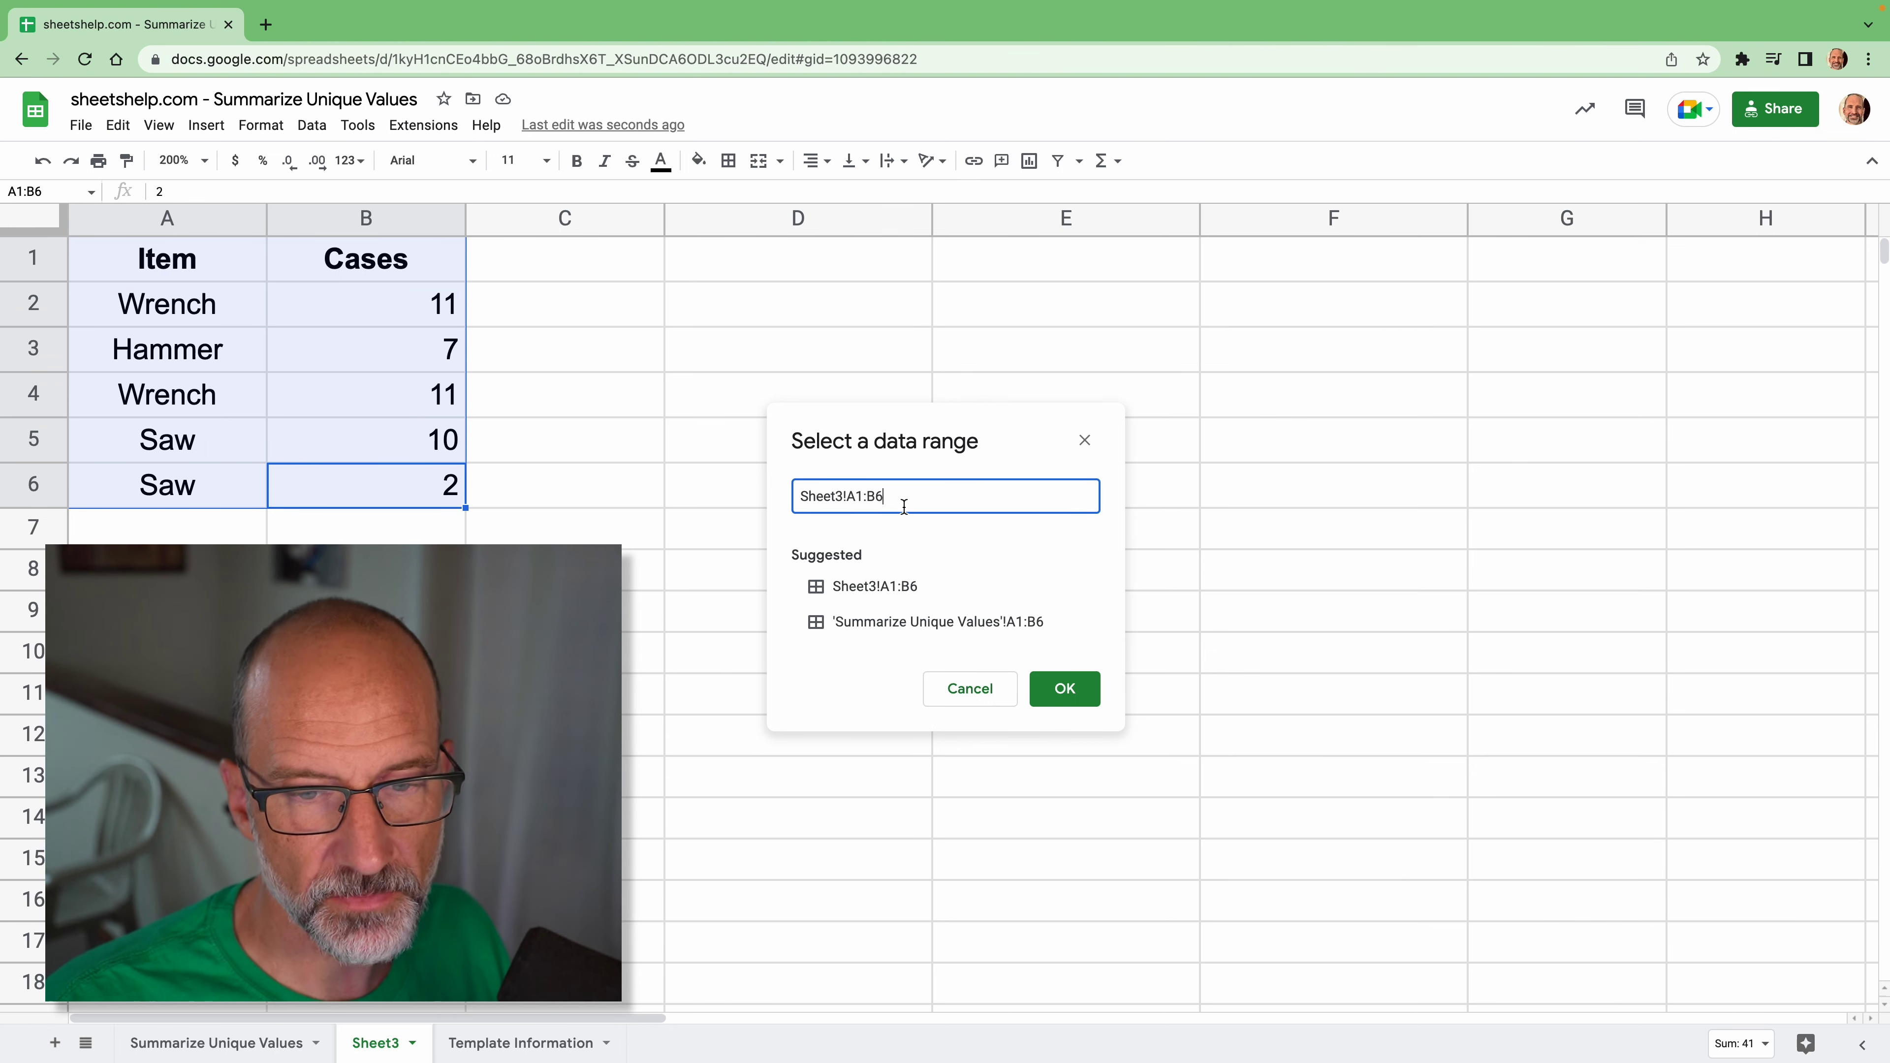
left_click(1063, 687)
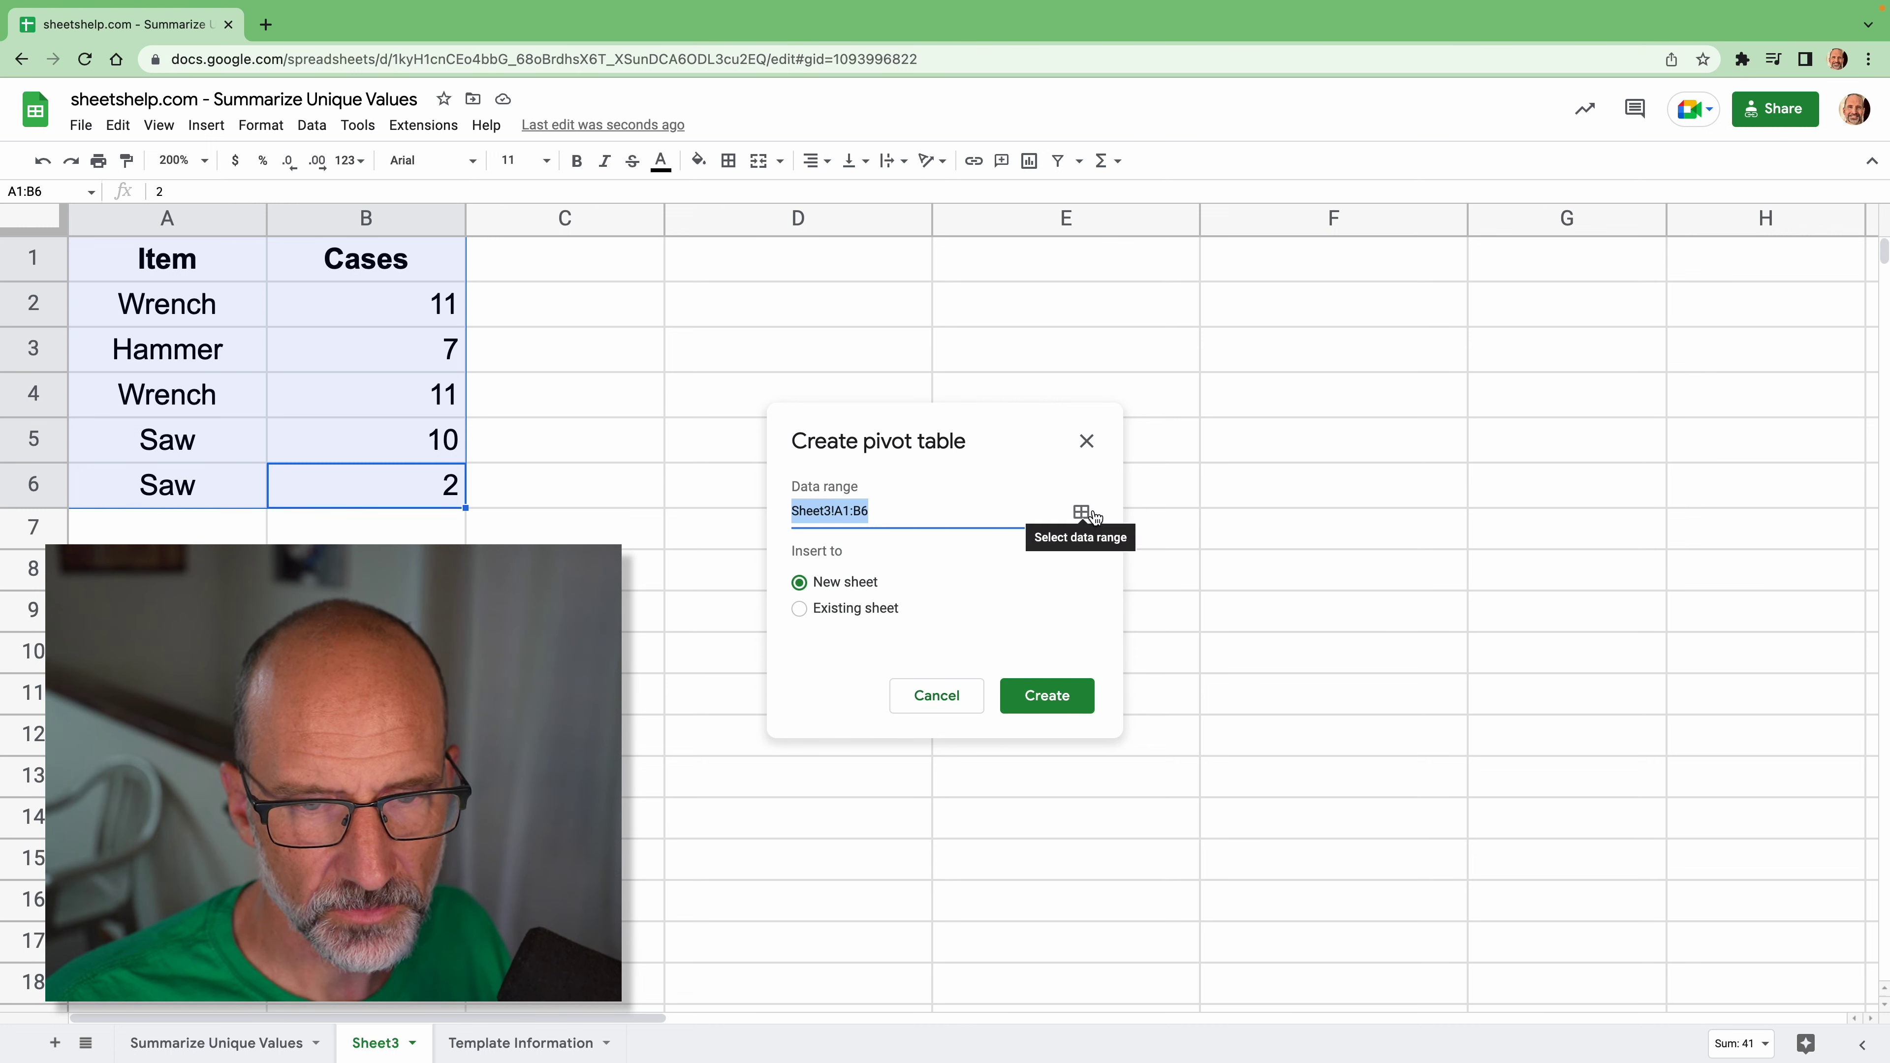
left_click(857, 611)
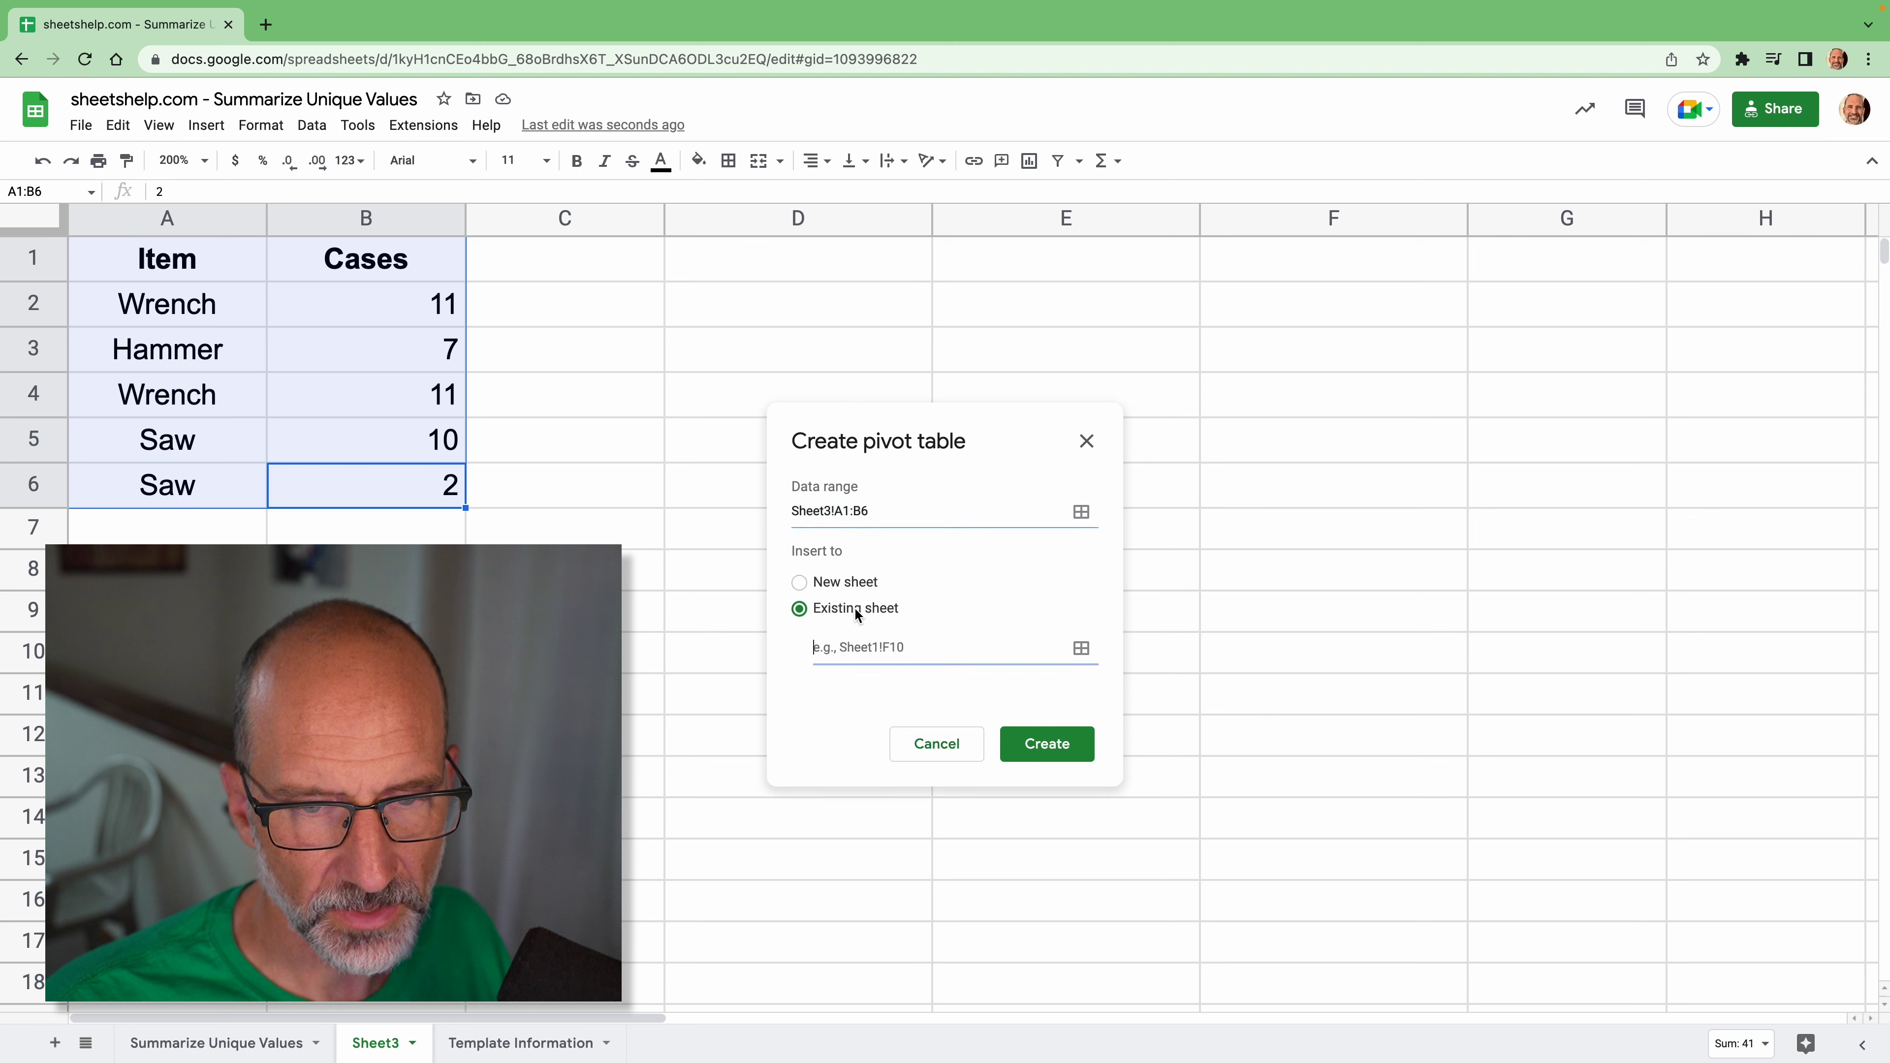
left_click(1081, 653)
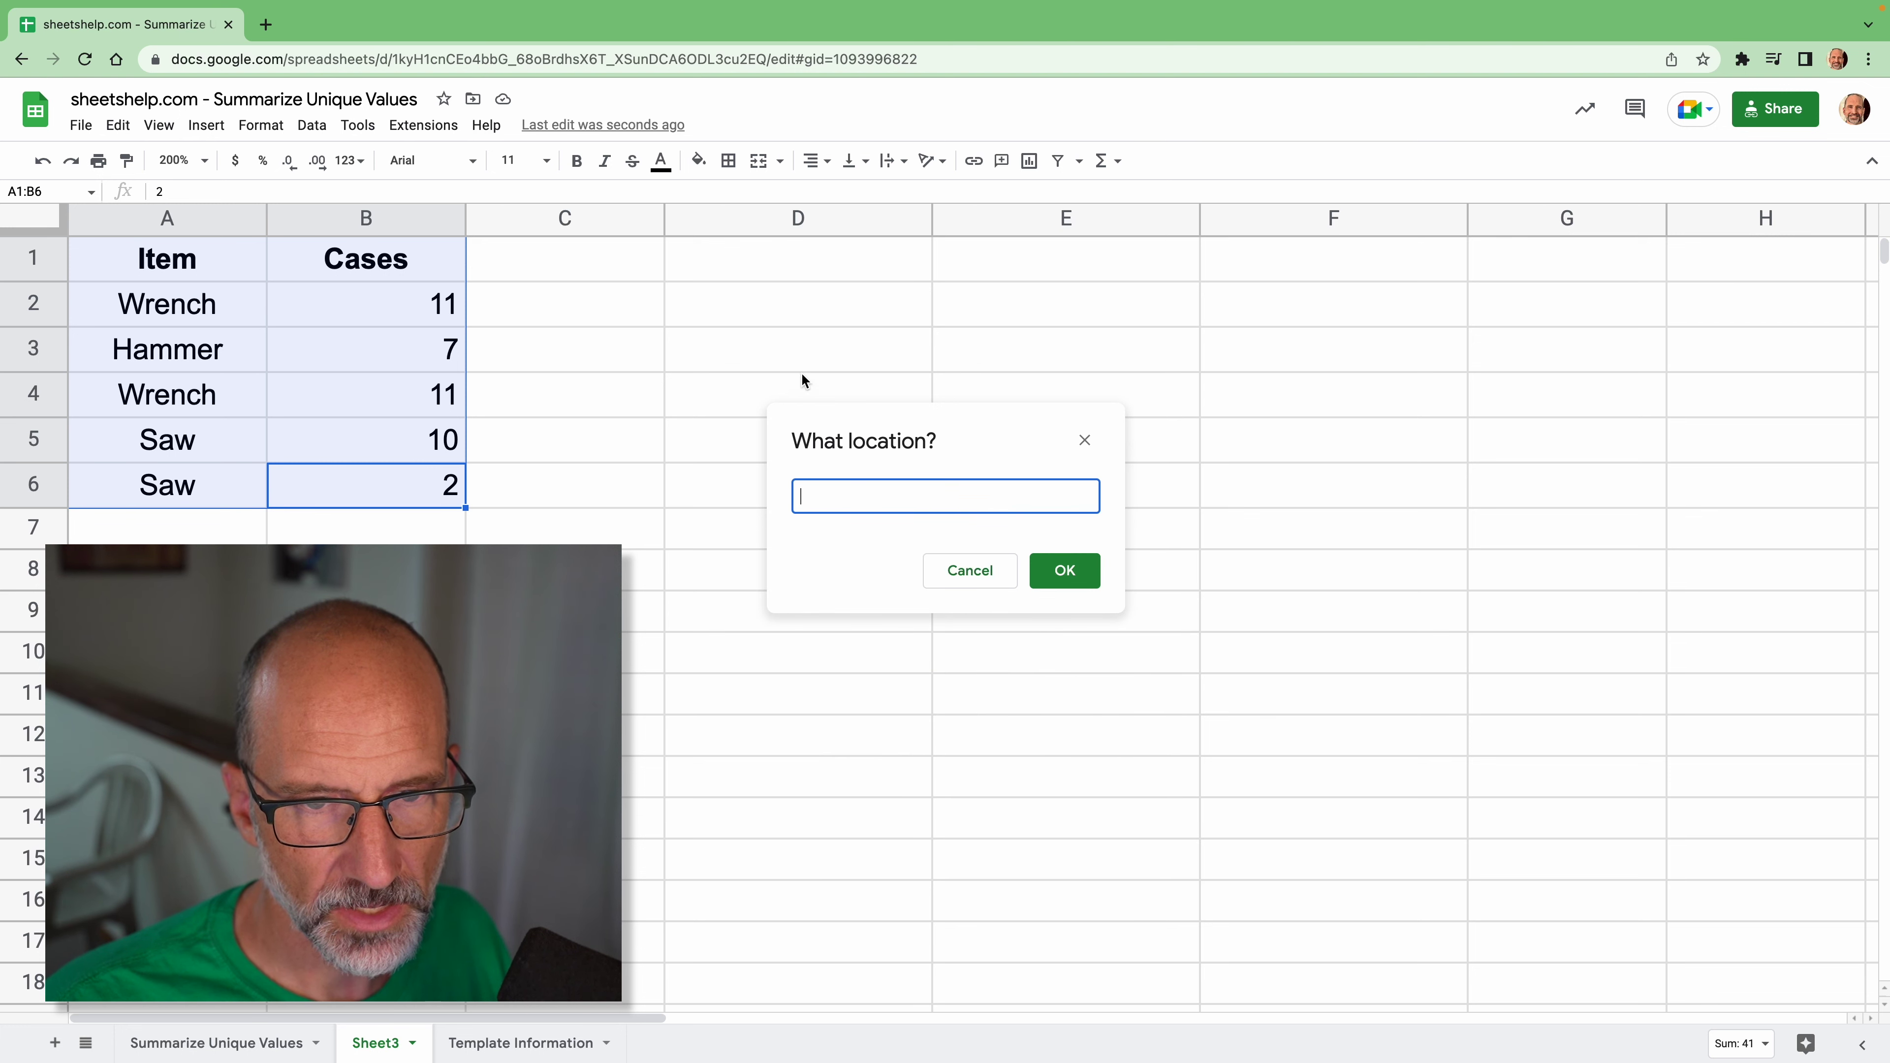
left_click(804, 348)
left_click(1067, 569)
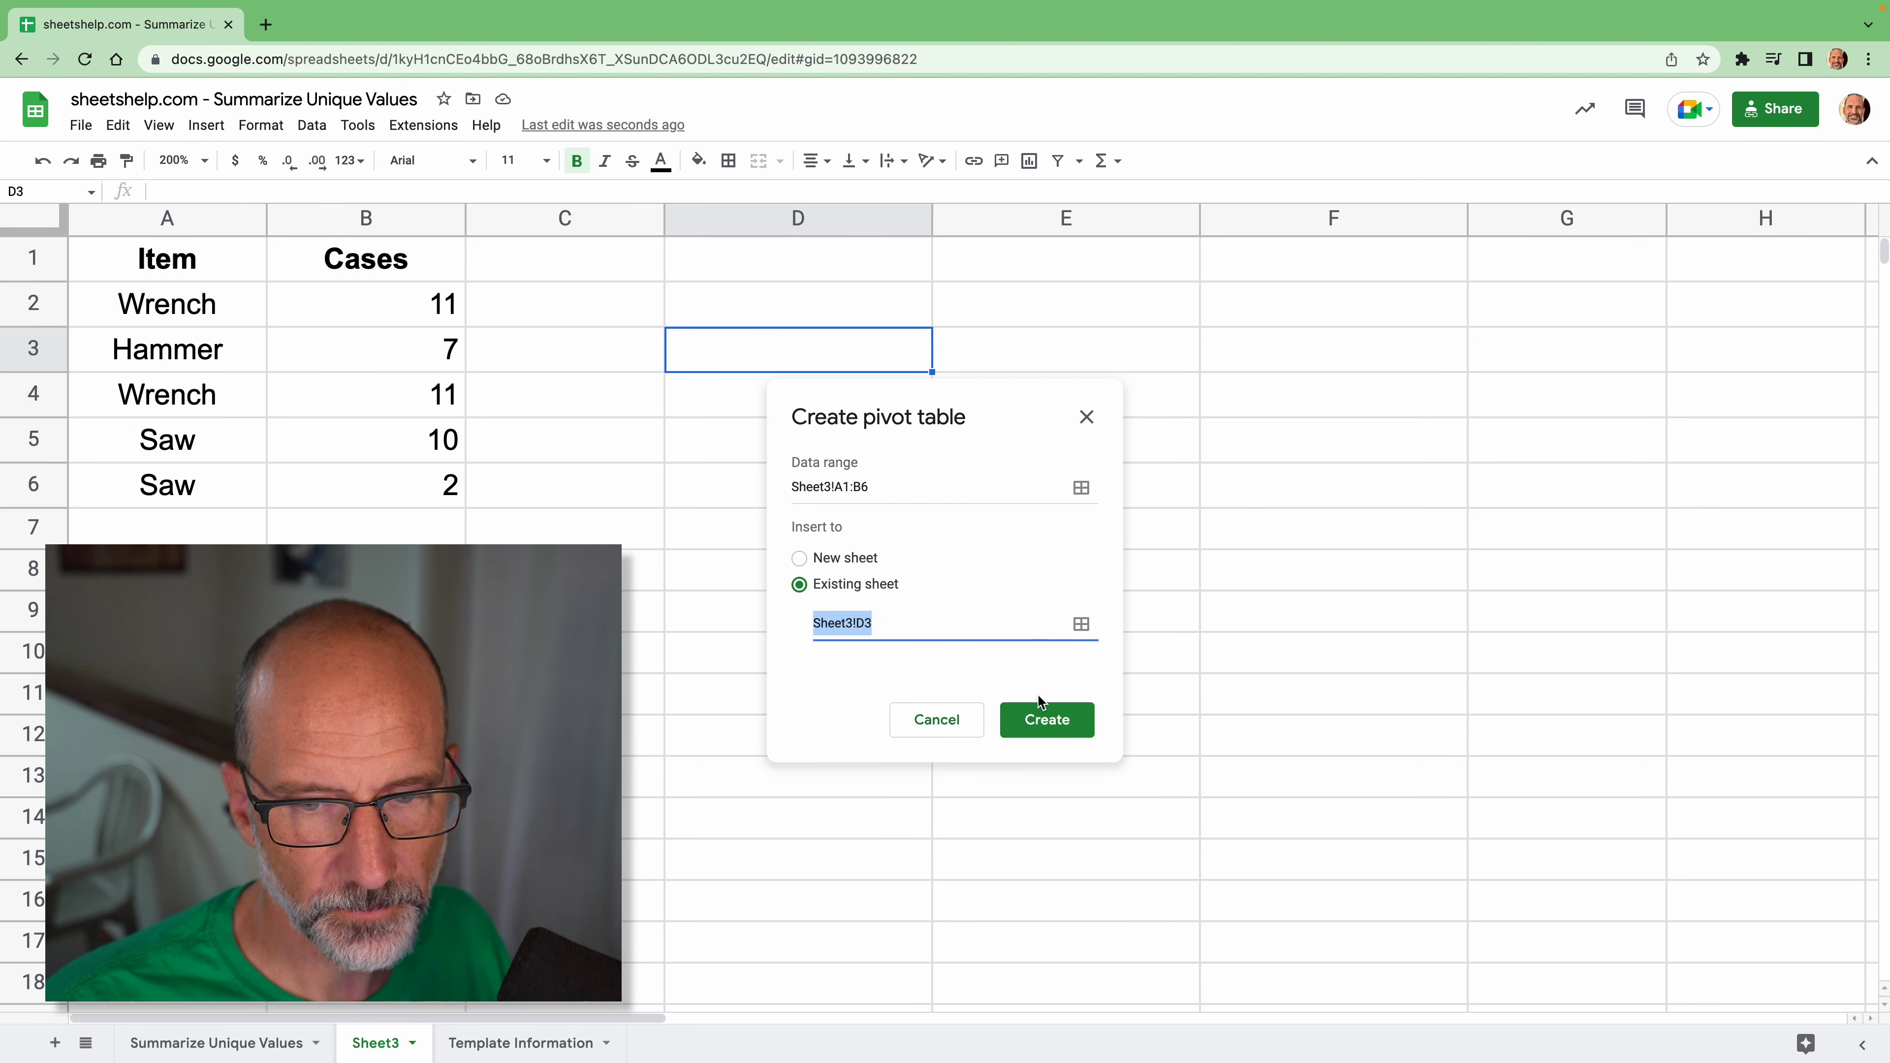
Create the pivot table at D3 with Item as rows and SUM of Cases as values
left_click(1043, 707)
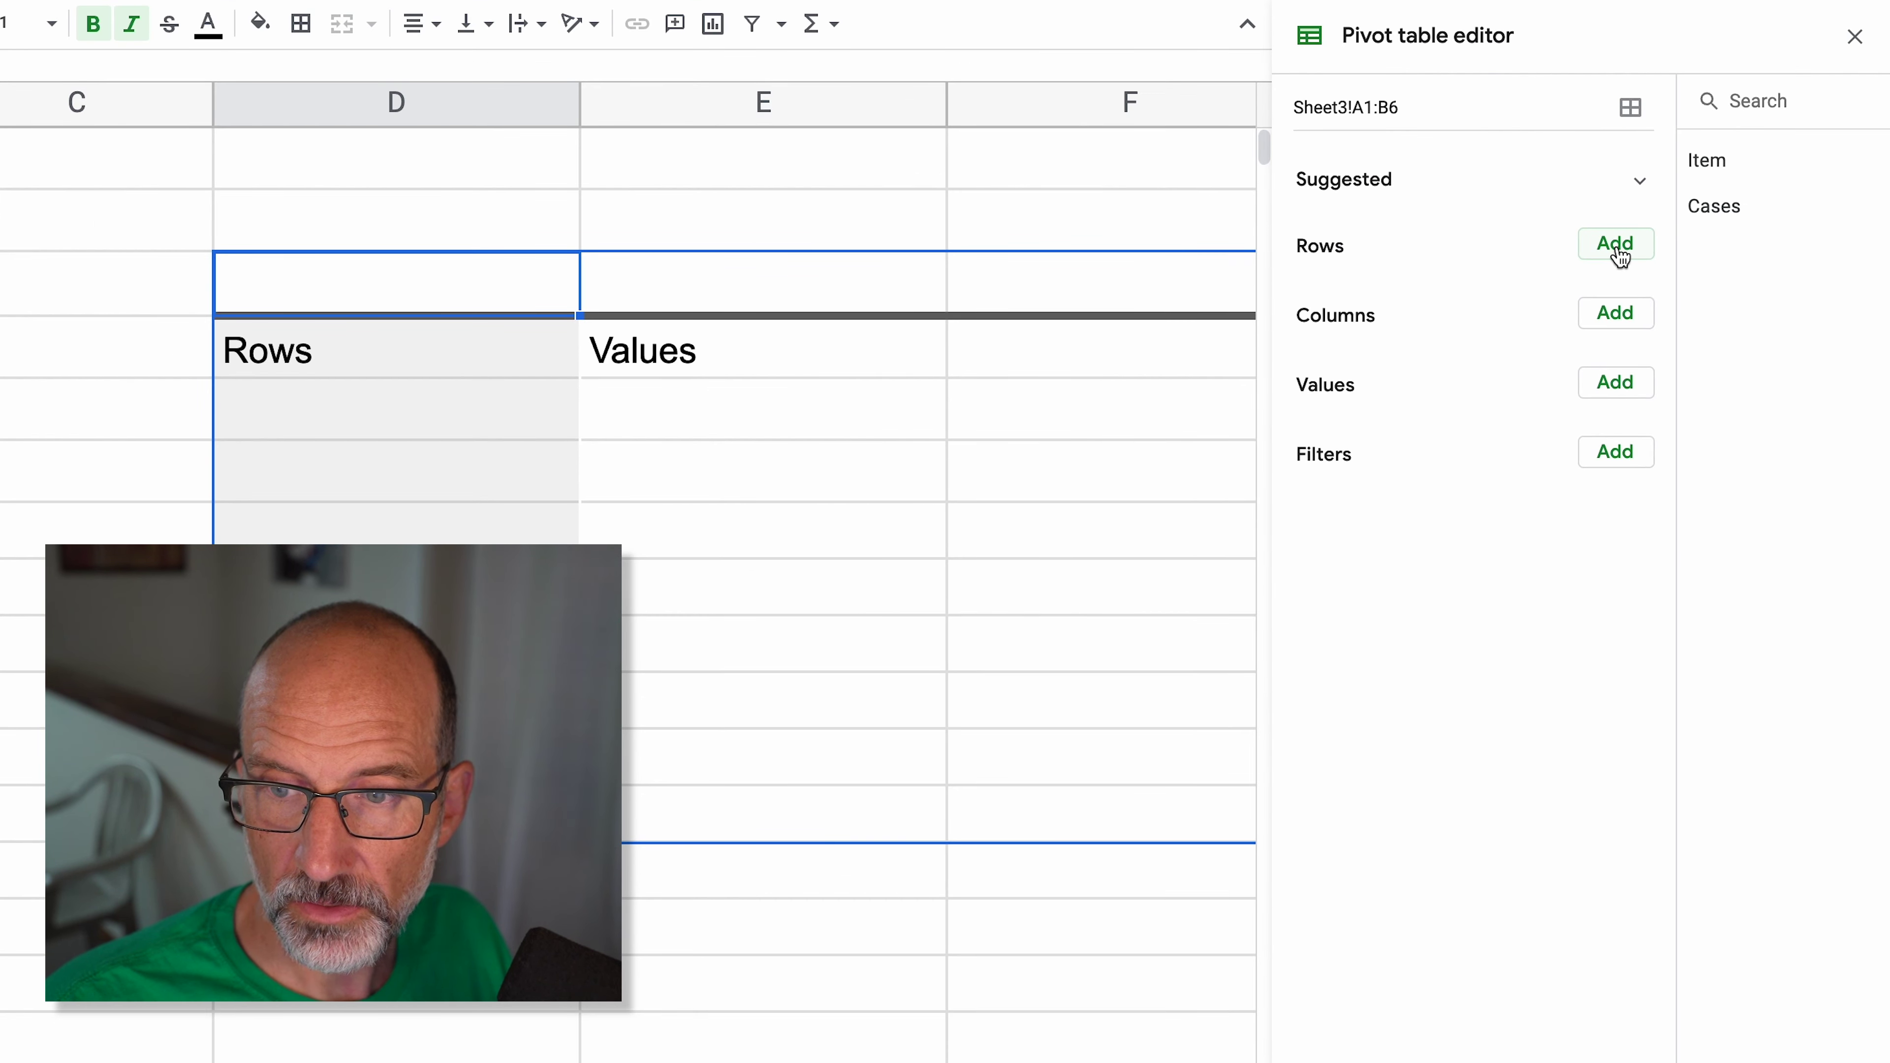
left_click(1618, 253)
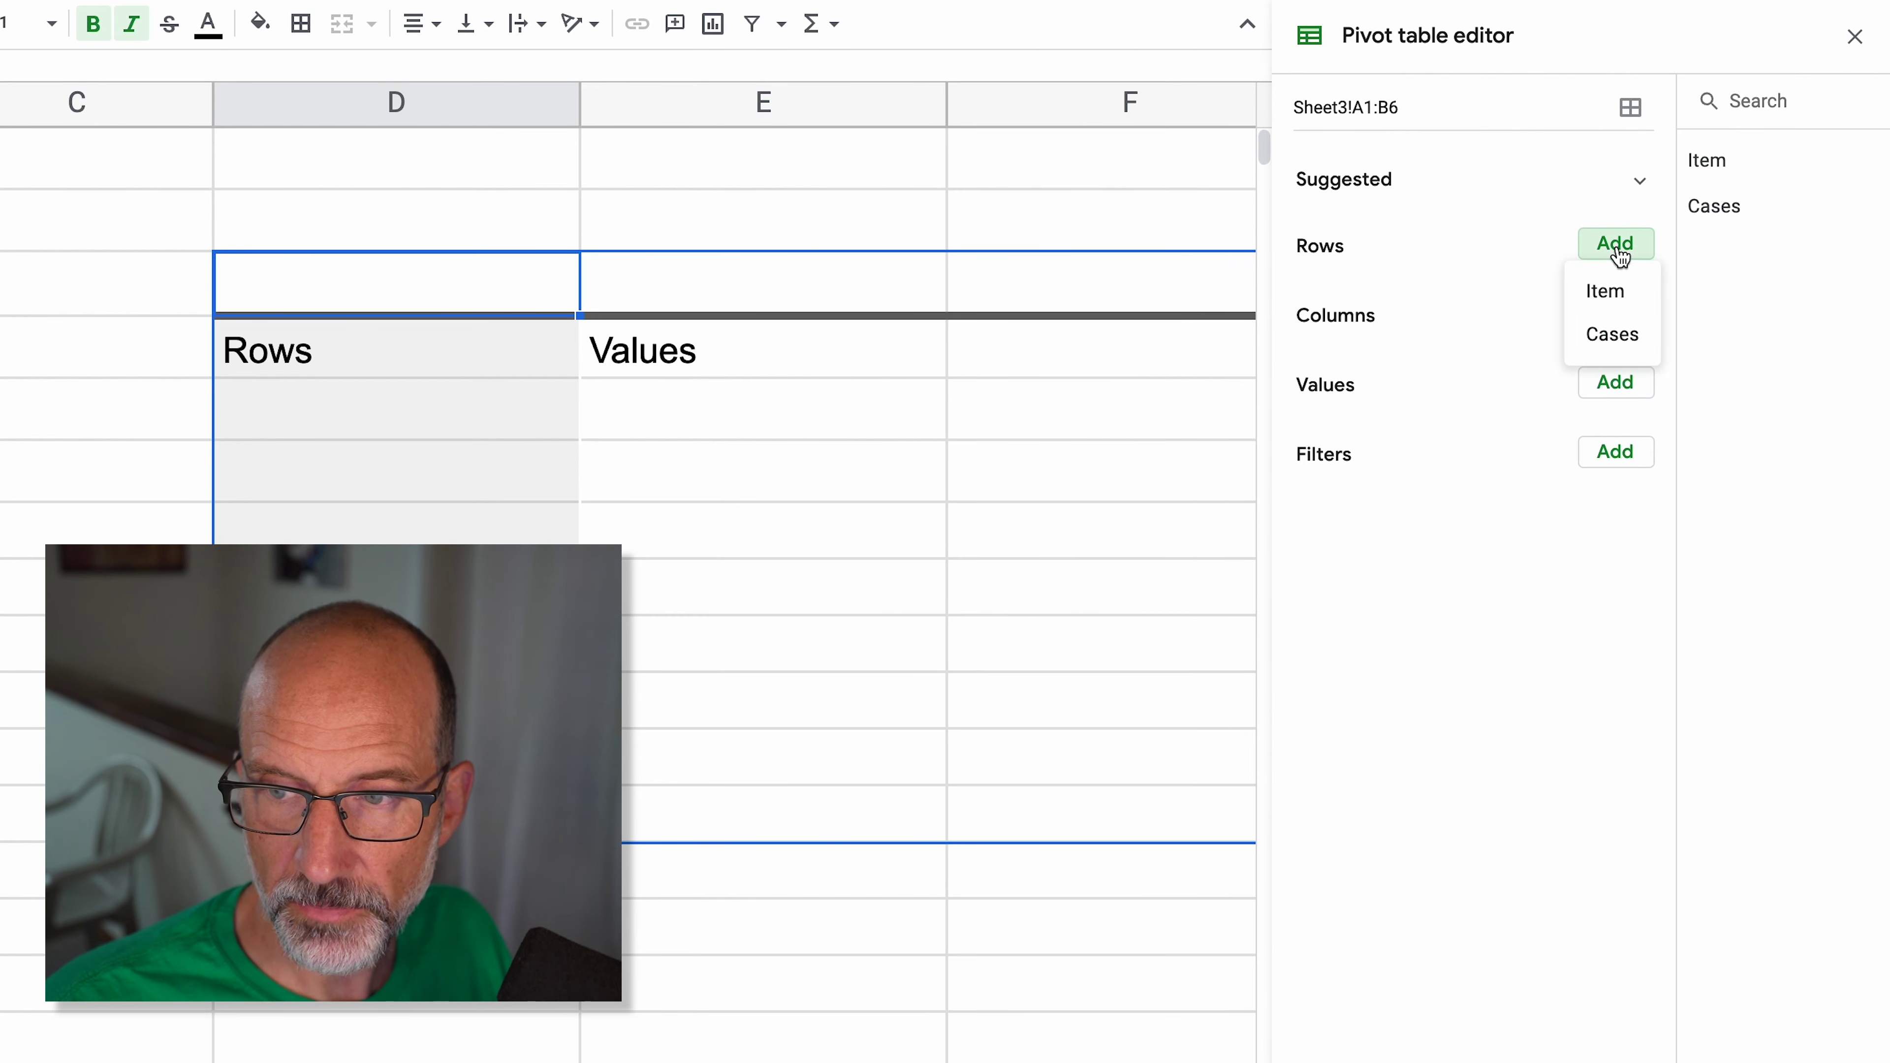
left_click(1613, 286)
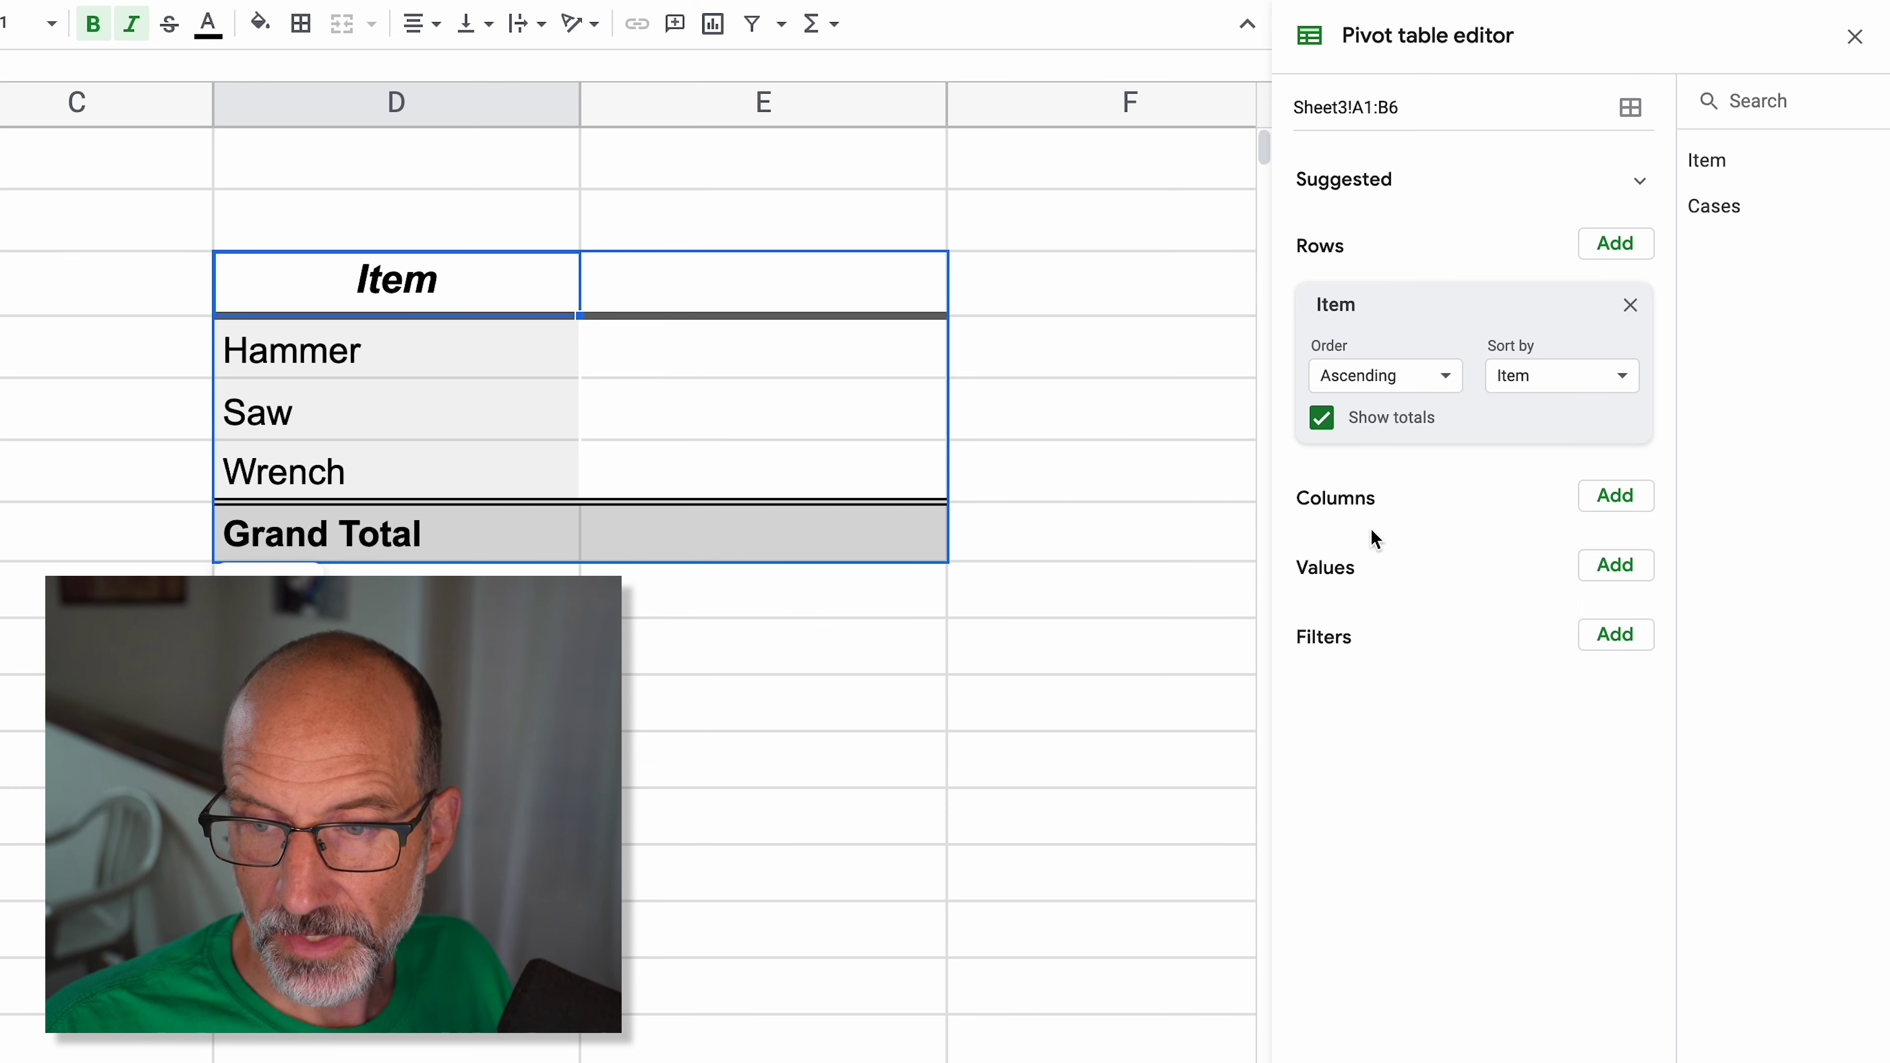
left_click(1612, 568)
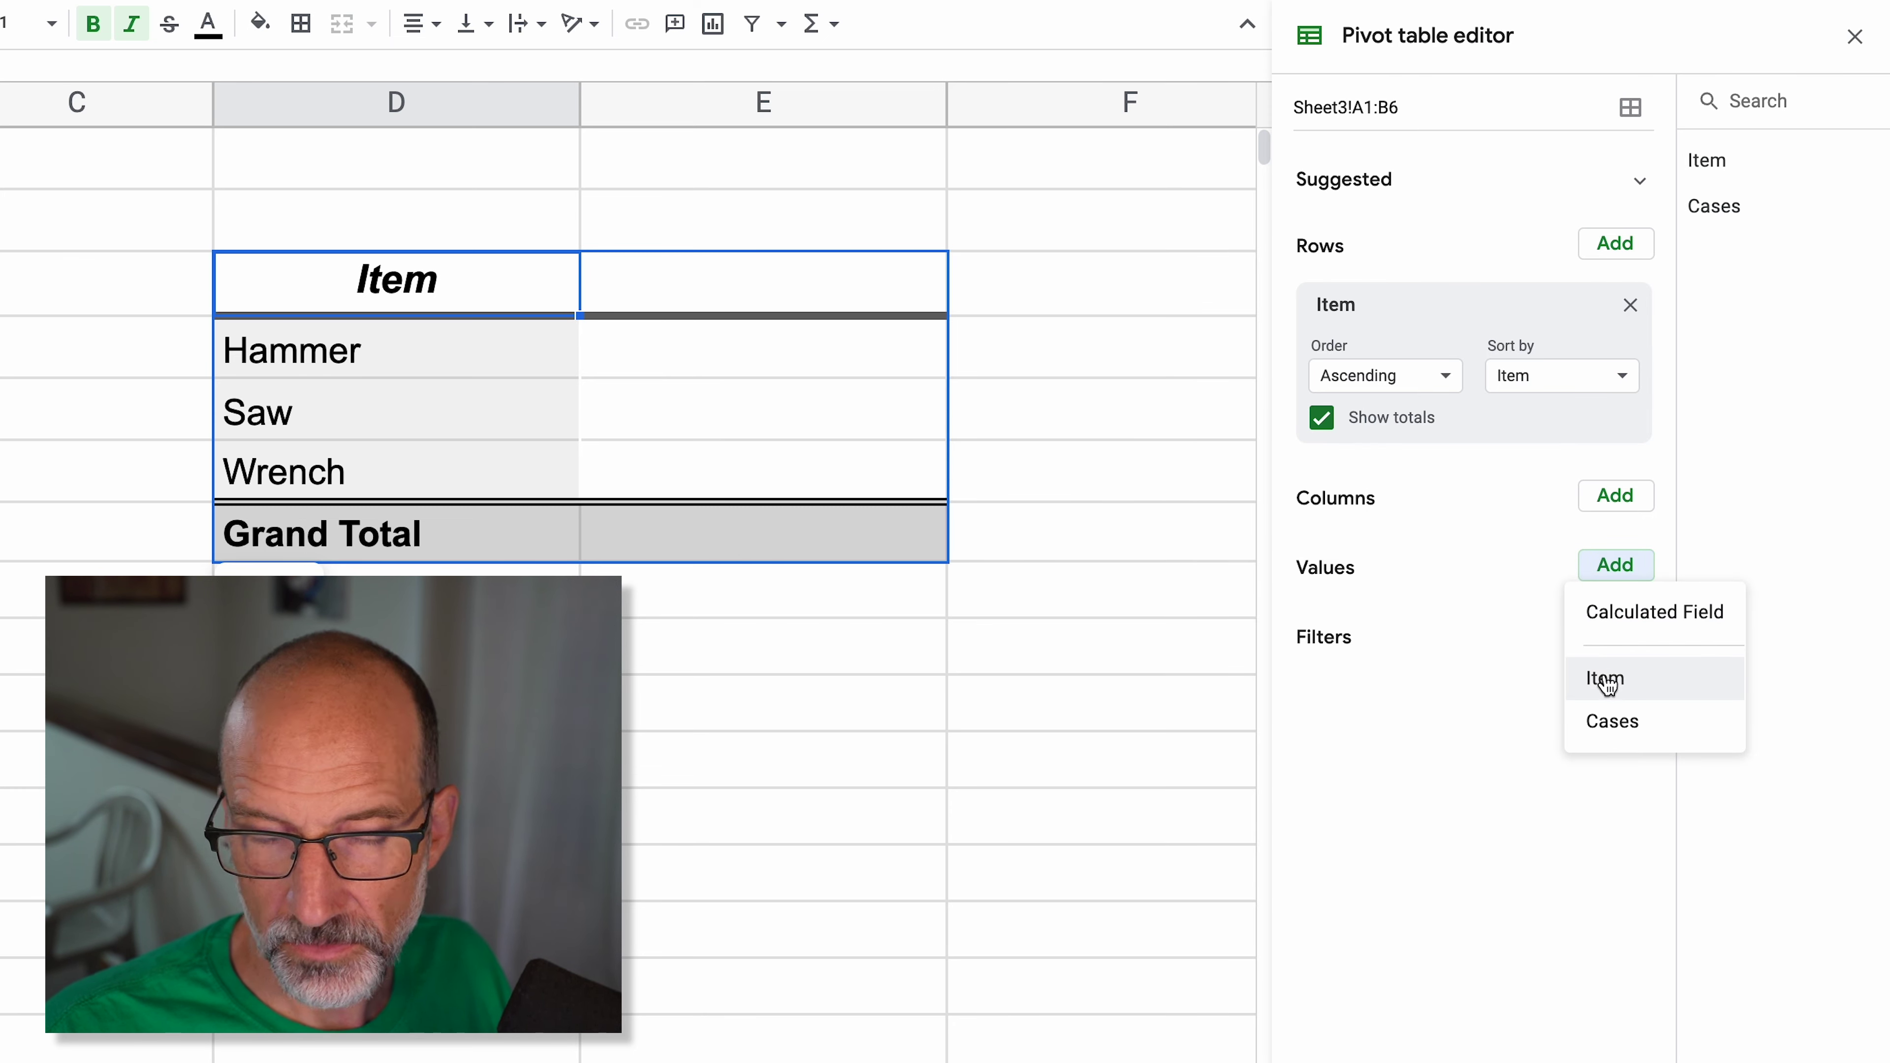
left_click(1608, 719)
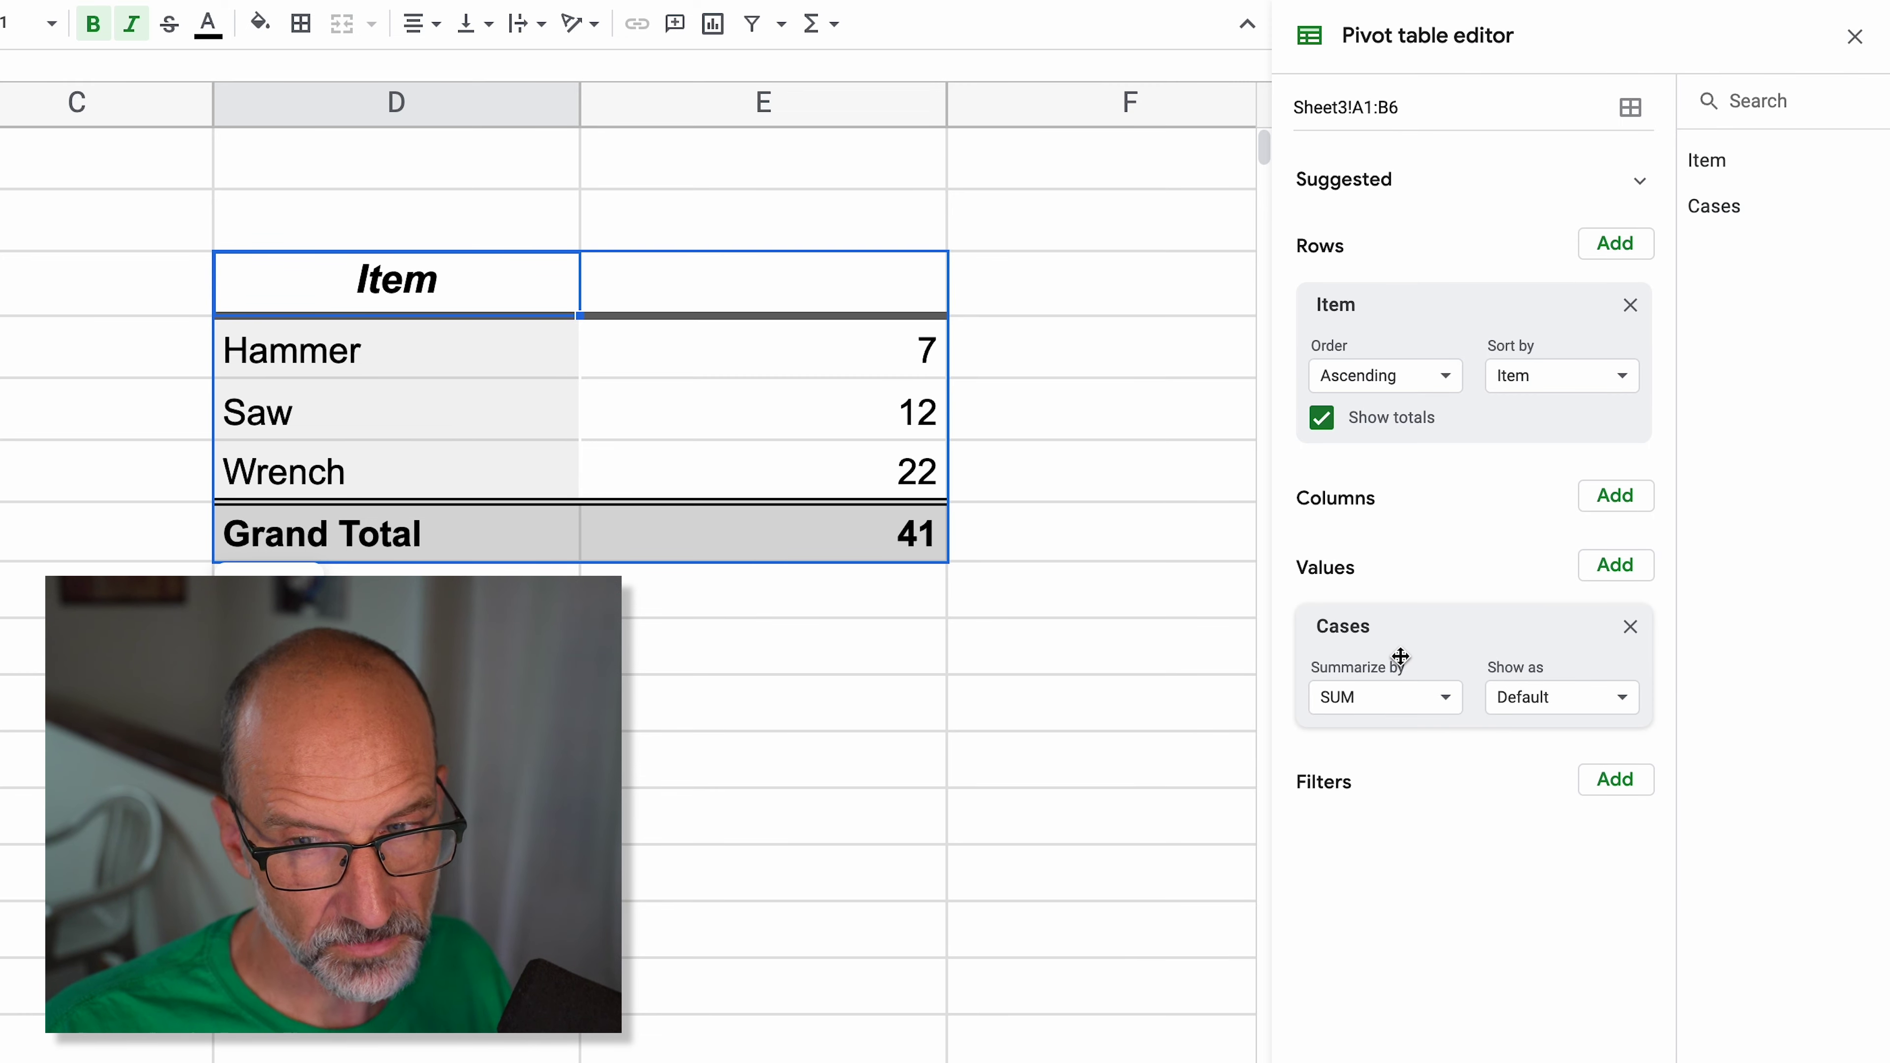
Add Cases as a second value summarized by COUNT
left_click(1602, 571)
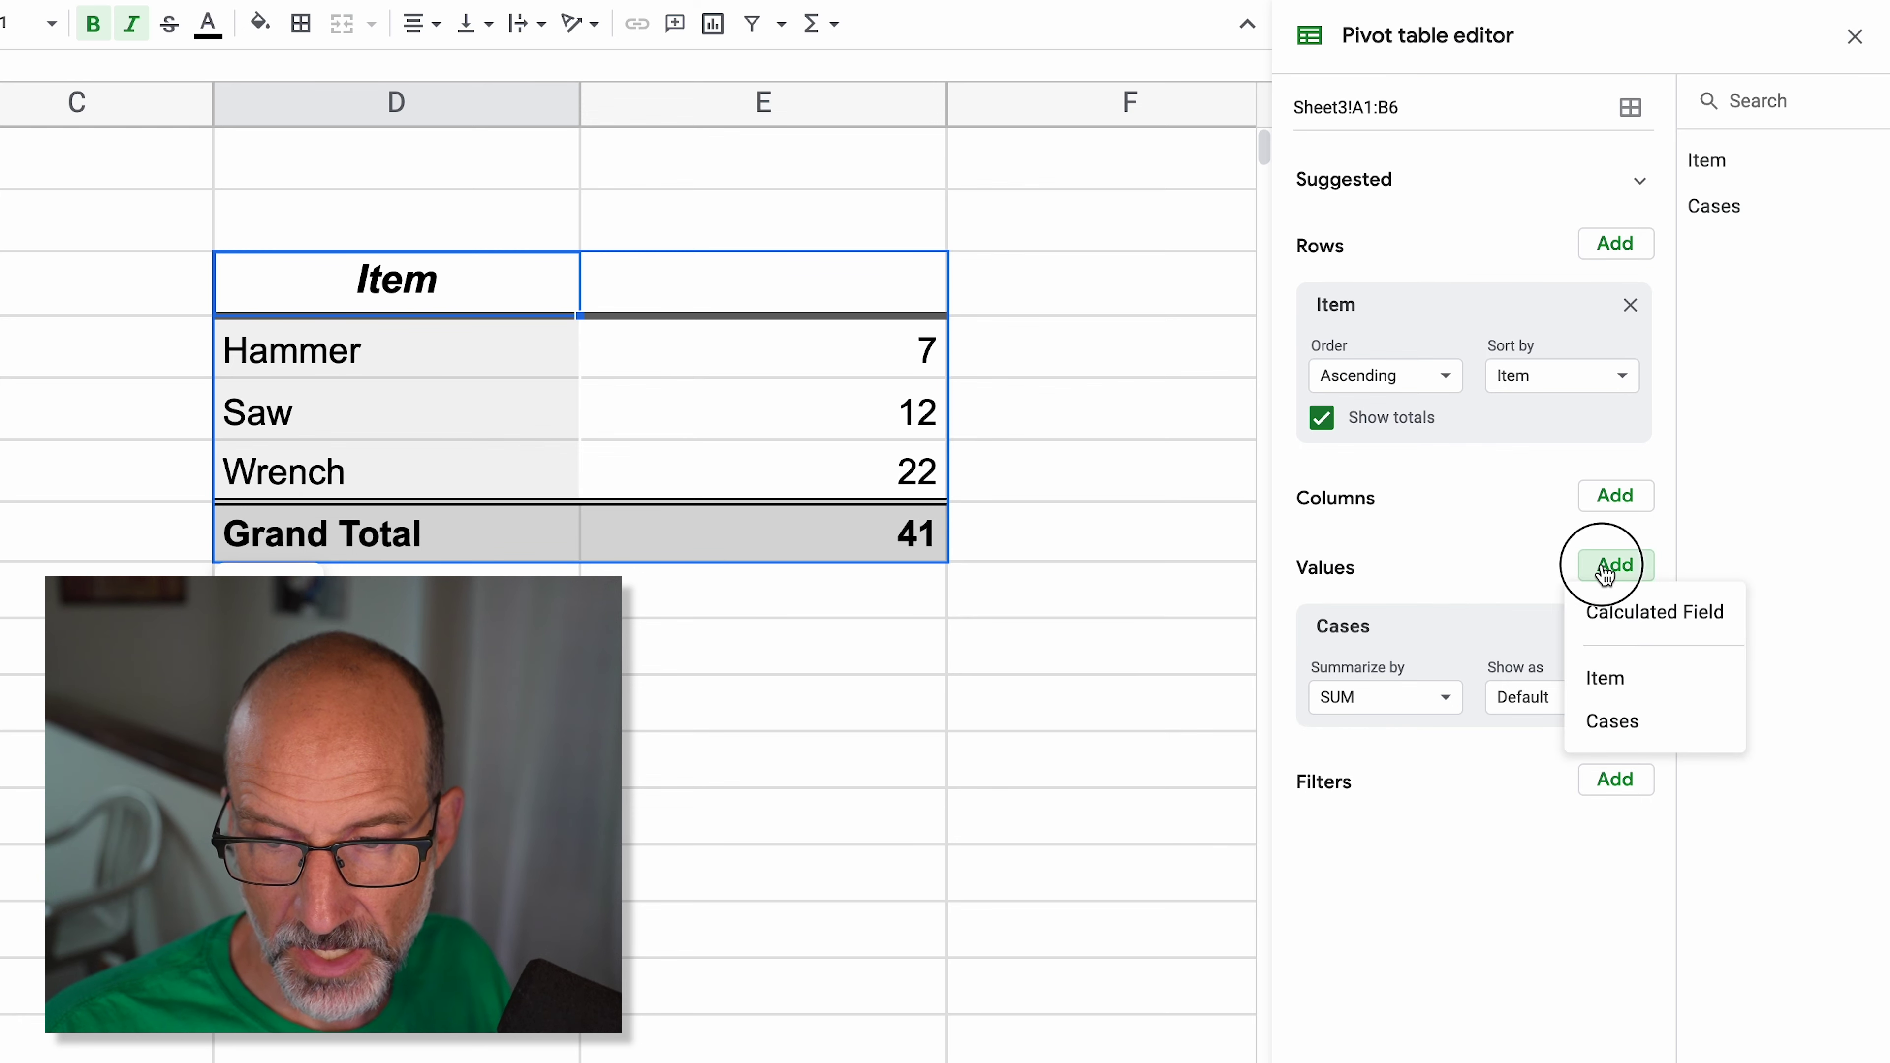
left_click(1625, 721)
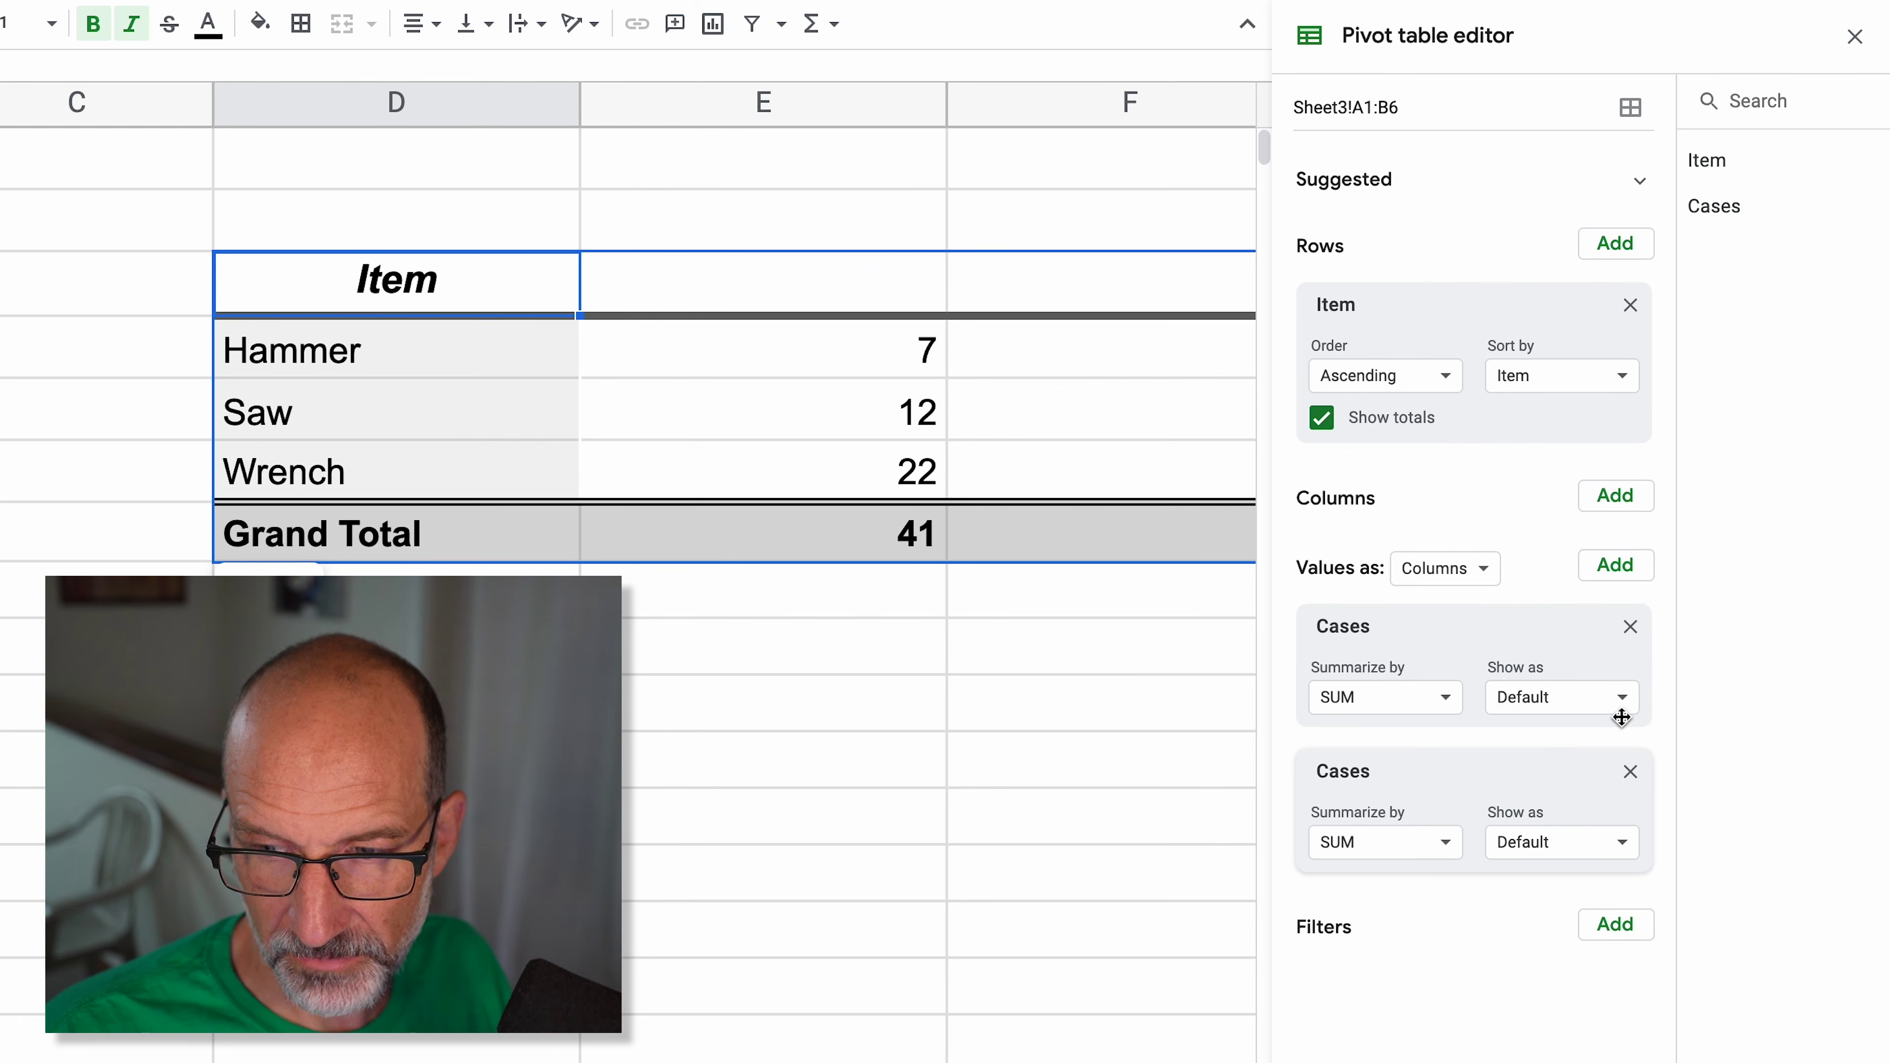
left_click(1426, 844)
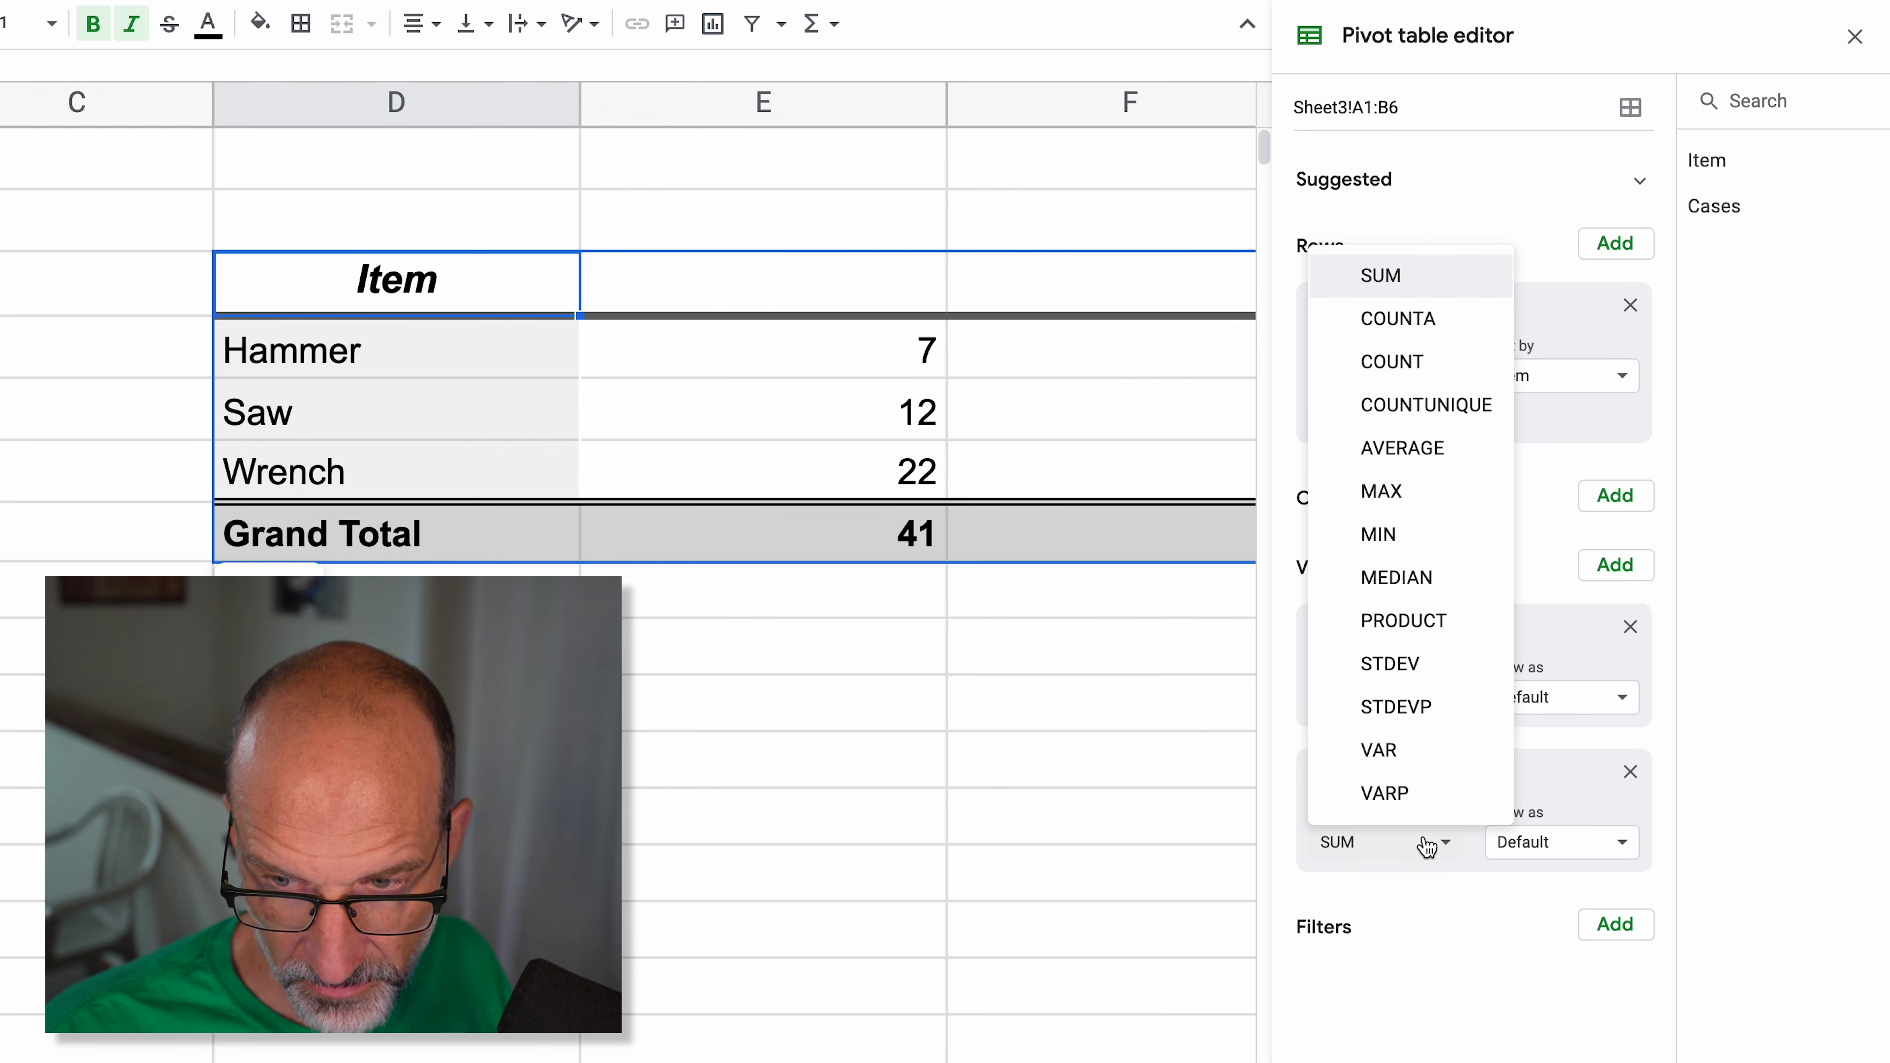
left_click(1399, 363)
left_click(821, 792)
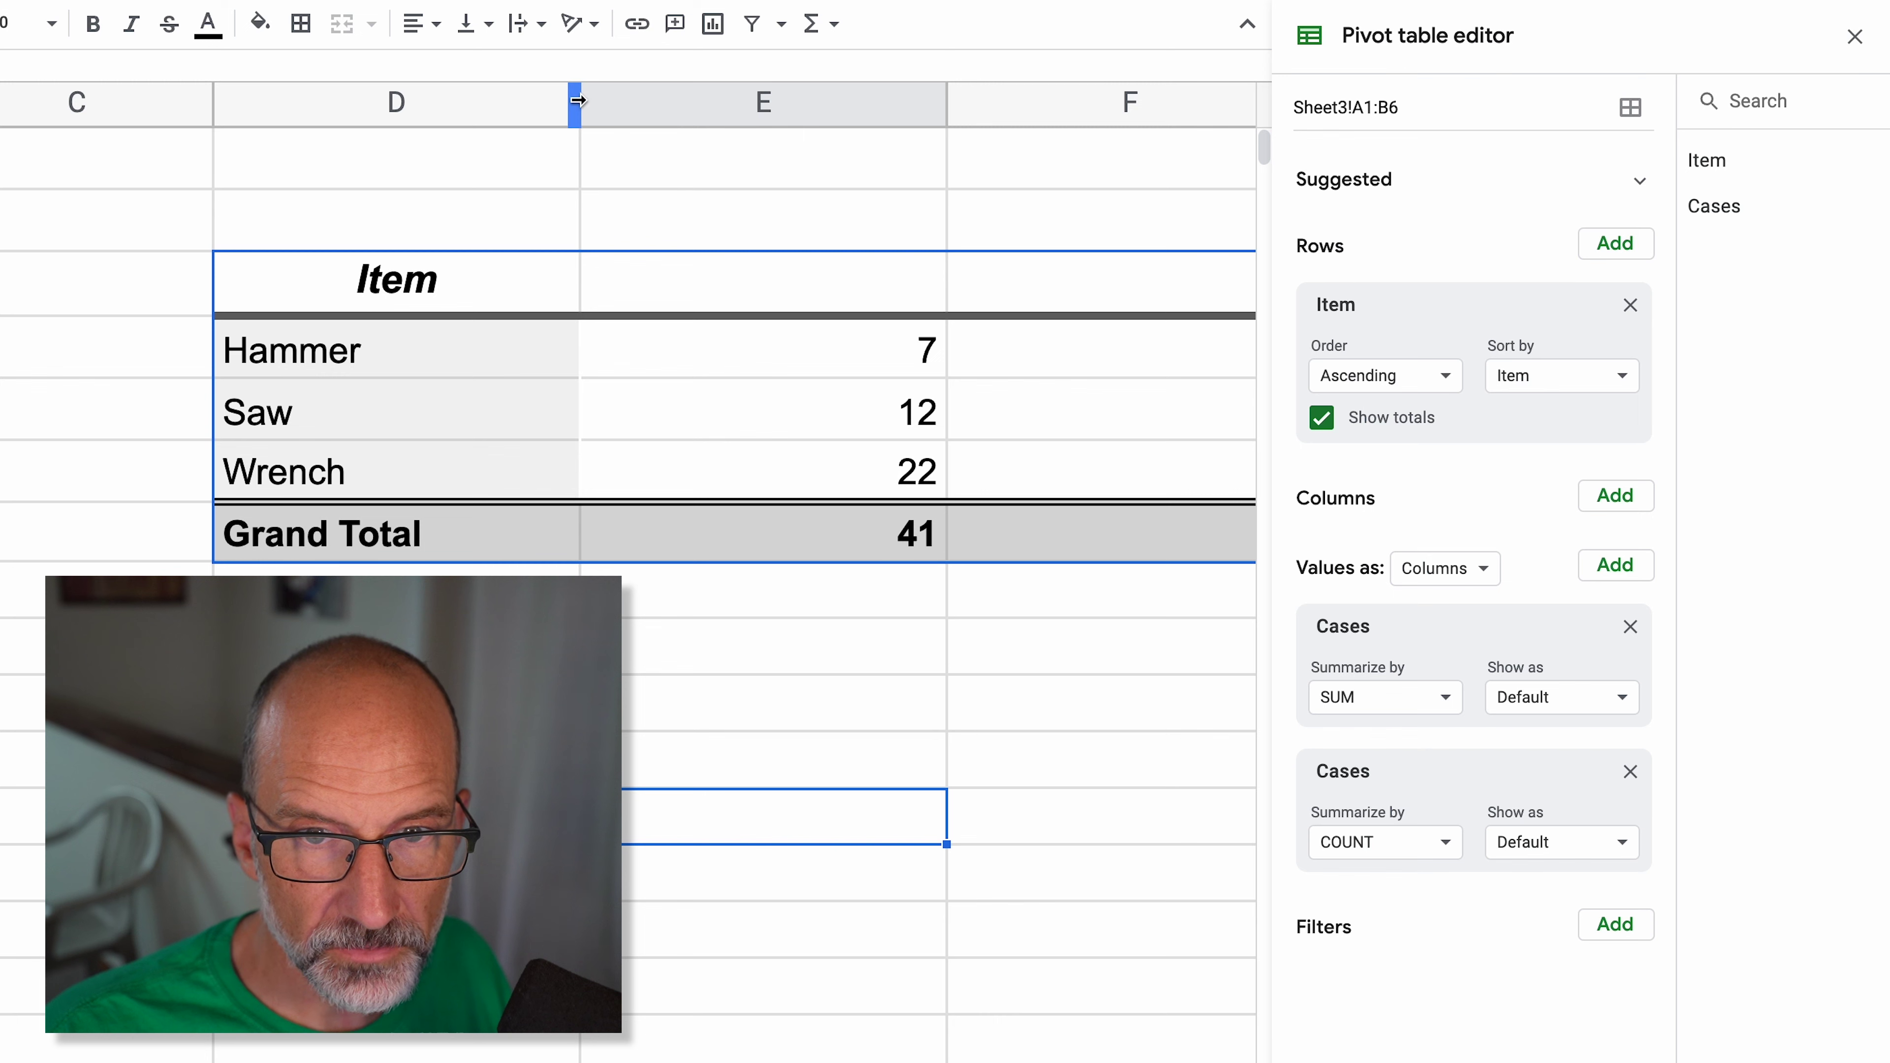
Narrow column D and point out the pivot totals, Saw 12 and Hammer 7
left_click_drag(577, 100, 461, 100)
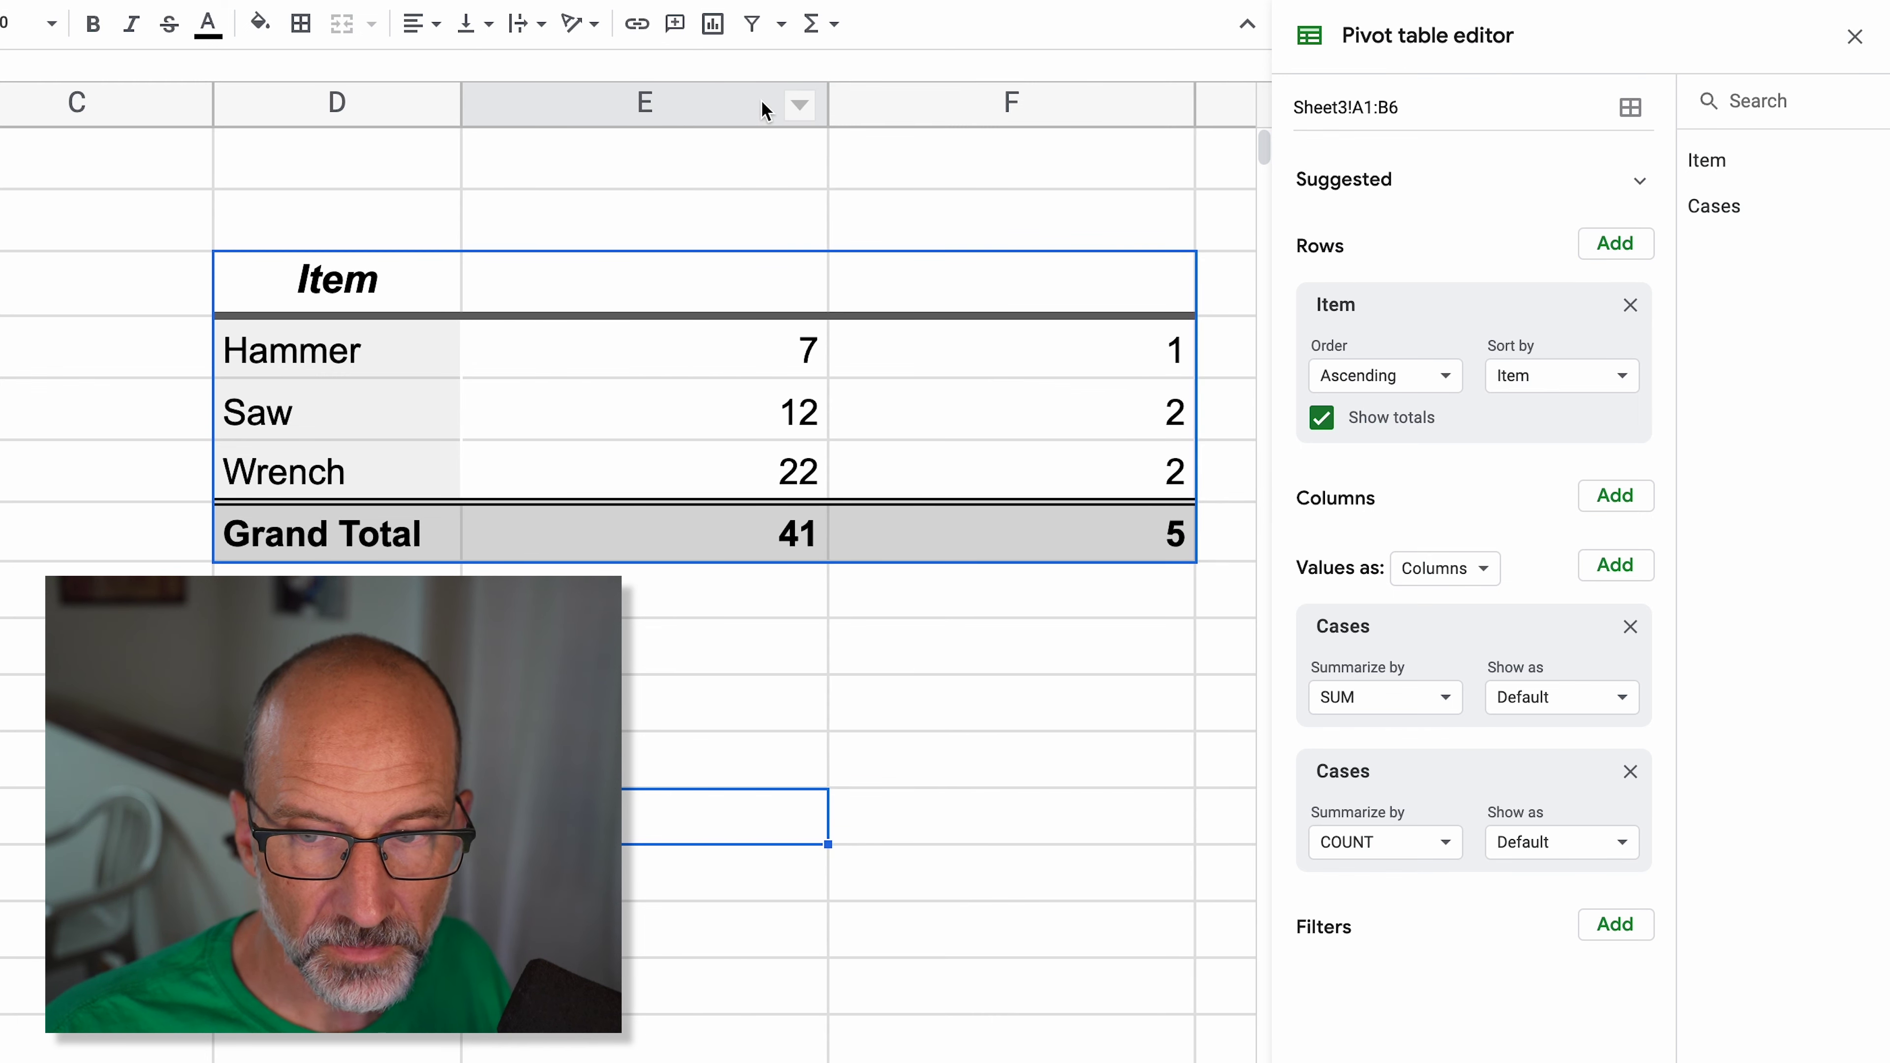
left_click(744, 411)
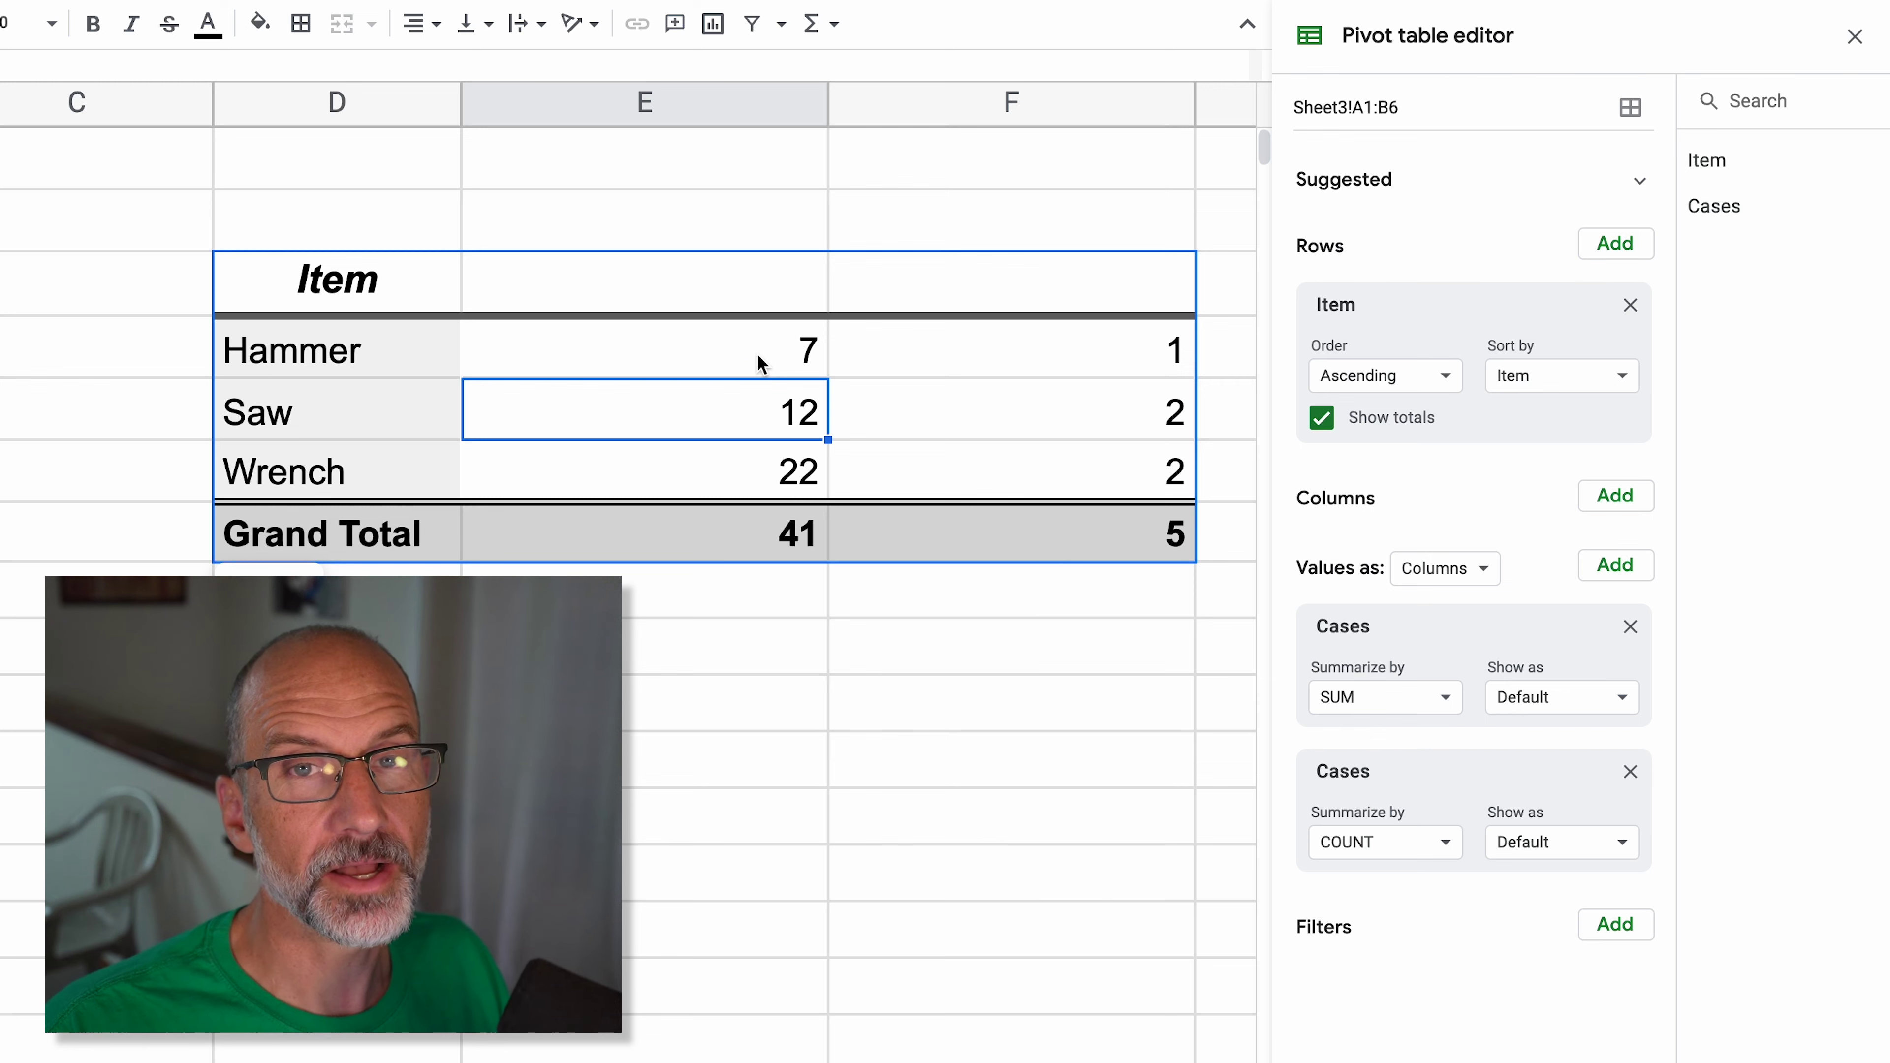
left_click(554, 341)
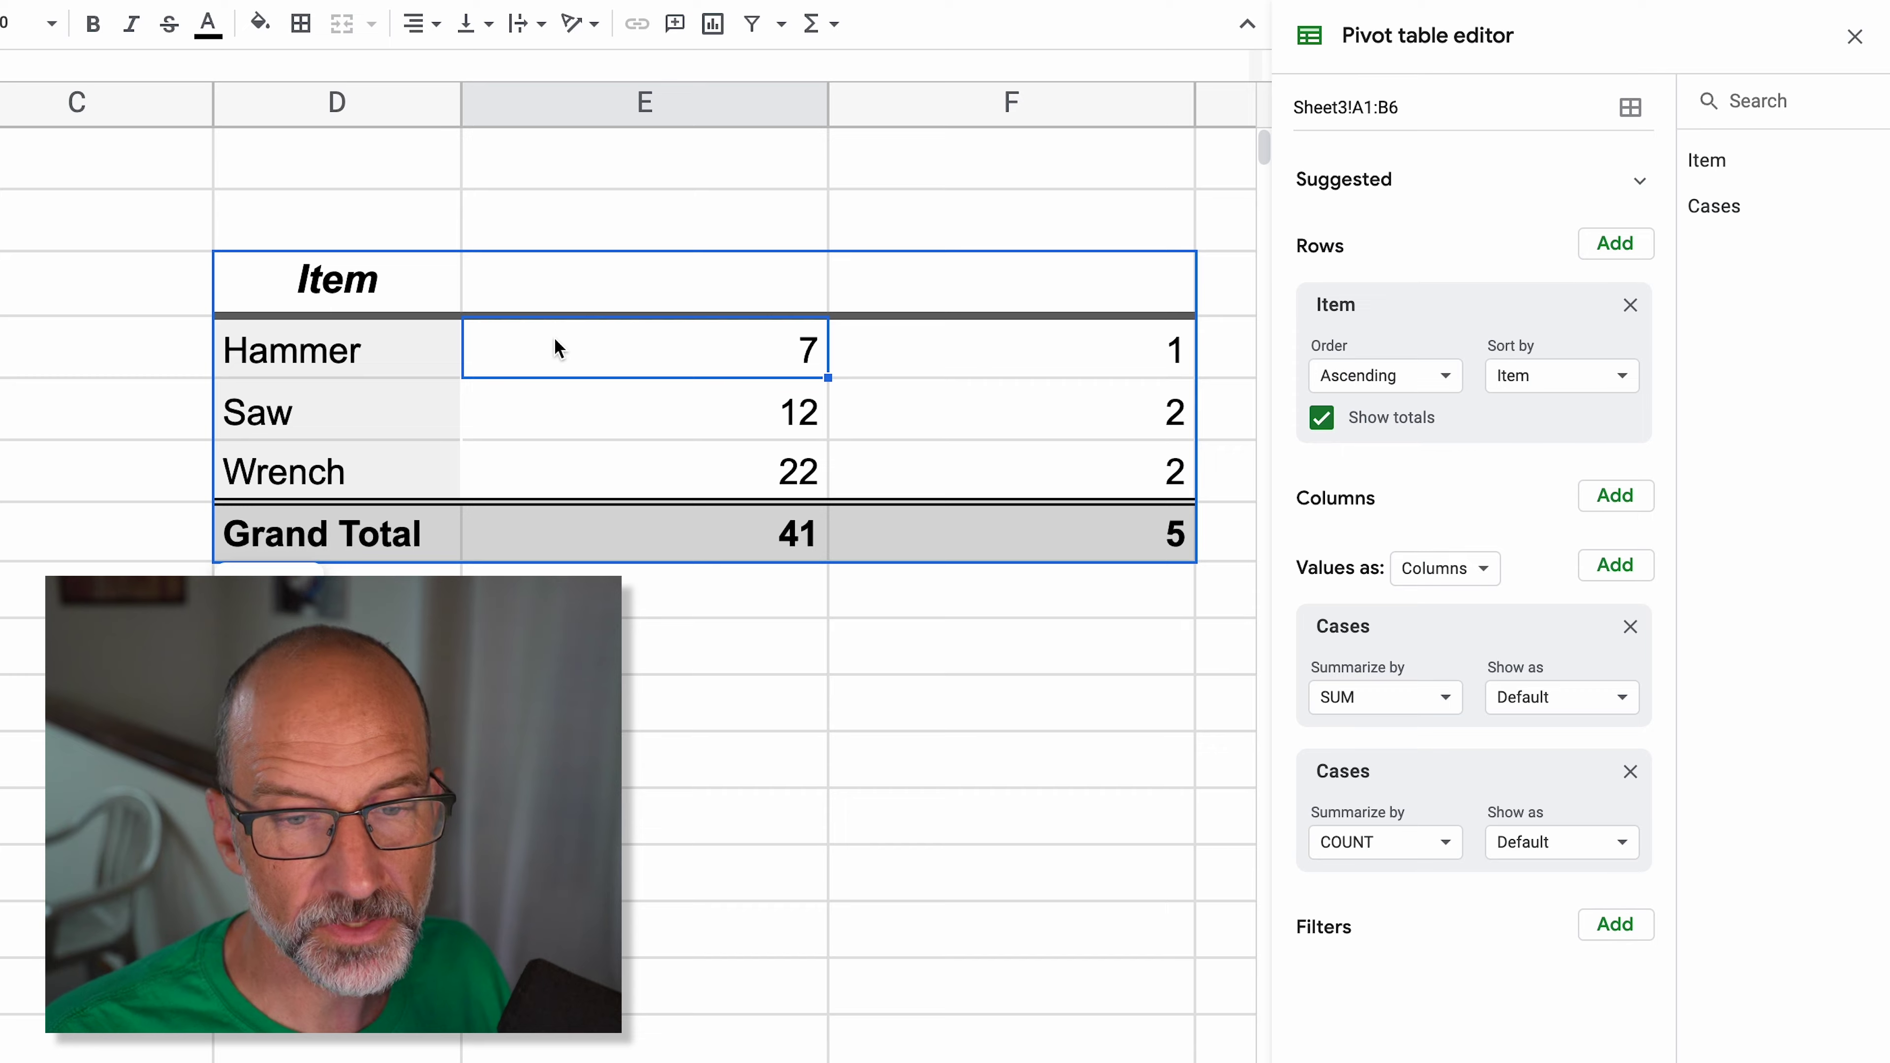
left_click(580, 412)
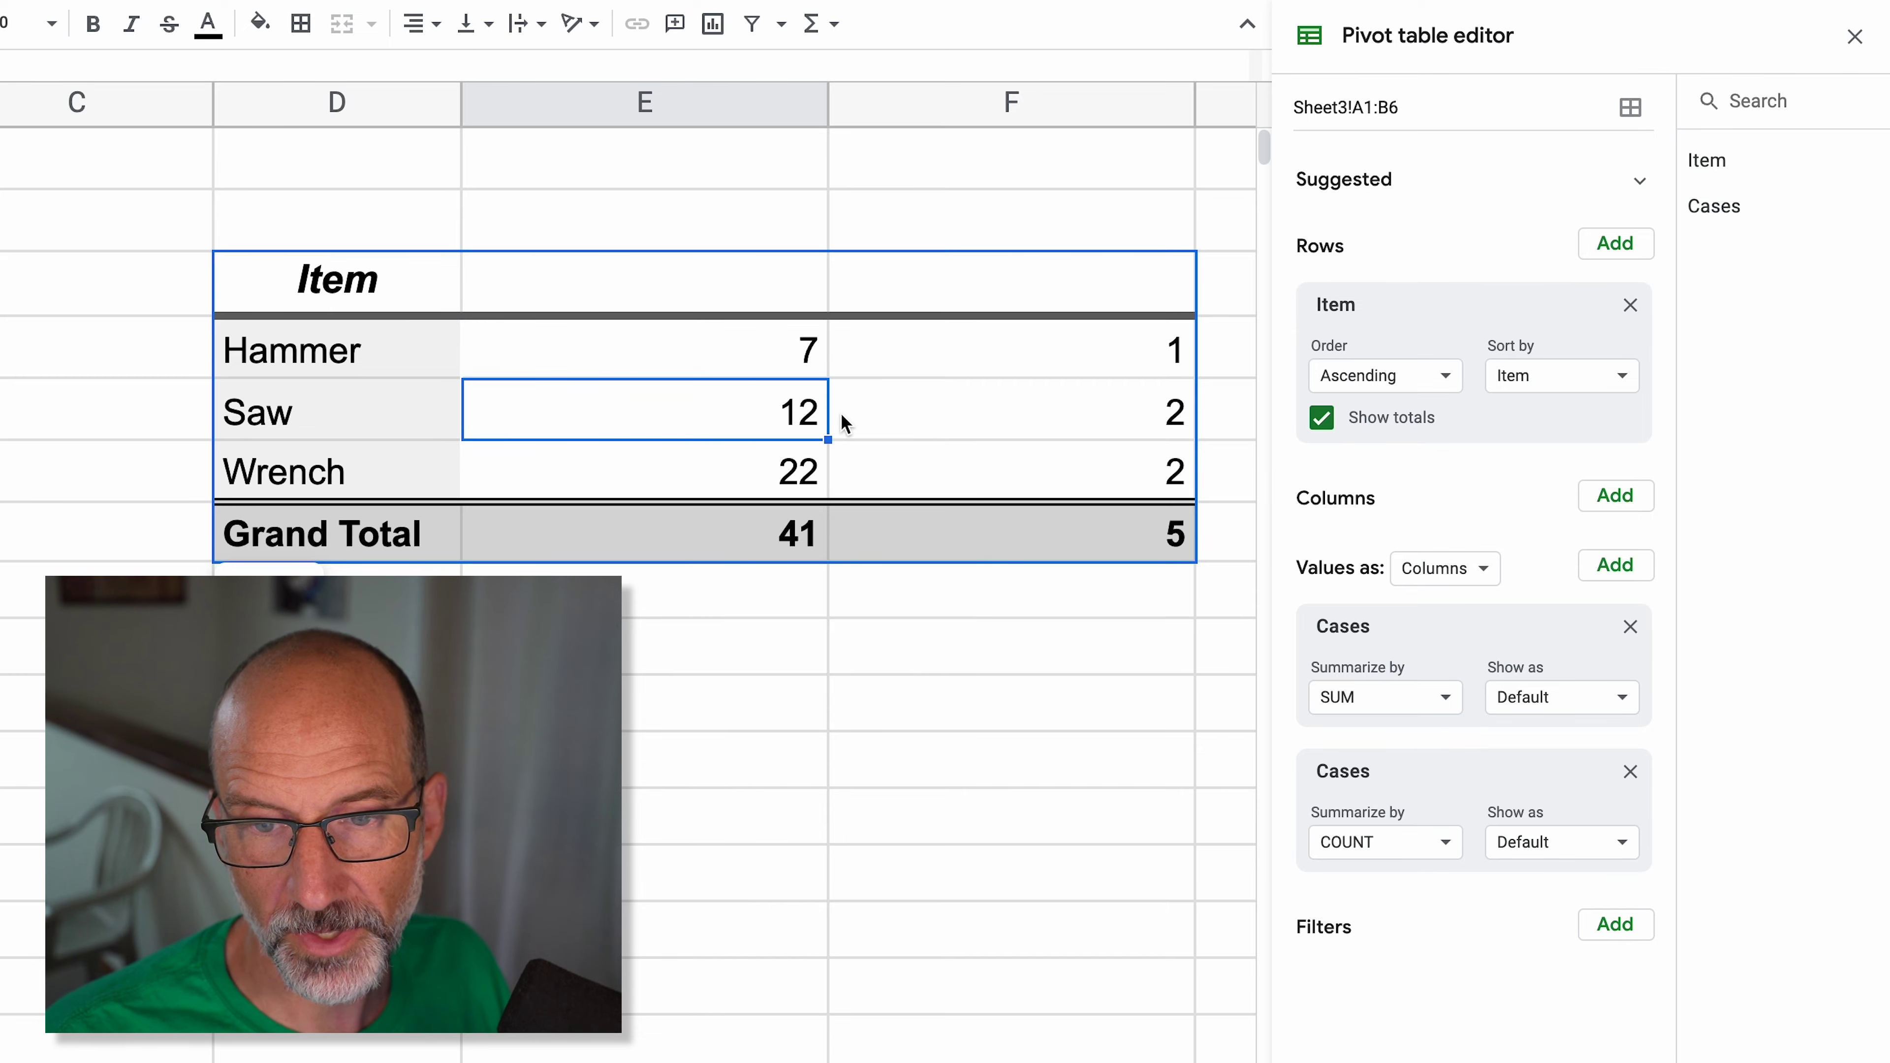
left_click(670, 353)
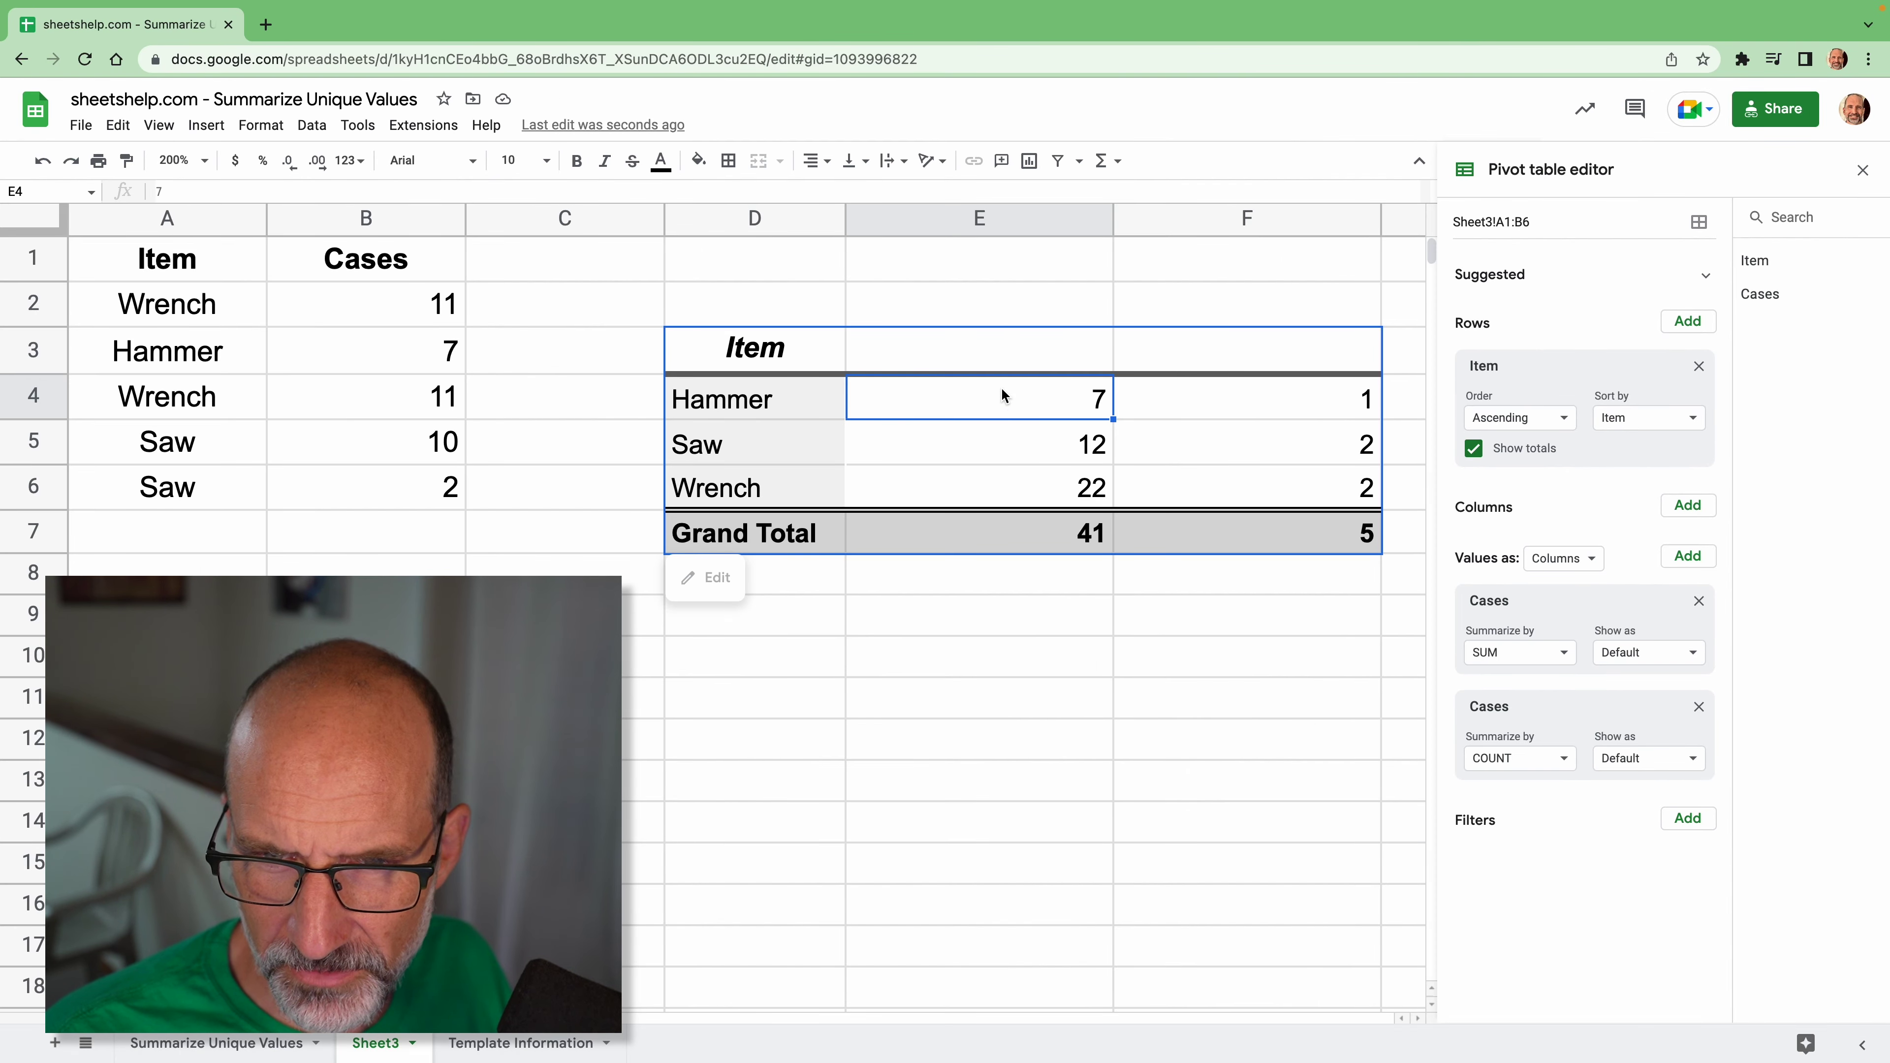
Fill the E3:F3 value headers black so their white text shows
left_click(1053, 366)
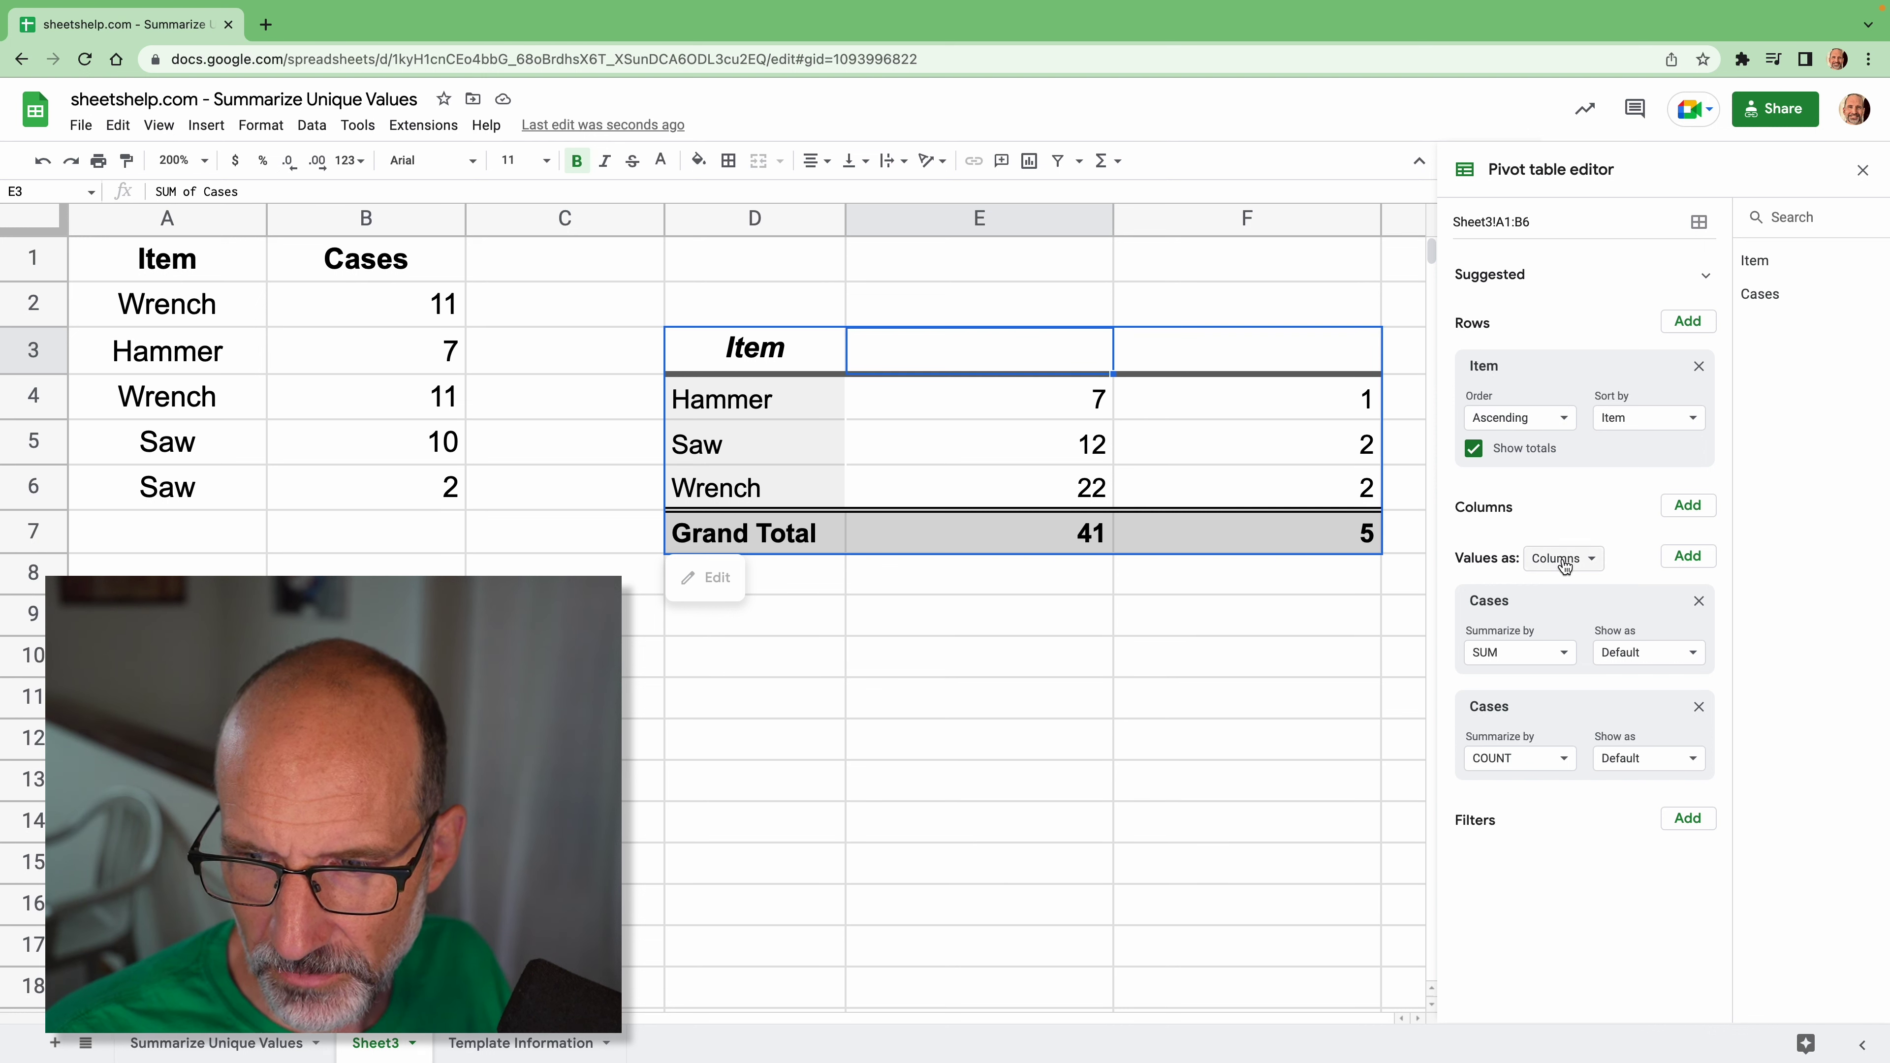
left_click(1139, 354, "shift")
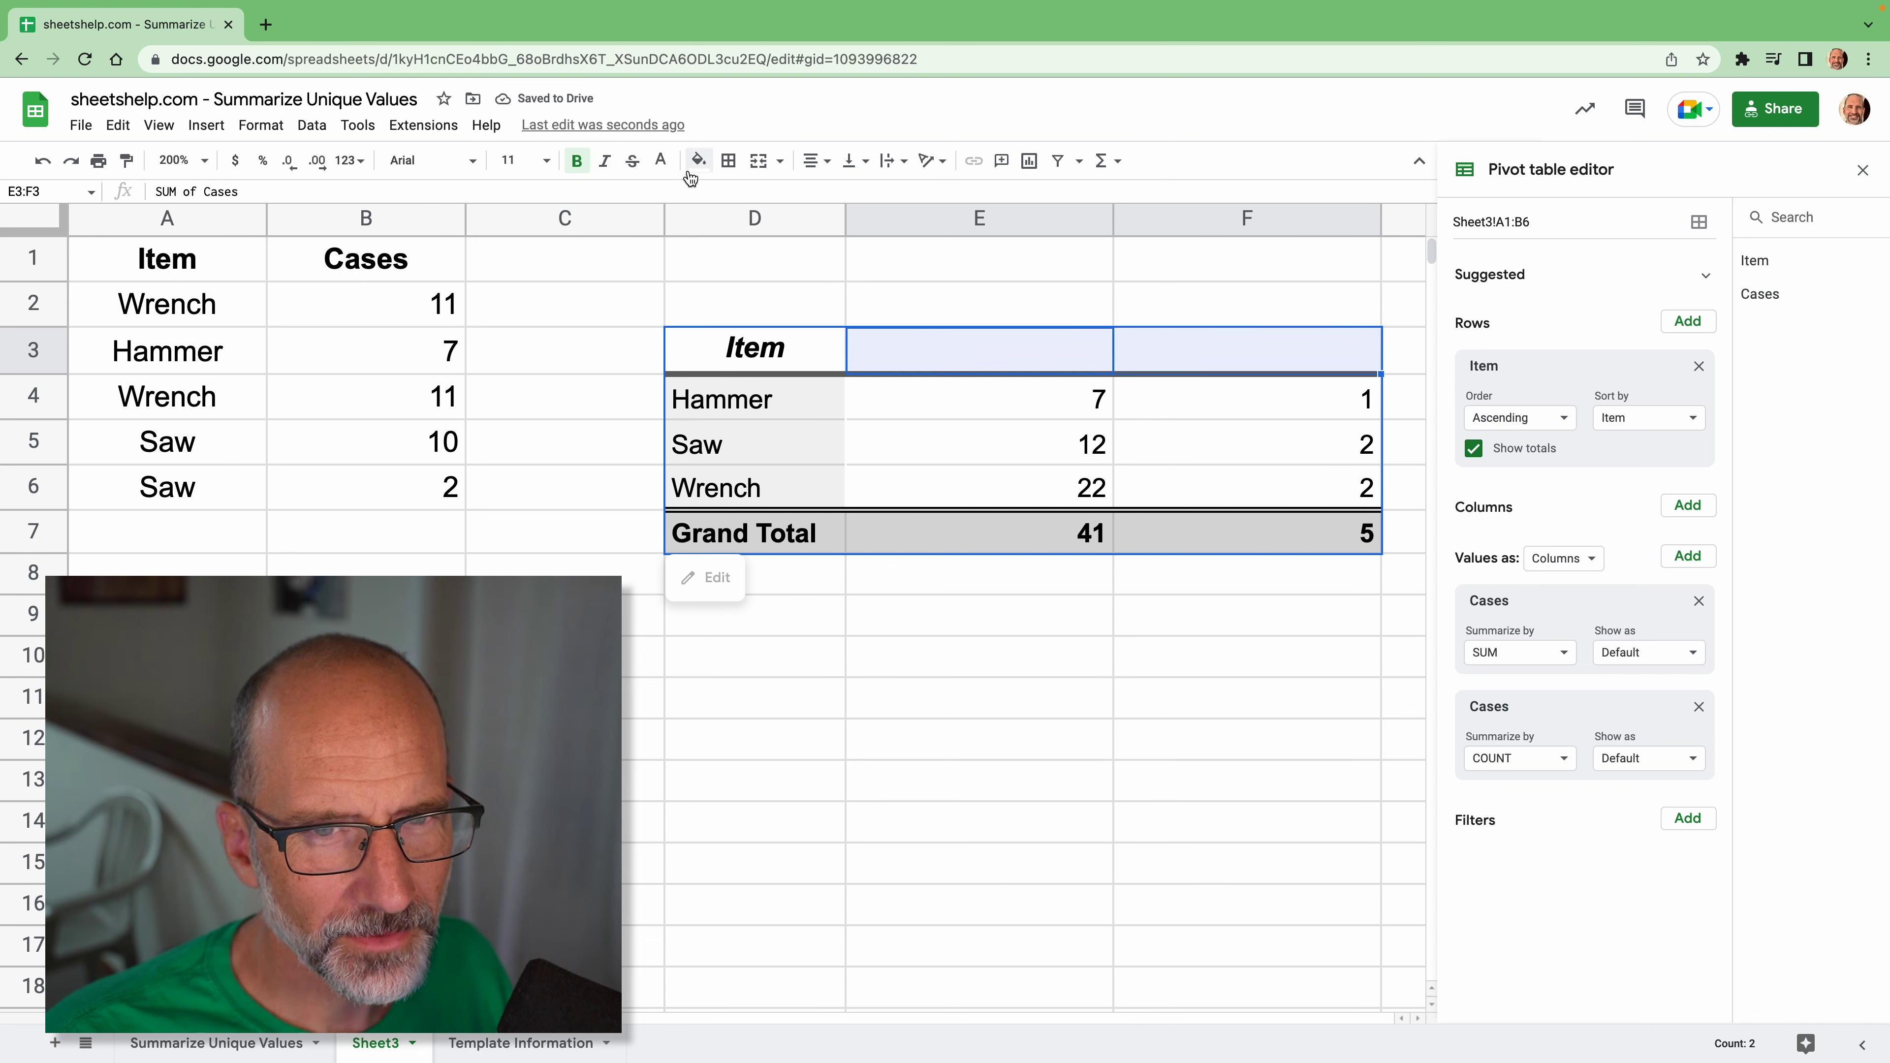
left_click(698, 160)
left_click(709, 282)
left_click(872, 305)
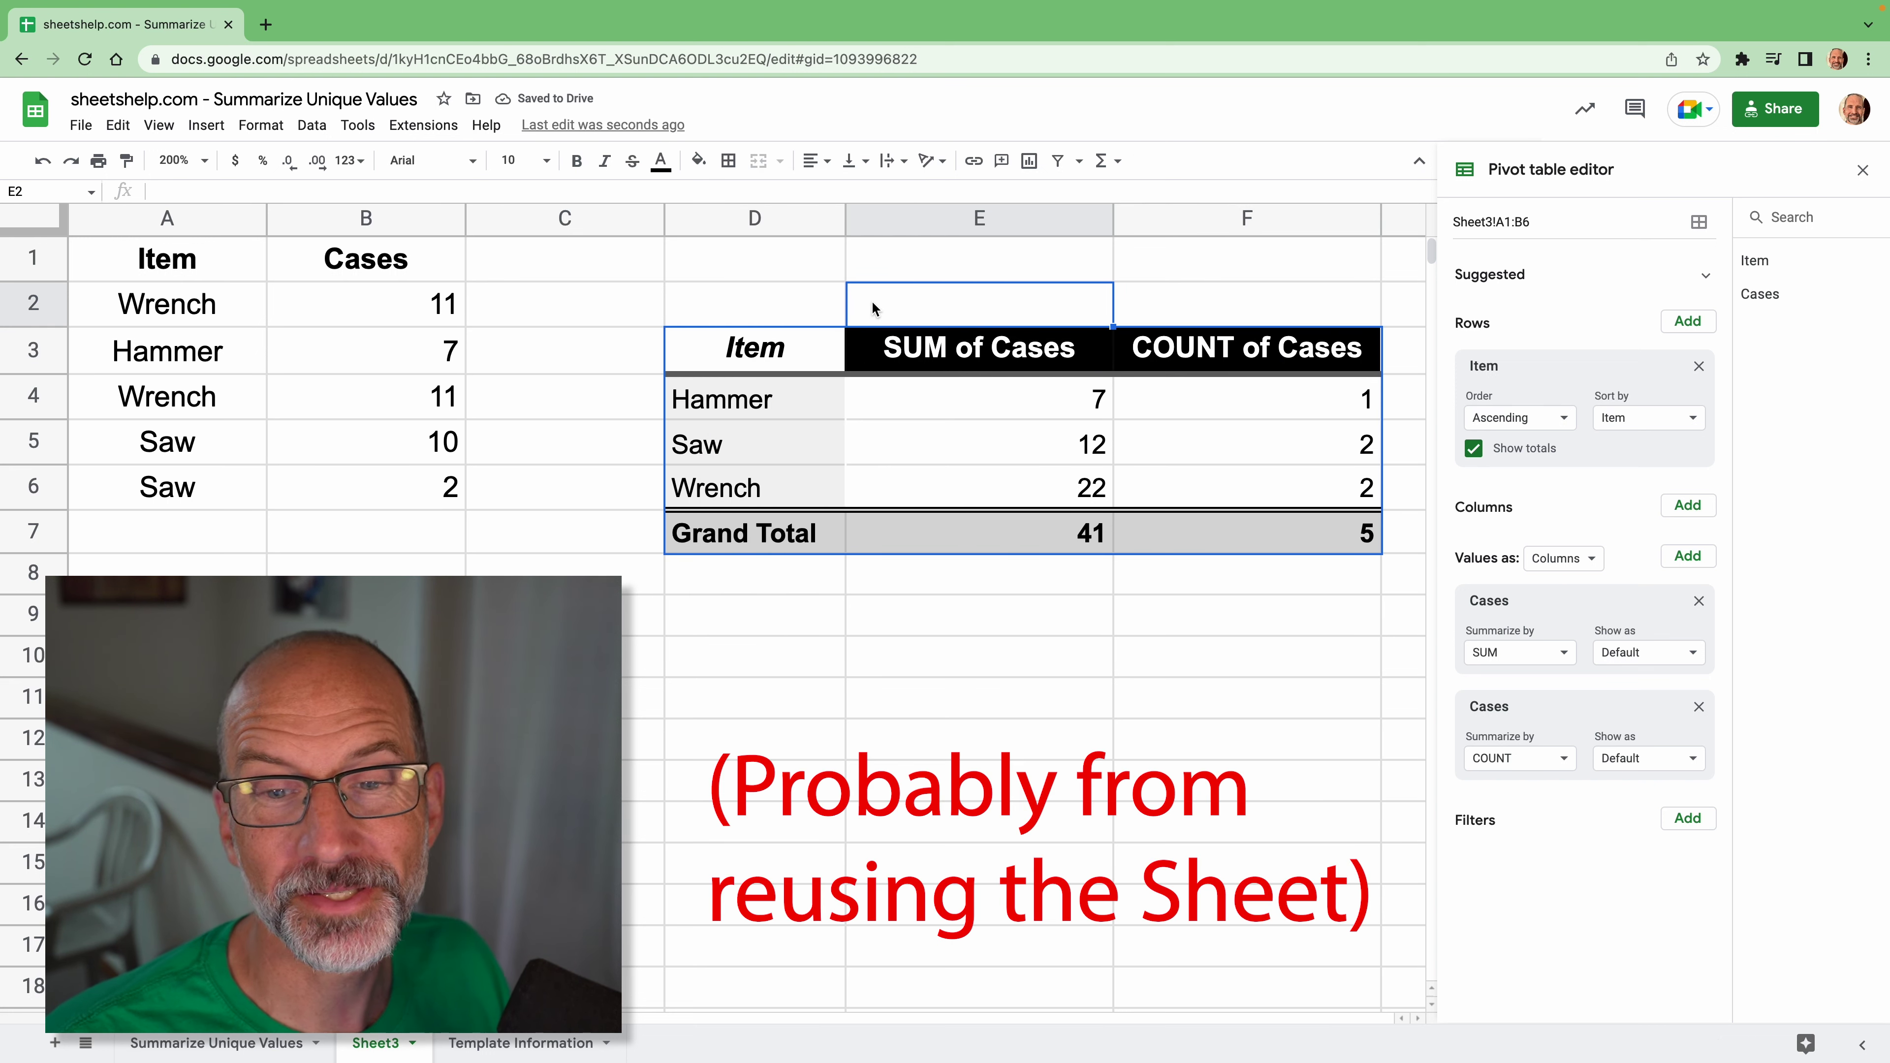
left_click(767, 277)
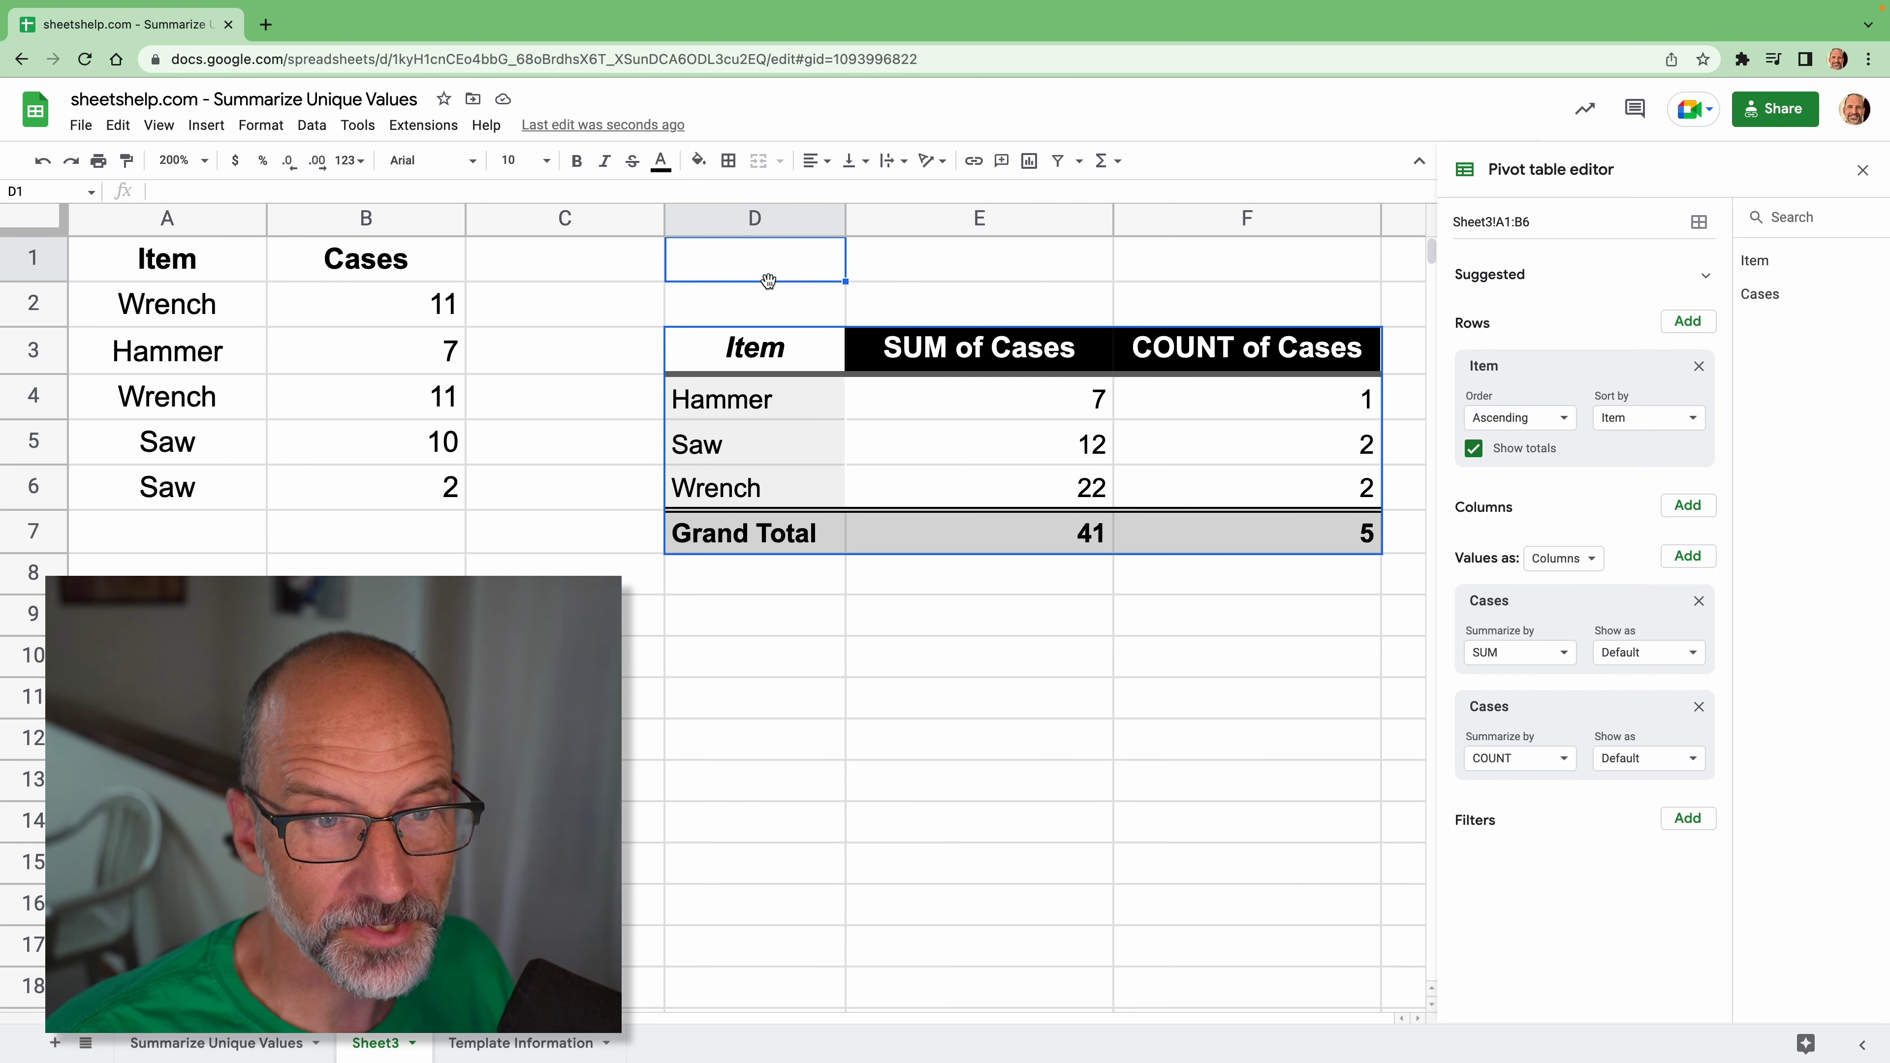
mouse_move(901, 402)
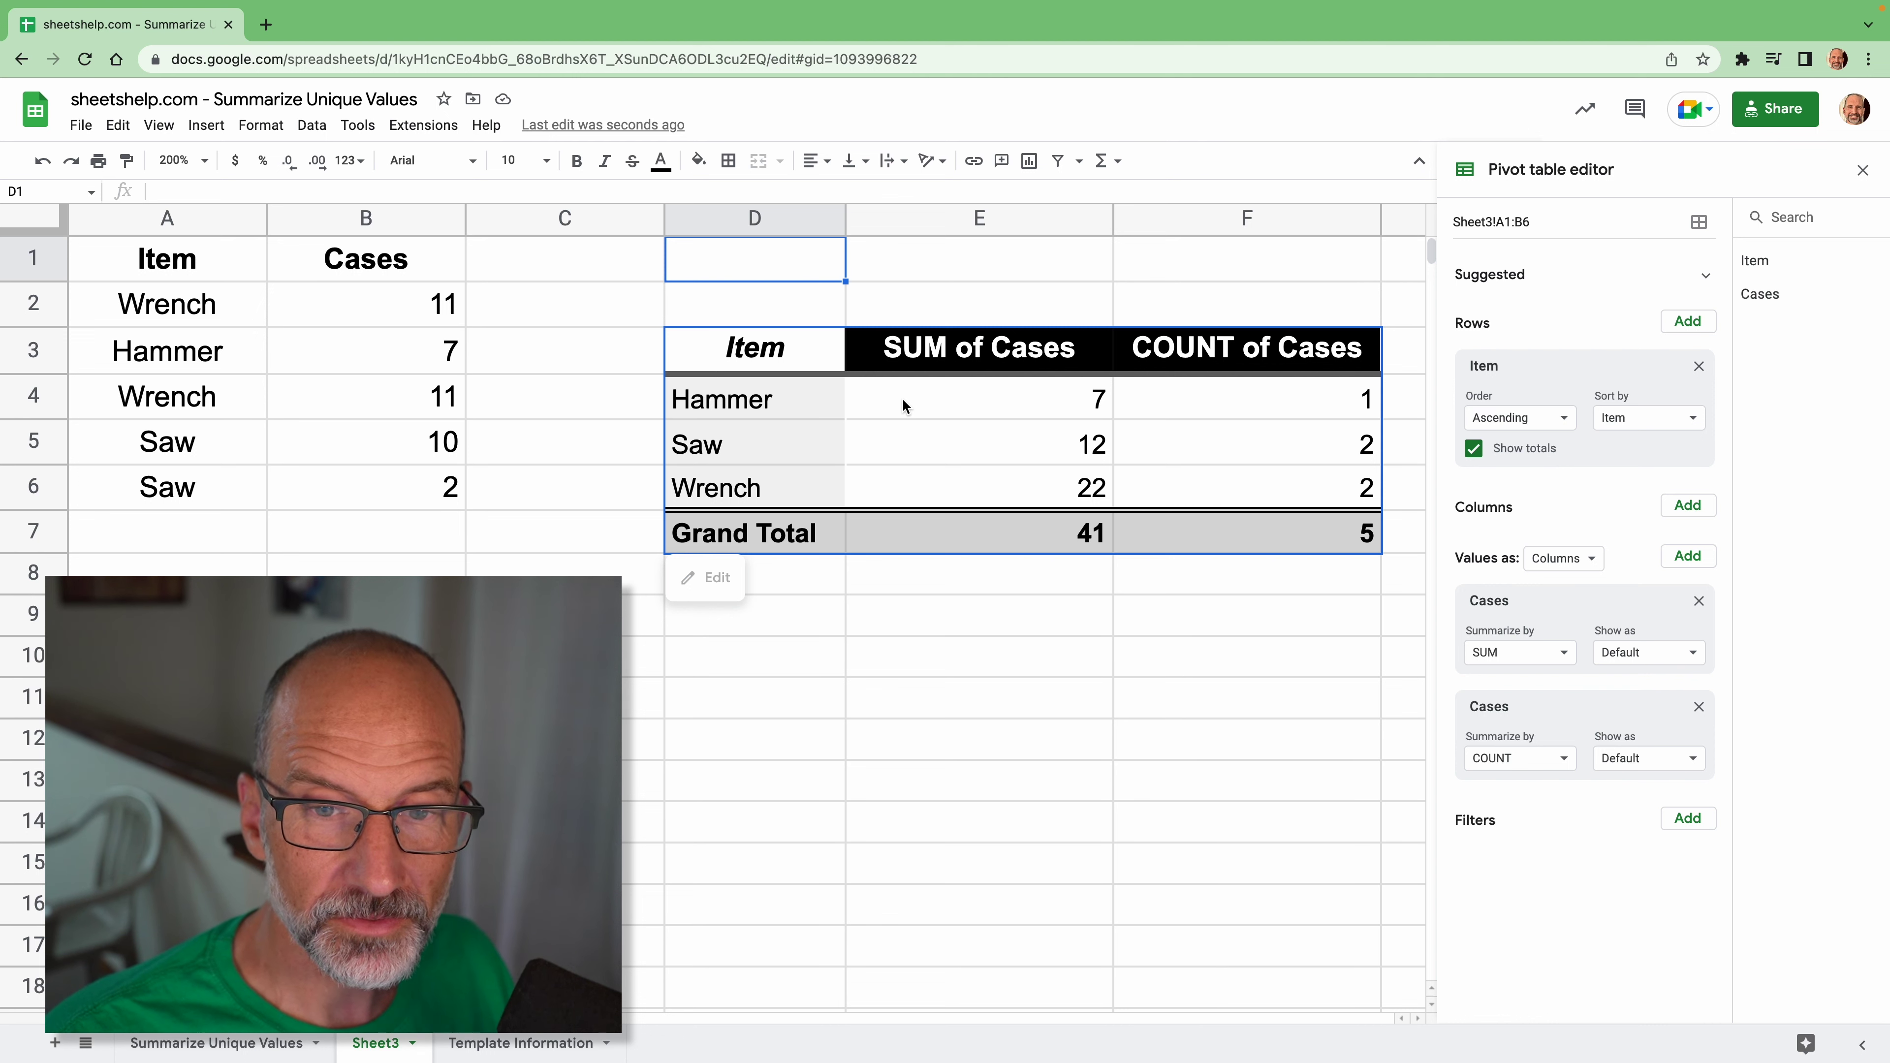
Enter a new Drill item with 3 cases in A7:B7
left_click(805, 428)
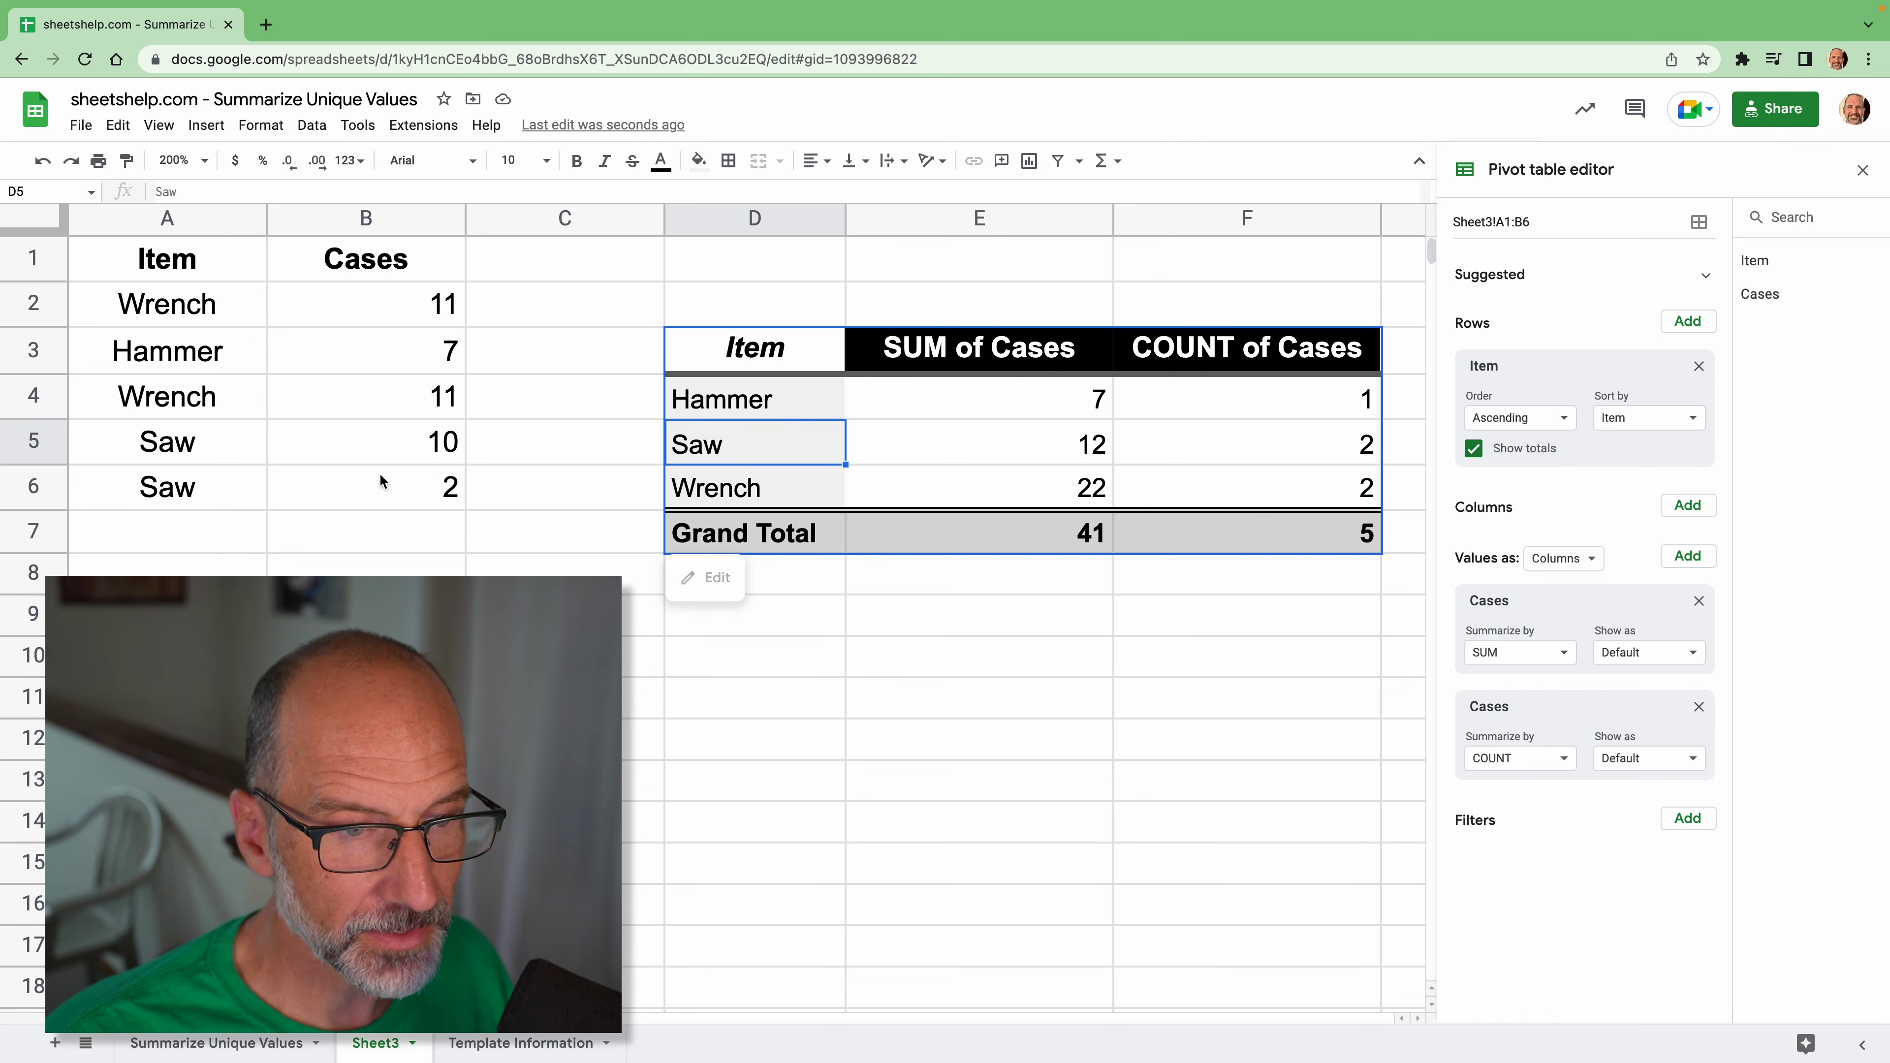
left_click(242, 543)
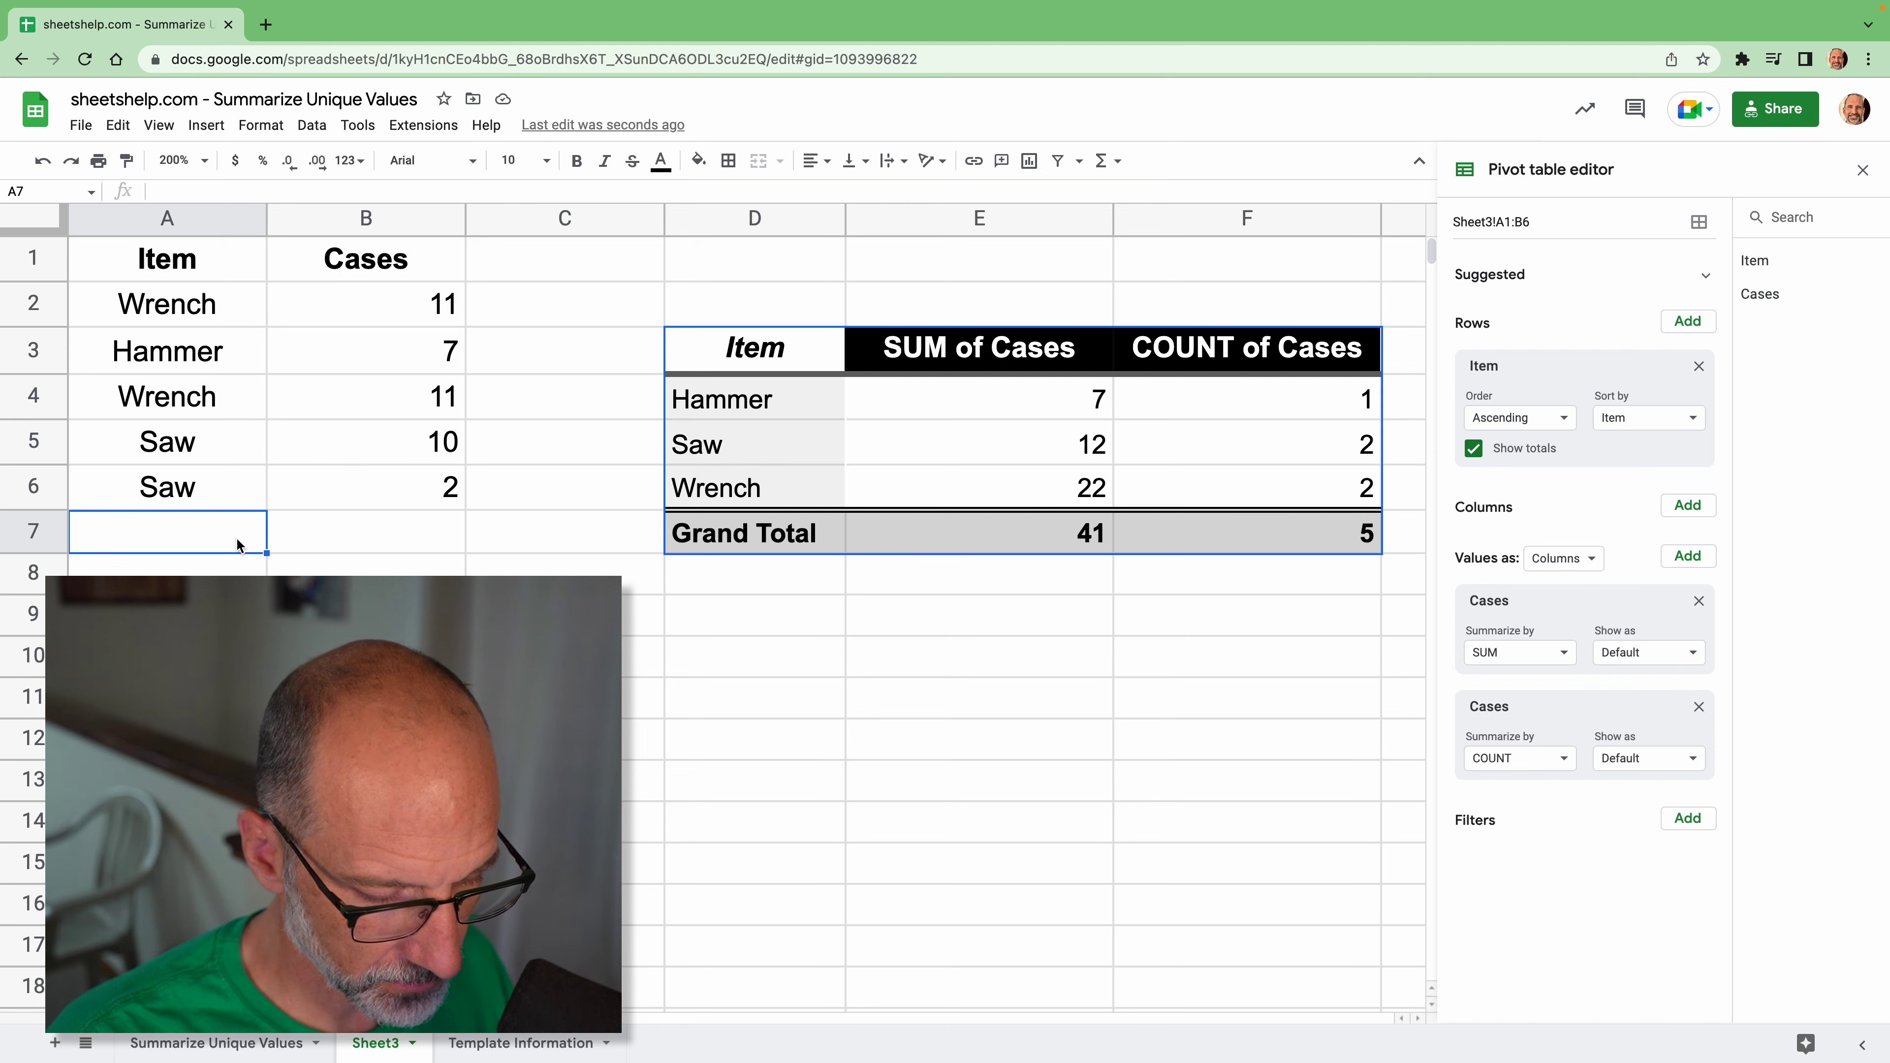
type("Drill")
key("Tab")
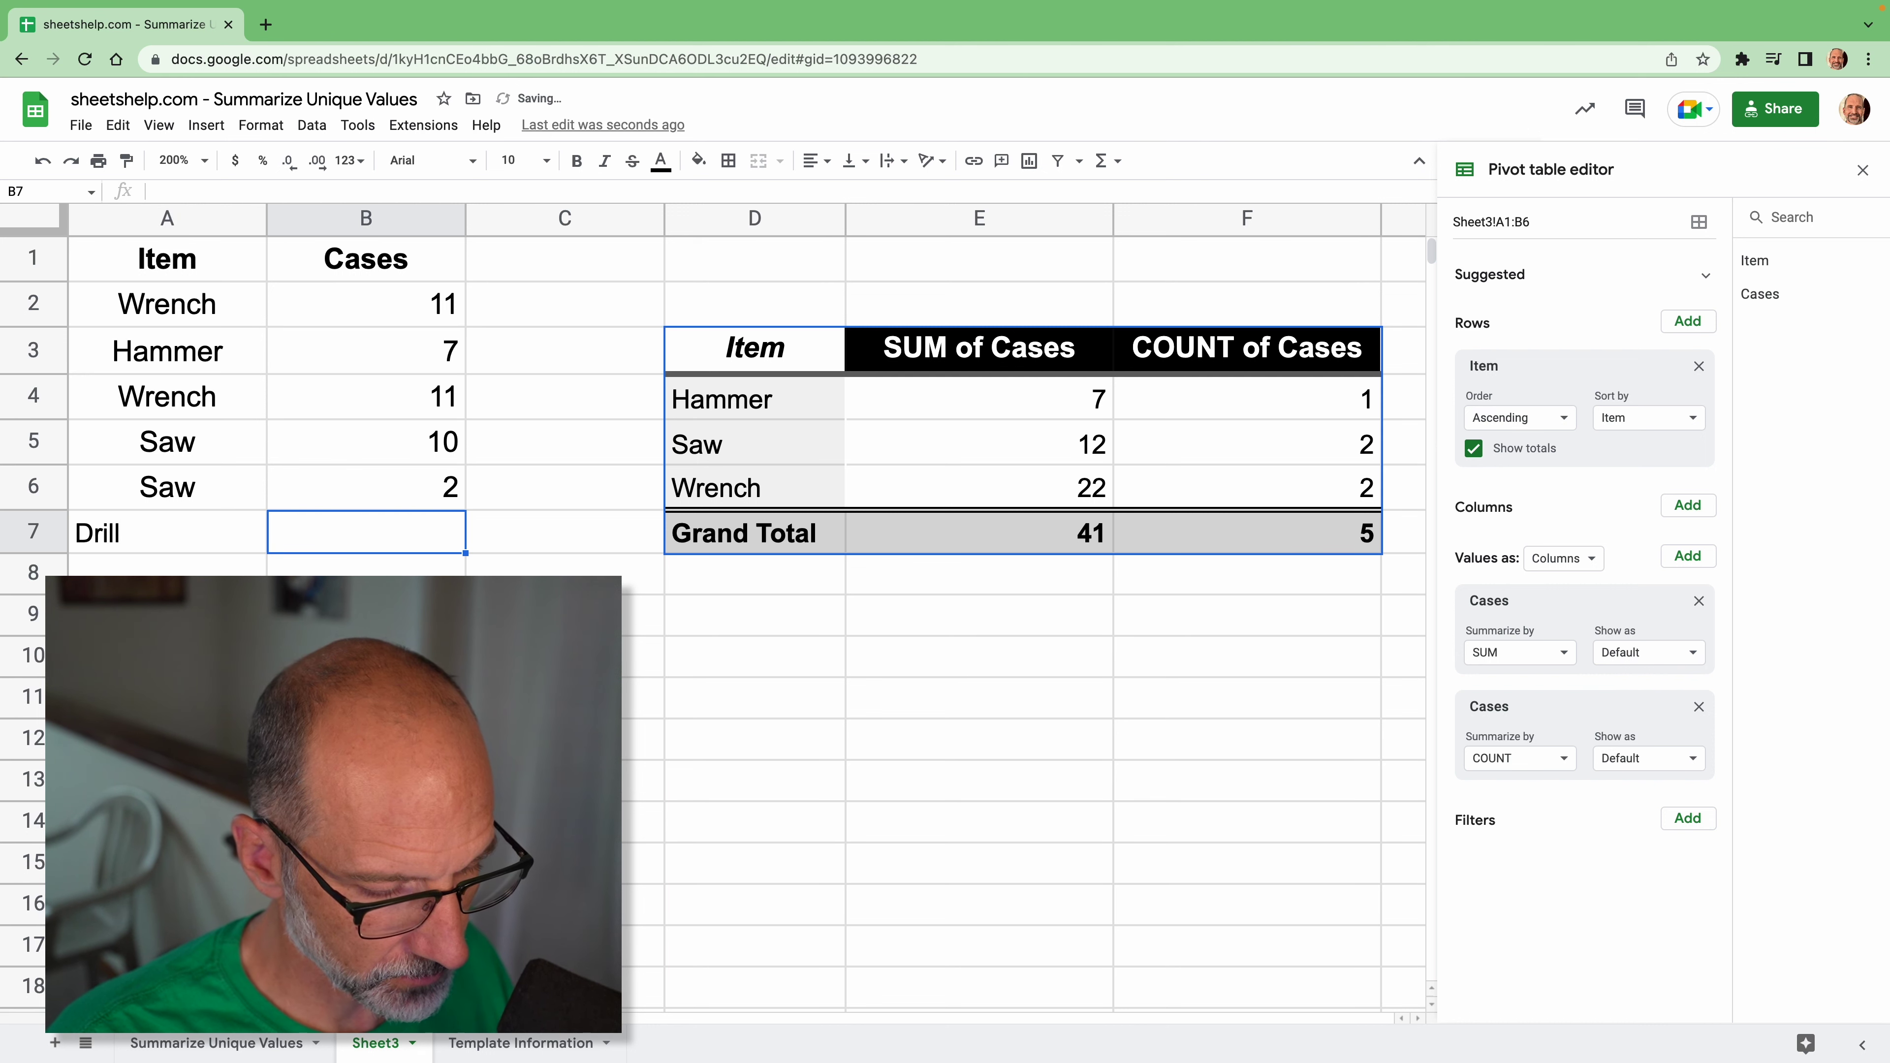
type("3")
key("Return")
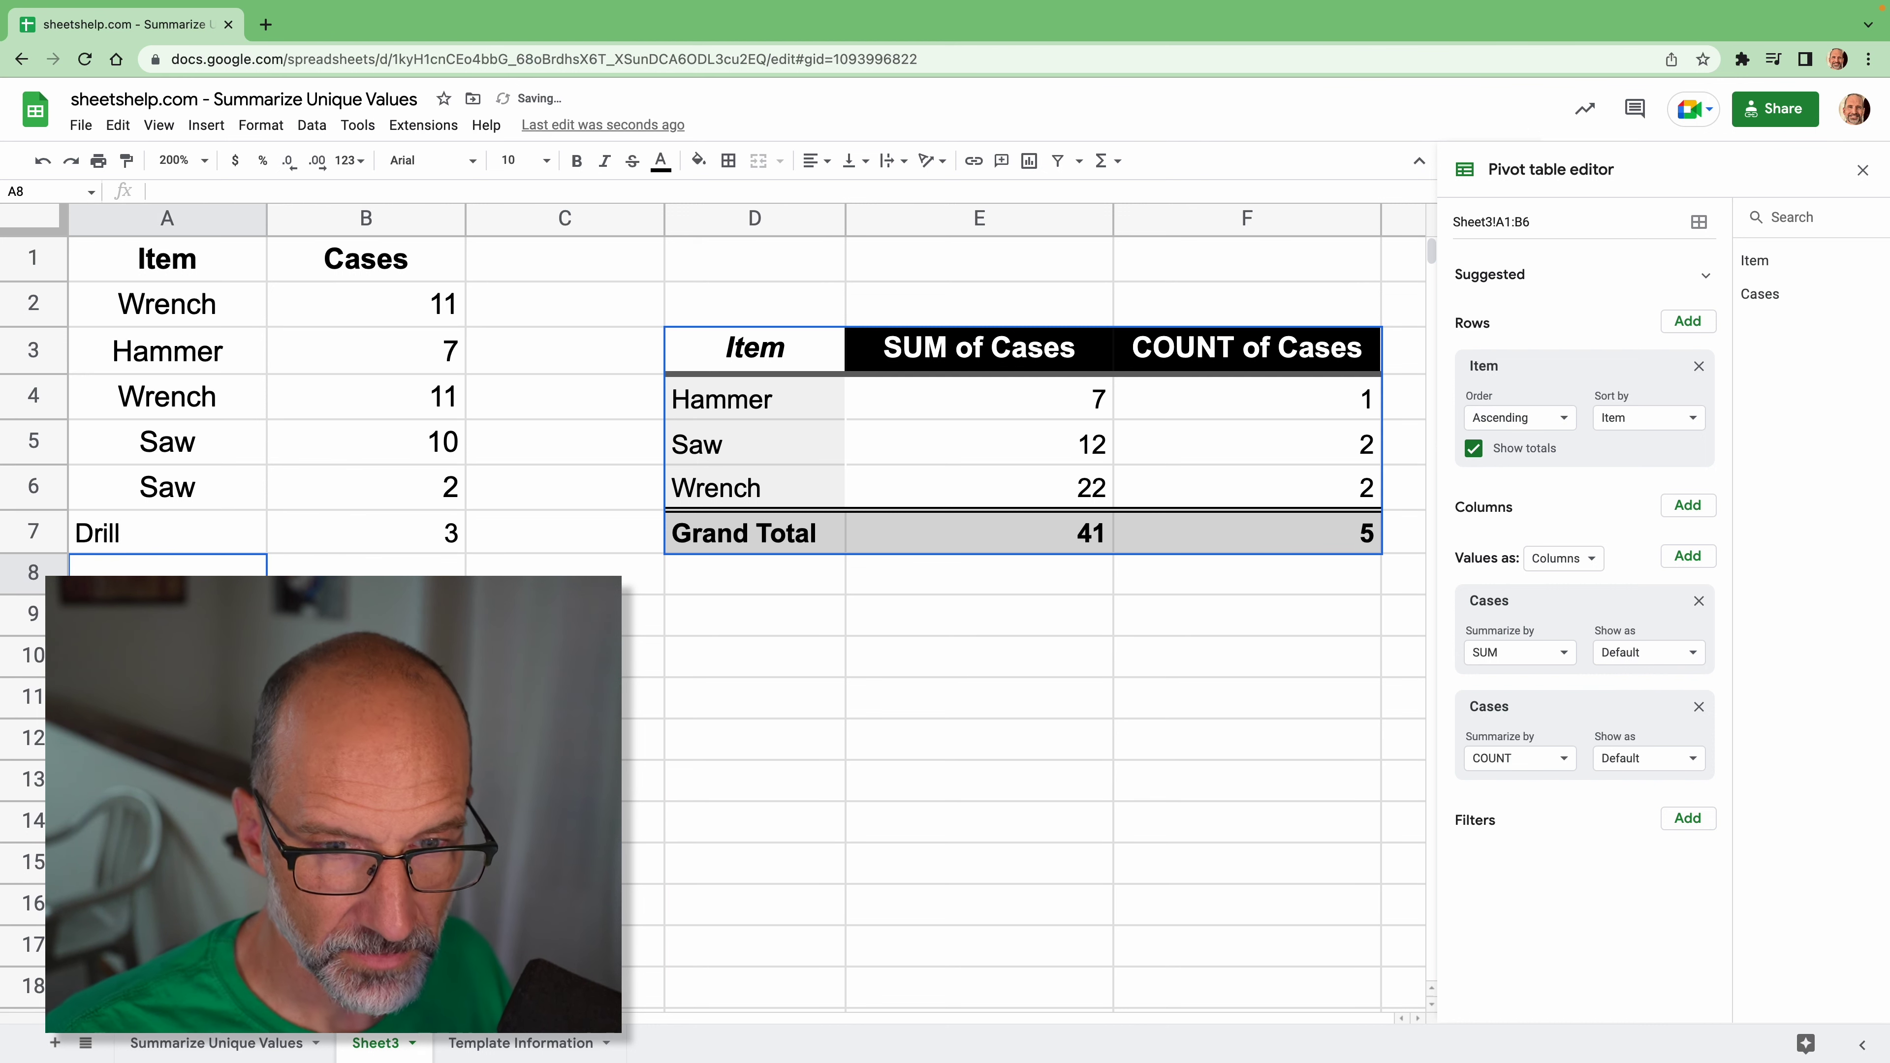
Change the pivot table's source range from Sheet3!A1:B6 to Sheet3!A1:B7
left_click(768, 439)
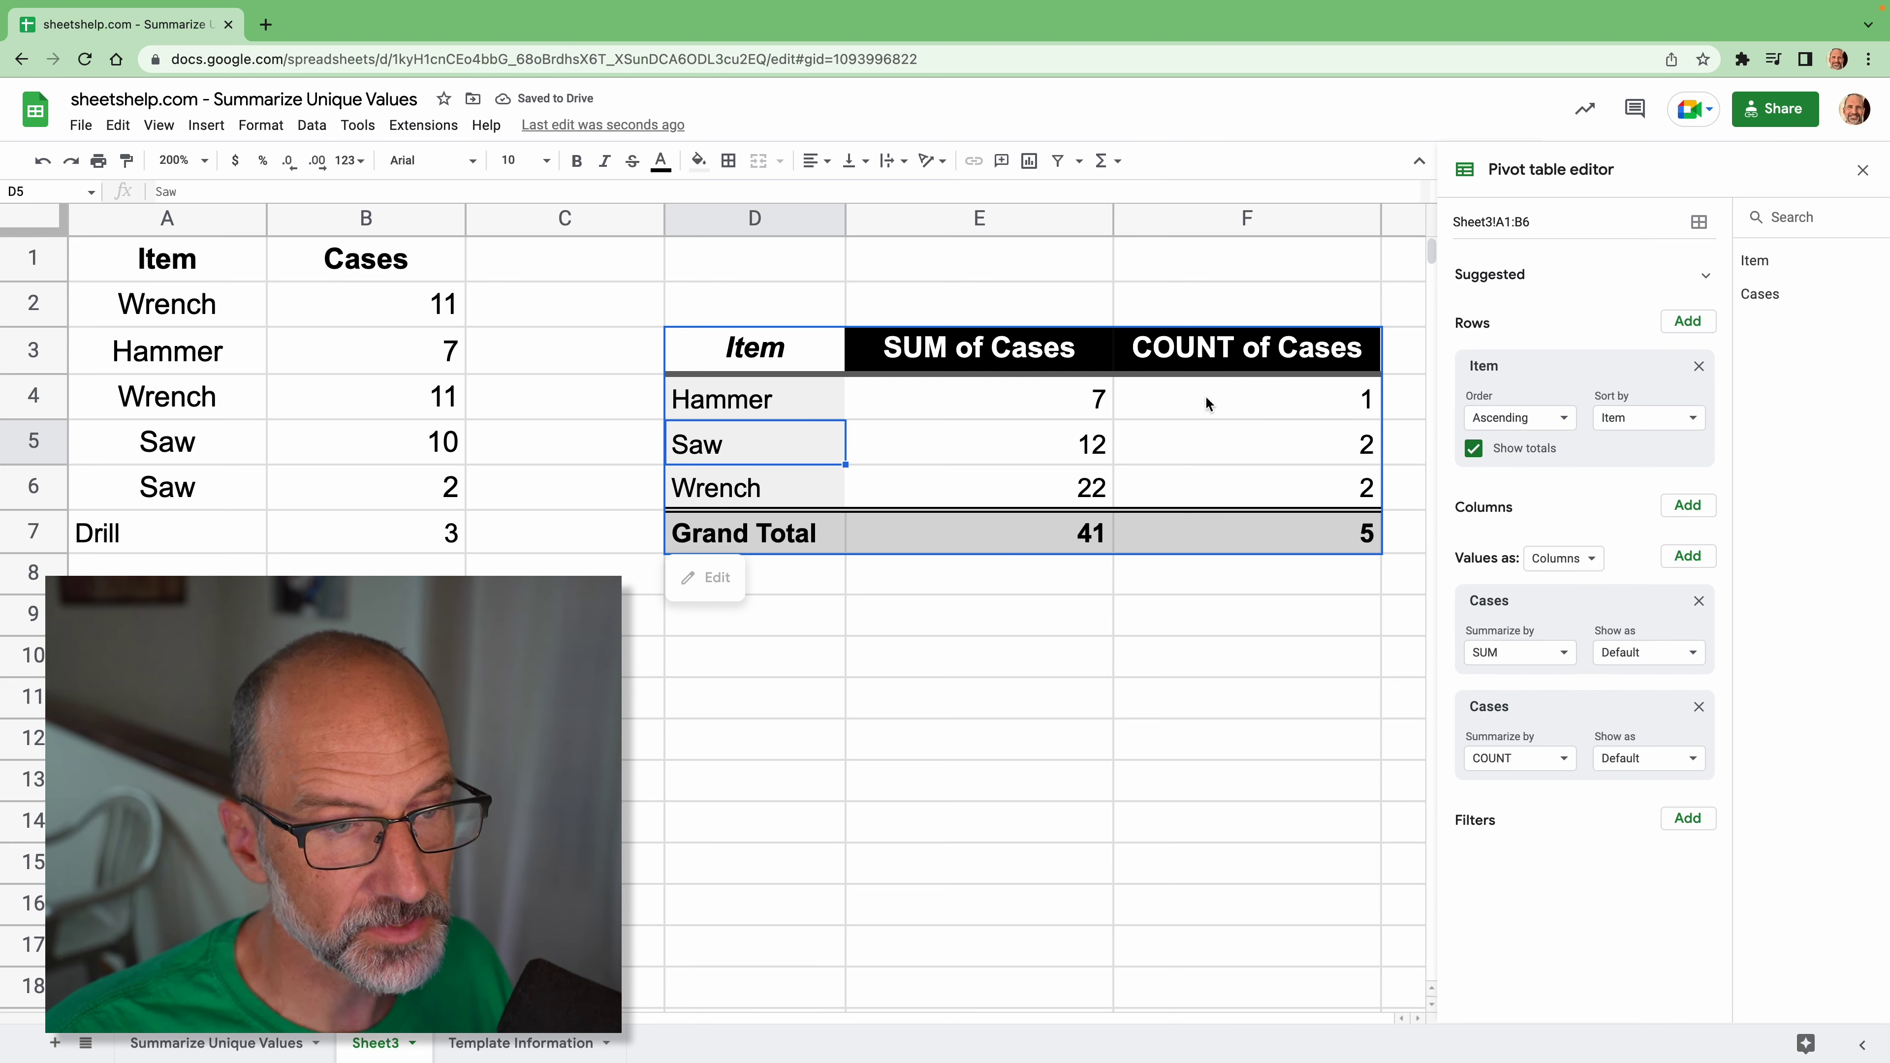
left_click(1523, 221)
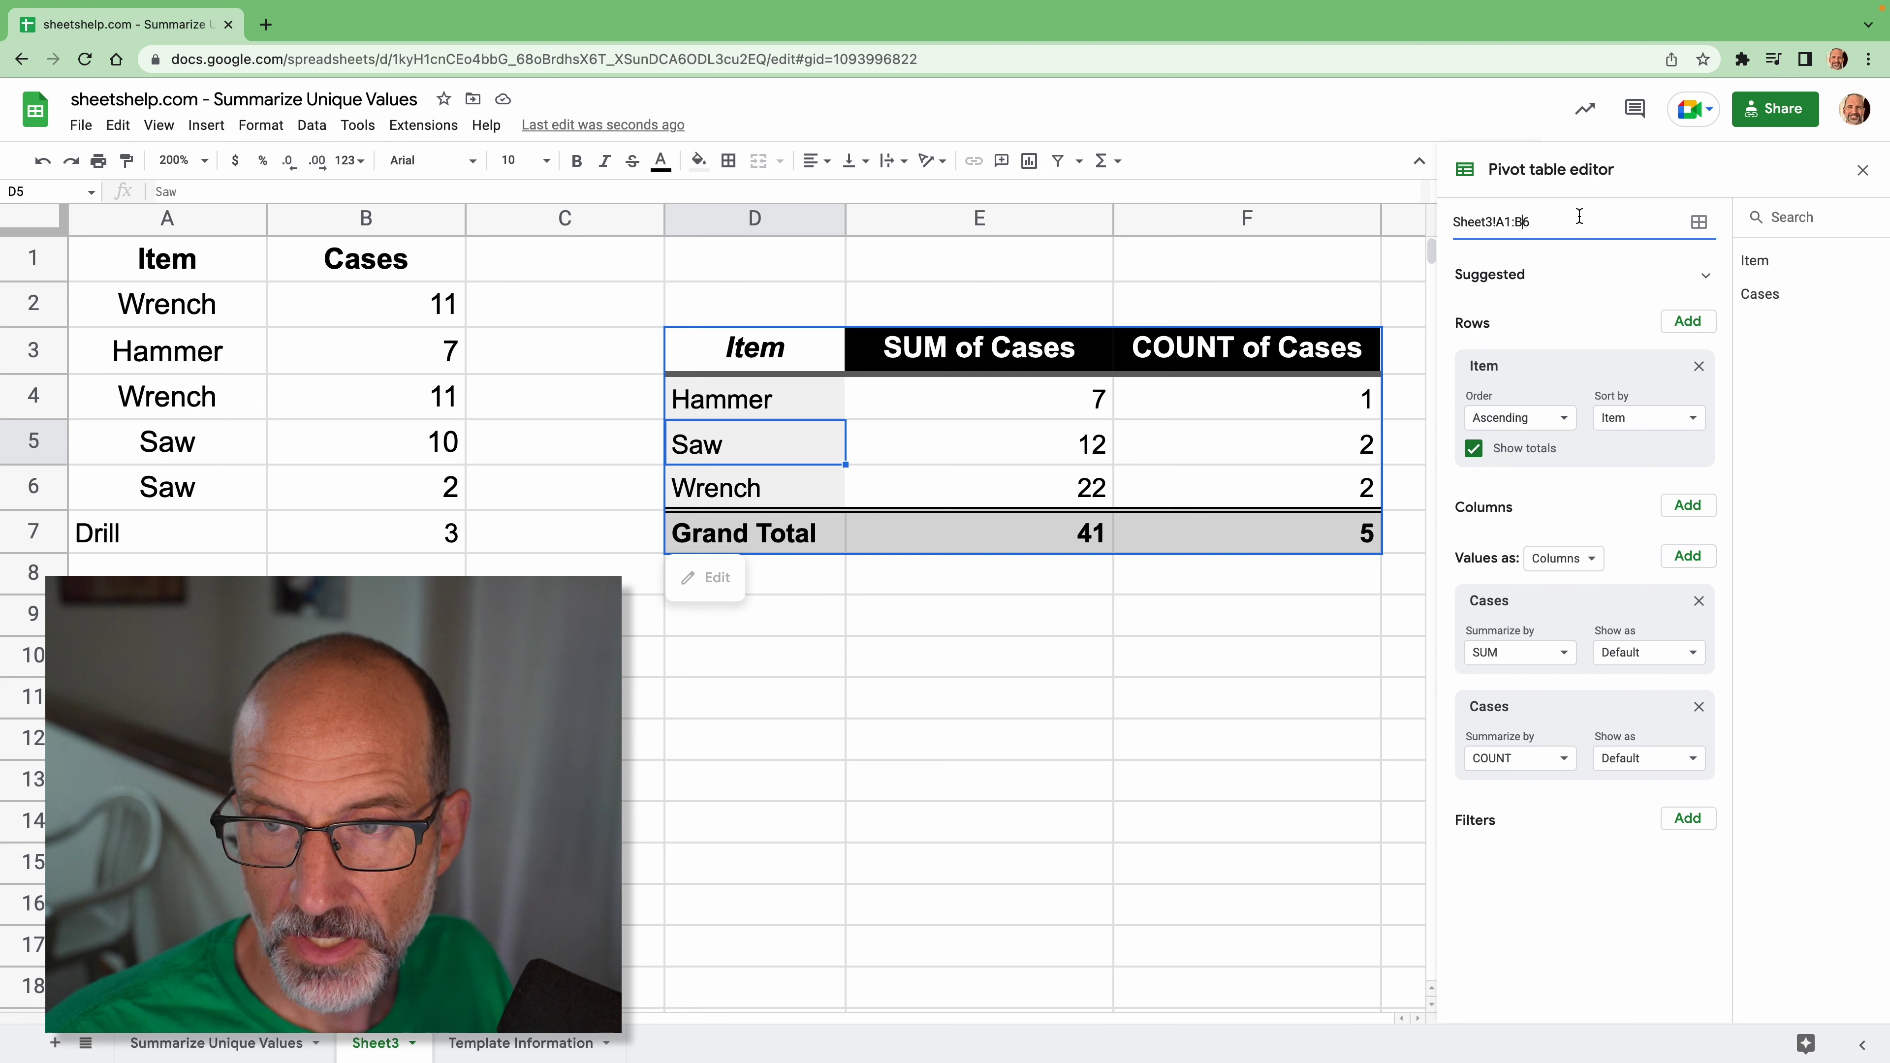
left_click_drag(1523, 221, 1558, 223)
type("7")
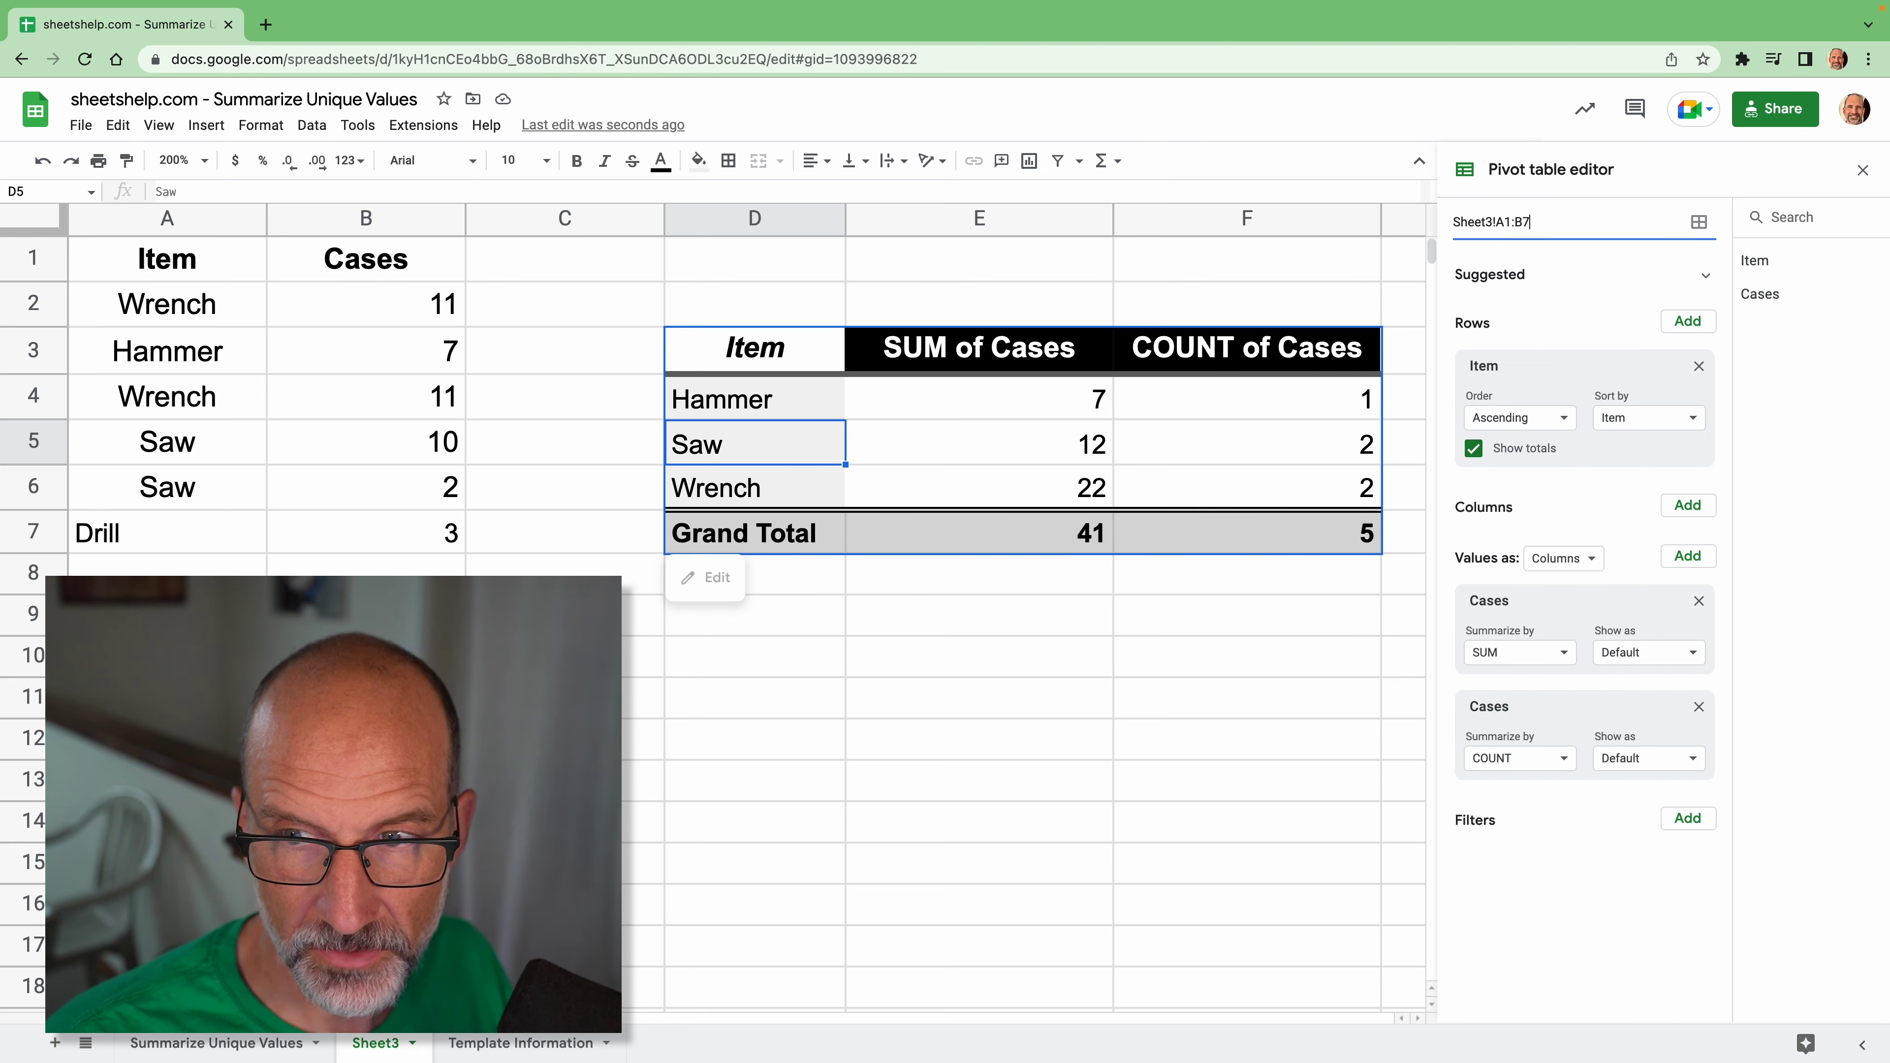
key("Return")
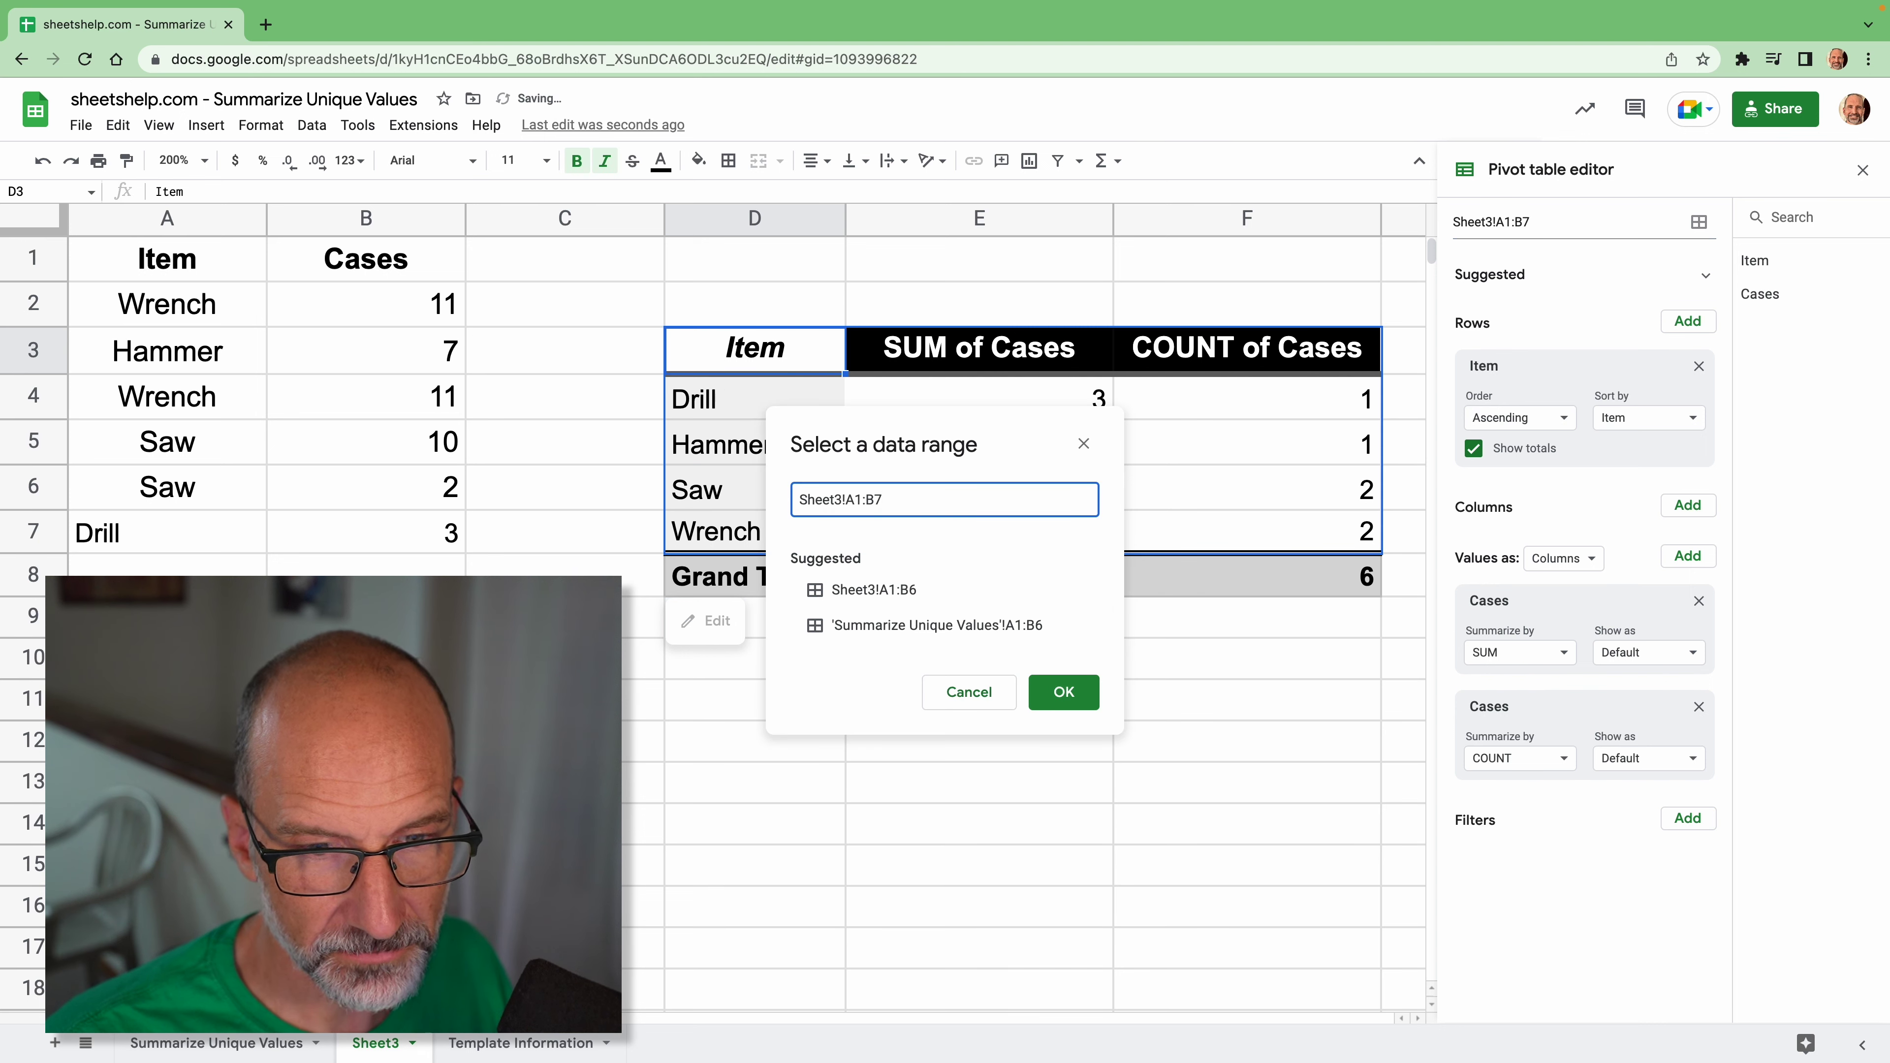
Confirm range Sheet3!A1:B7, then delete the pivot table C2:F9 and the Drill row A7:B7
left_click(1052, 692)
left_click(1038, 670)
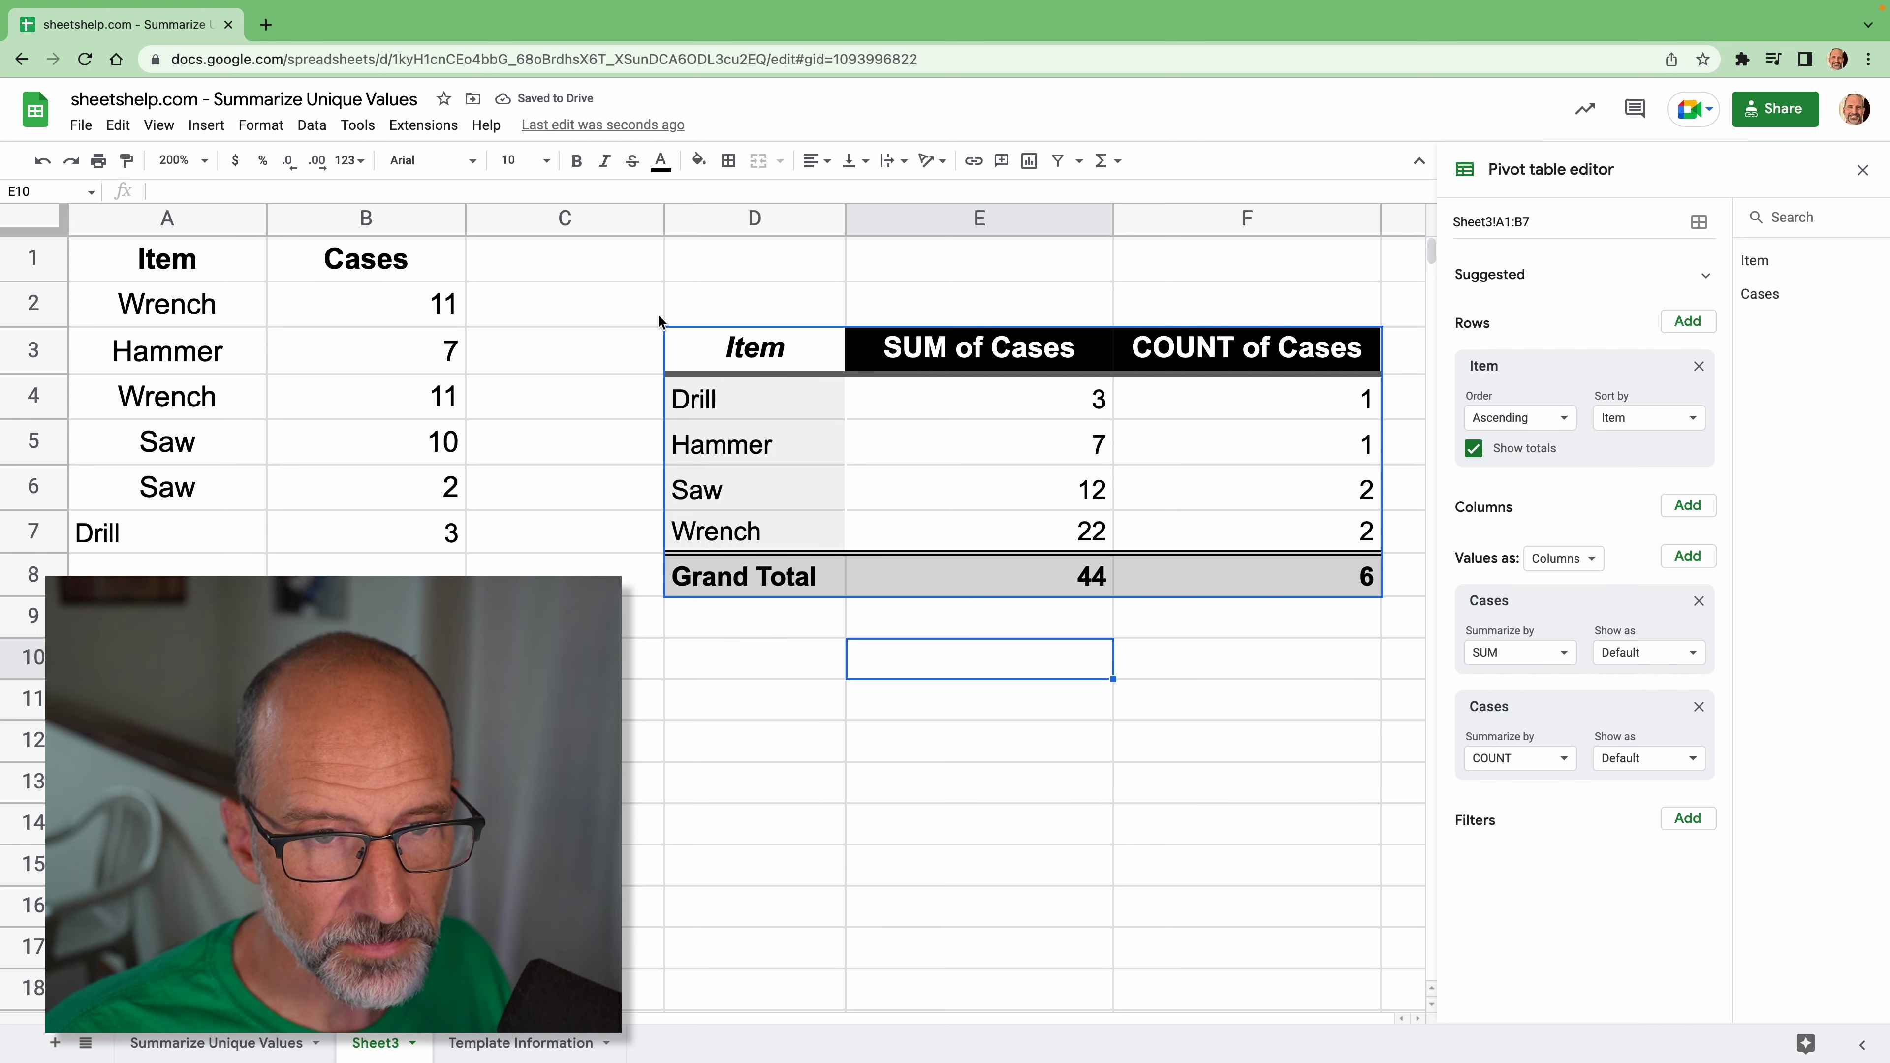
left_click_drag(658, 321, 1256, 638)
key("Delete")
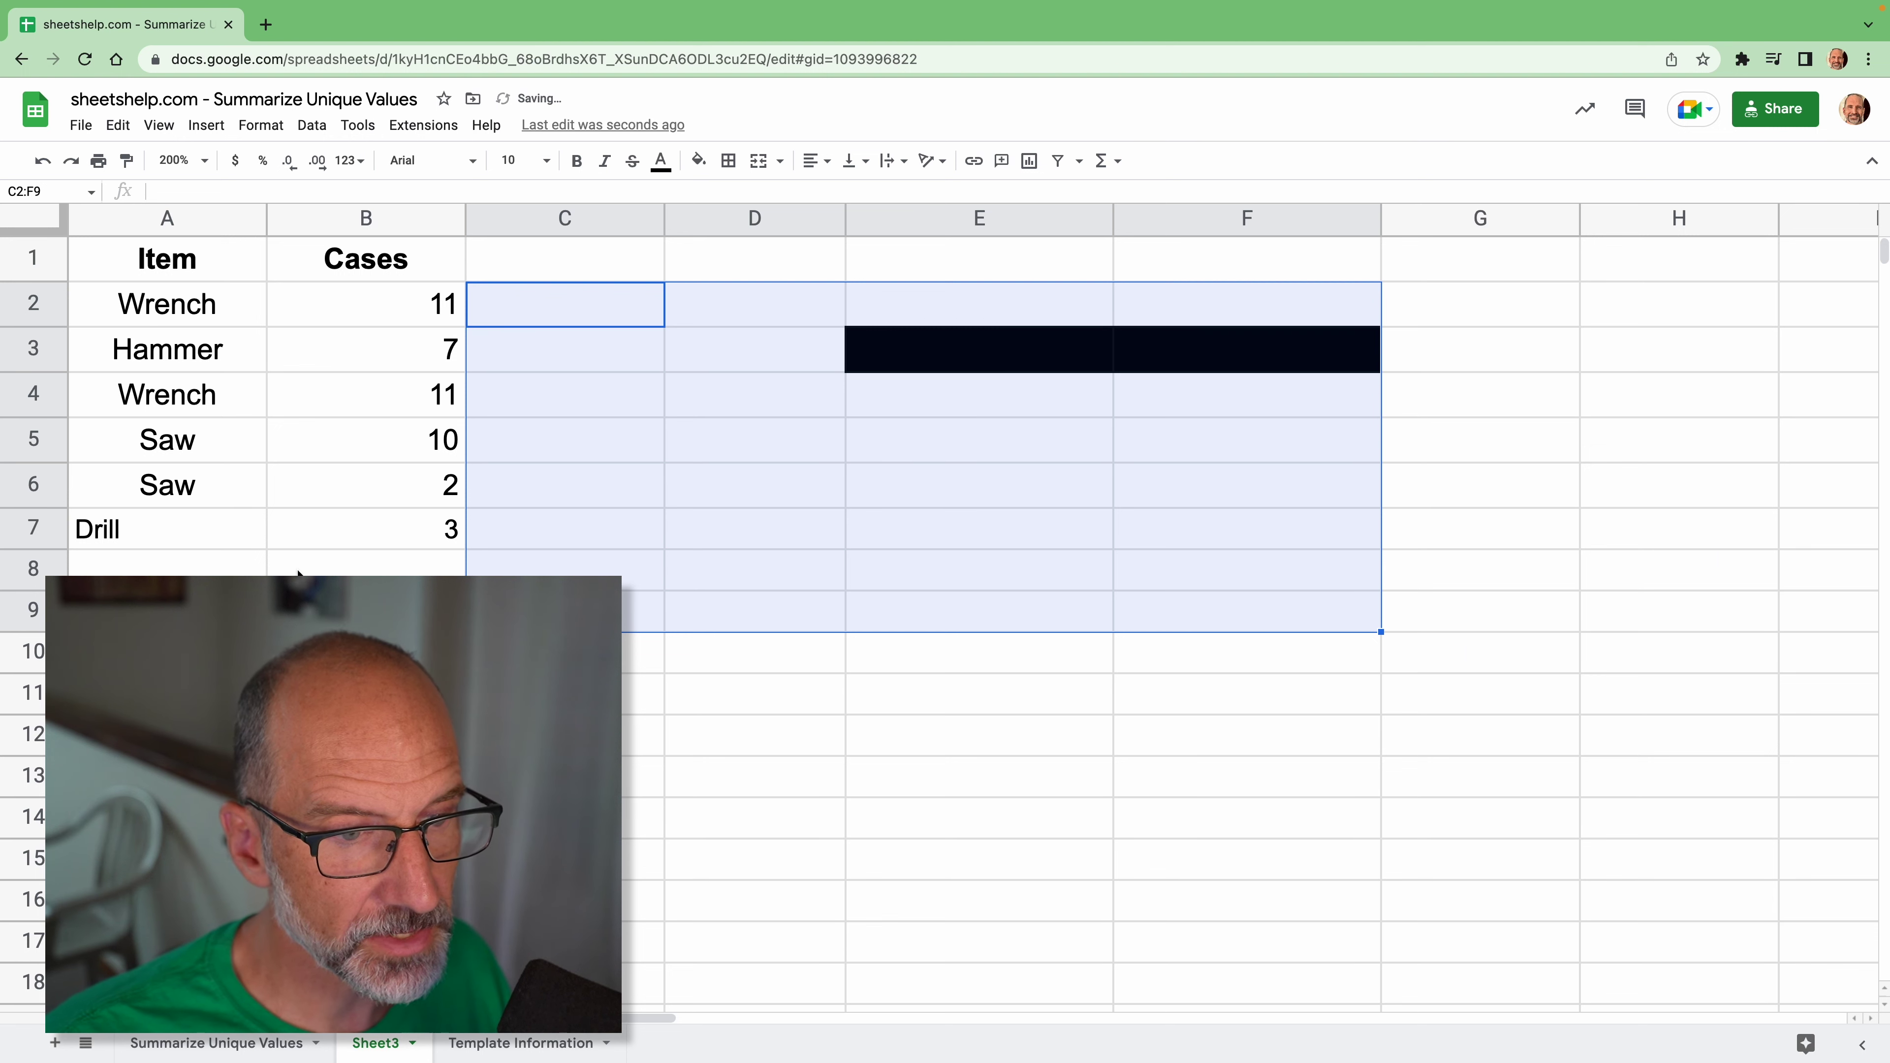
left_click_drag(202, 531, 342, 532)
key("Delete")
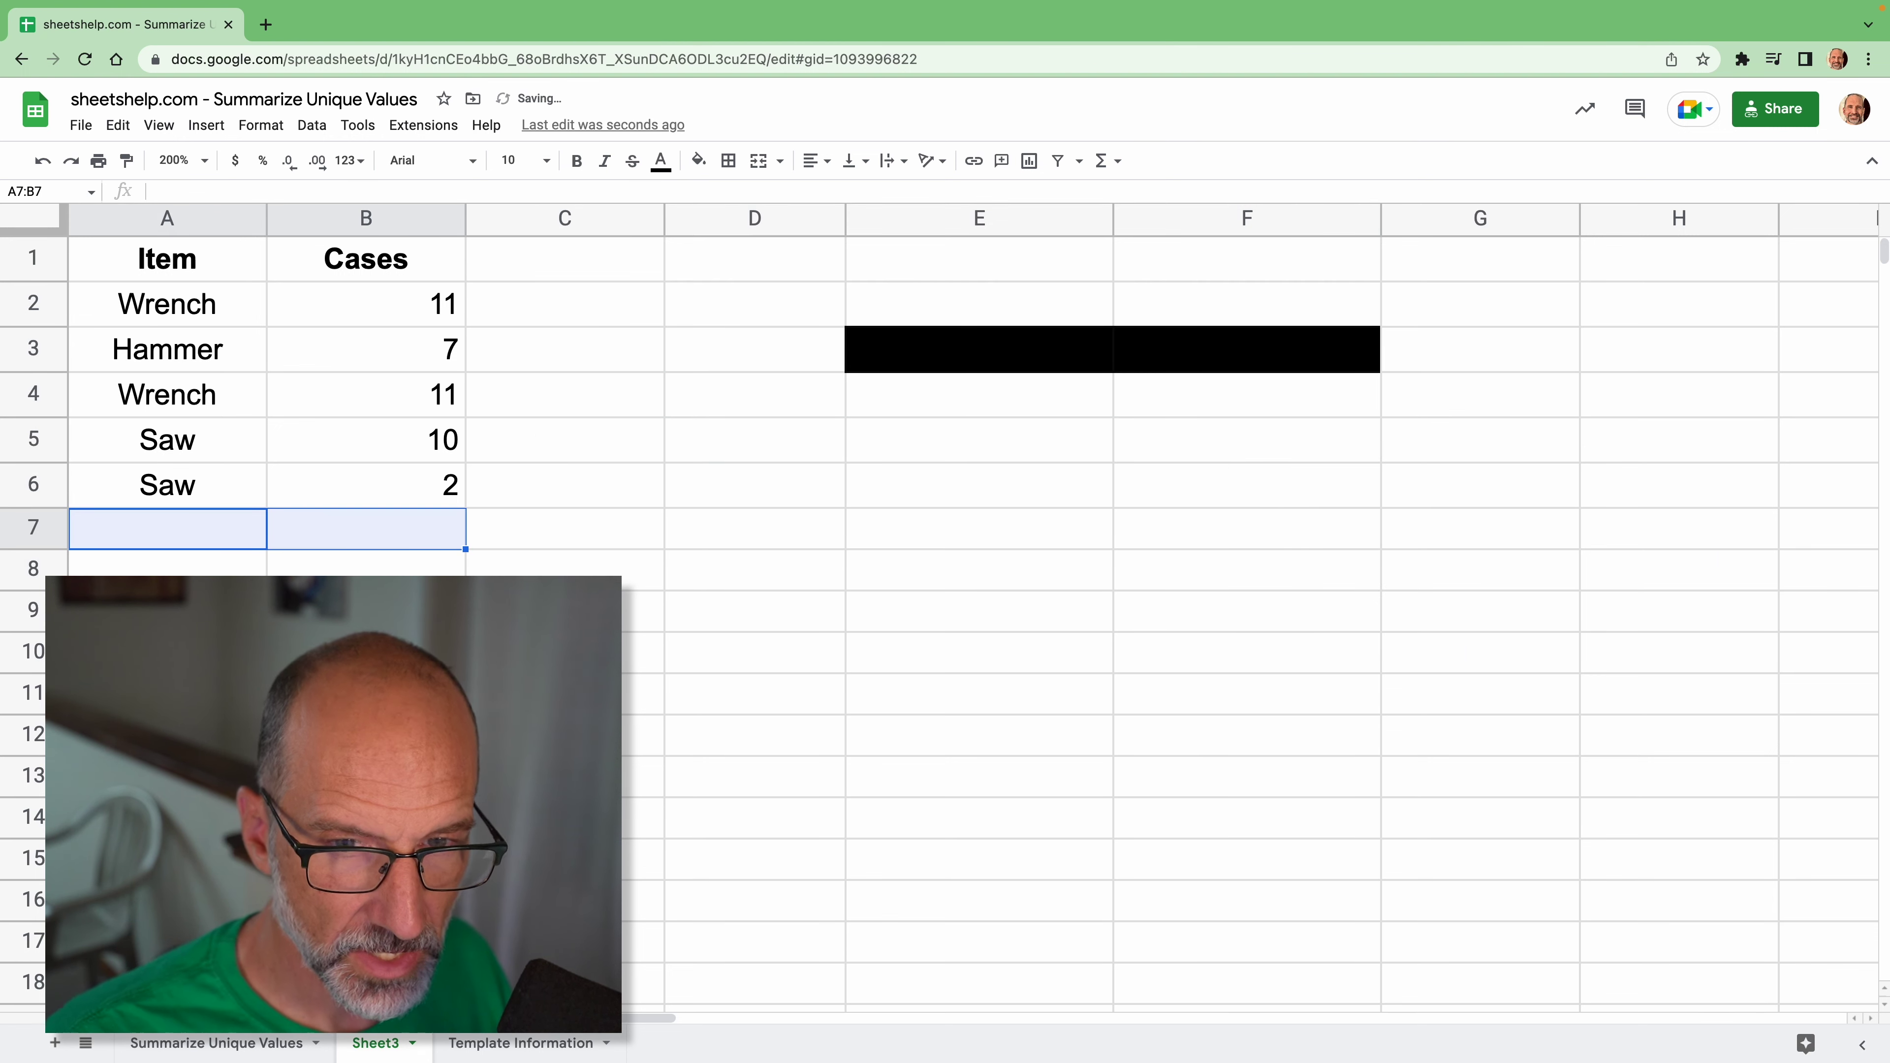
Reset the leftover black fill on D2:G5 to no fill
left_click_drag(752, 305, 1374, 433)
left_click(725, 160)
left_click(699, 160)
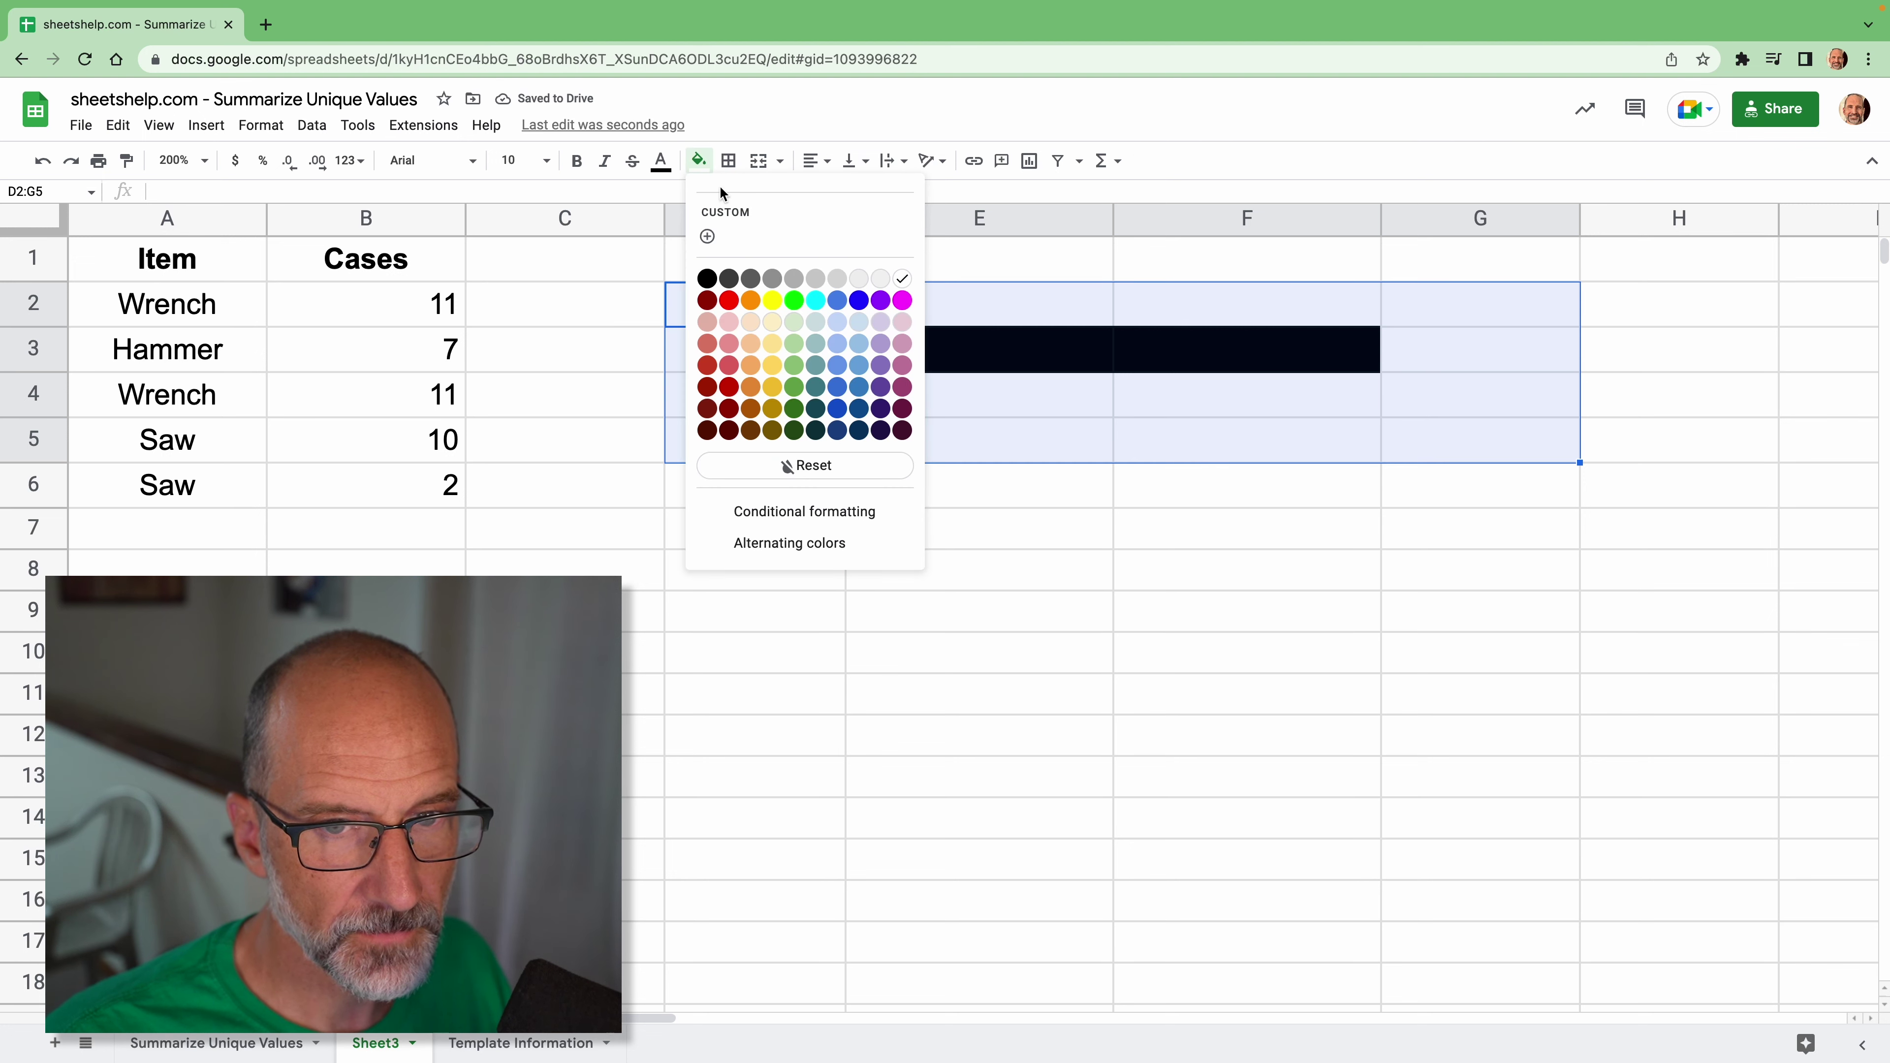
left_click(805, 465)
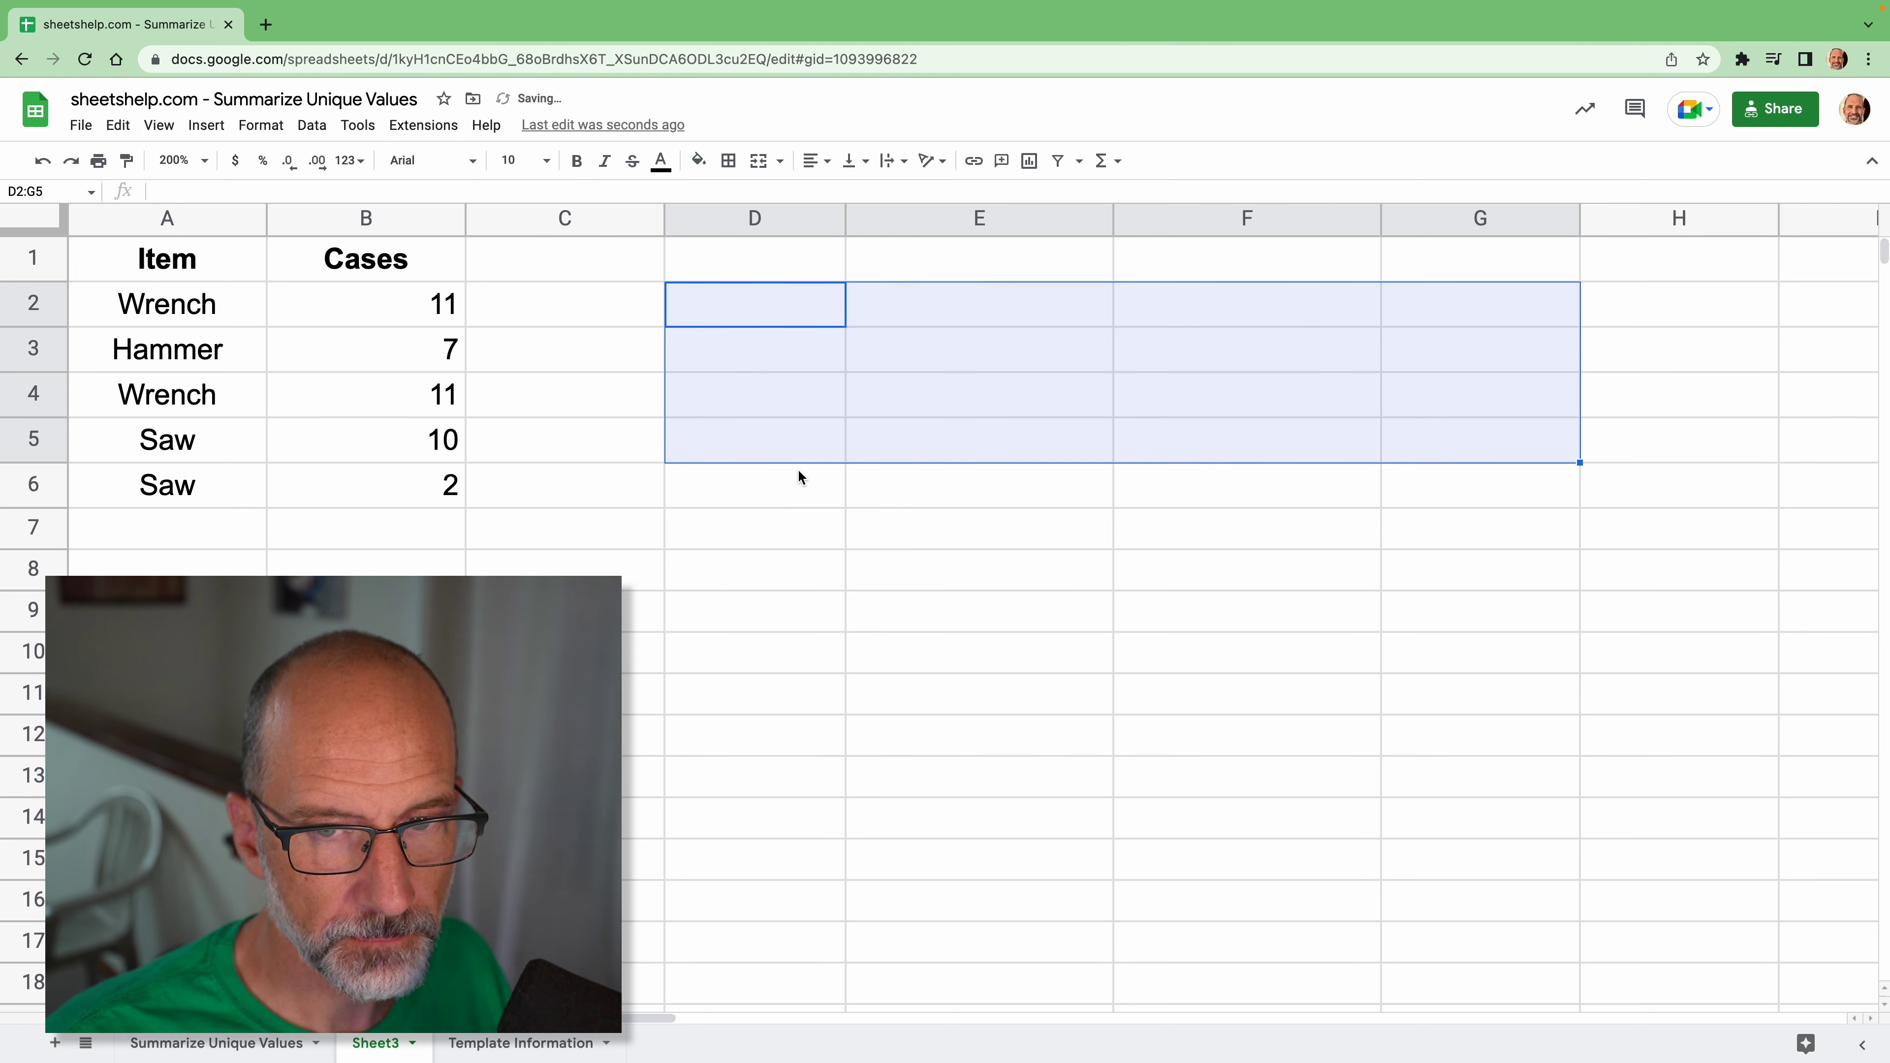
left_click(753, 348)
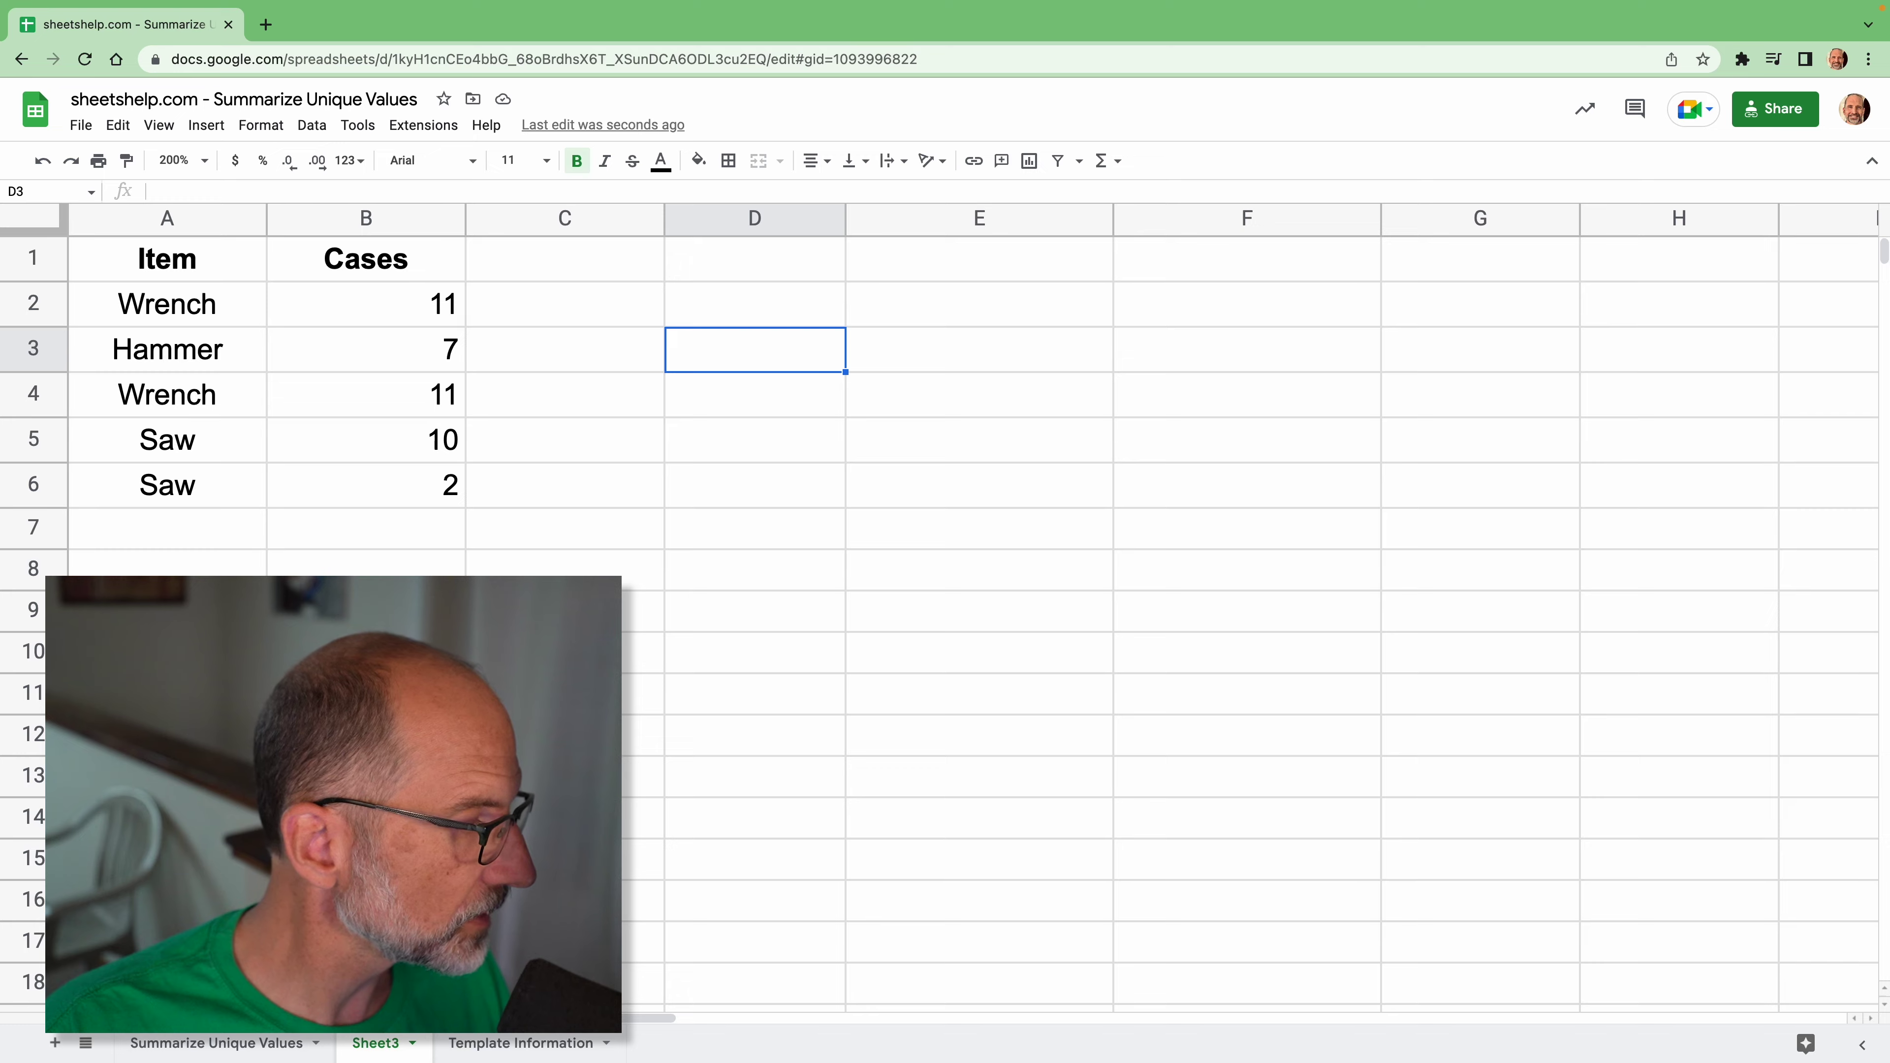
Copy the QUERY formula from the sheetshelp.com article's QUERY section, then minimize Chrome
key("super+Tab")
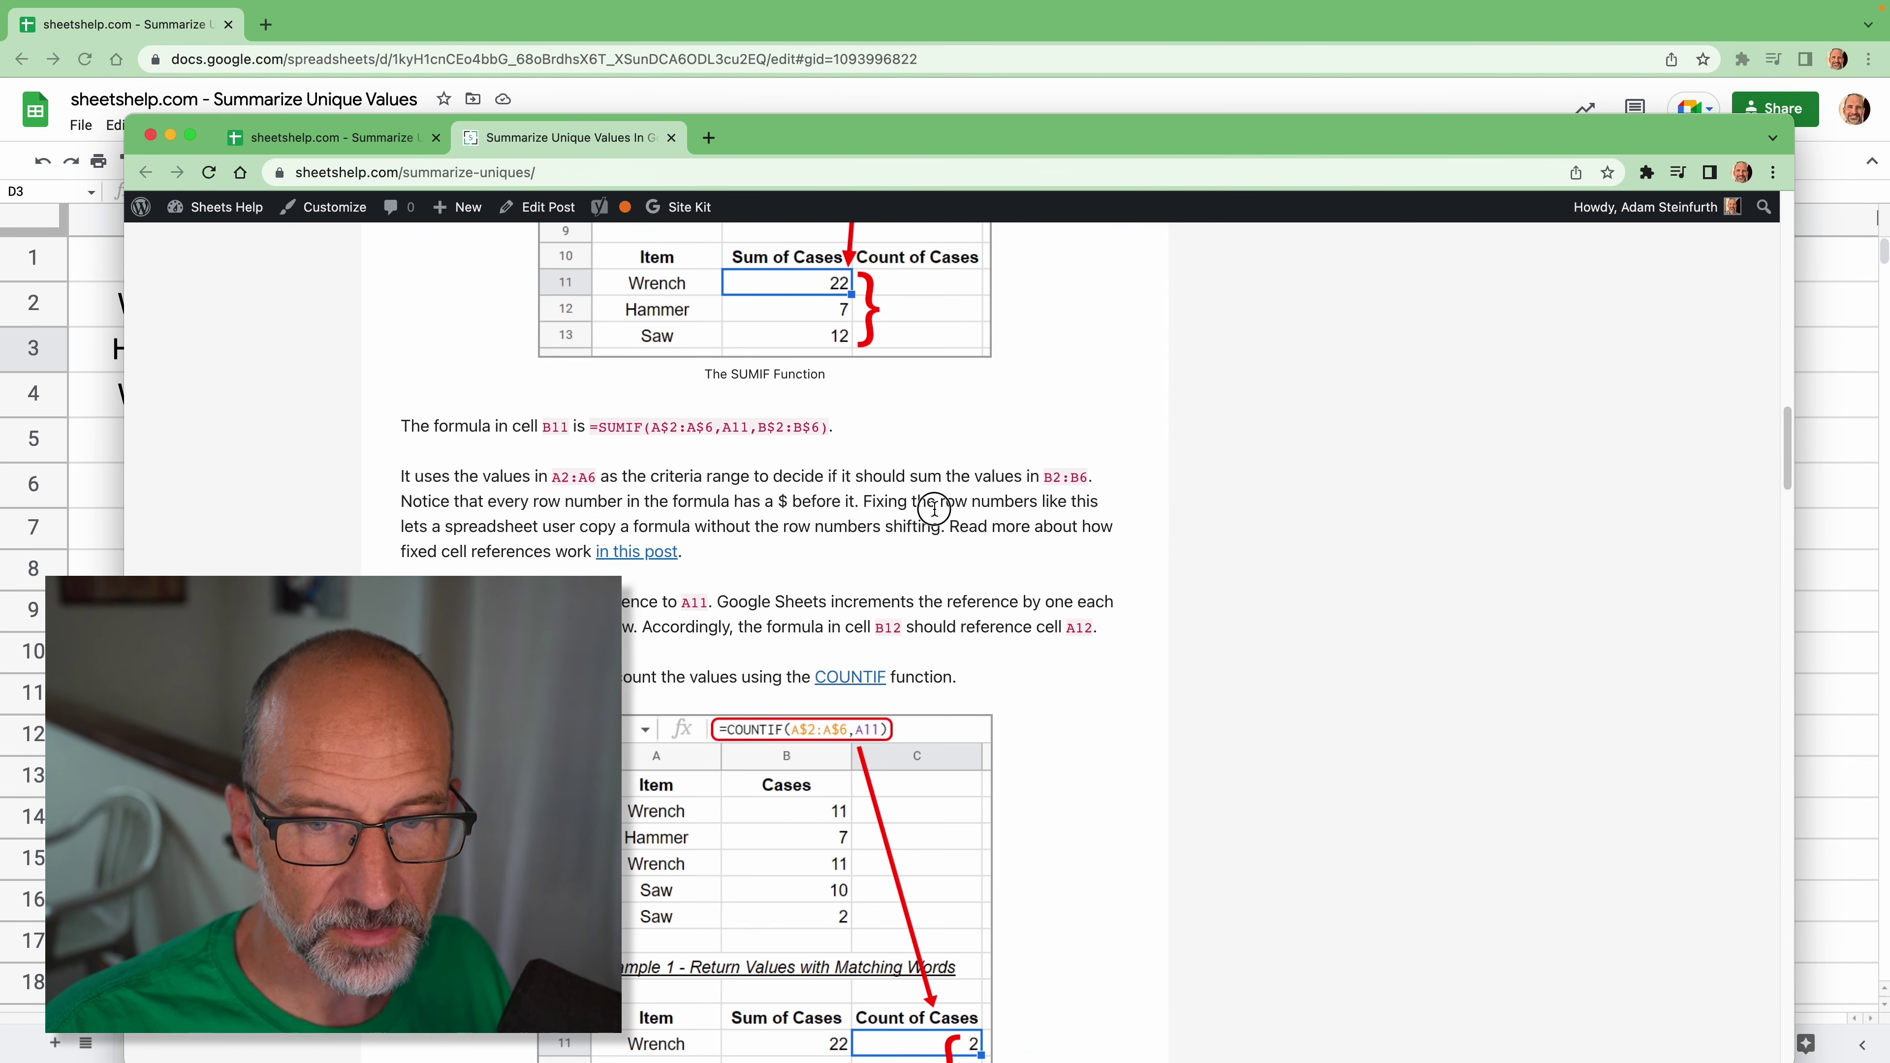
scroll(1009, 607, "up", 1)
scroll(1009, 607, "down", 10)
scroll(1008, 629, "down", 20)
scroll(1008, 627, "down", 20)
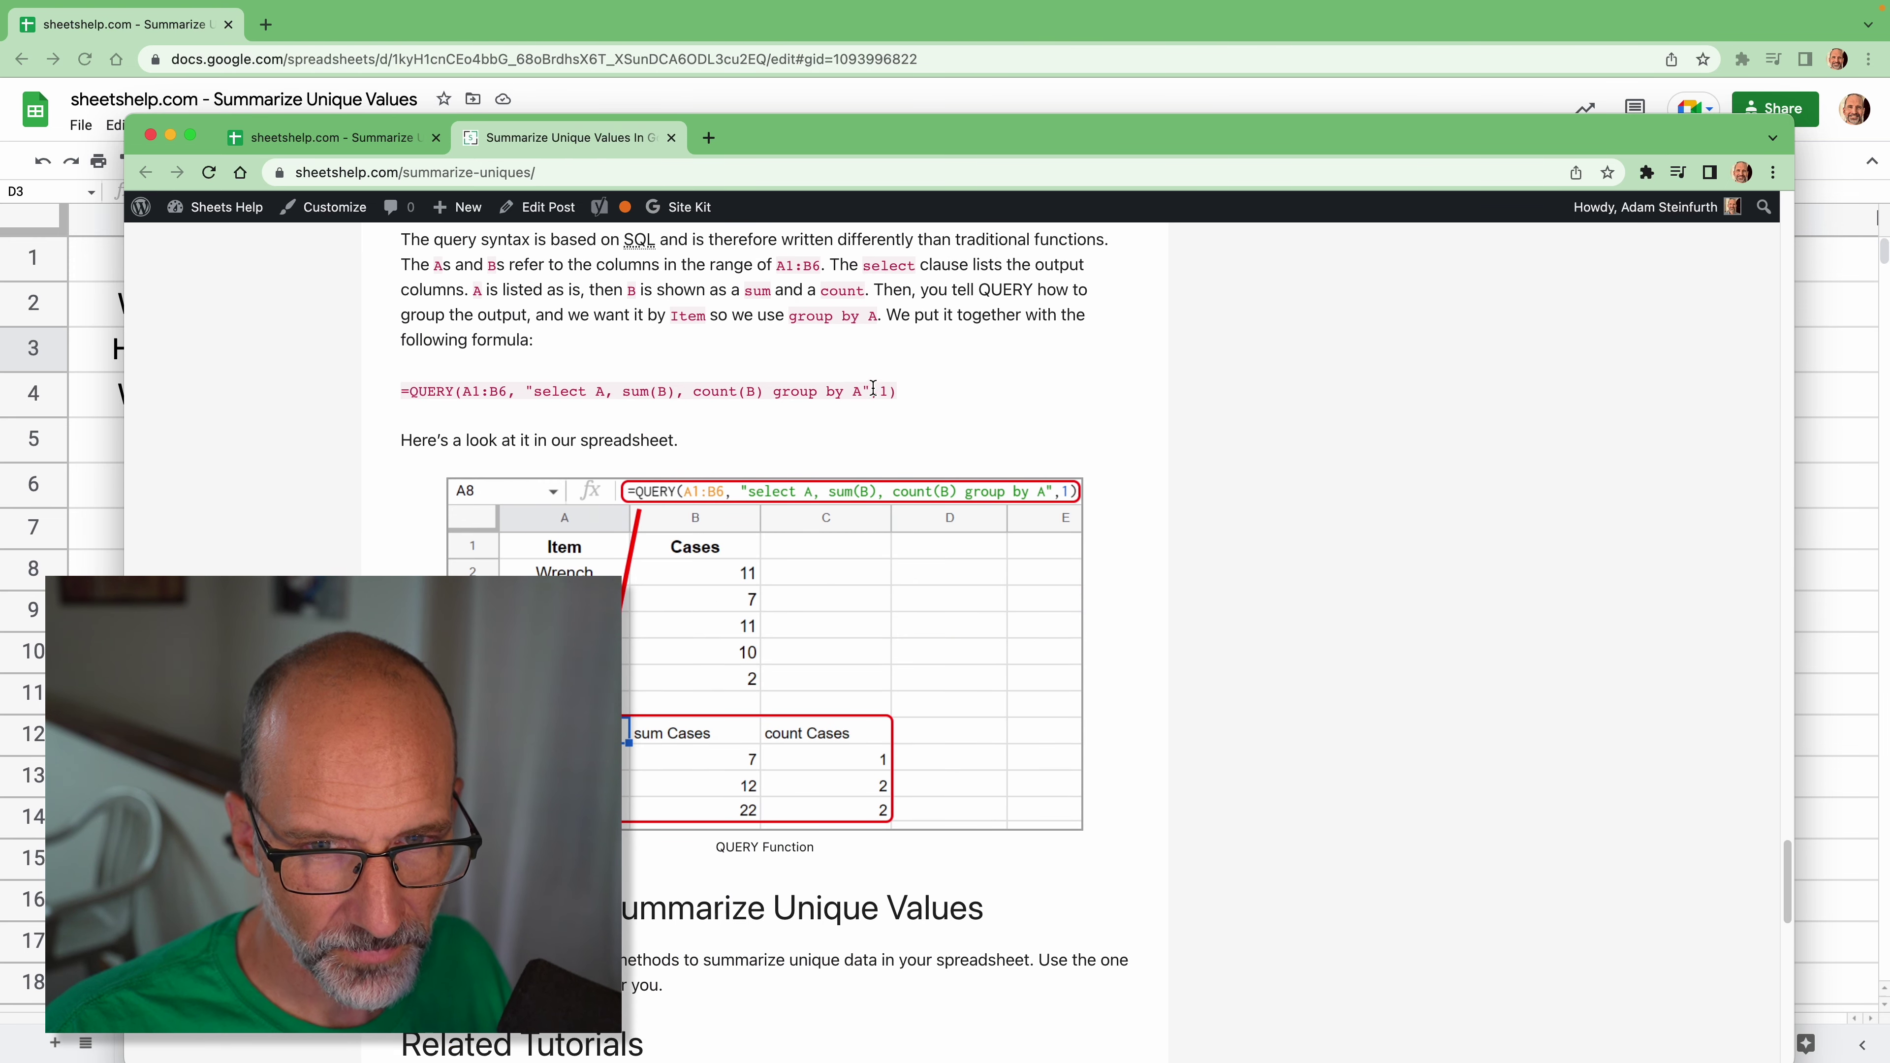
left_click_drag(895, 391, 392, 392)
right_click(439, 393)
left_click(470, 438)
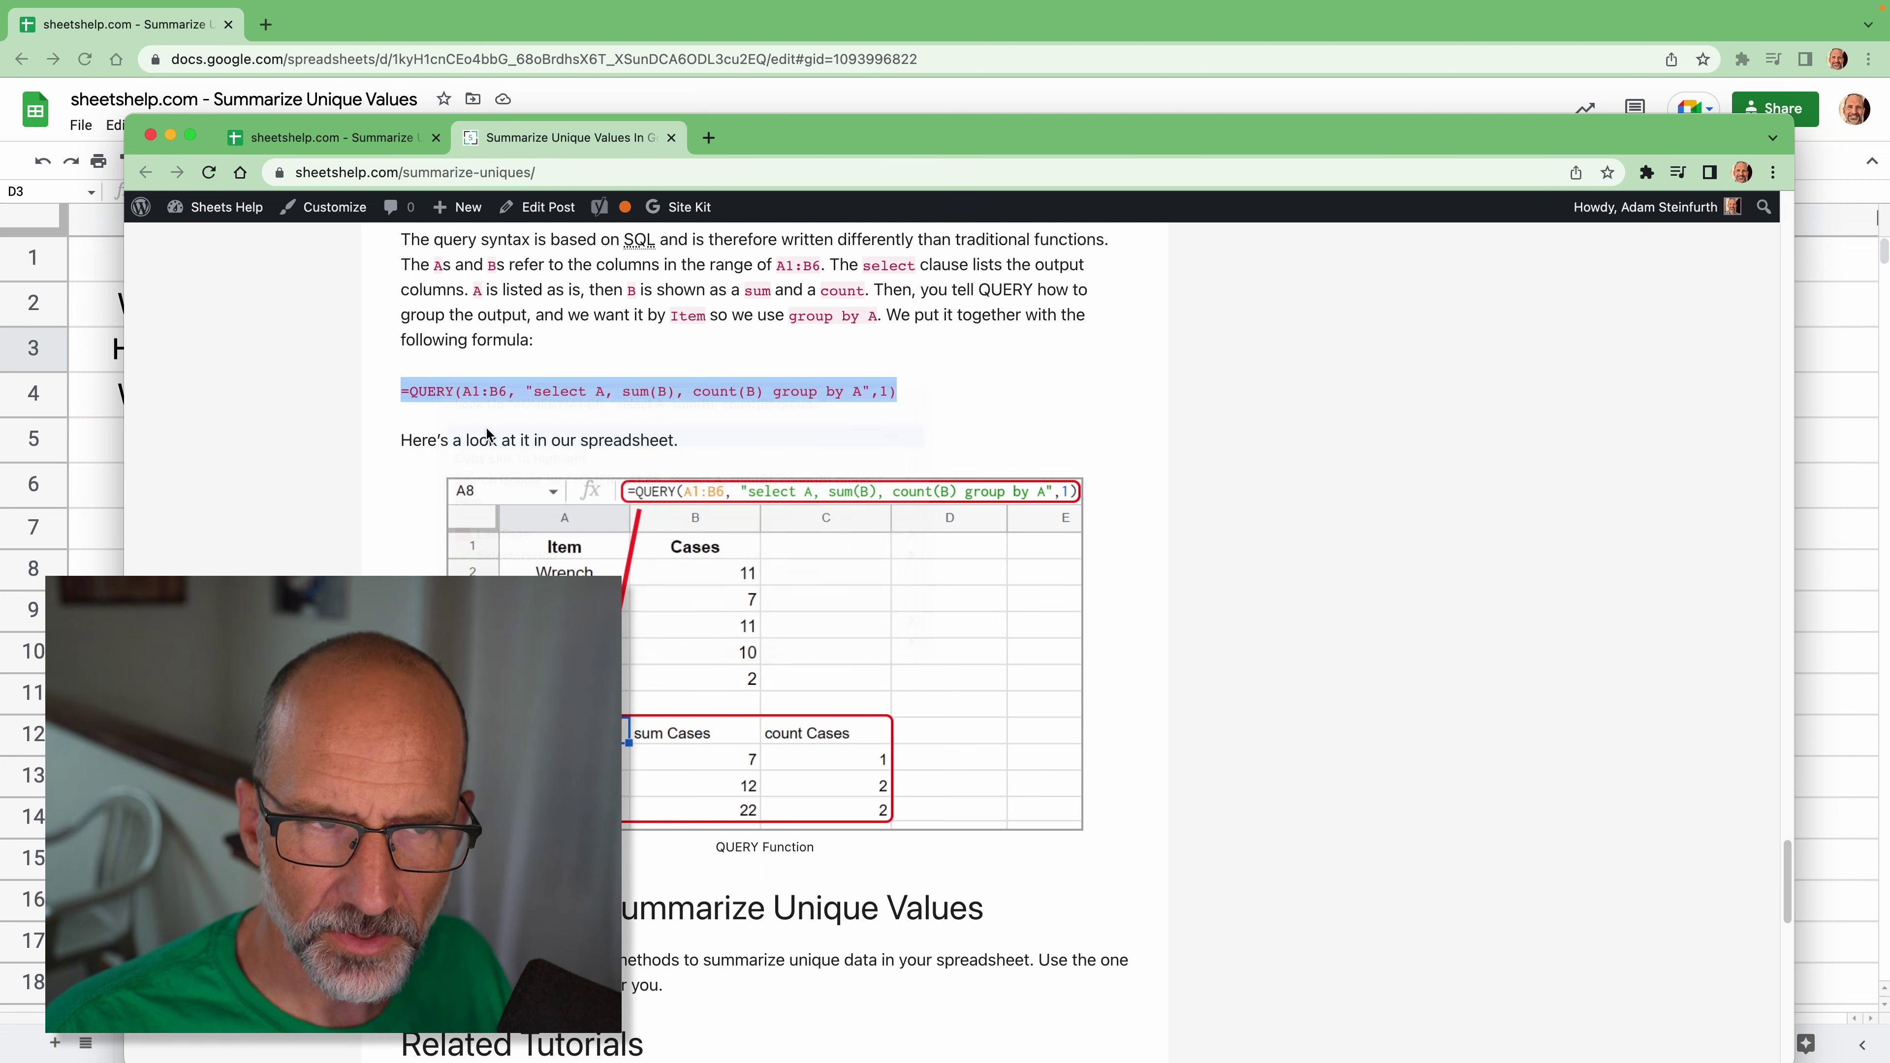
left_click(171, 135)
Paste the QUERY formula into D3 and review its A1:B6 data range argument
right_click(708, 357)
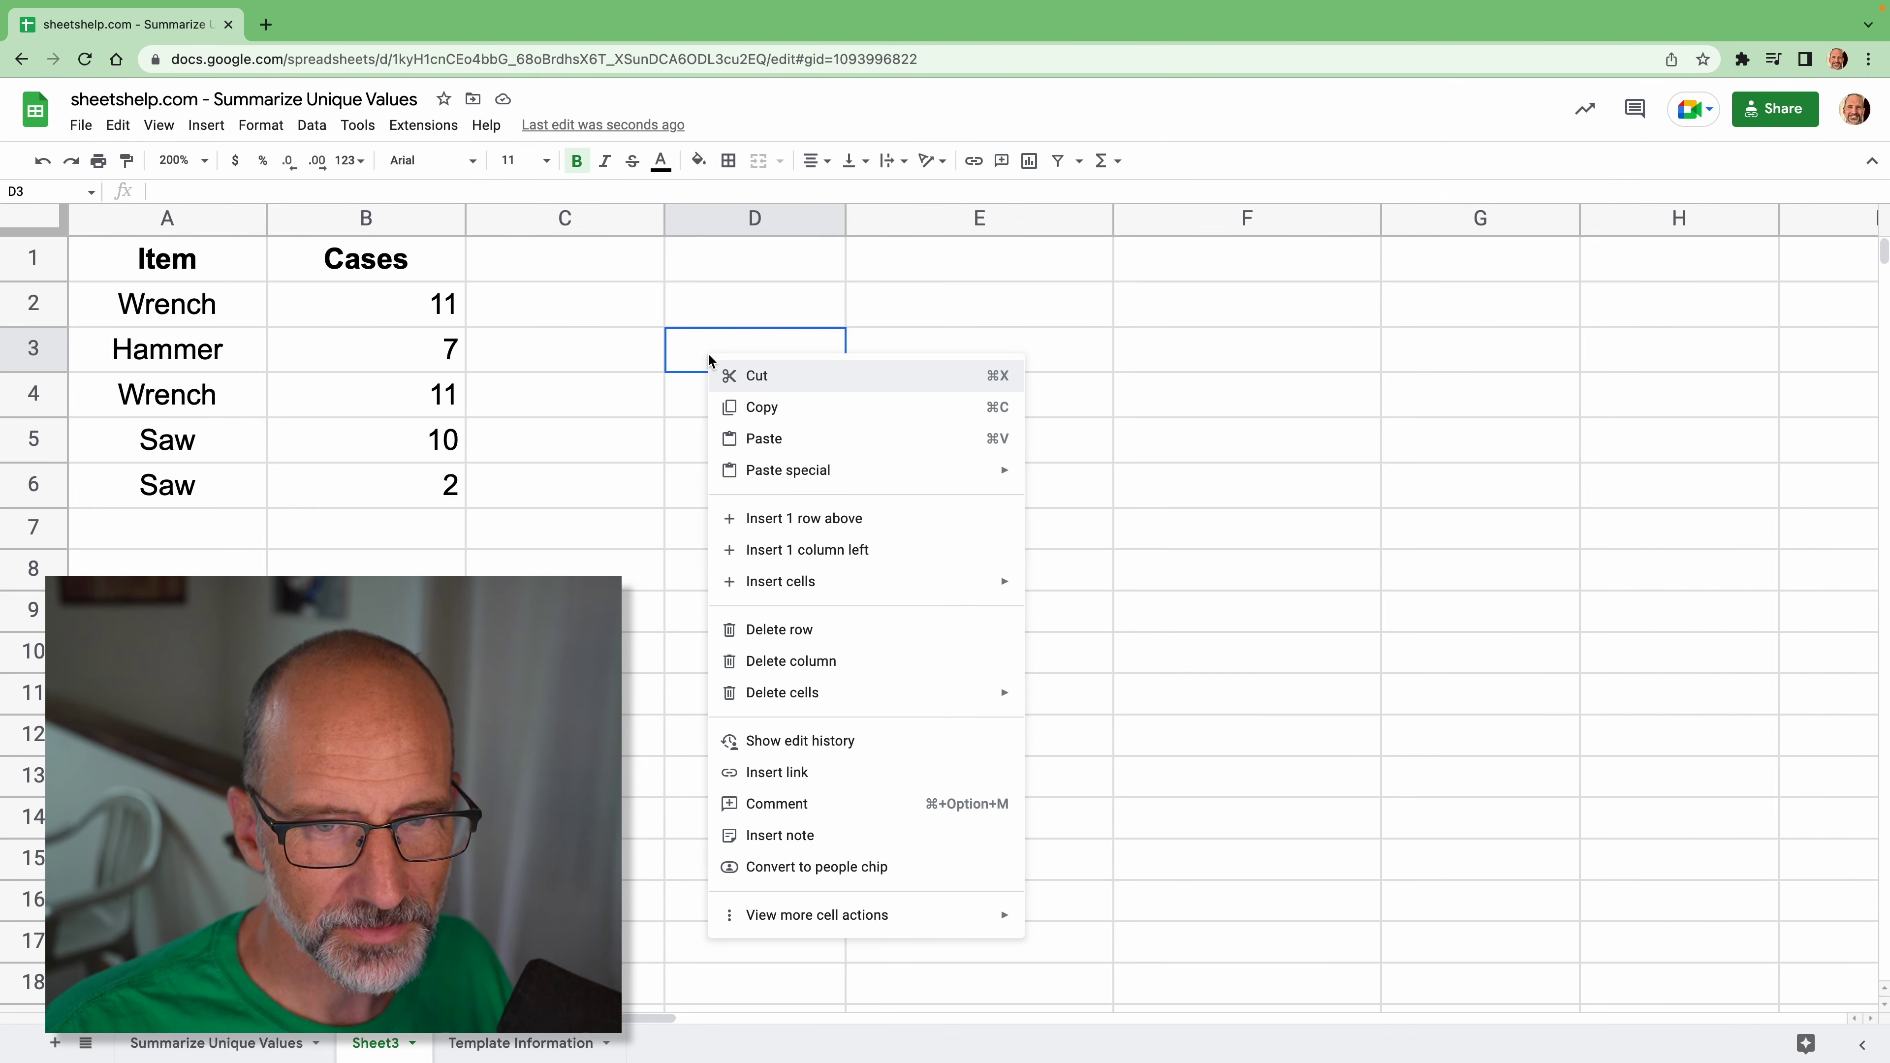
left_click(761, 437)
double_click(757, 358)
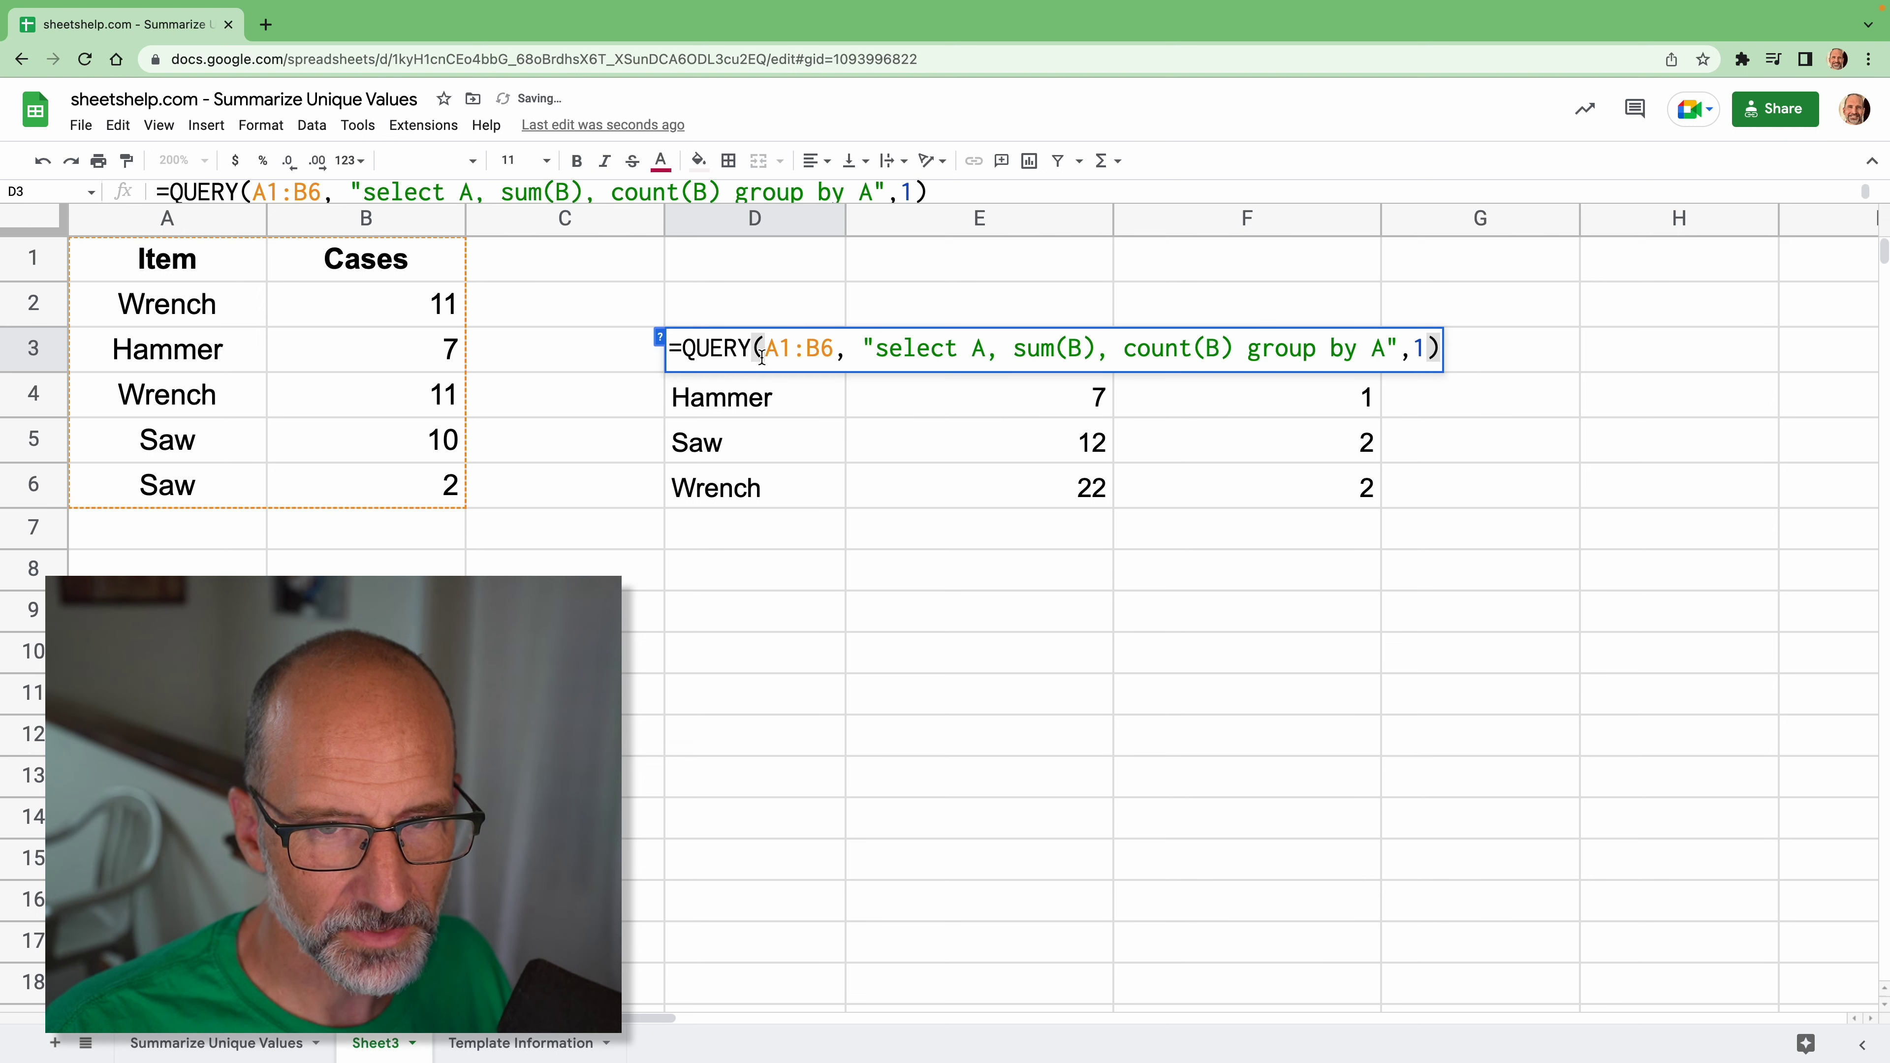
left_click(733, 353)
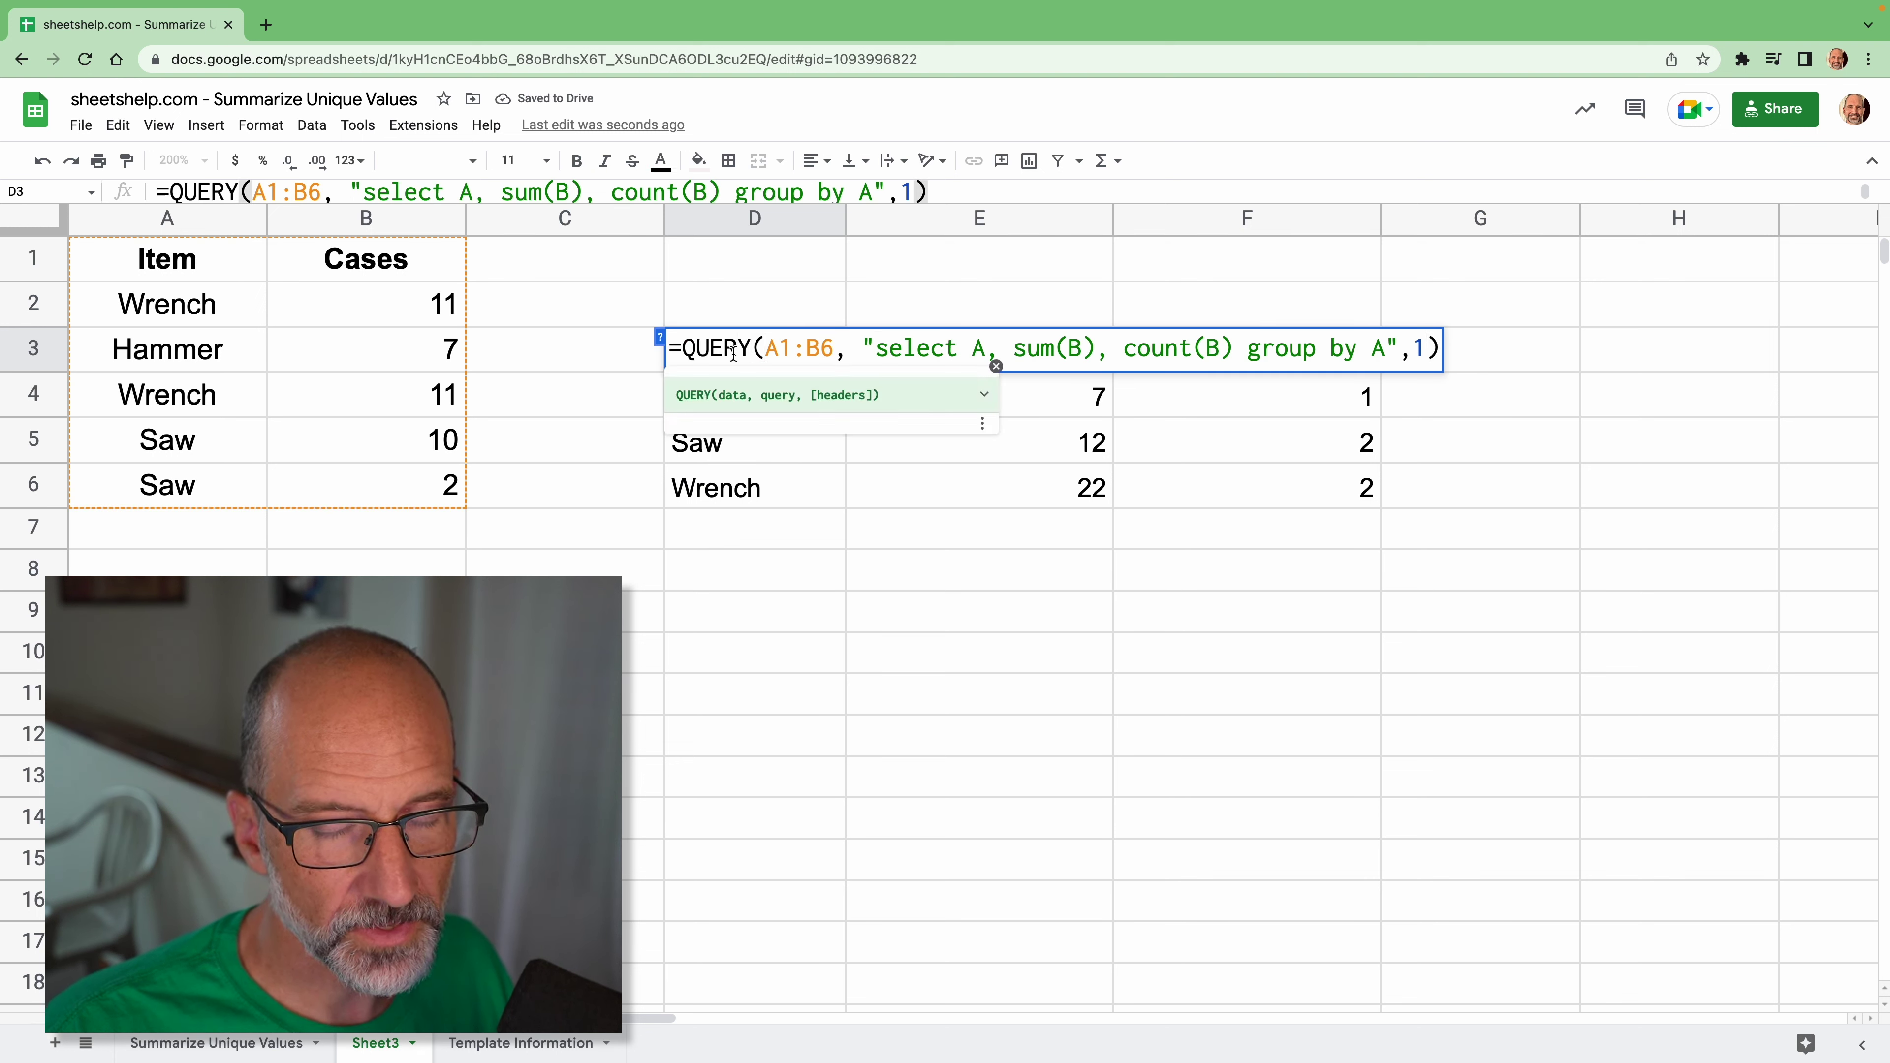
left_click(780, 353)
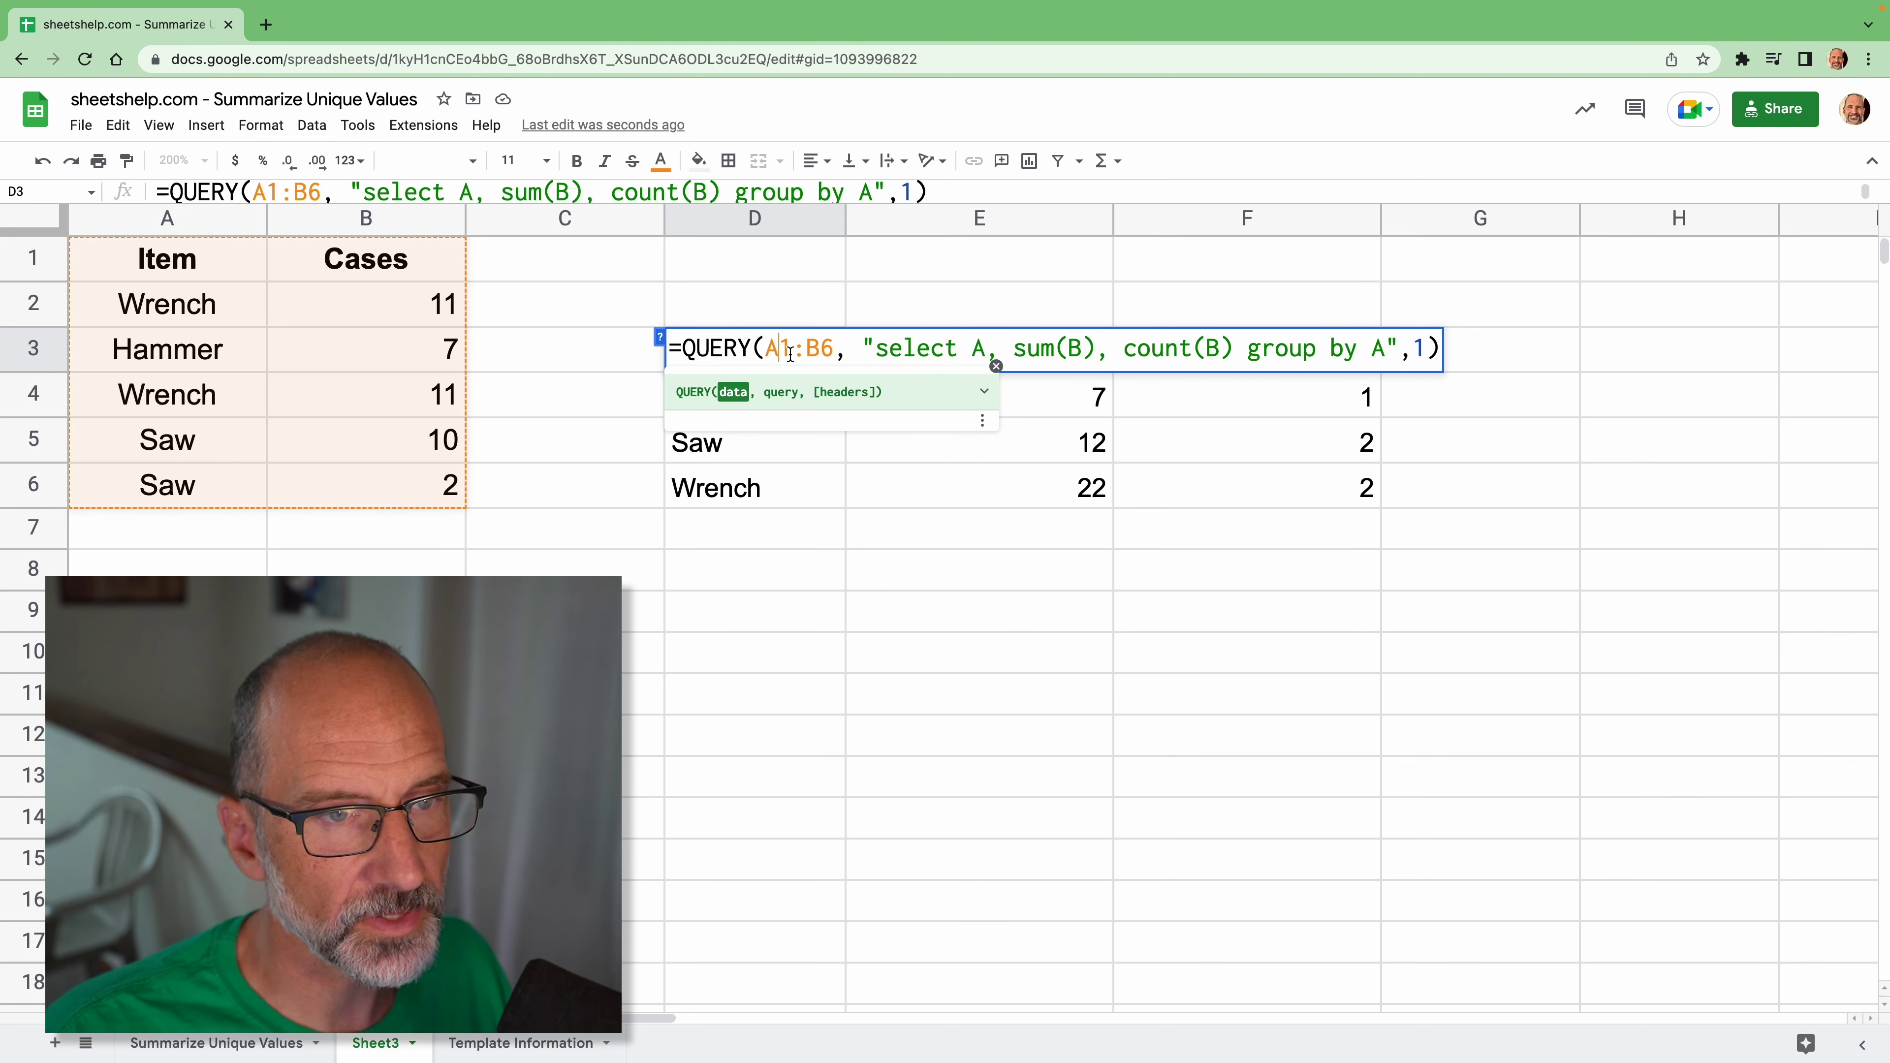
left_click(887, 353)
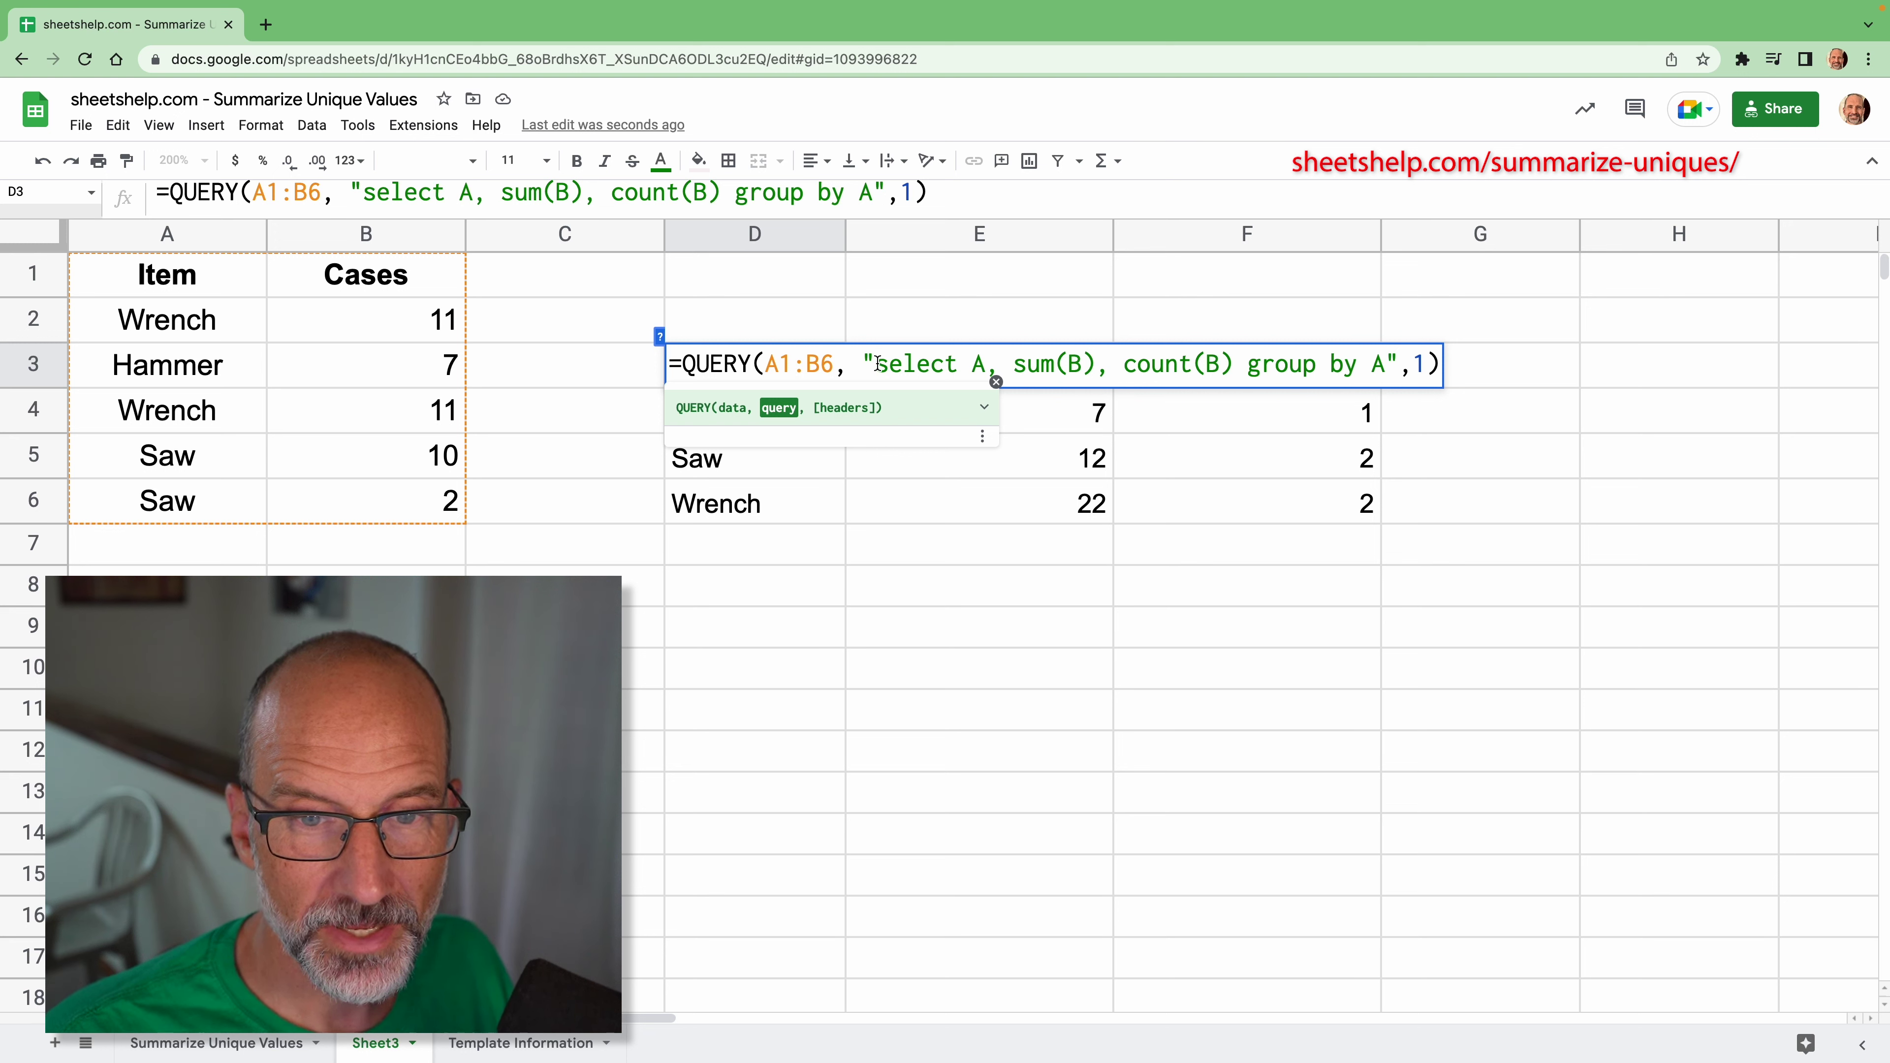
Review the query string "select A, sum(B), count(B) group by A" and the headers argument 1
left_click_drag(878, 363, 871, 361)
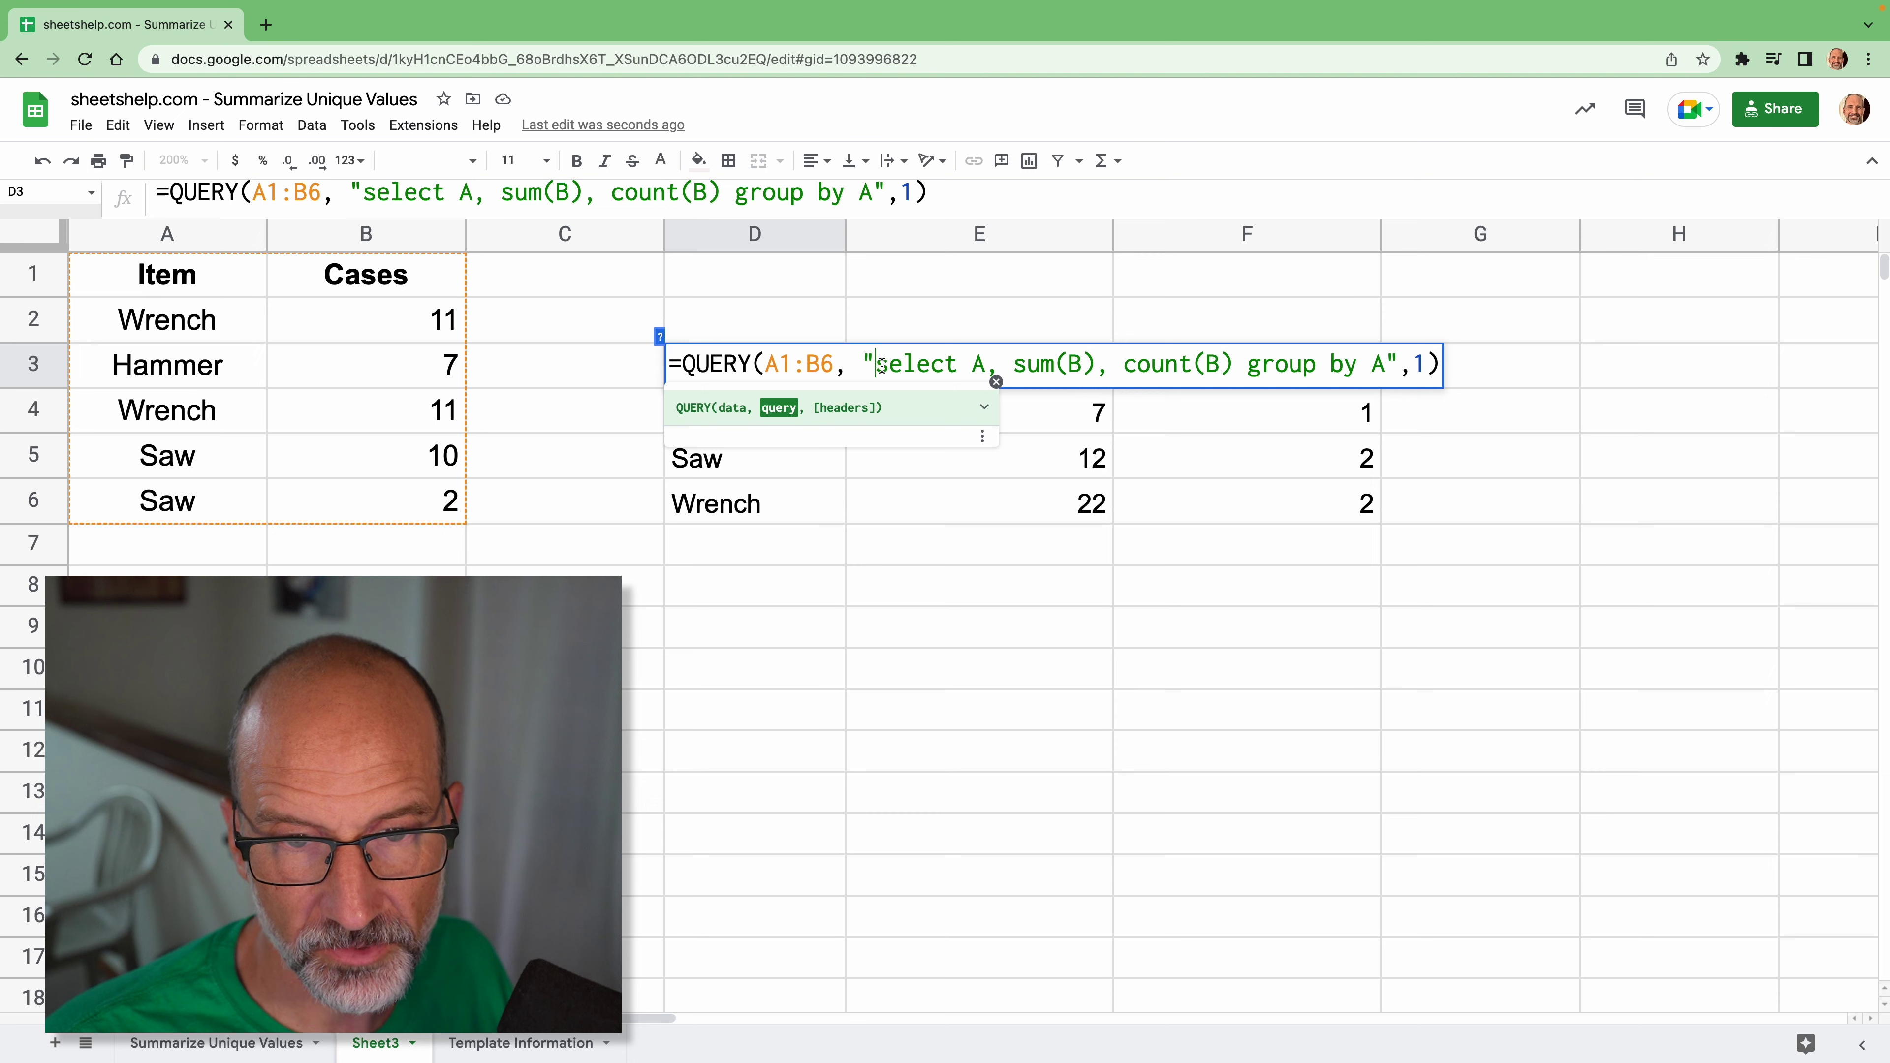
left_click_drag(877, 363, 1257, 376)
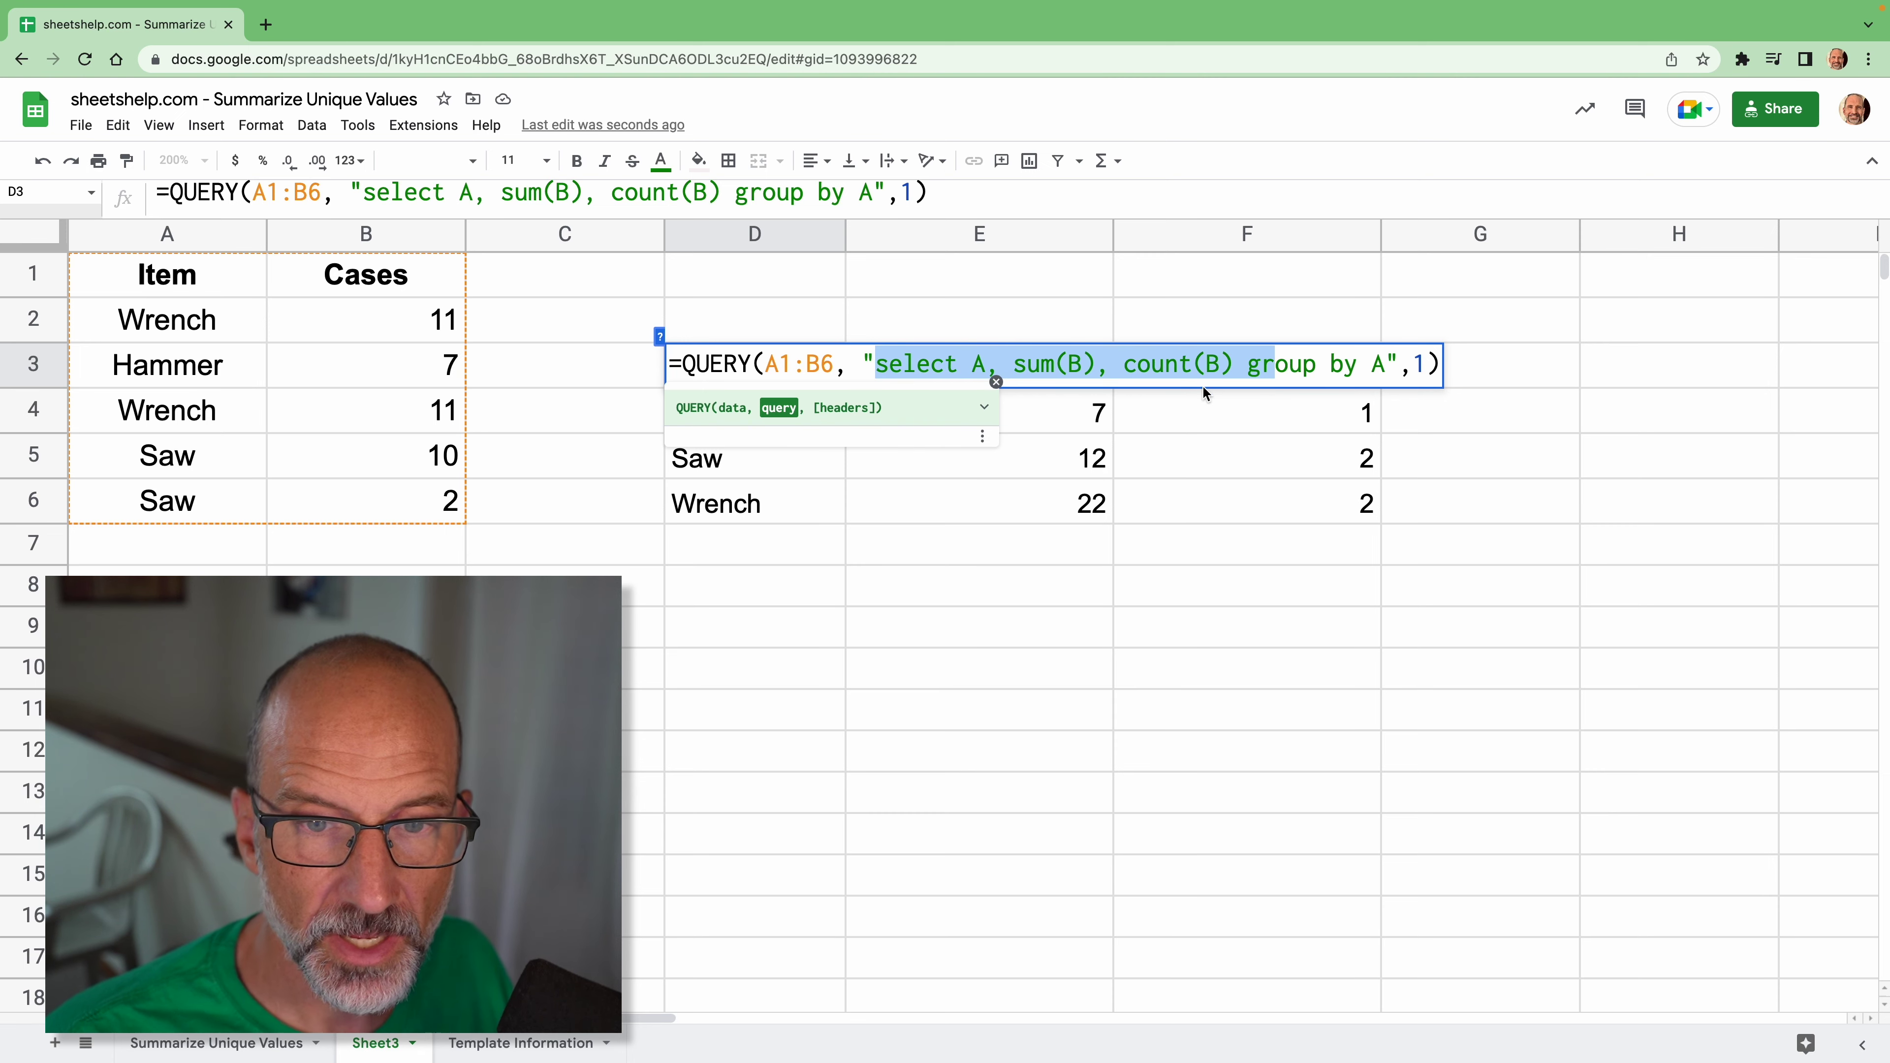
left_click(915, 365)
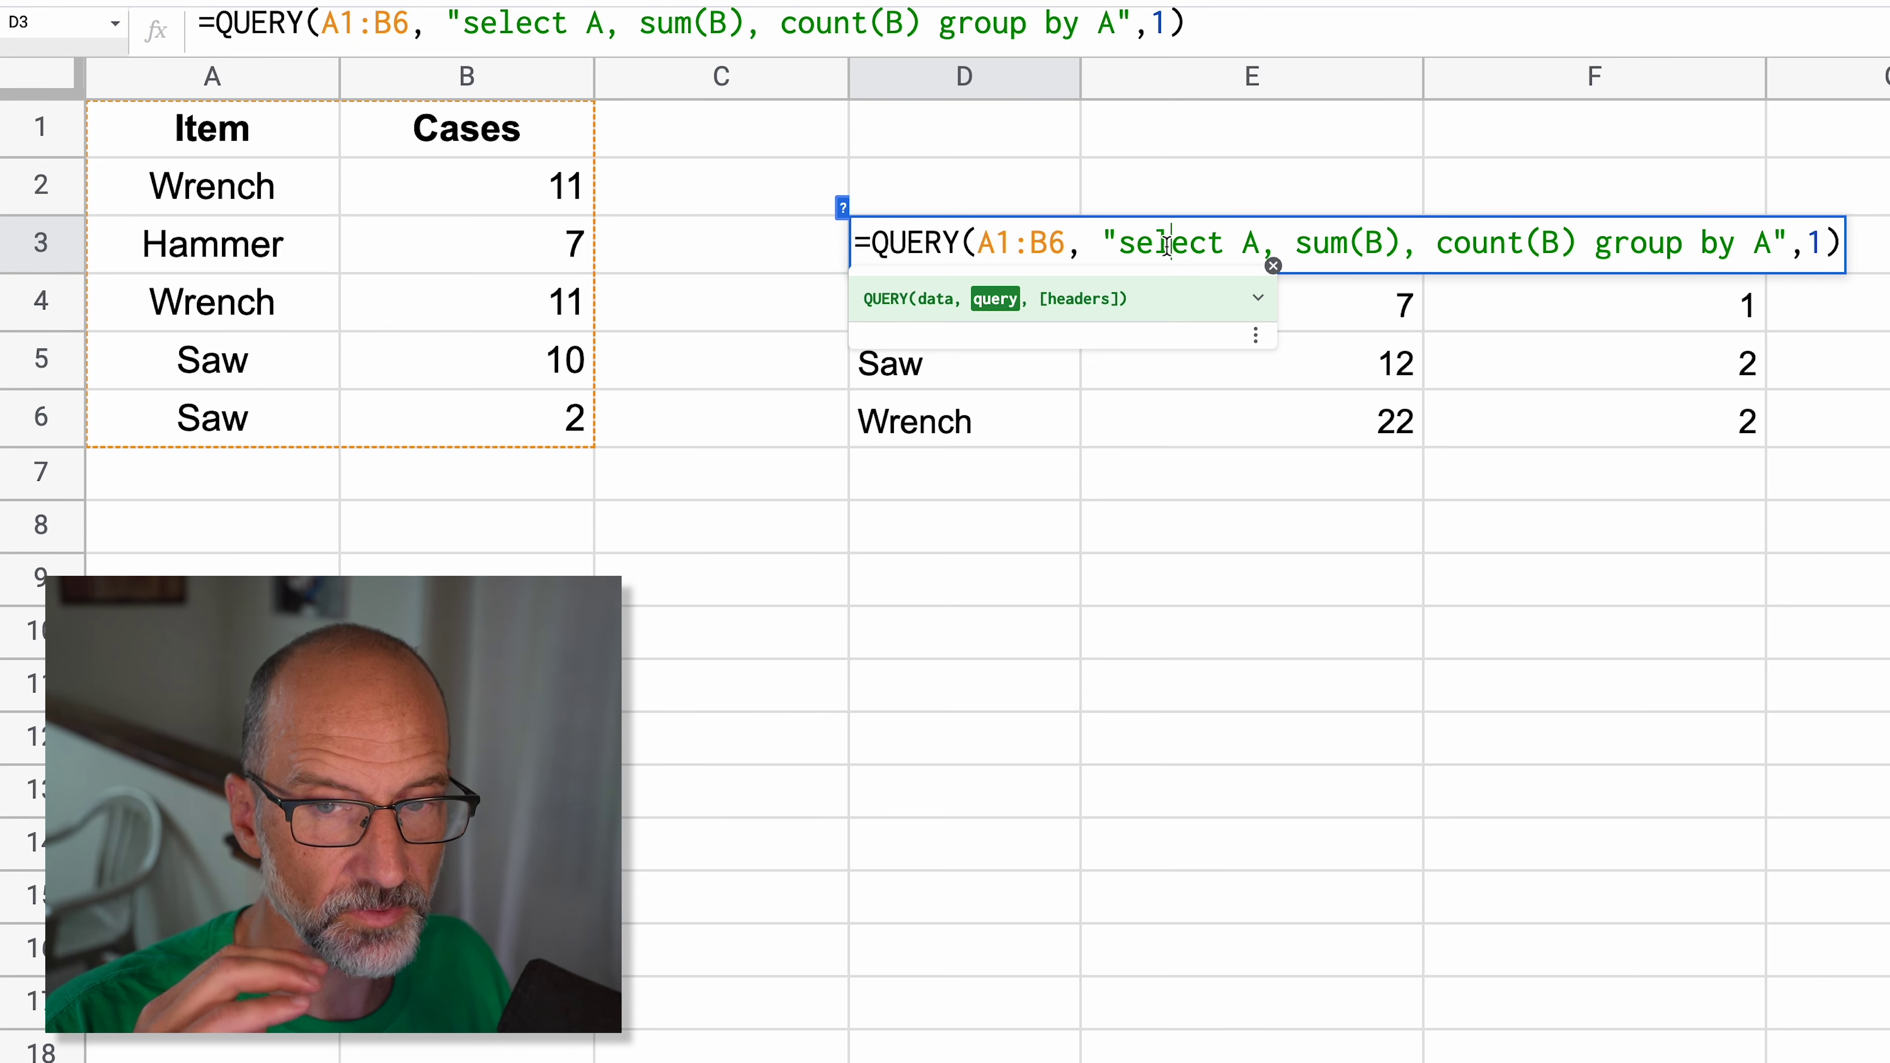
left_click(1244, 244)
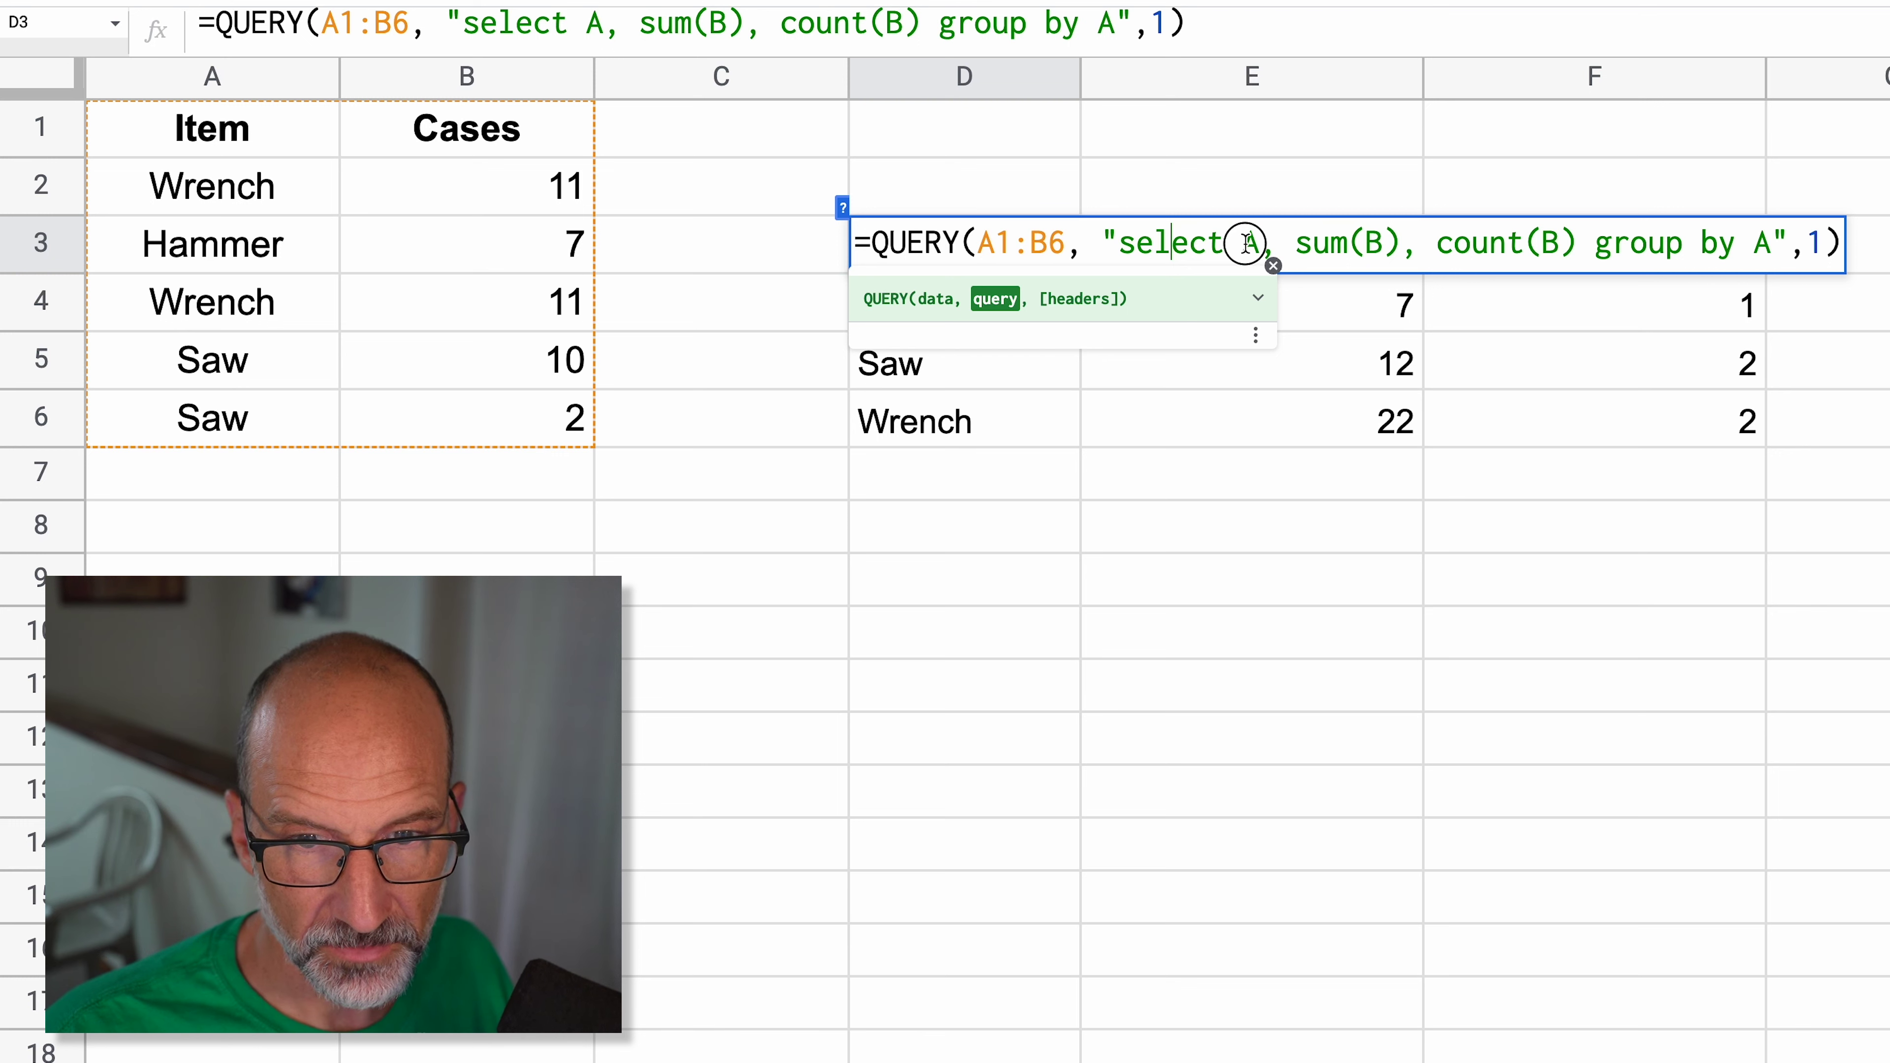
left_click(1383, 245)
double_click(1253, 243)
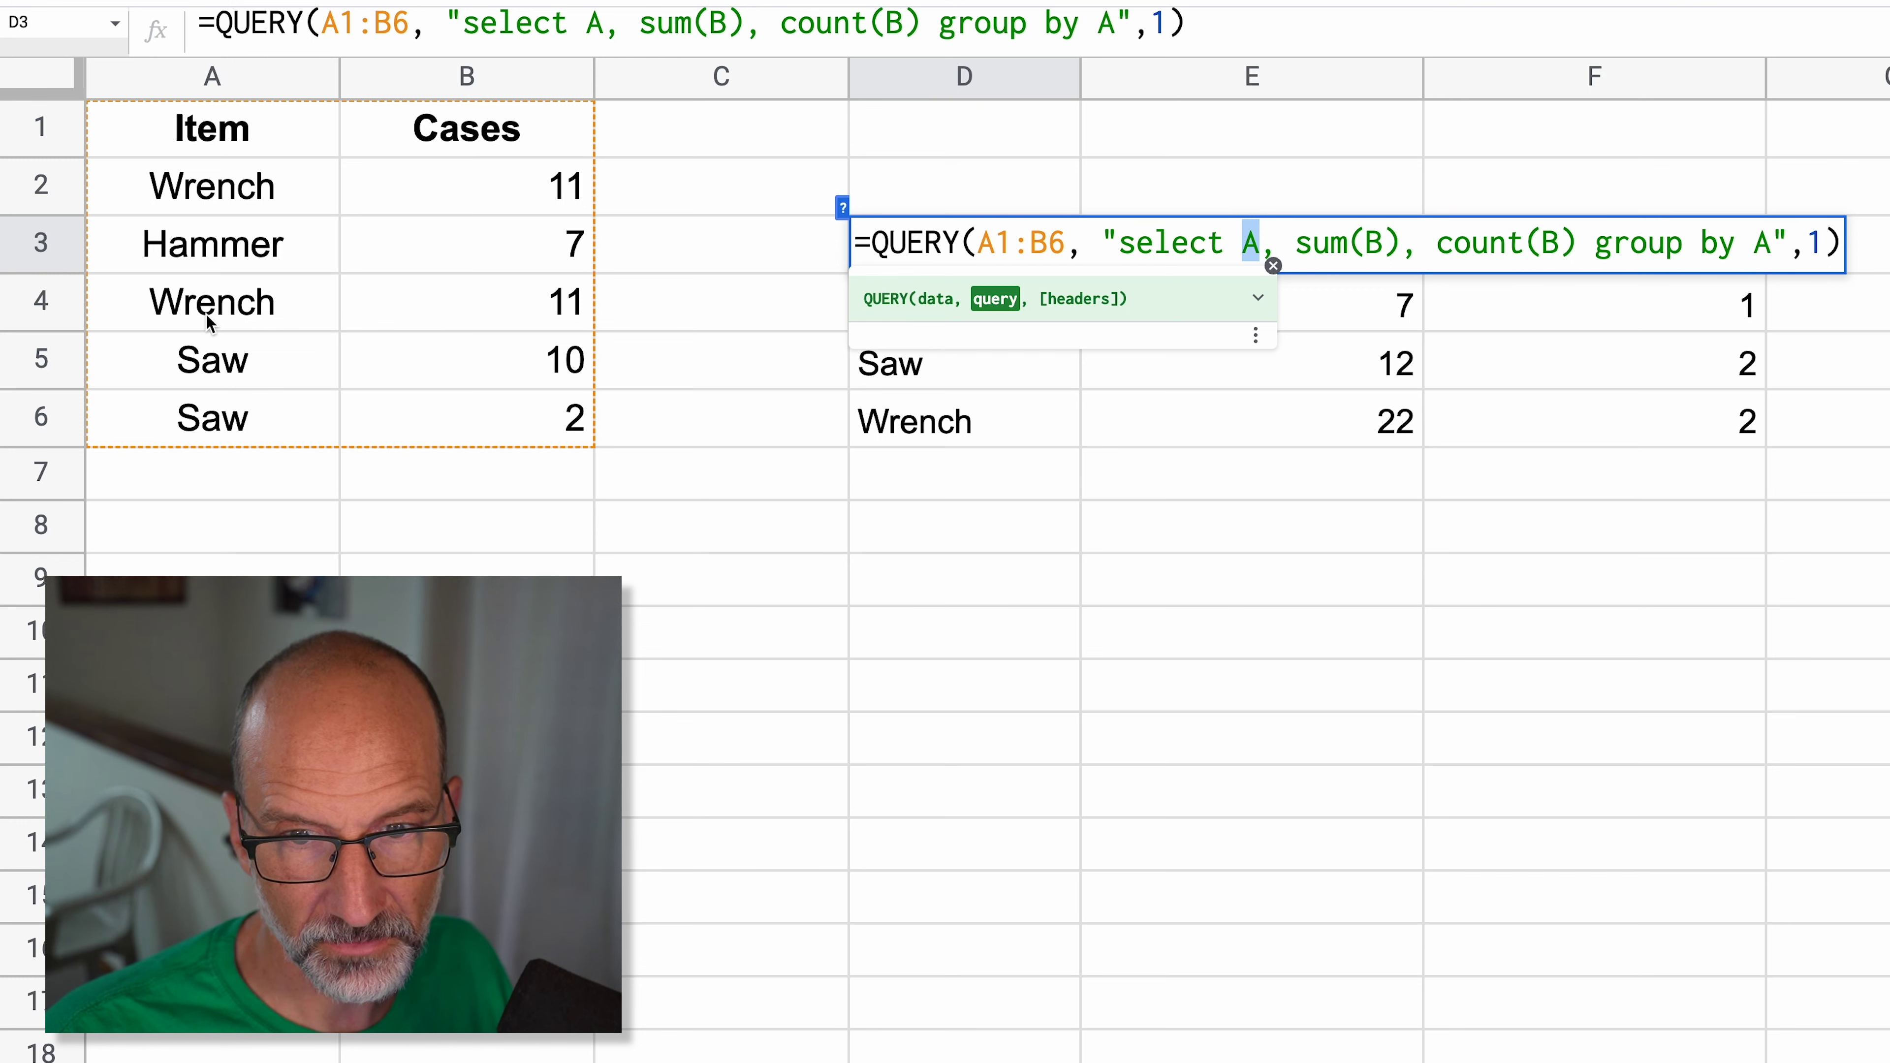
left_click(1348, 245)
left_click(1497, 245)
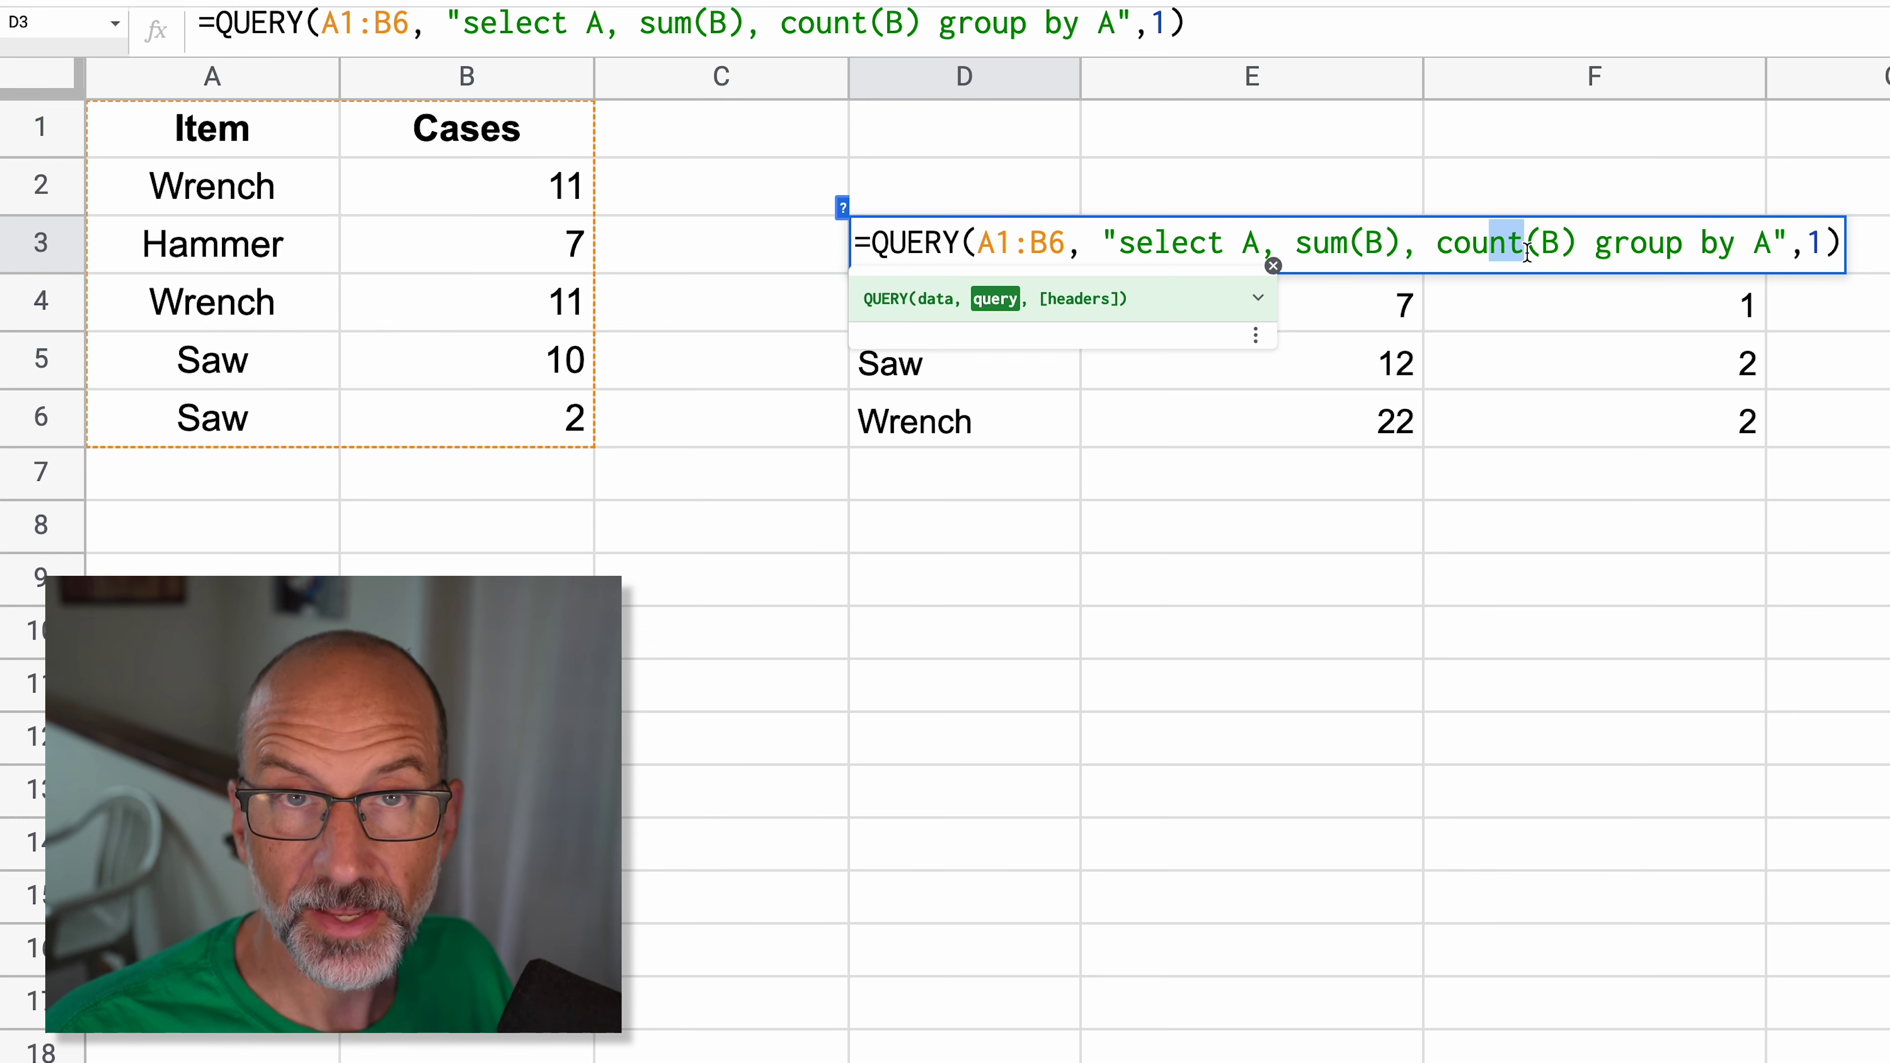
left_click_drag(1547, 245, 1131, 244)
left_click_drag(1666, 245, 1697, 248)
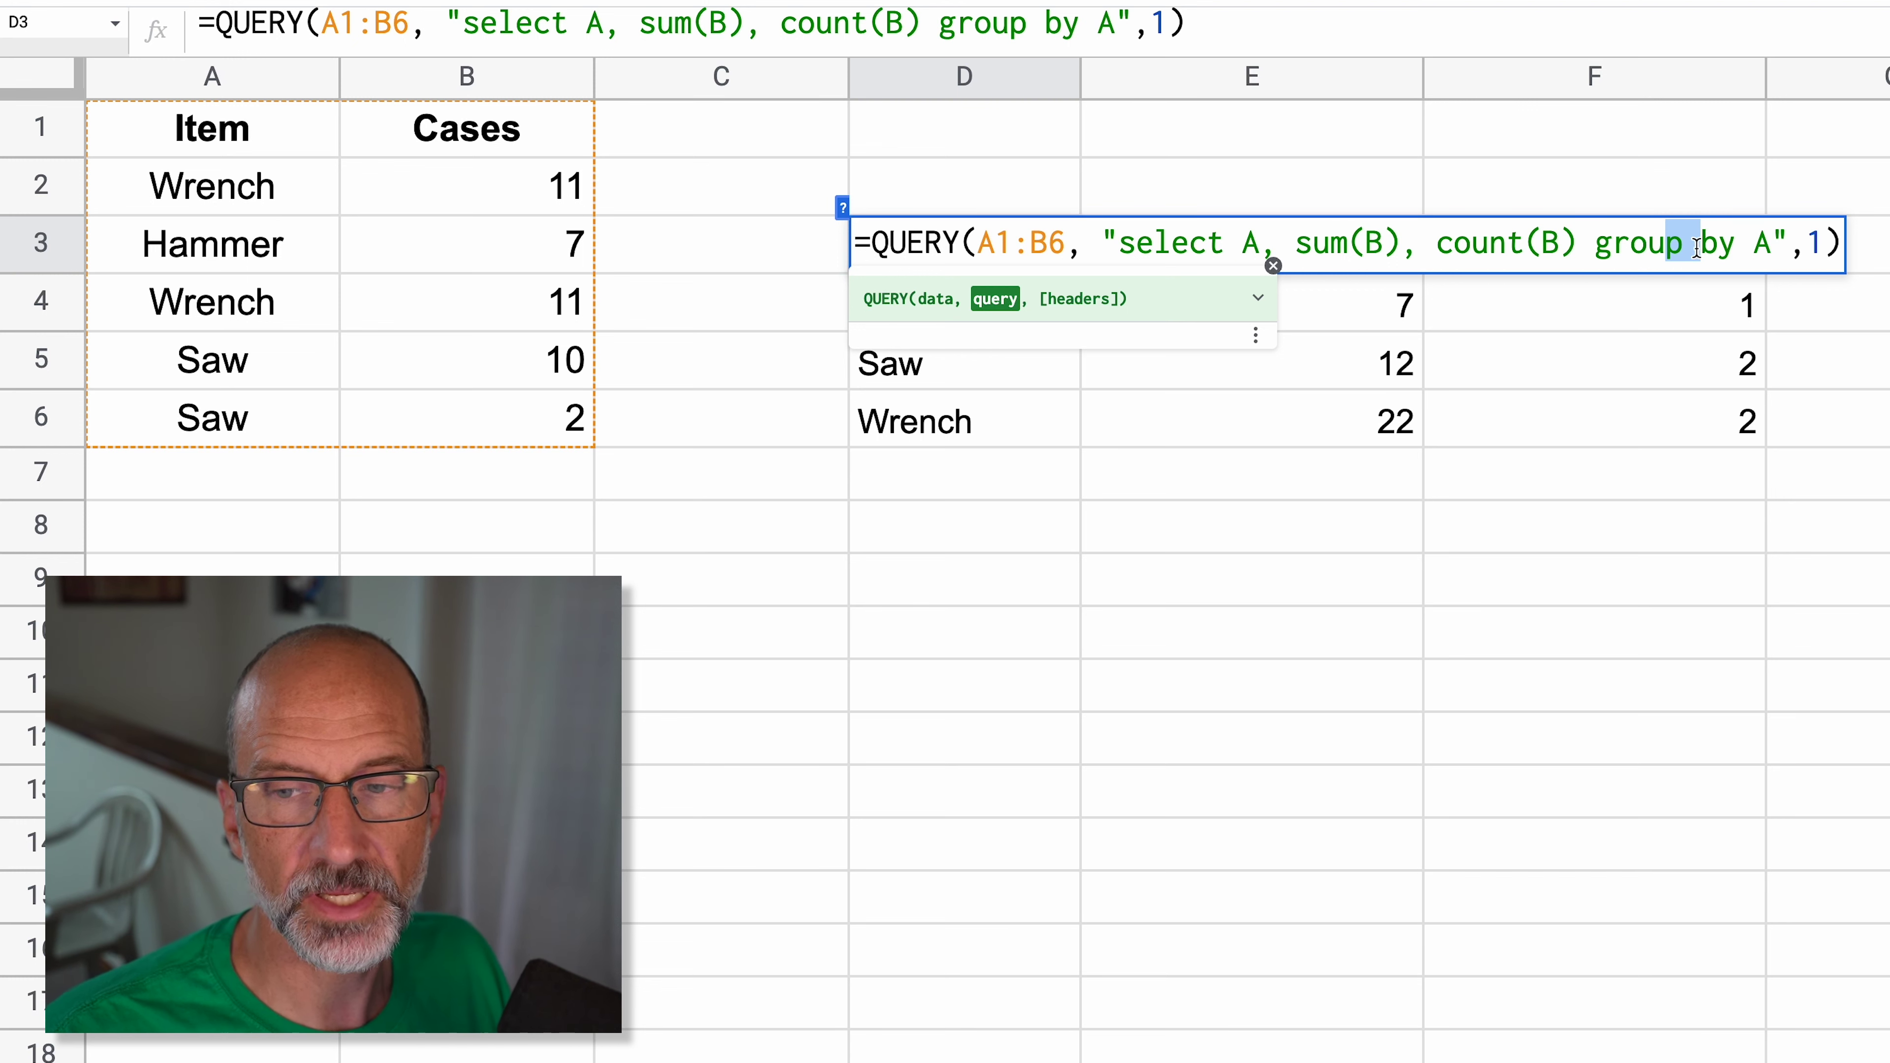
double_click(1815, 247)
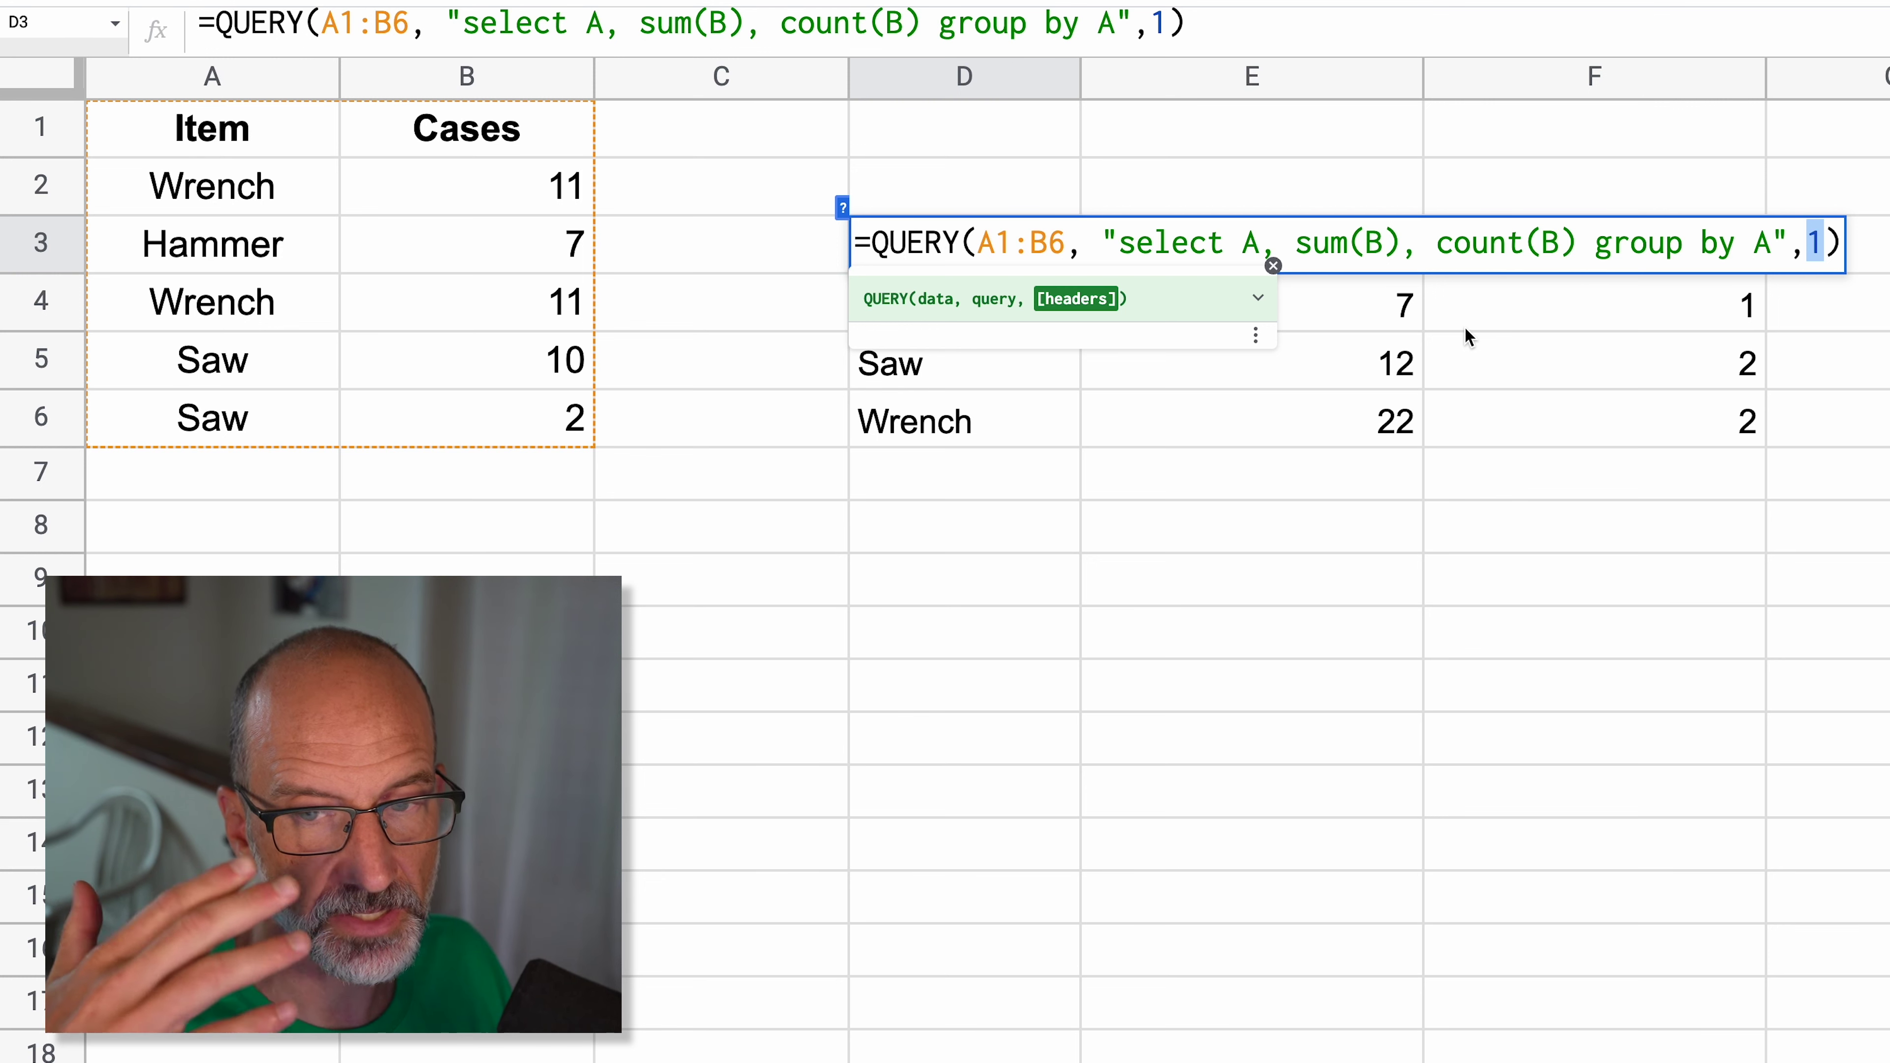
Commit the QUERY formula, then delete D3 and undo to restore the summary
key("Right")
key("Right")
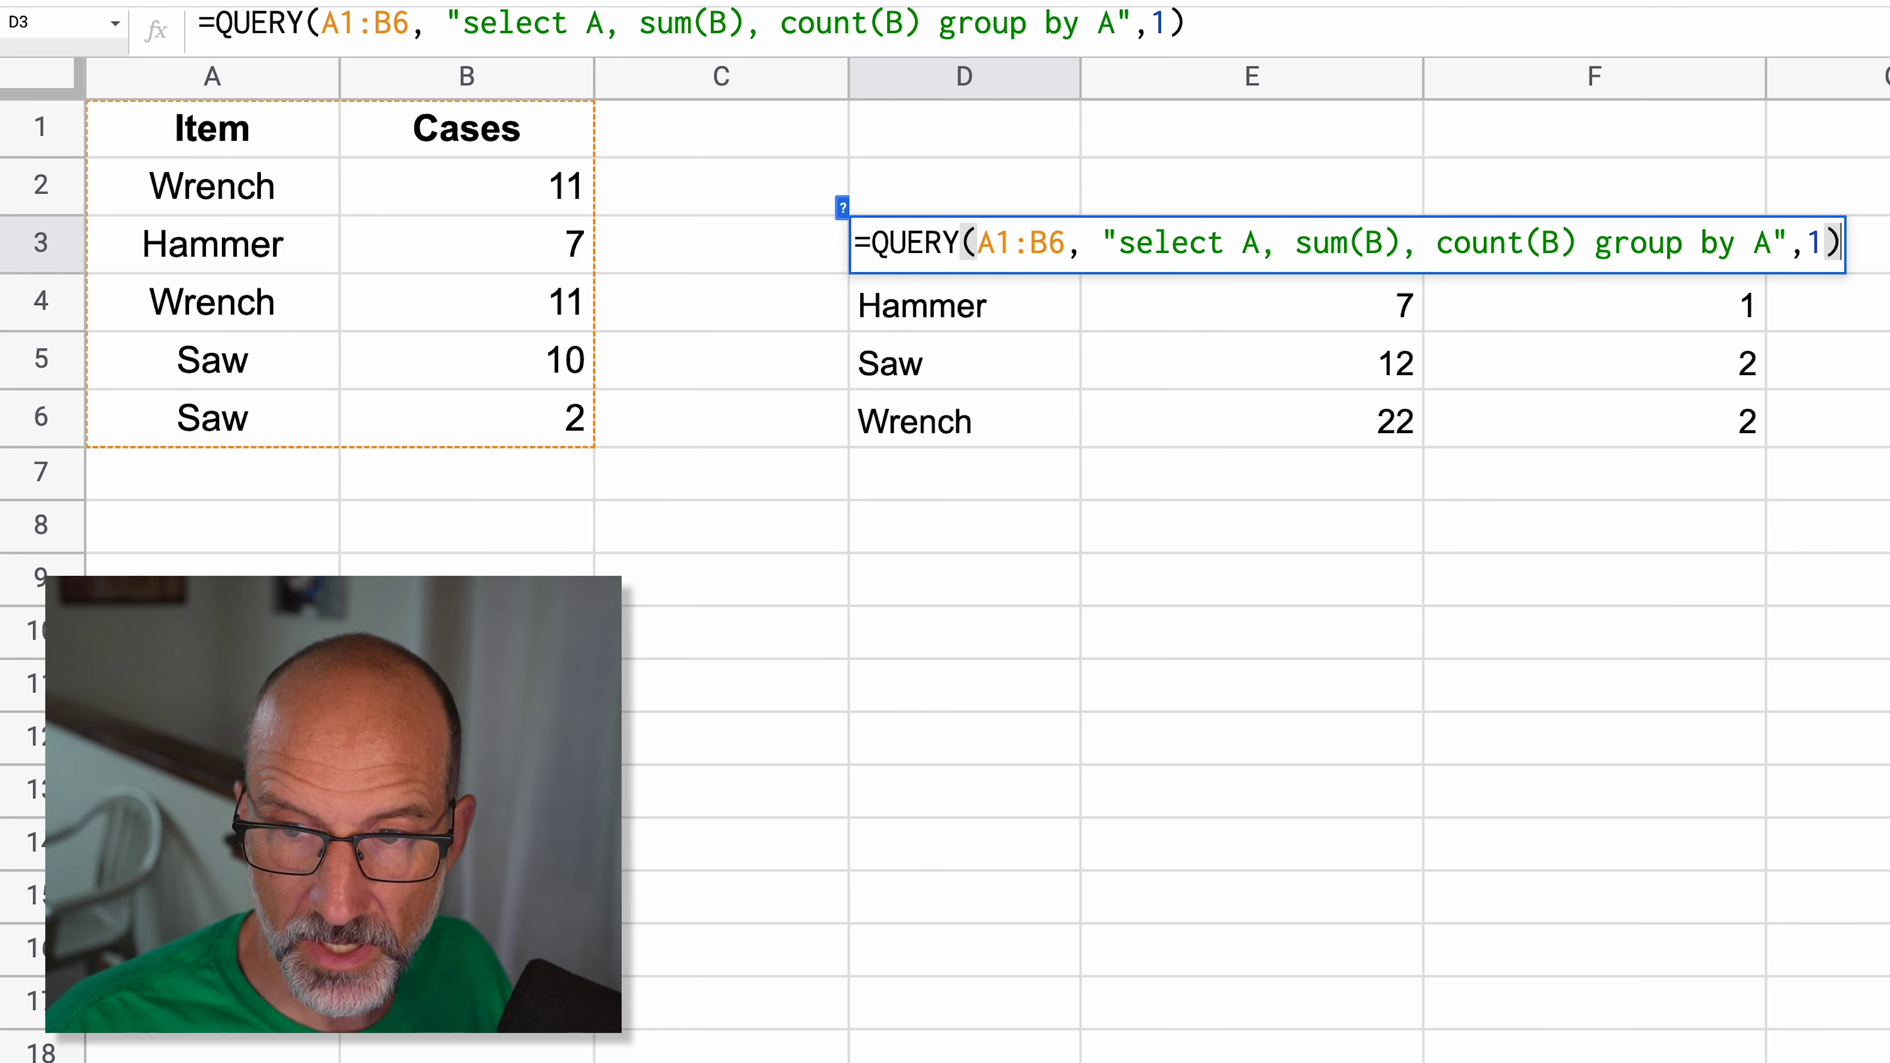
key("Return")
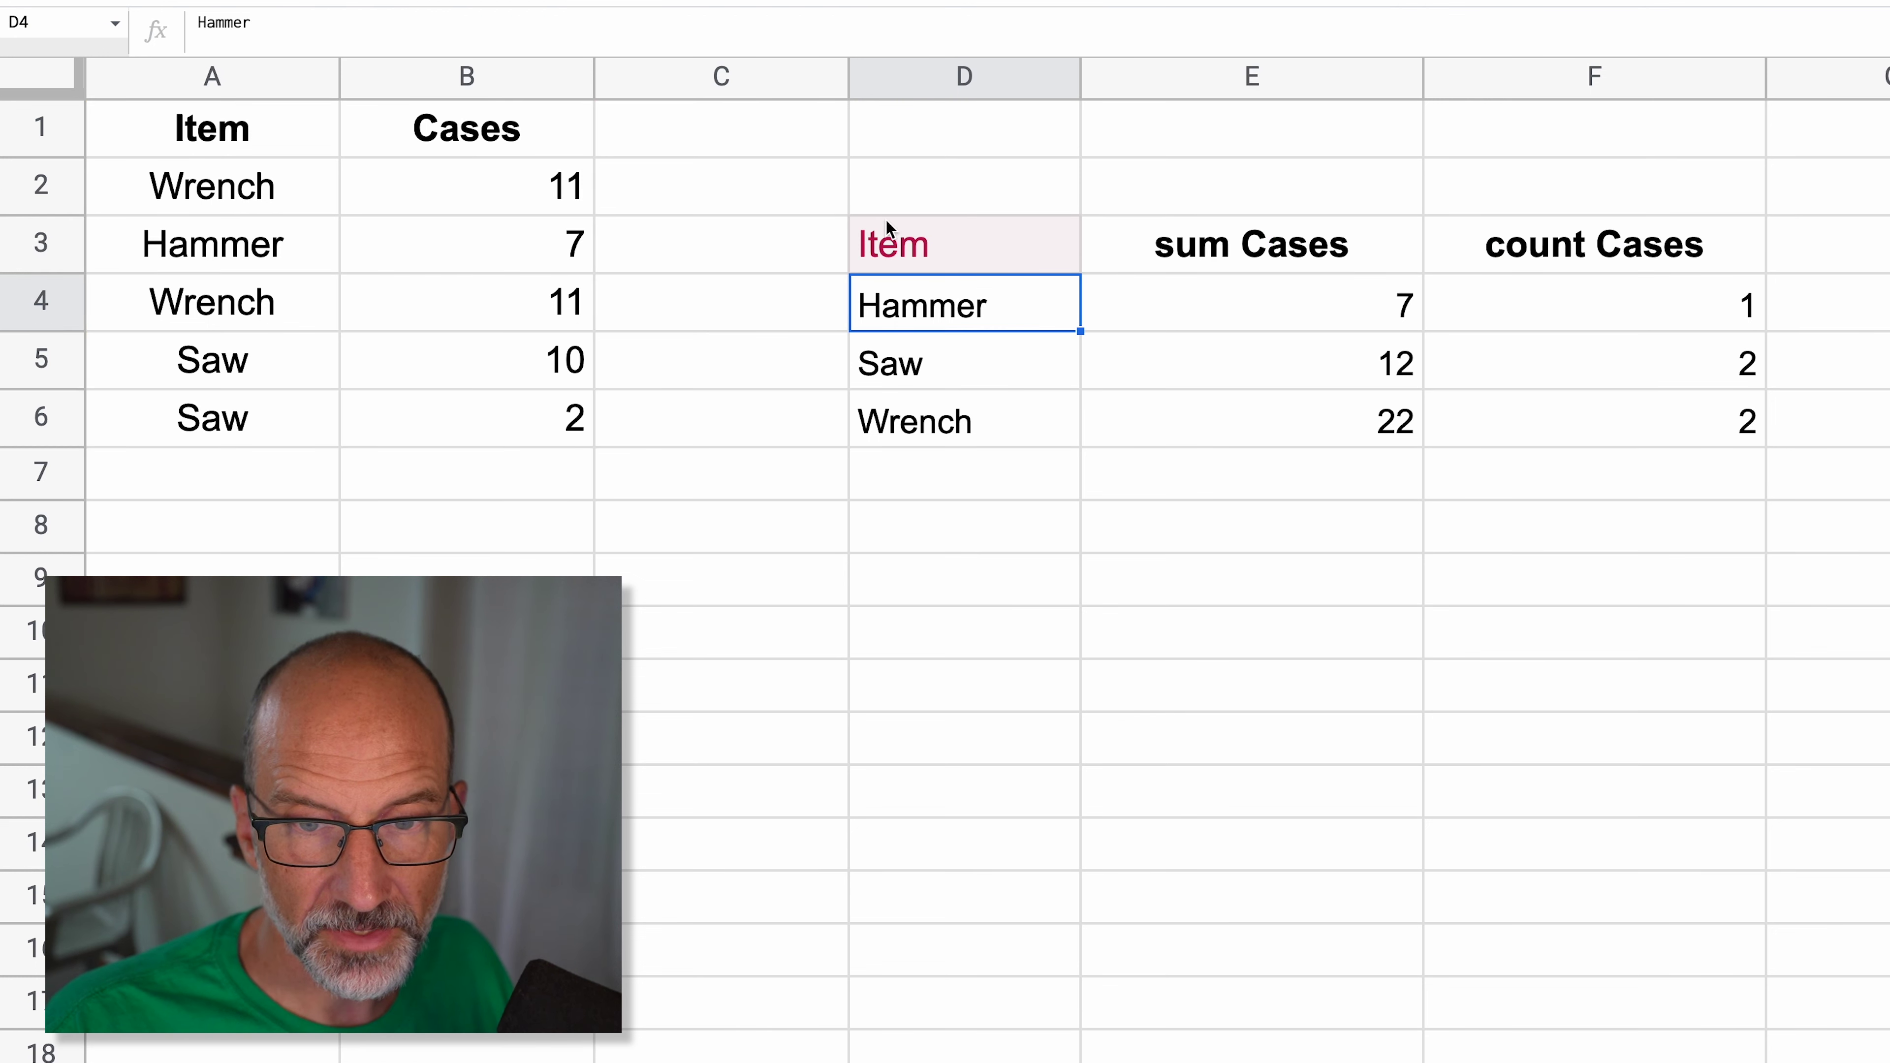
left_click(1203, 281)
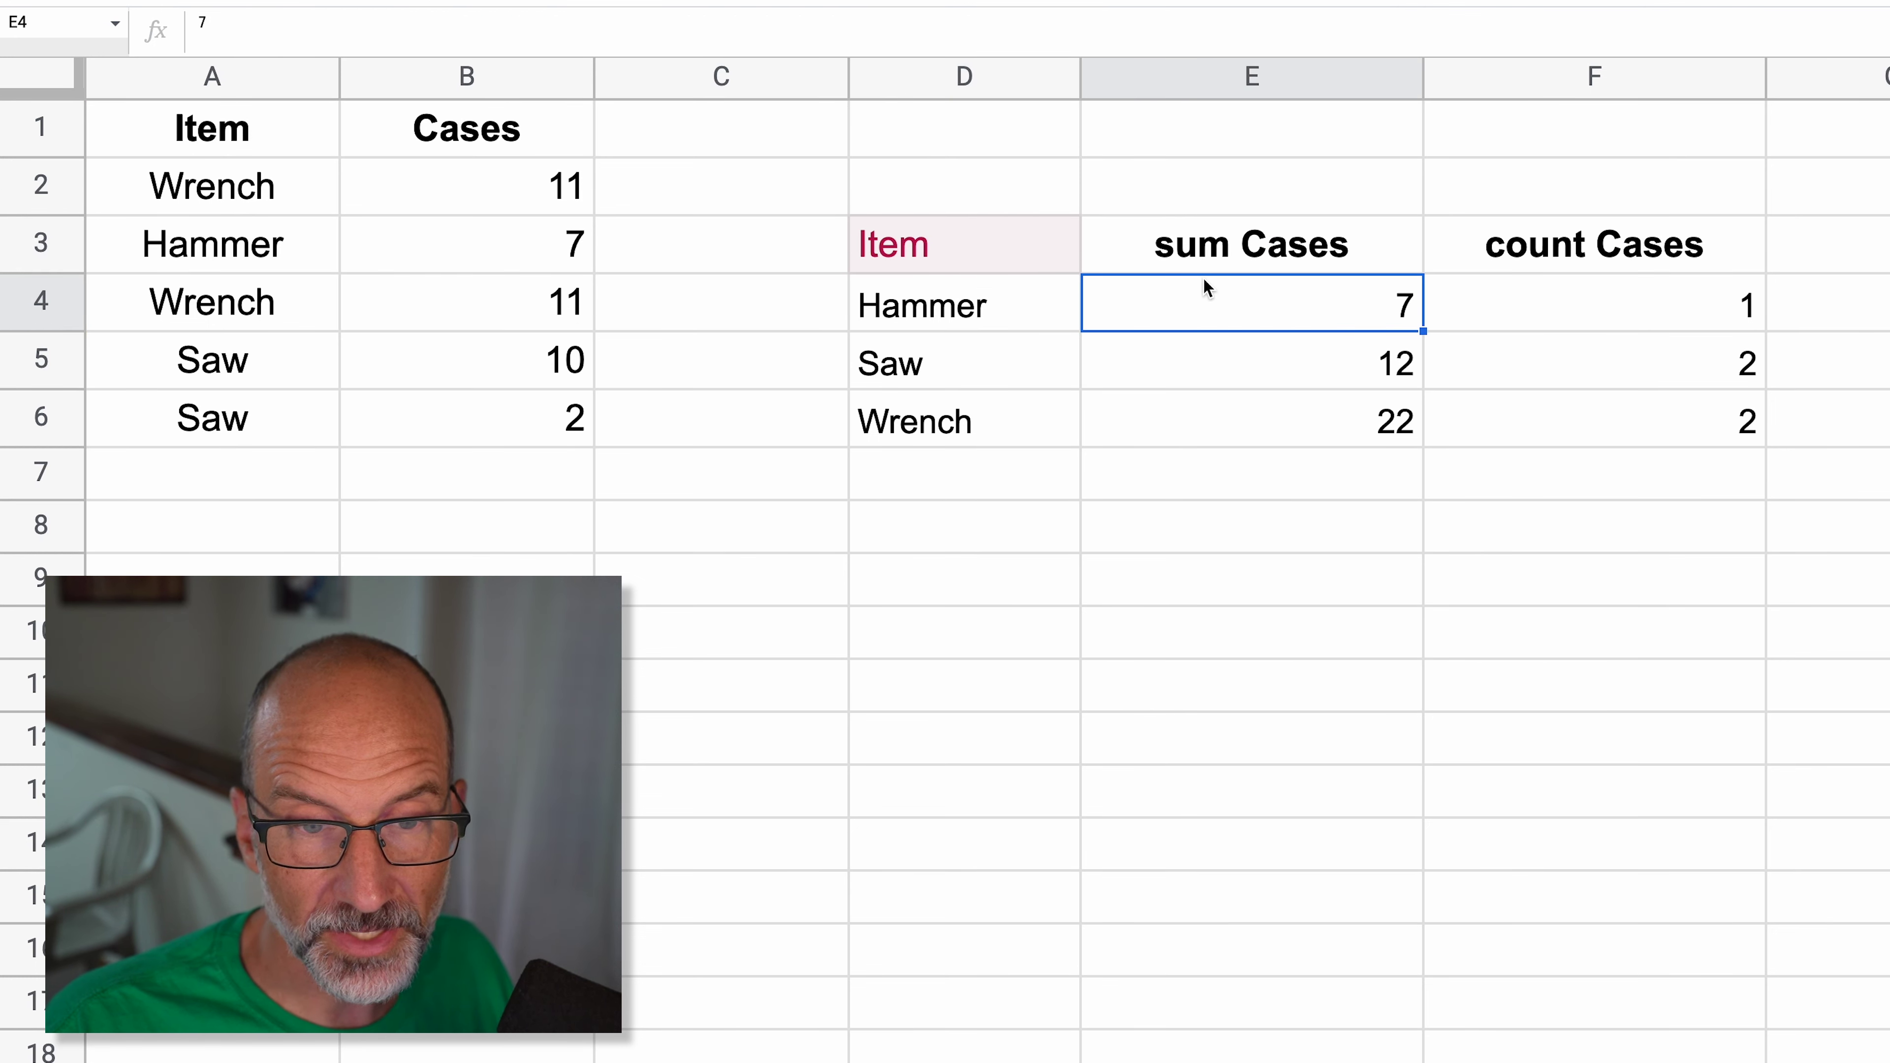
left_click(1006, 246)
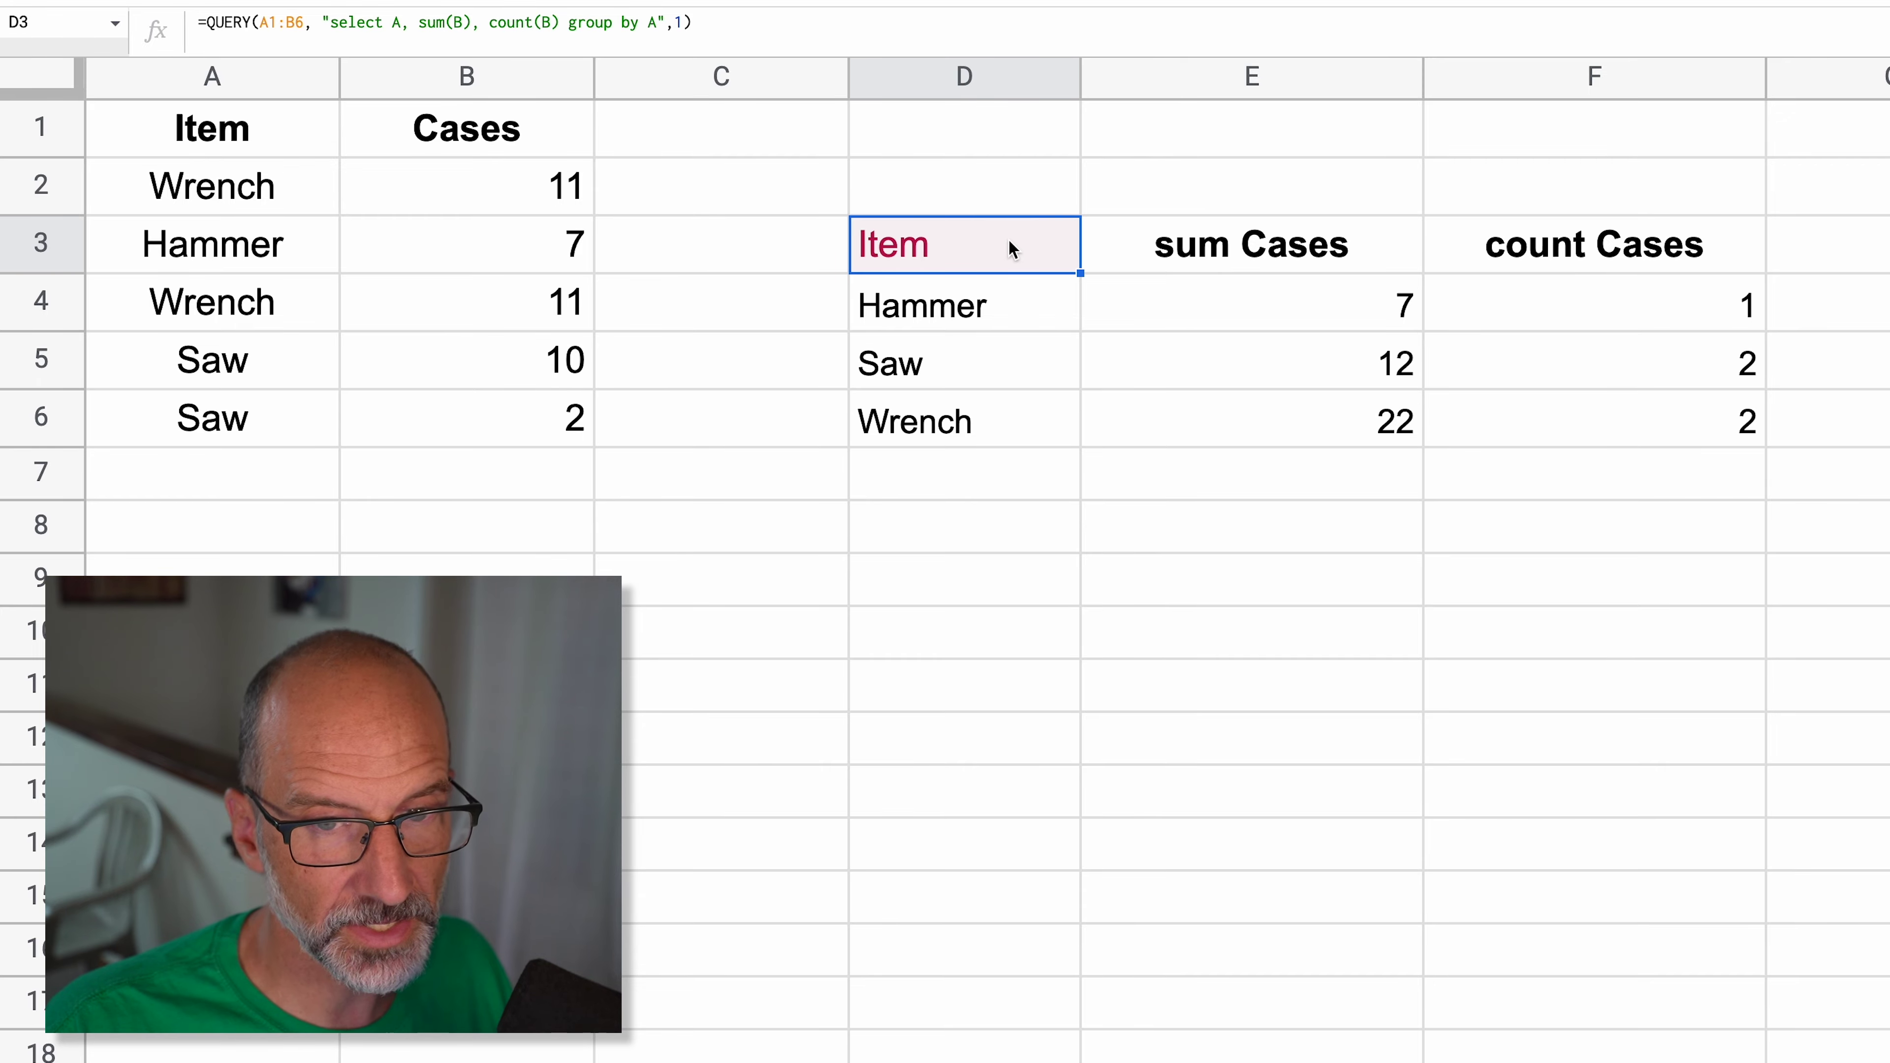
key("Delete")
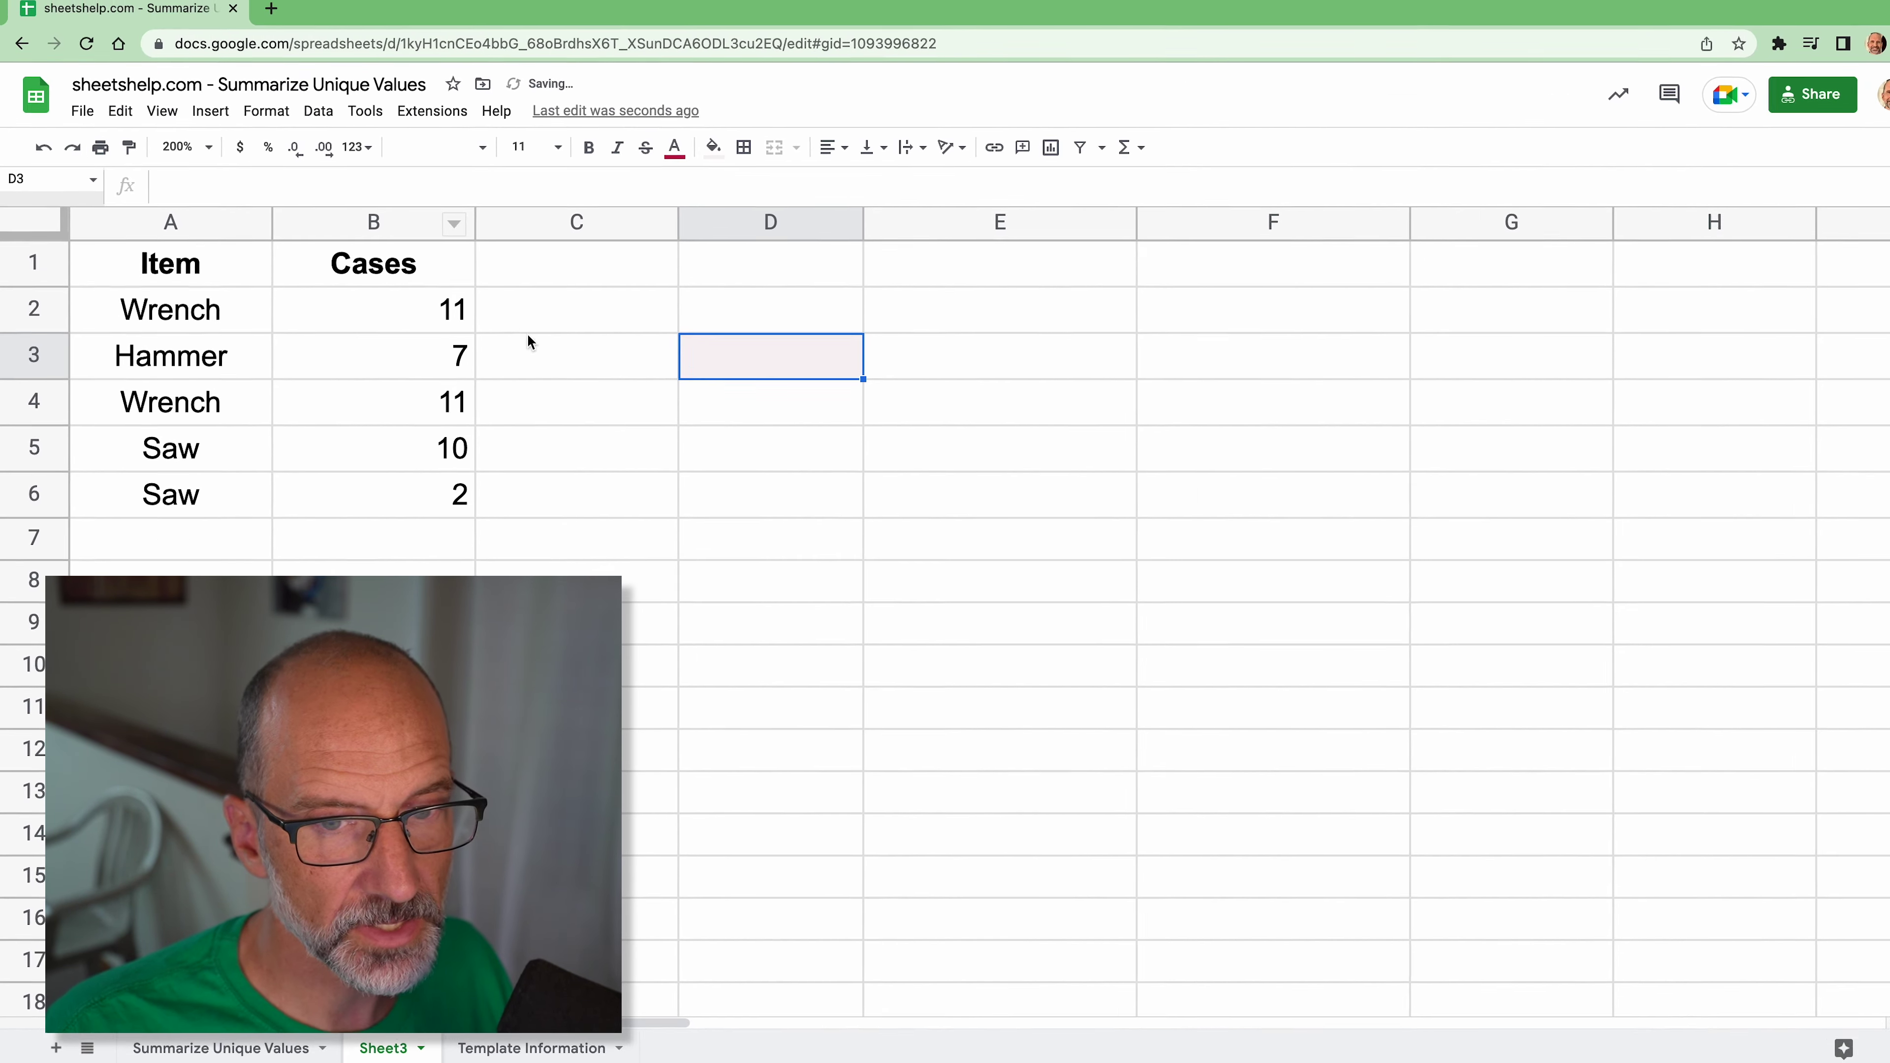
left_click(43, 151)
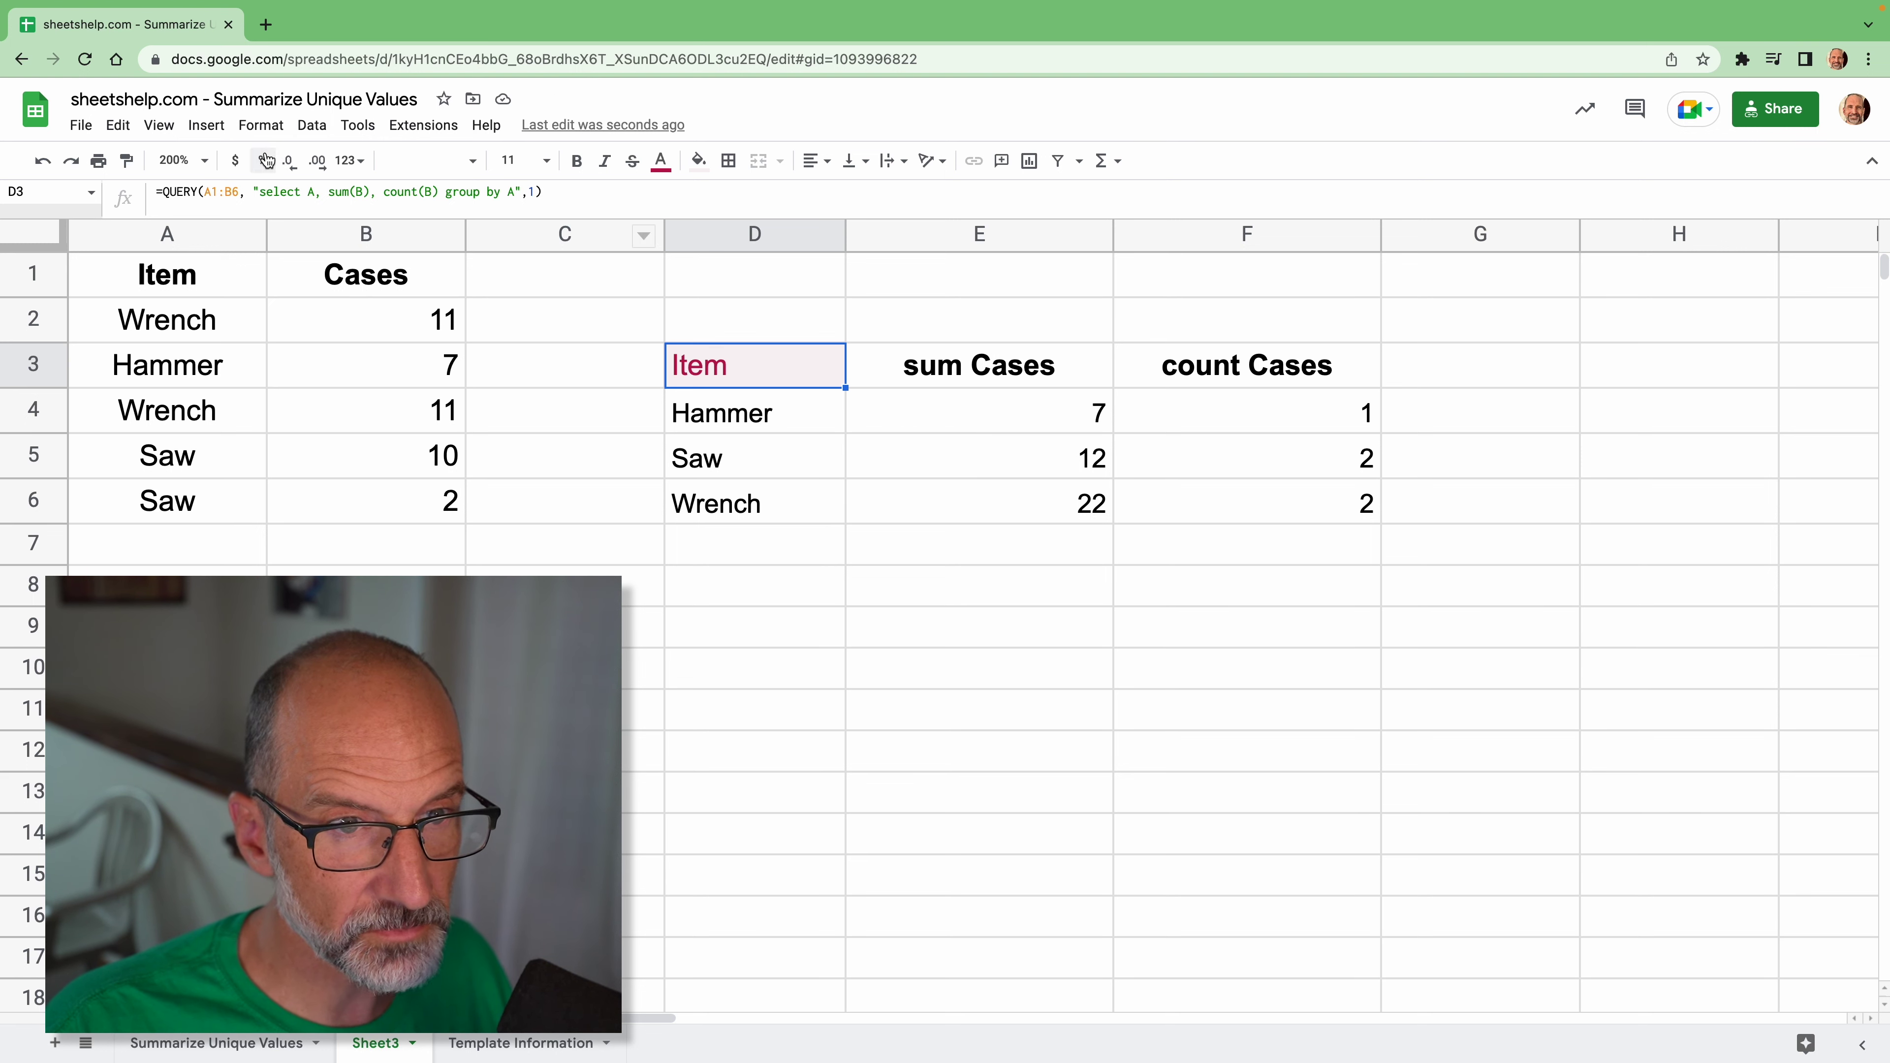
left_click(1013, 429)
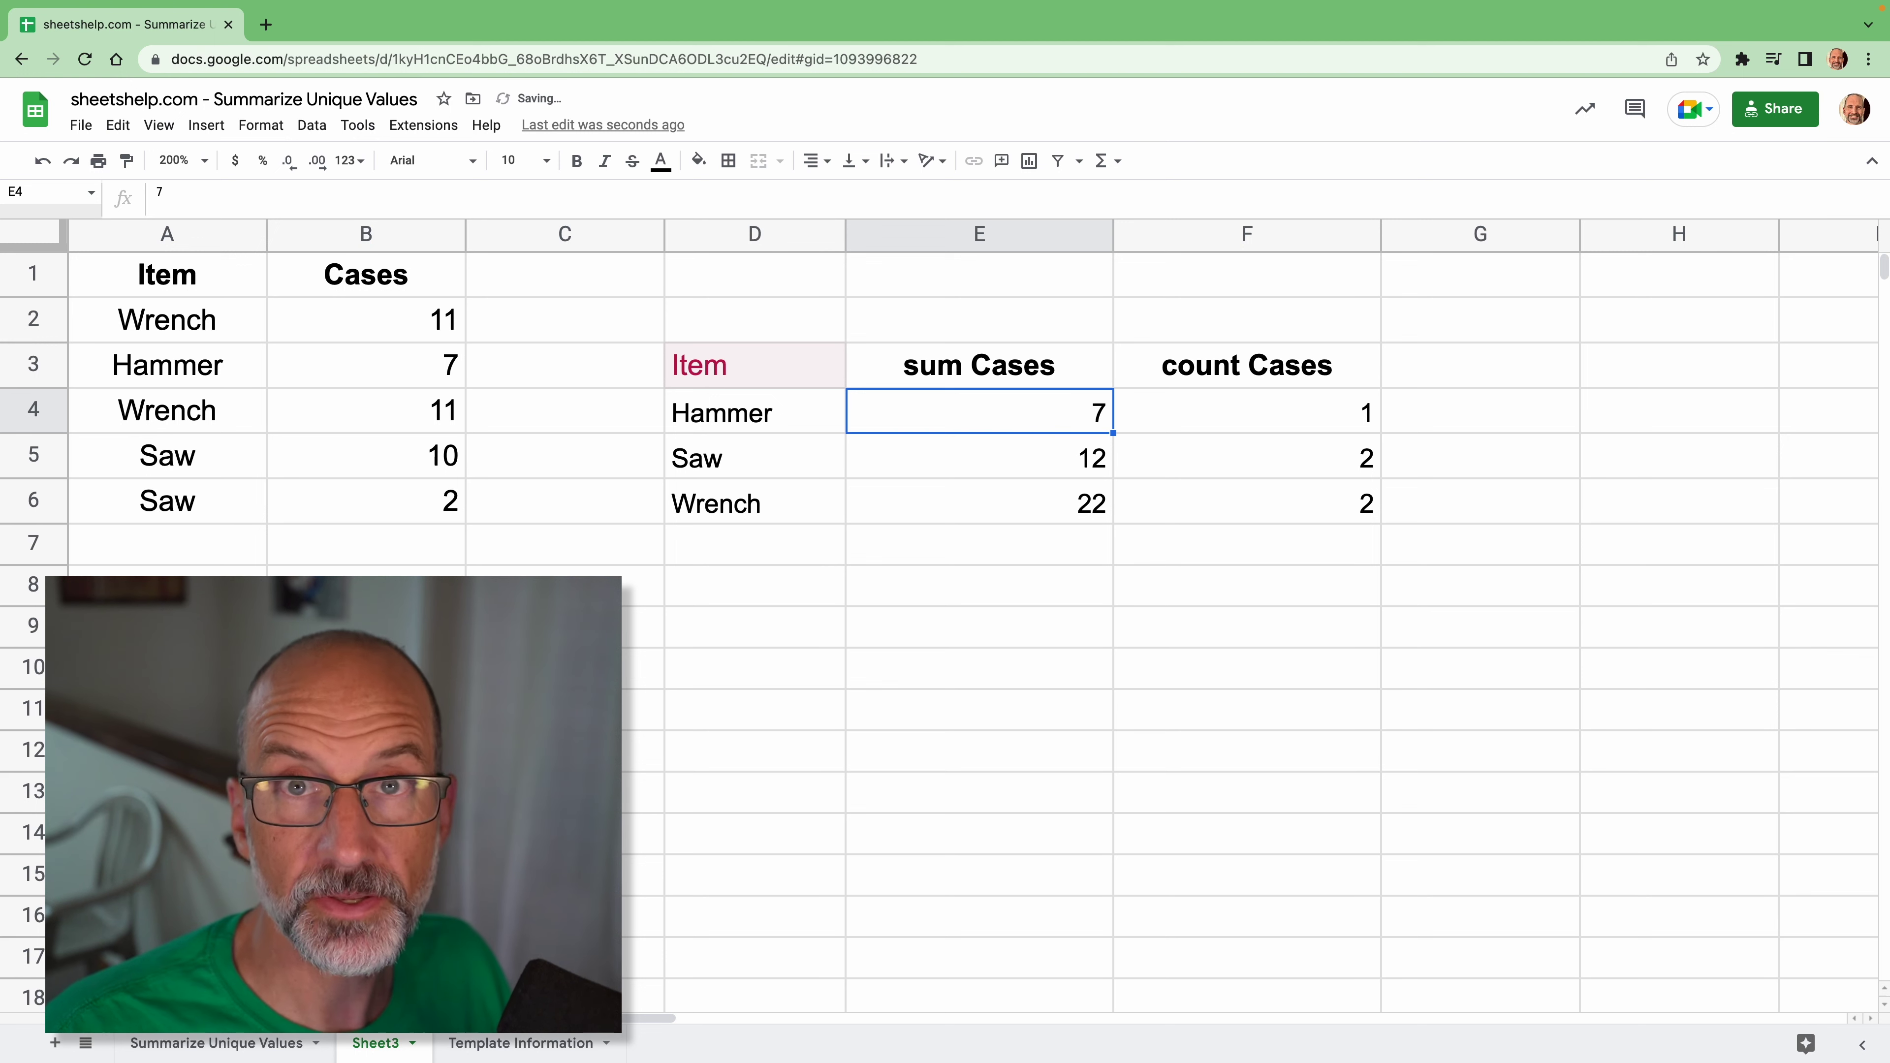
Paint-format the sum Cases header's bold, centred style onto the Item header
left_click(787, 364)
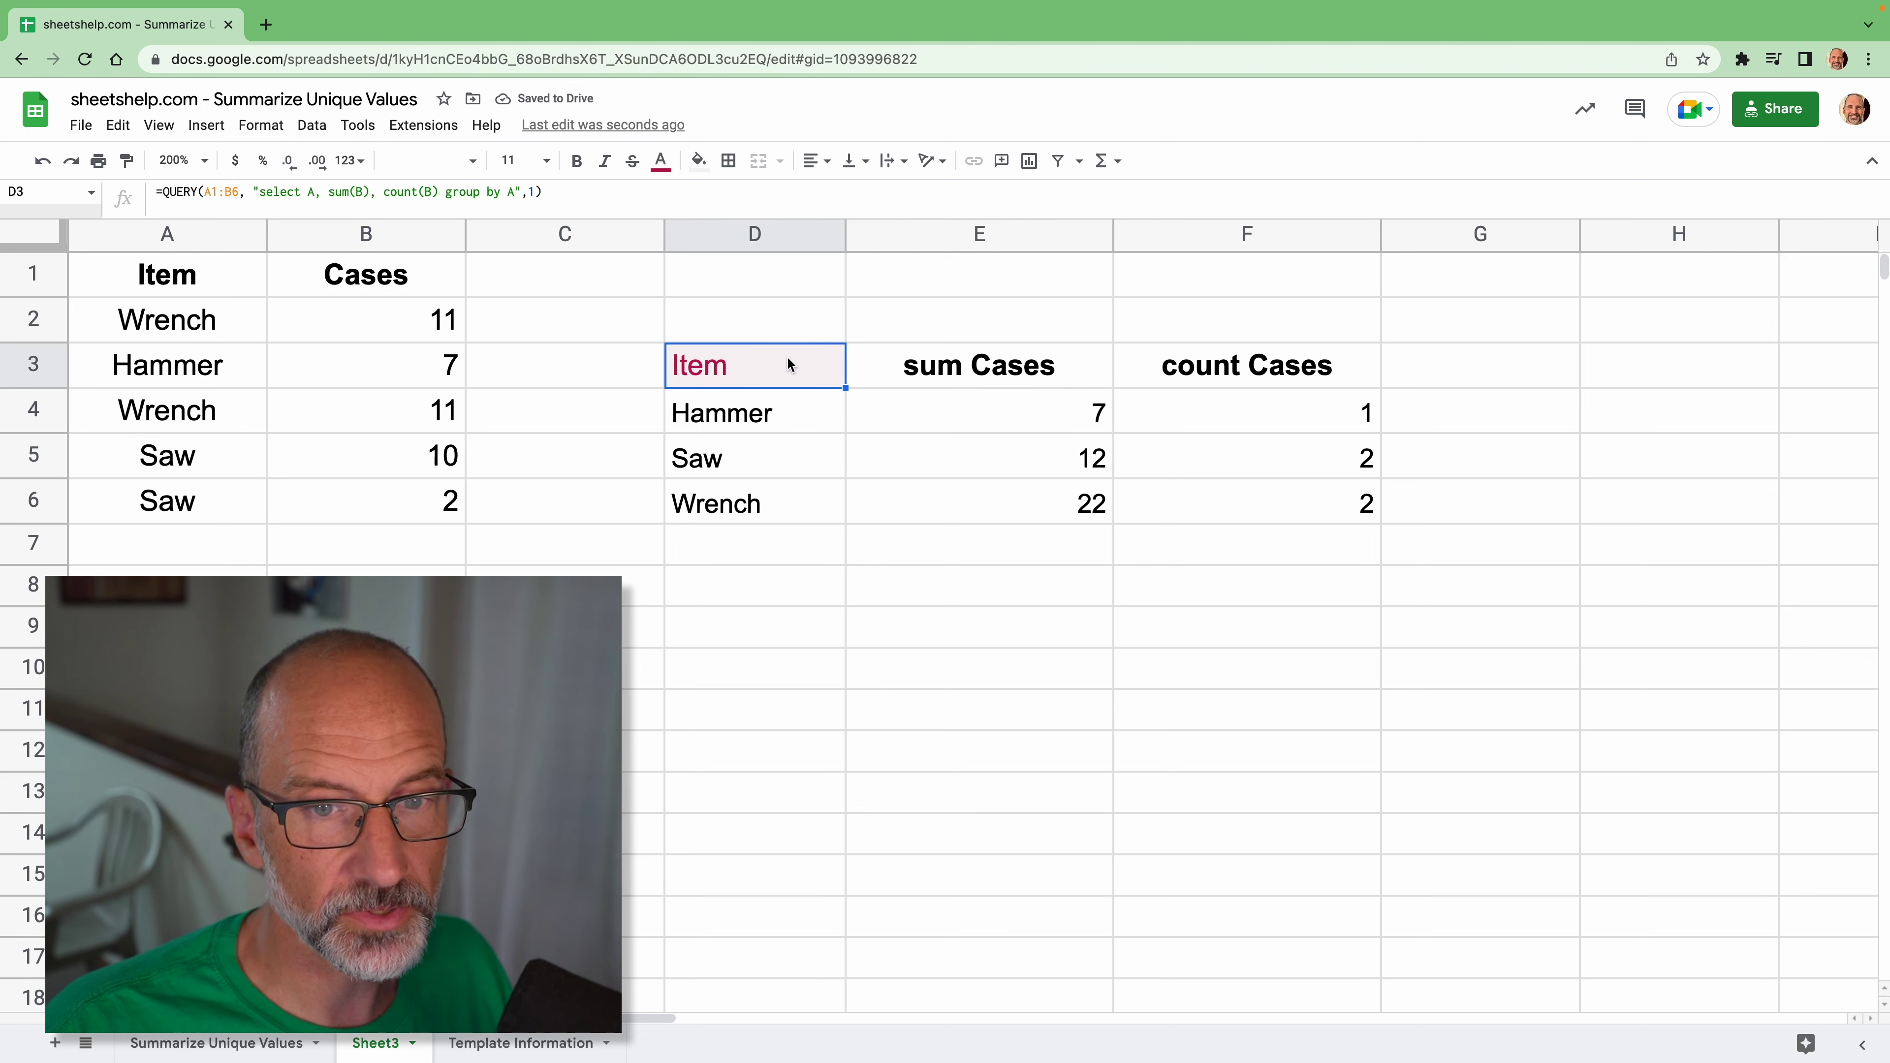
left_click(923, 369)
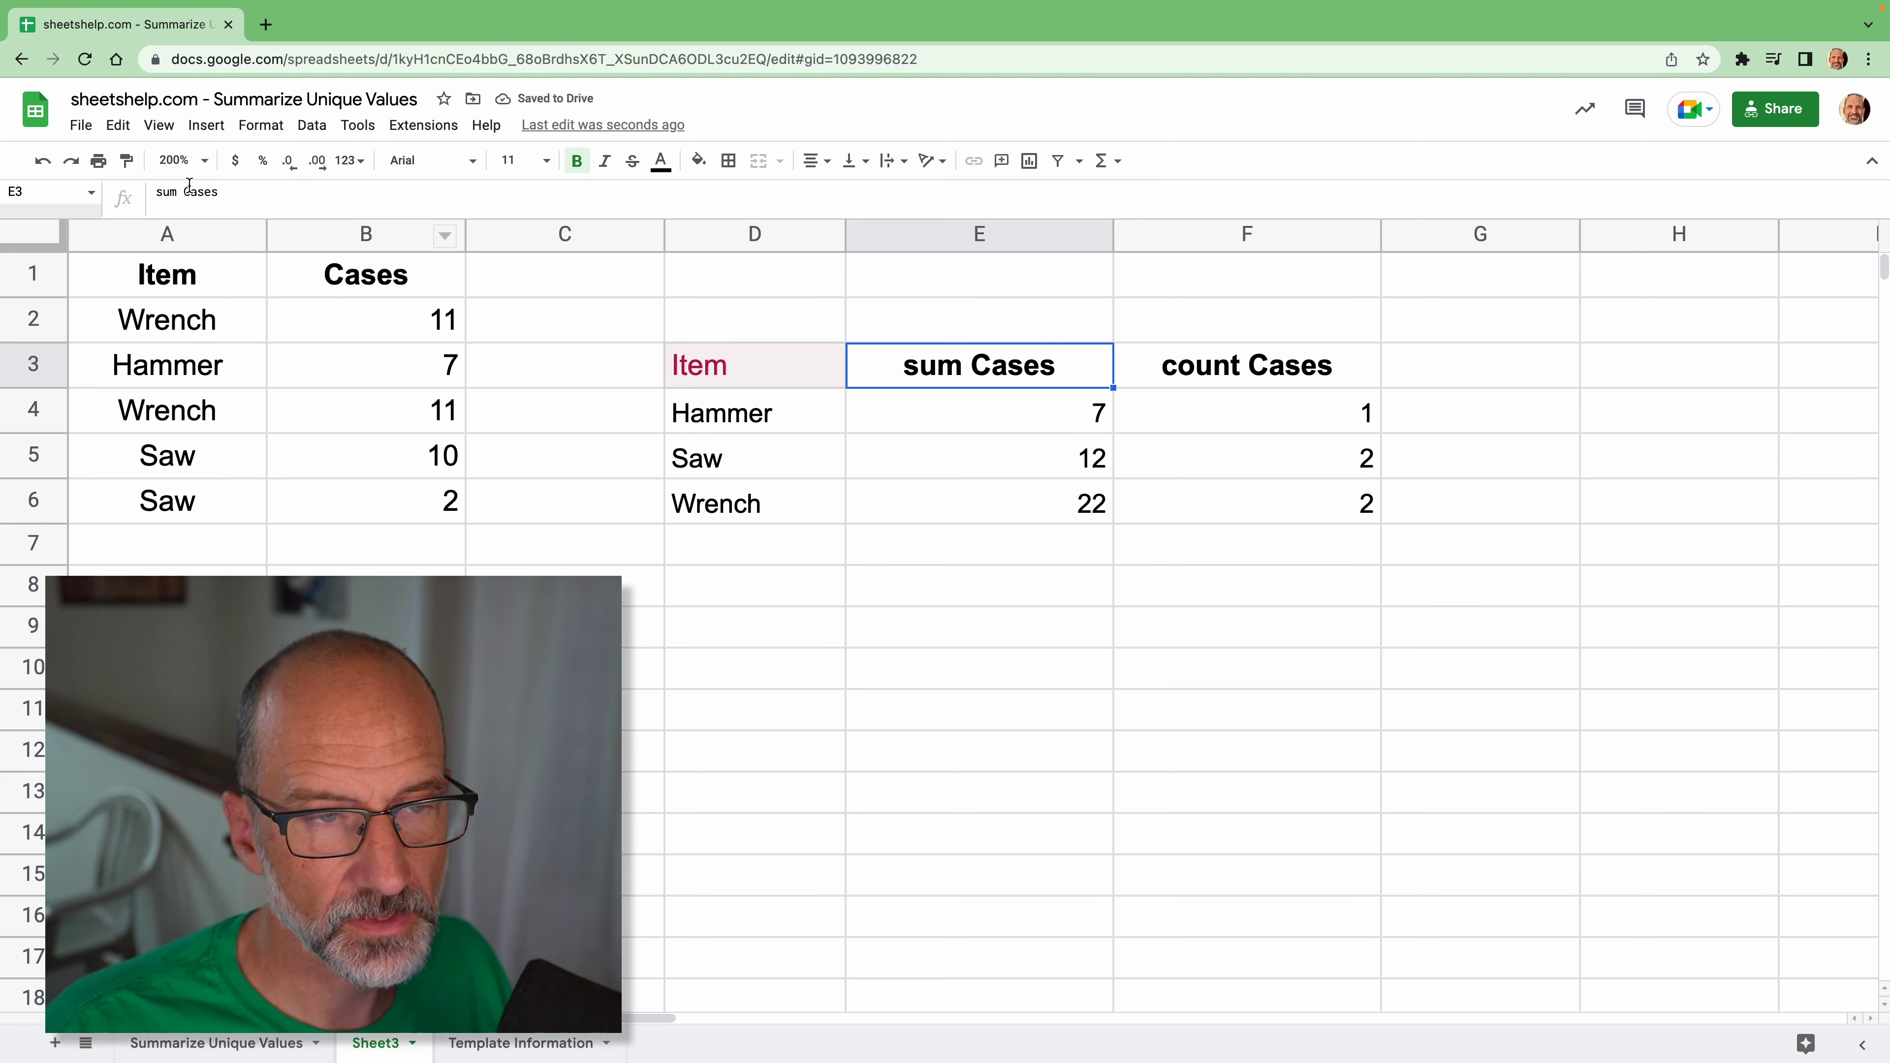
left_click(127, 163)
left_click(771, 365)
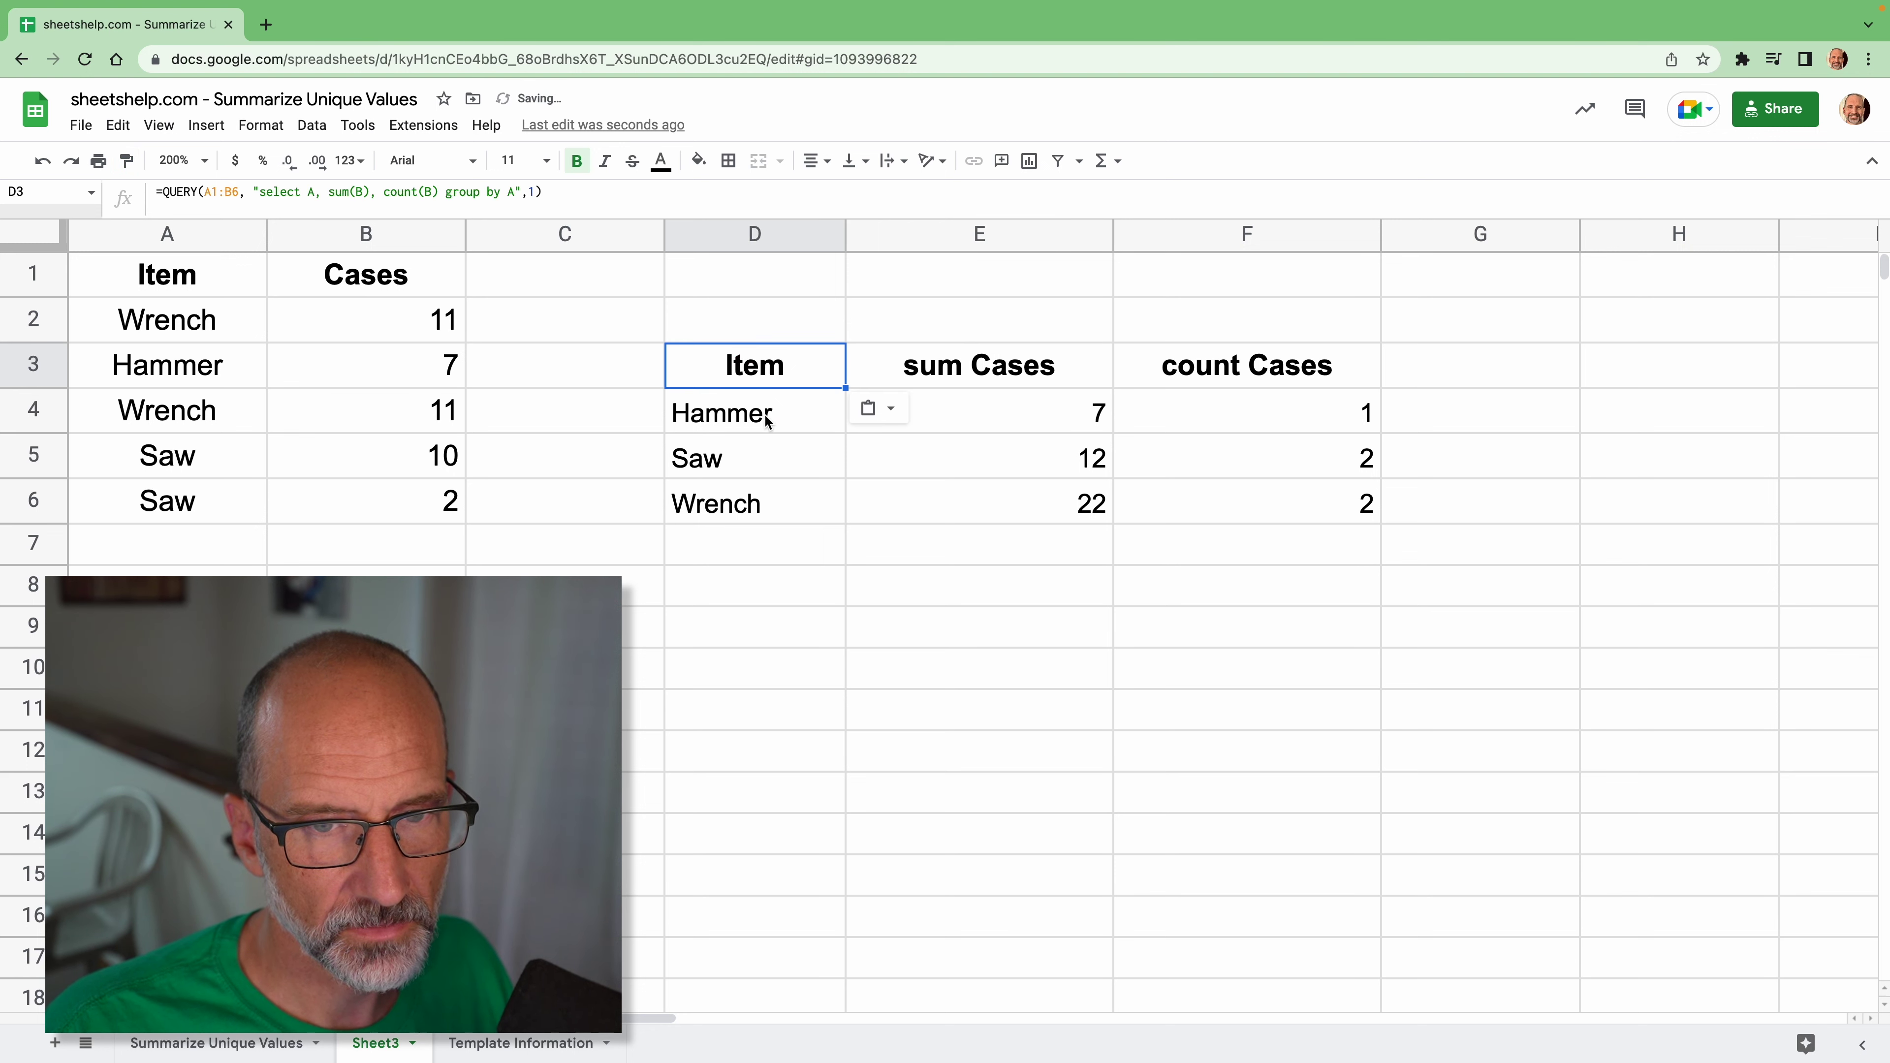
left_click(766, 417)
Reopen the D3 QUERY formula to review its sum(B) part
left_click(720, 366)
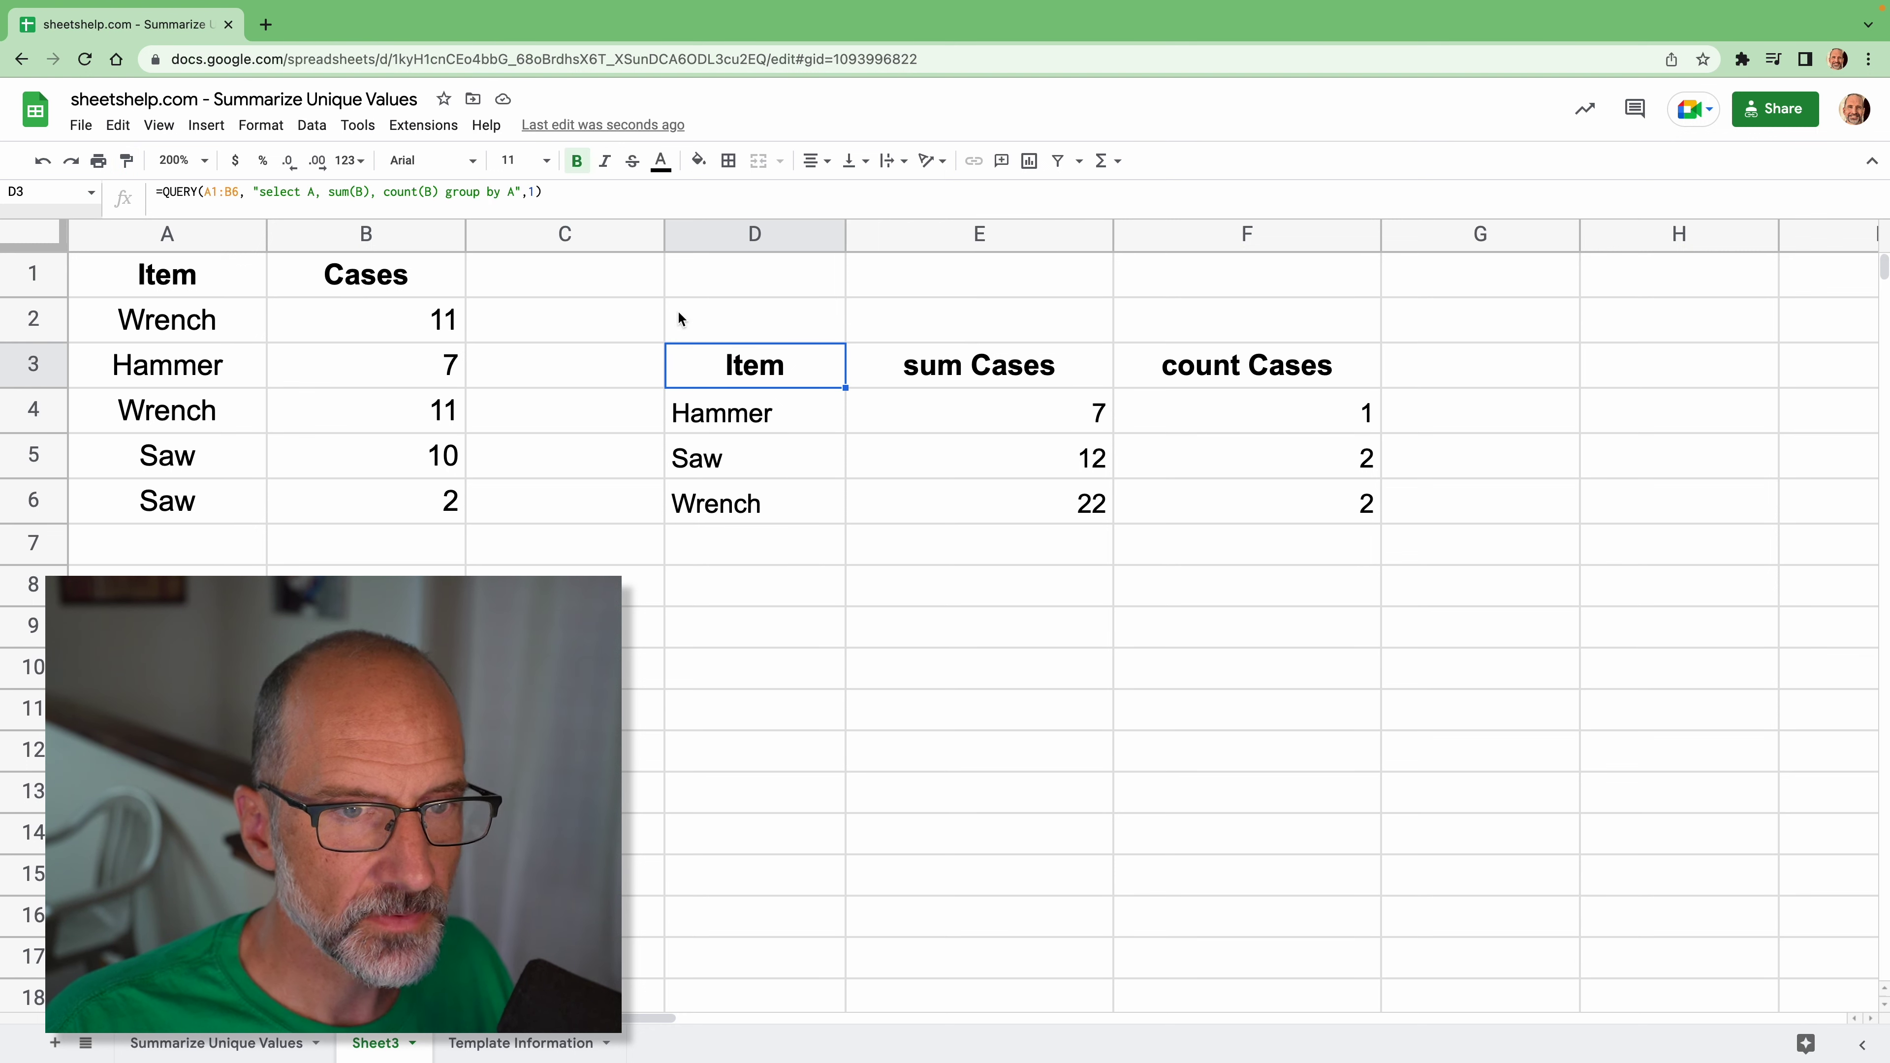
left_click(470, 193)
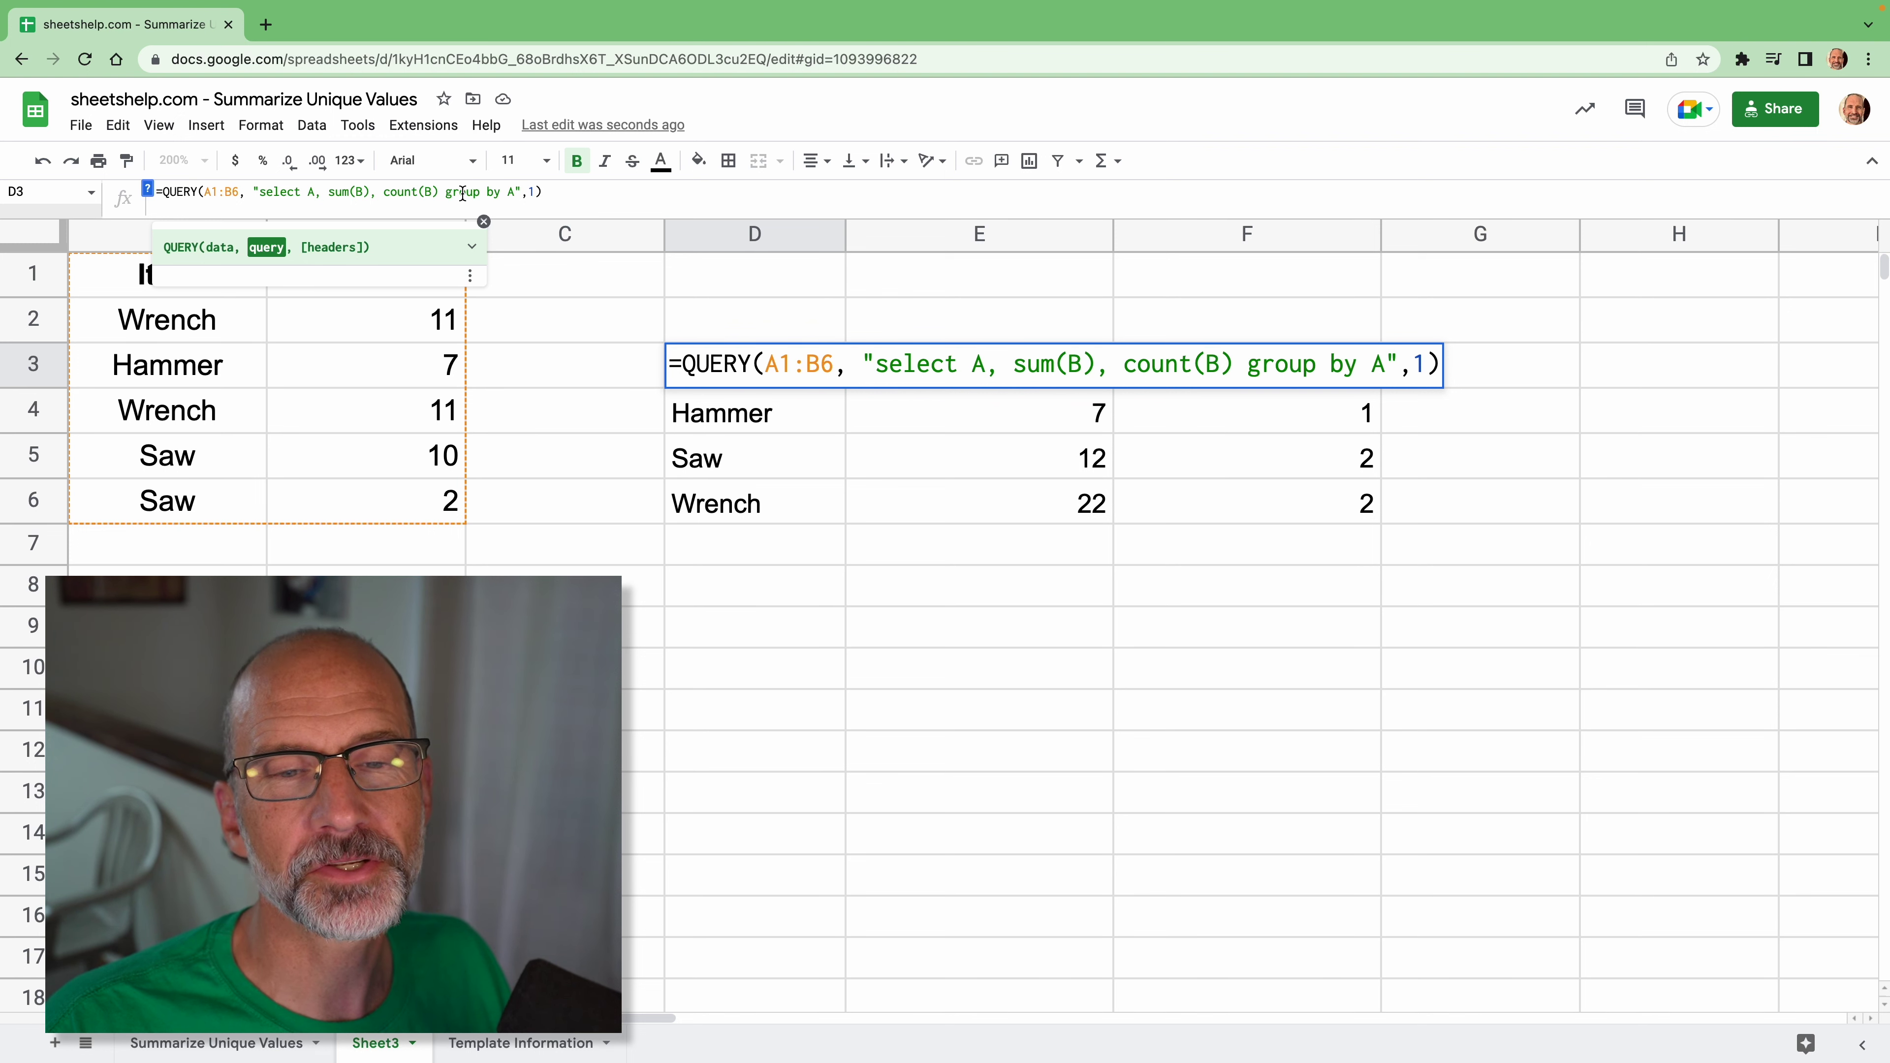
left_click(1041, 369)
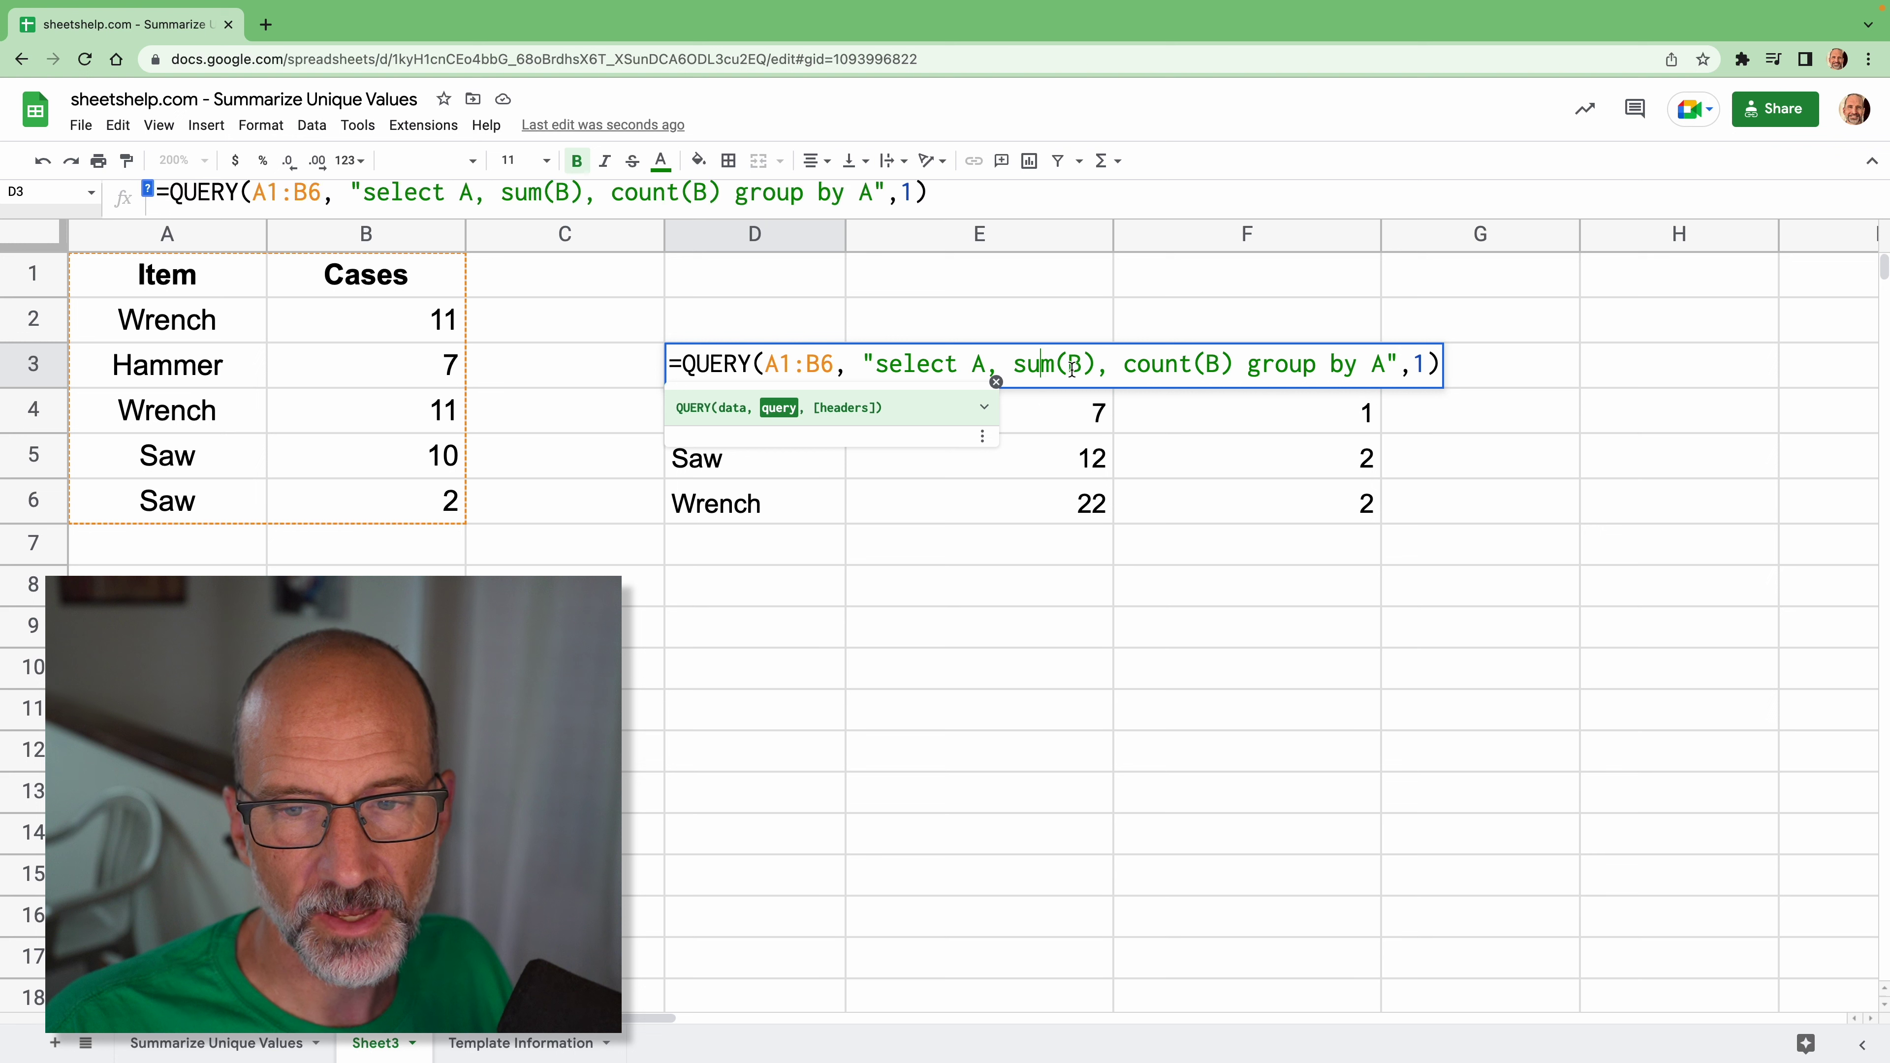